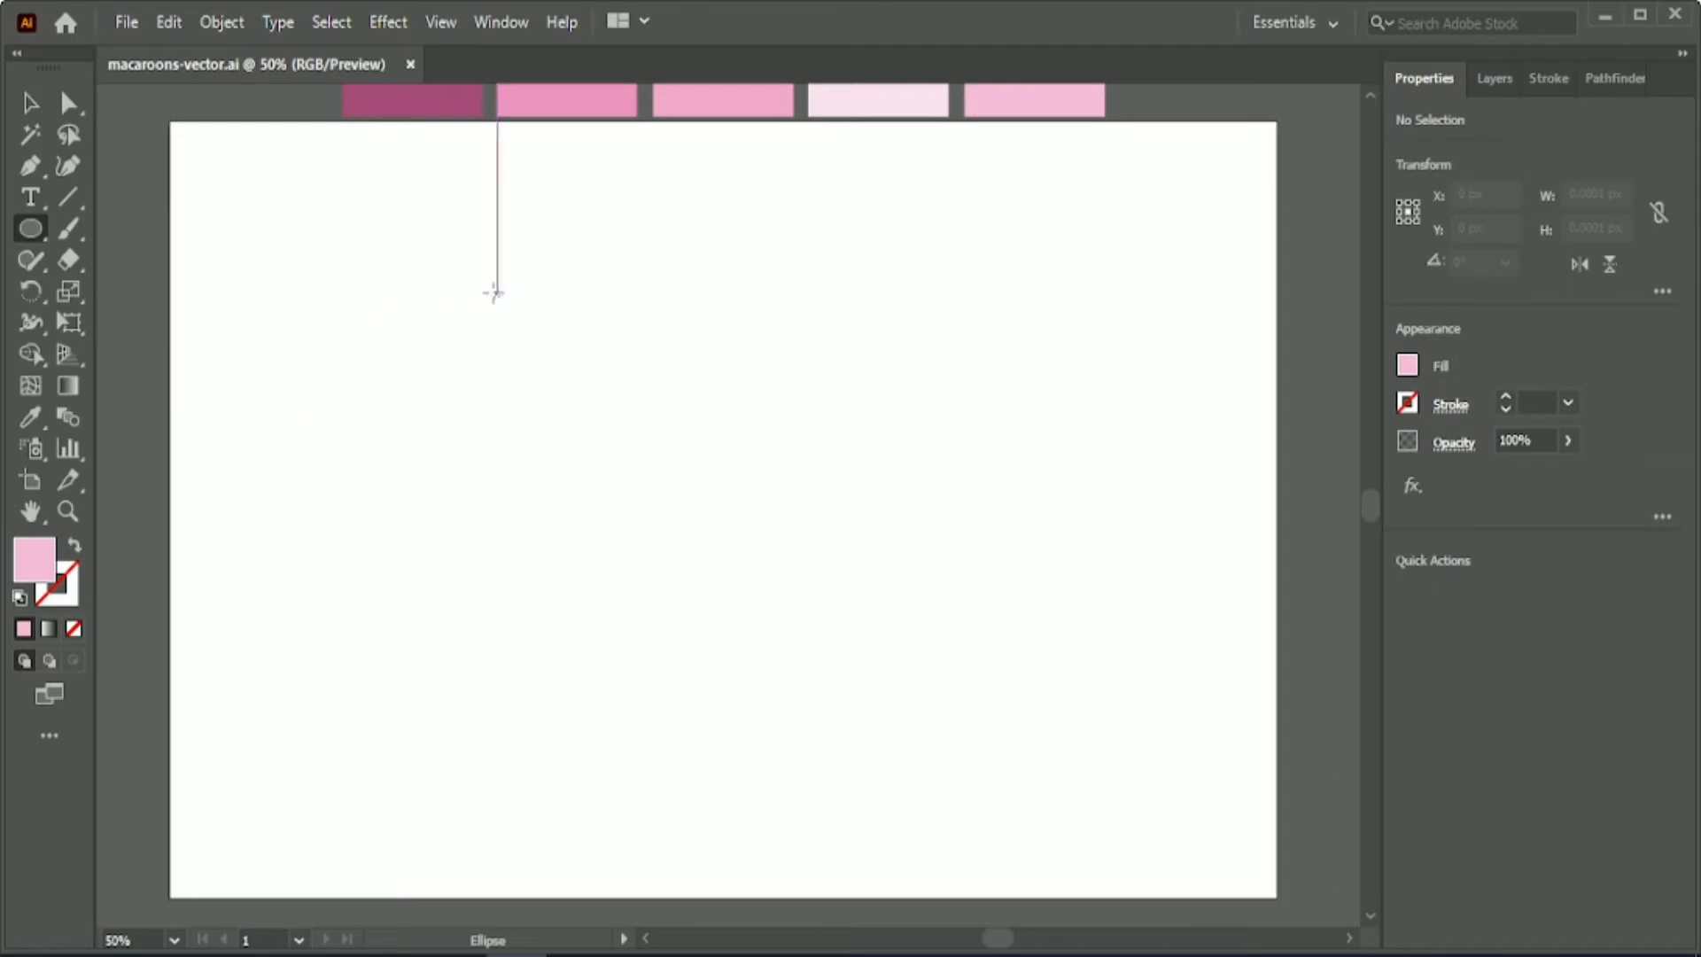
- Draw a pink ellipse about 504 by 253 px in the artboard's upper middle and raise its bottom anchor point
mouse_move(496, 293)
left_mouse_down()
mouse_move(900, 486)
mouse_move(934, 524)
left_mouse_up()
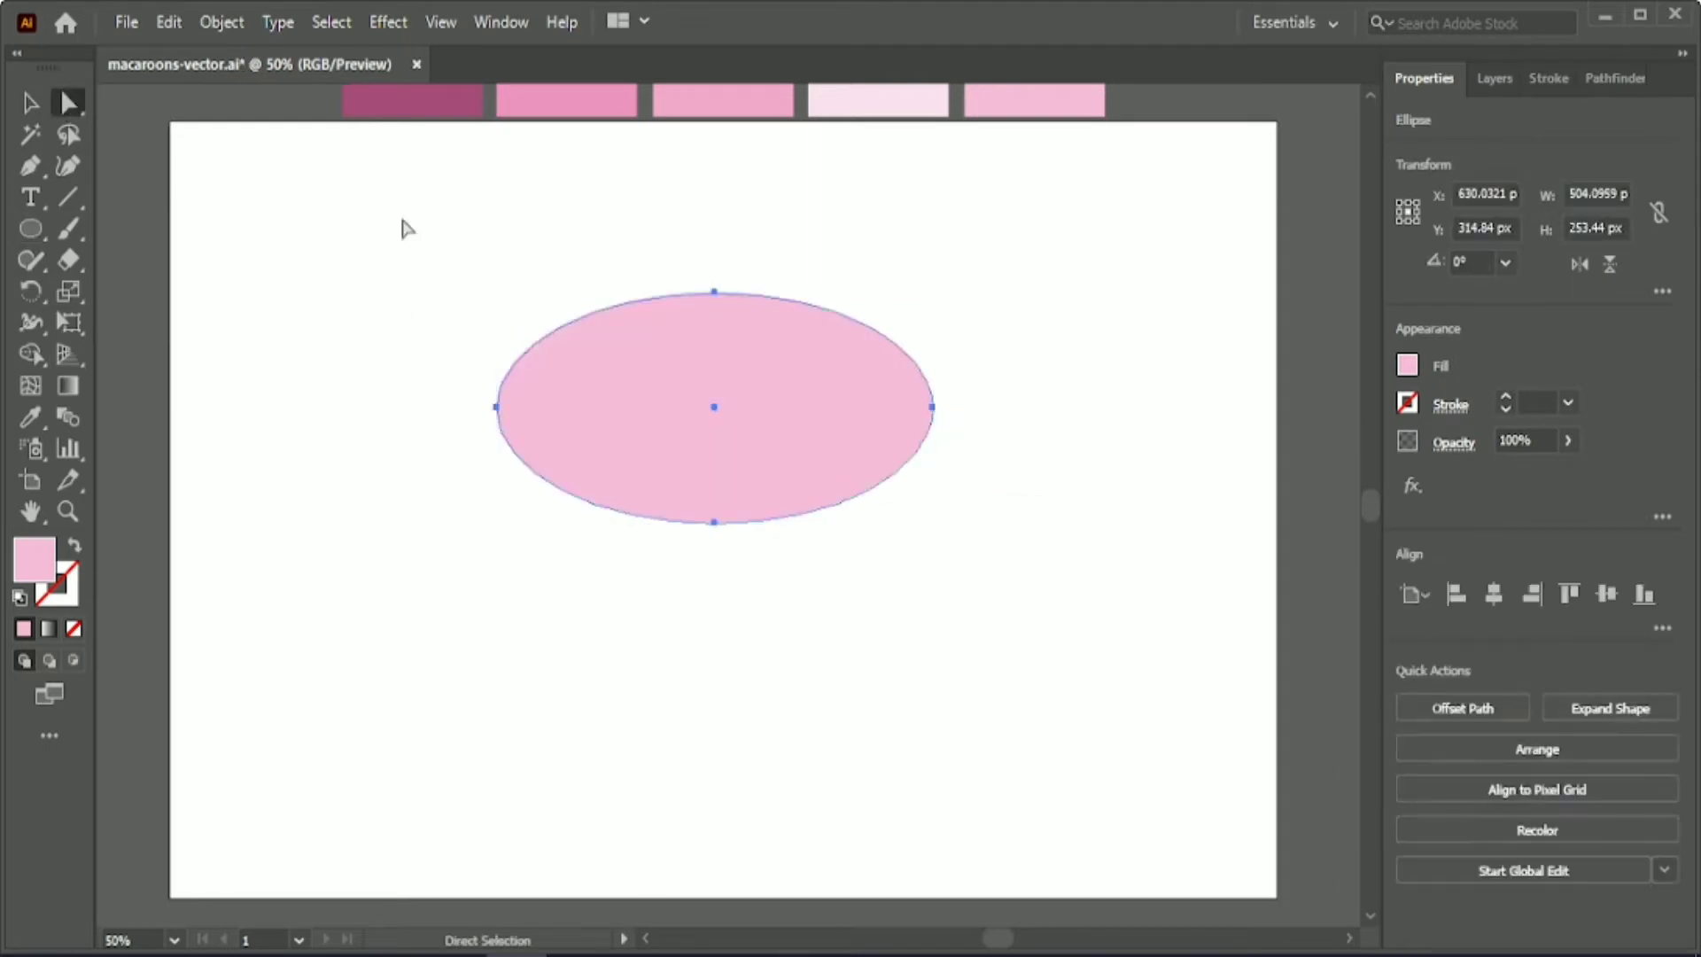
key("a")
left_click_drag(714, 523, 715, 496)
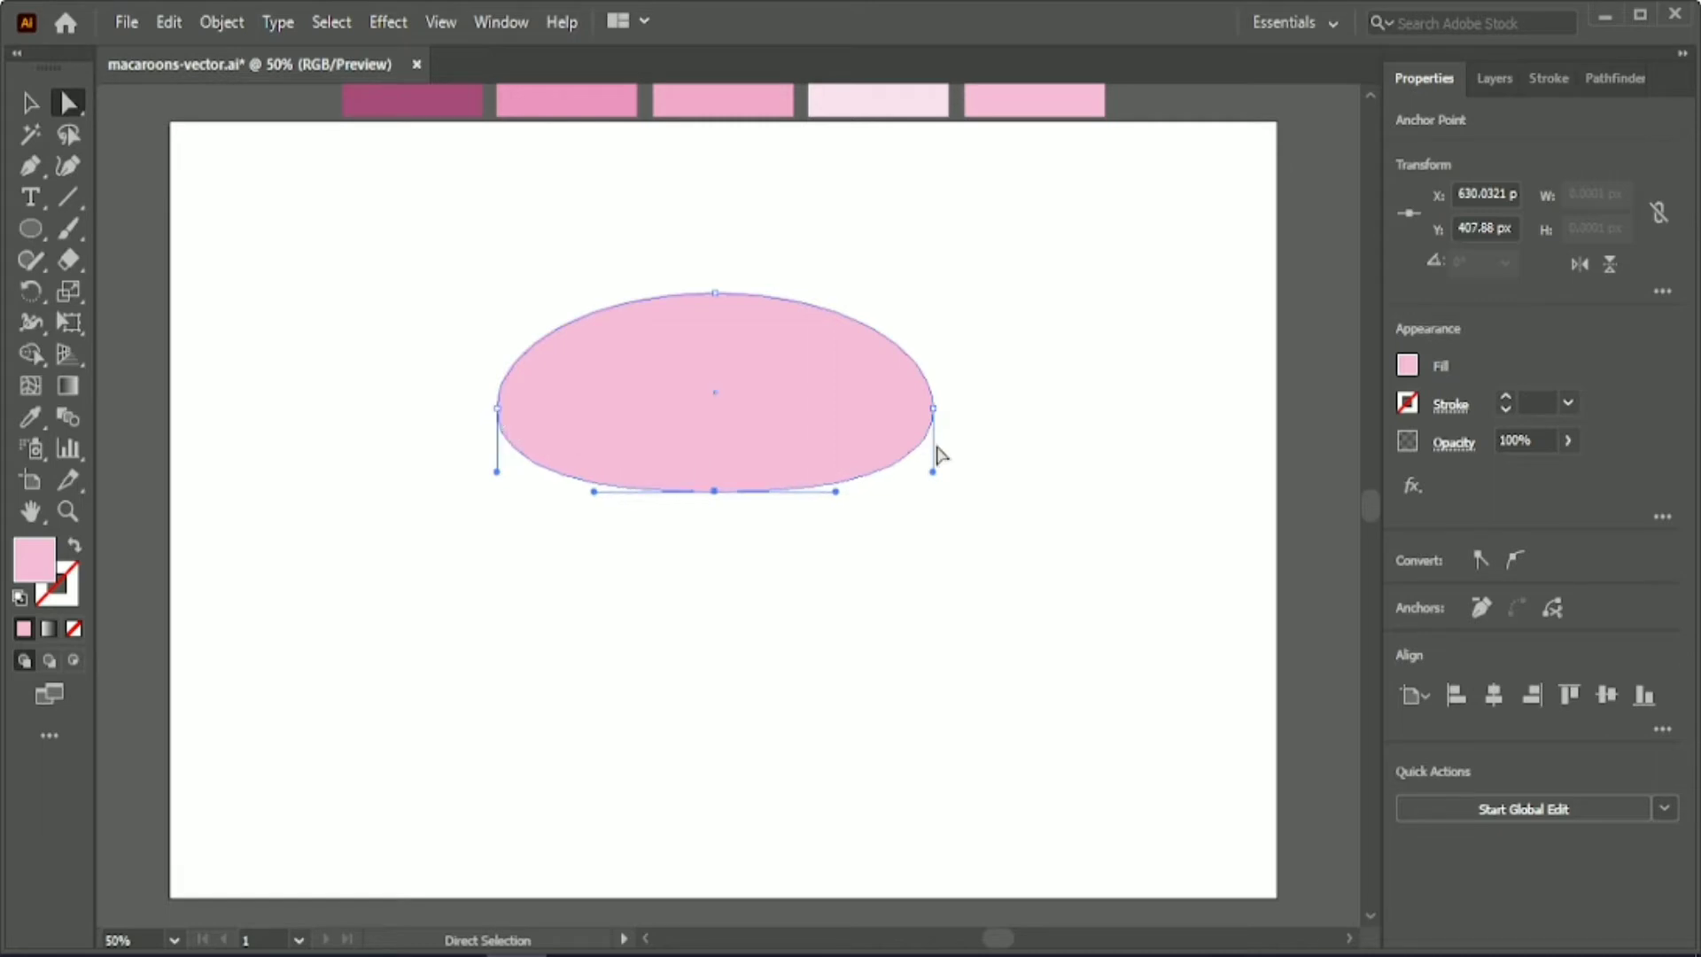
key("Up")
- Adjust the side anchors and raise the bottom anchor further to form a flat-based dome about 192 px high
left_click(933, 408)
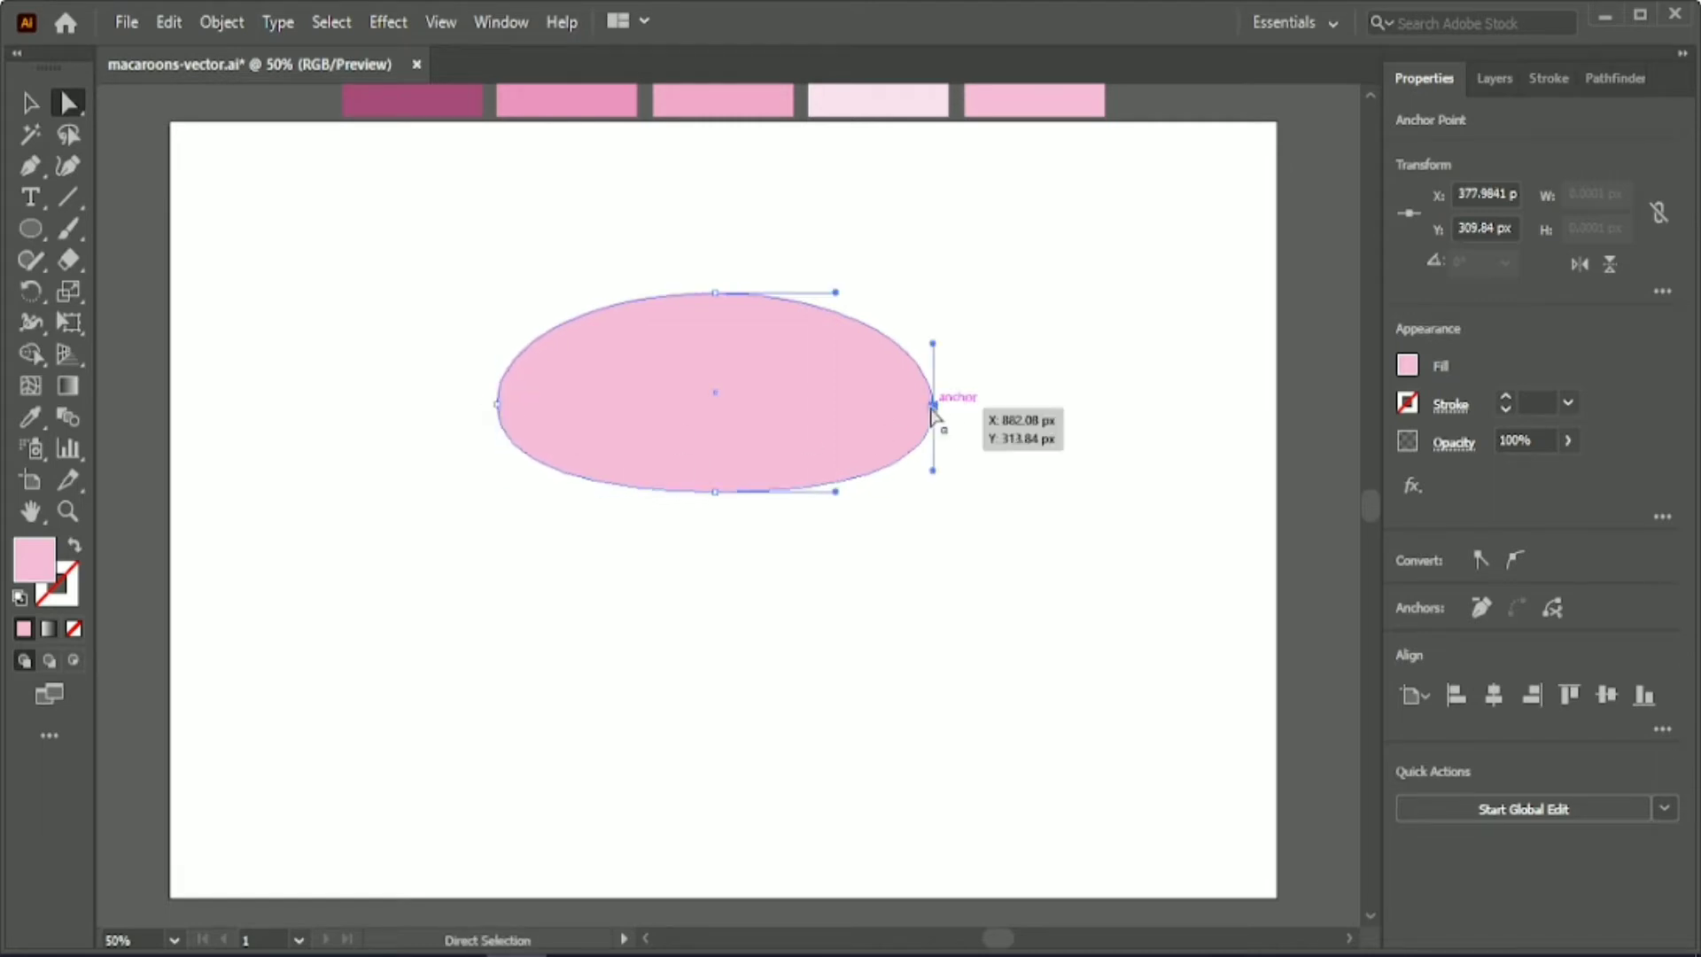
key("Up")
key("Up")
left_click(495, 404)
left_click(715, 491)
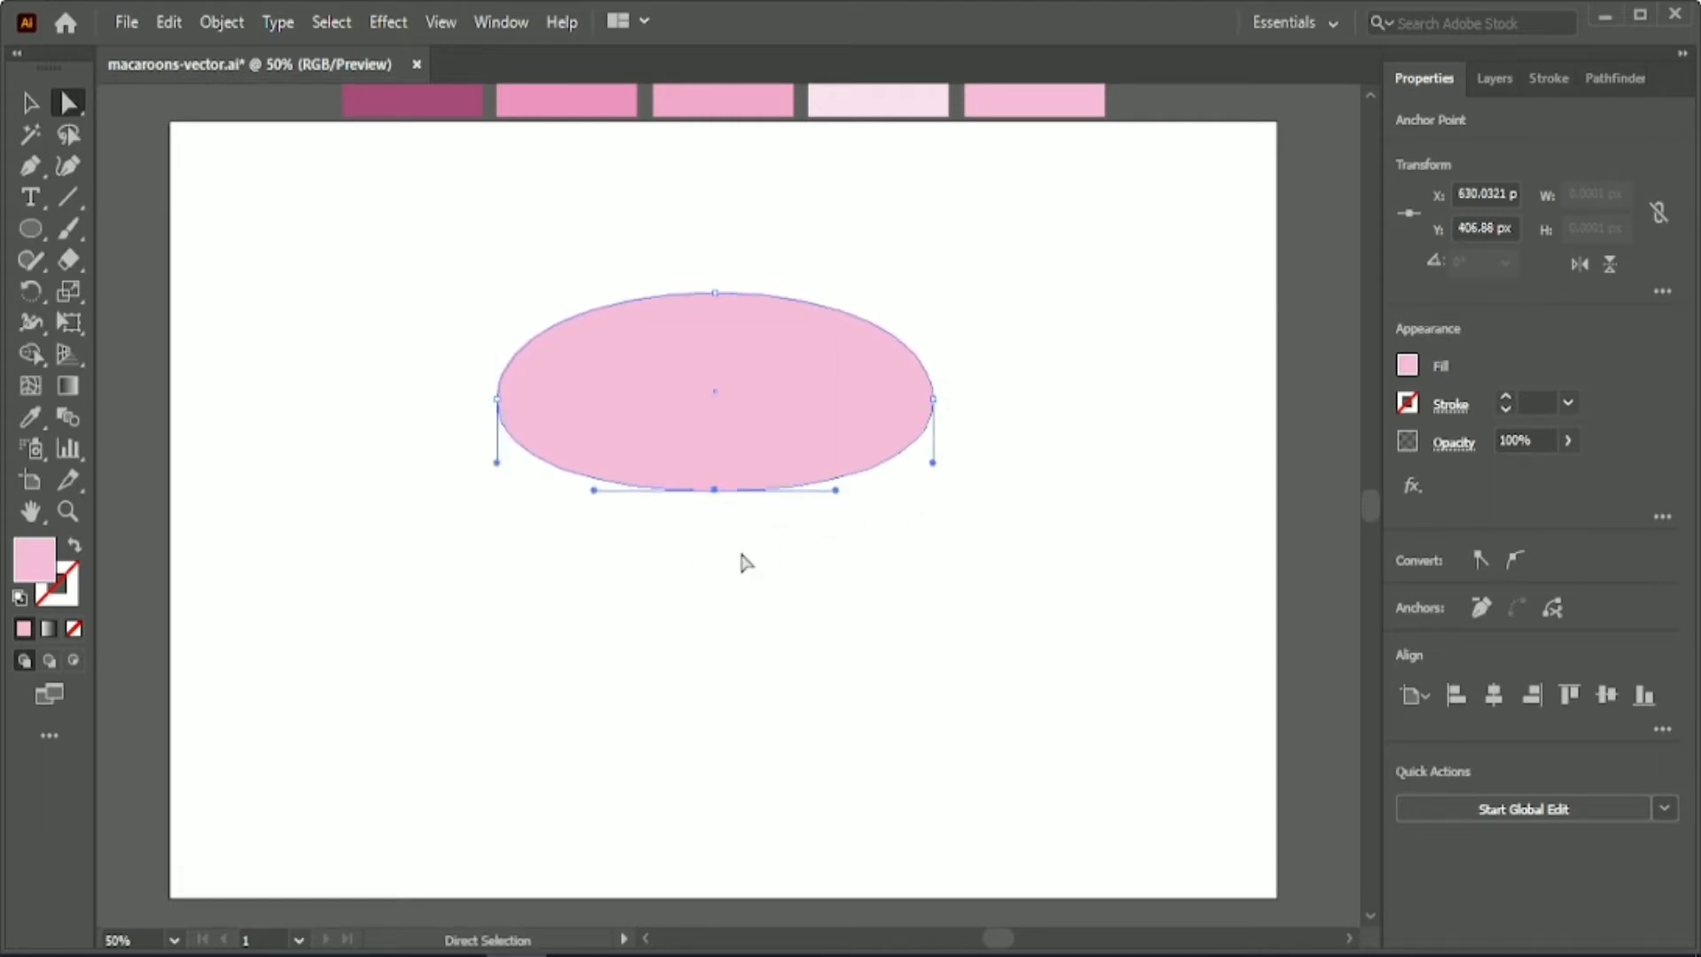
key("Up")
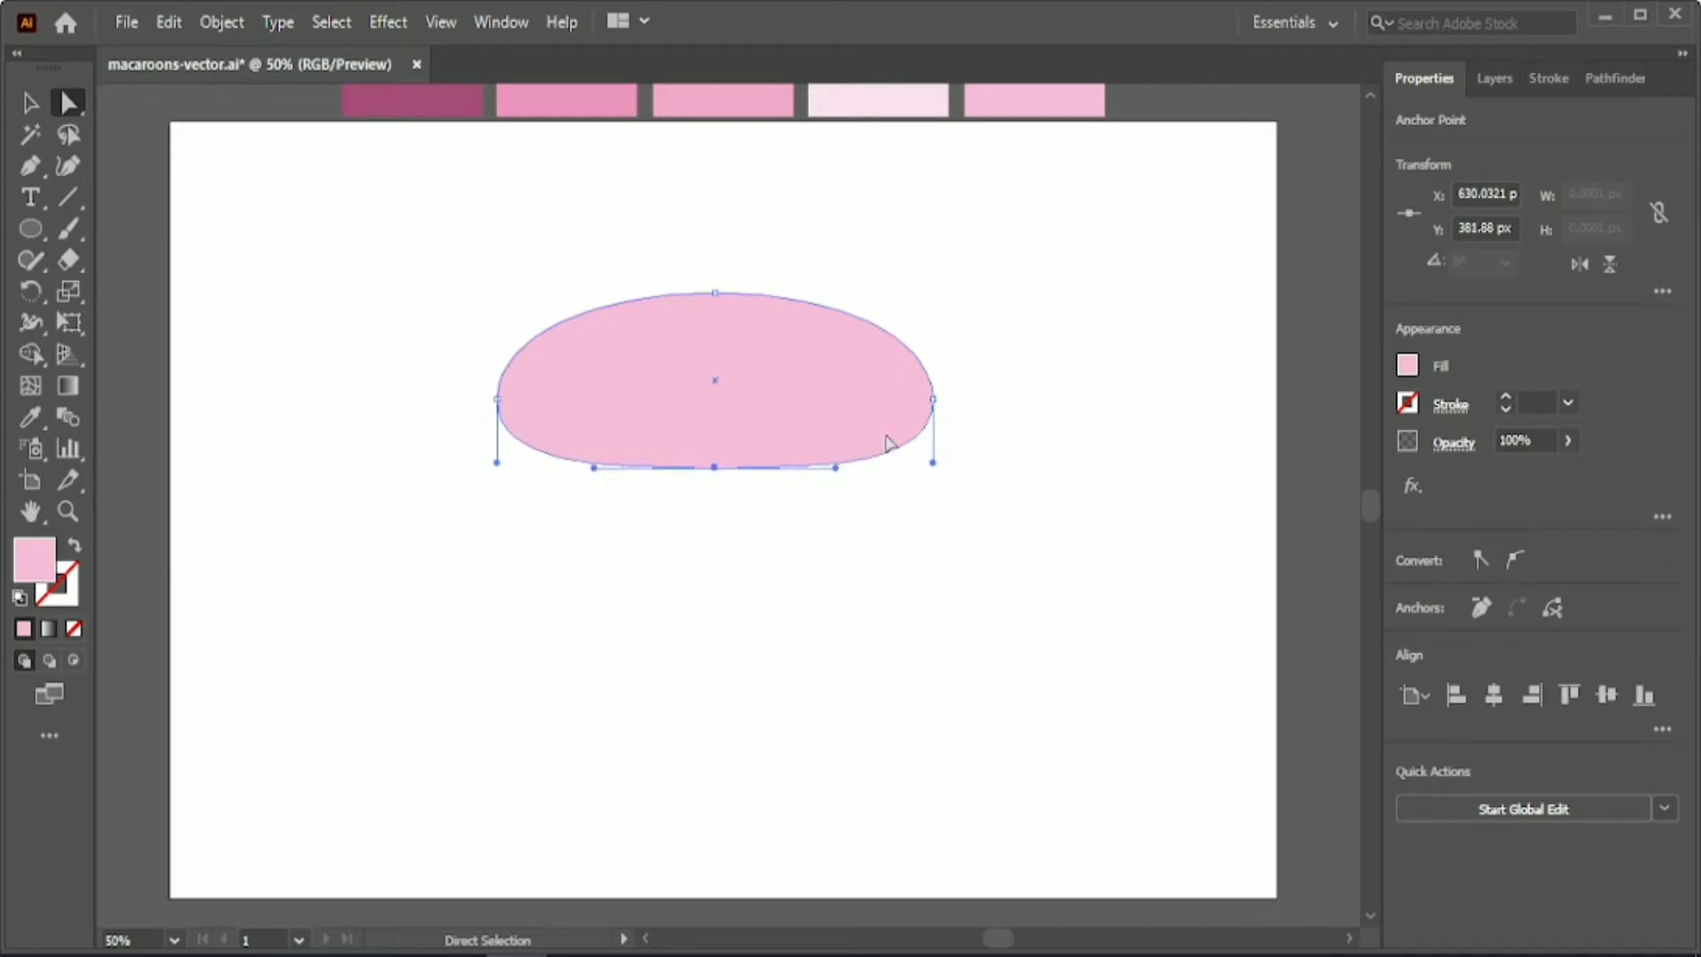
left_click(932, 400)
left_click(496, 403)
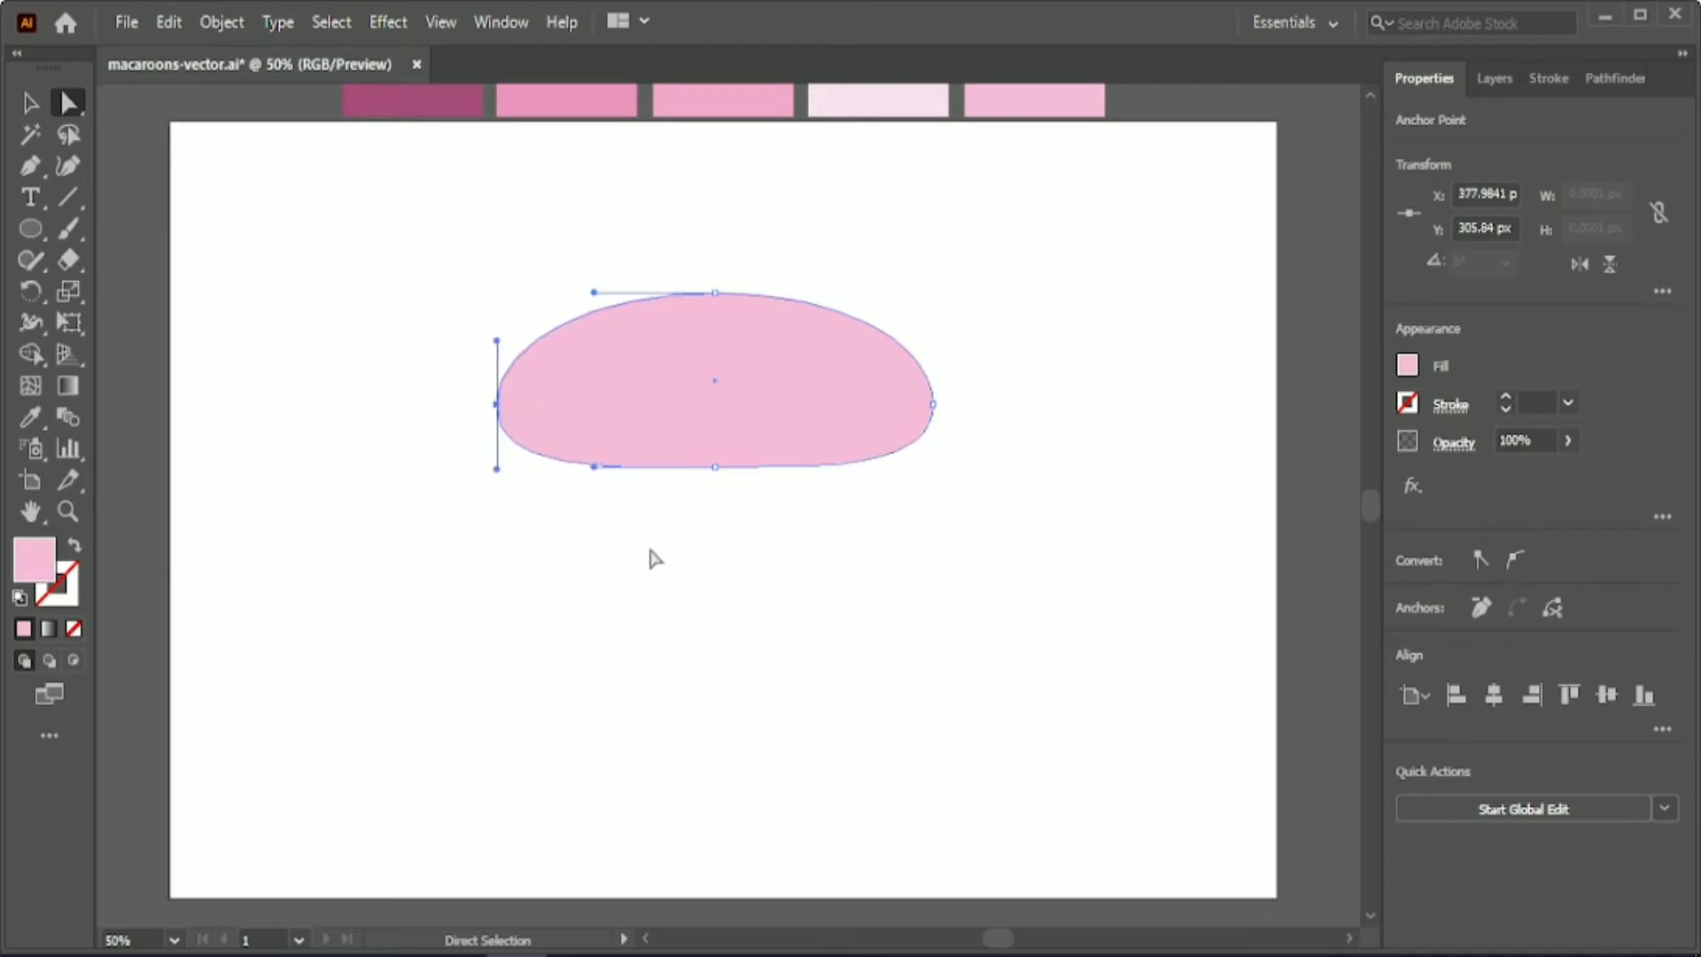
left_click(671, 560)
- Give the dome shape no fill and a 4 pt stroke in the dark pink of the first swatch
left_click(32, 104)
left_click(606, 436)
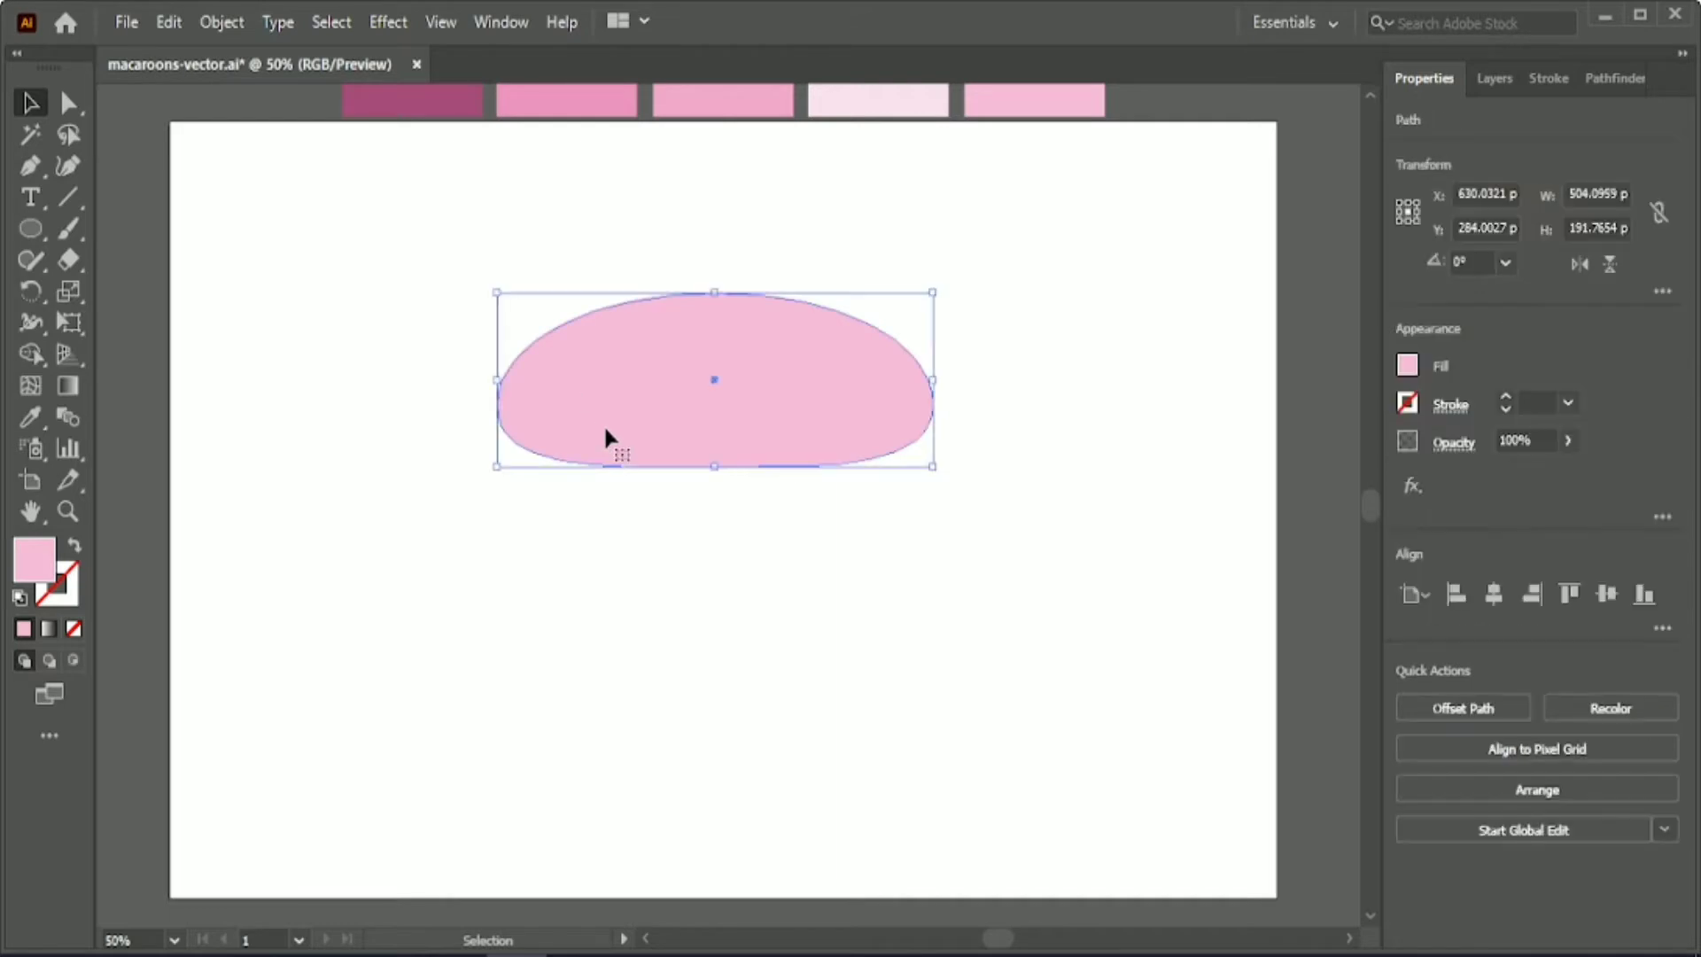
left_click(31, 416)
left_click(355, 105)
key("v")
left_click(74, 545)
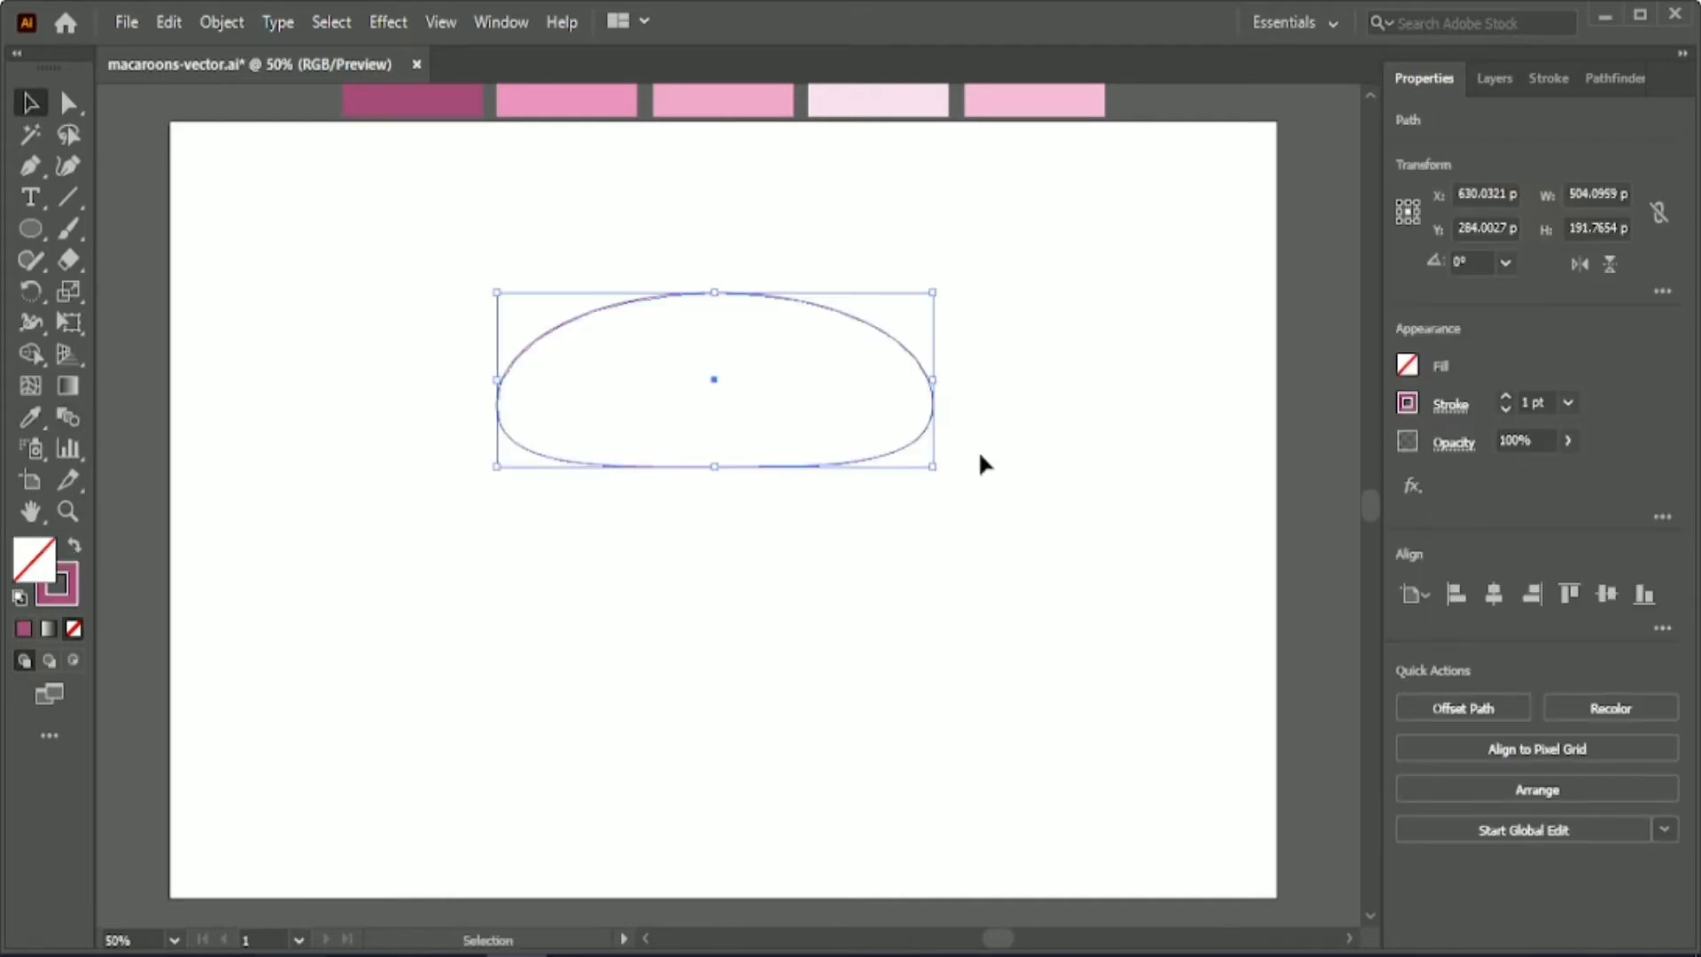
left_click(1543, 399)
scroll(1544, 398, "up", 3)
left_click(1097, 528)
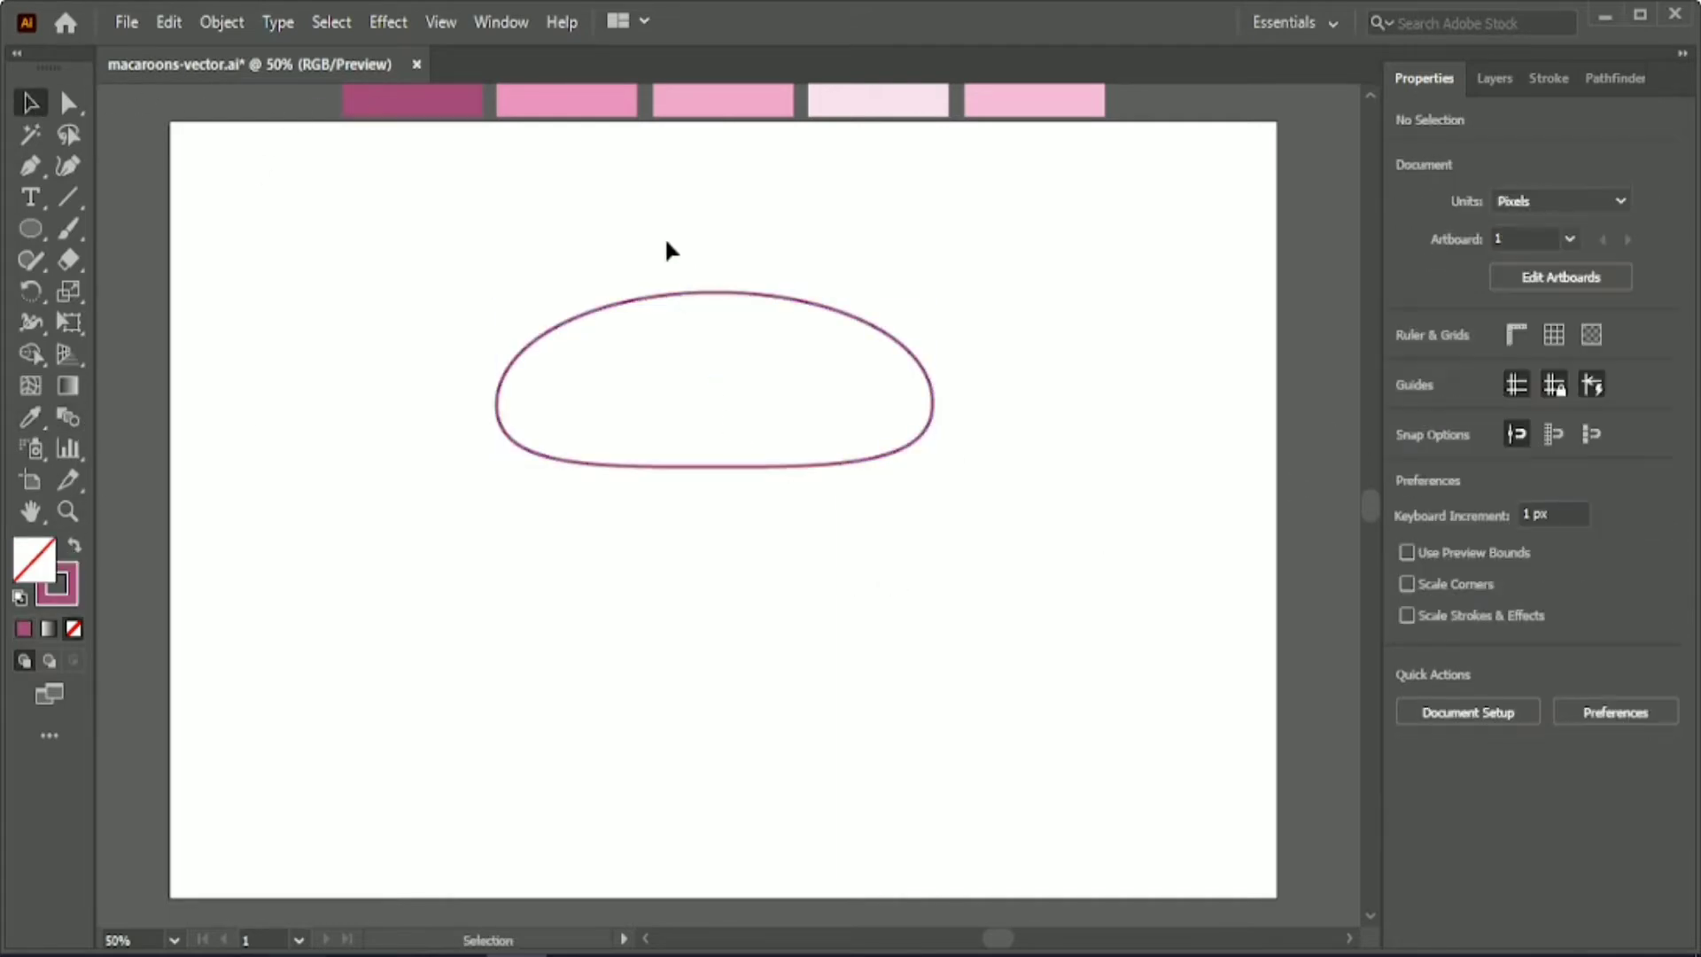
- Place two copies of the dome outline below it and fill them with the second swatch's medium pink, without a stroke
mouse_move(665, 236)
left_mouse_down()
mouse_move(716, 406)
mouse_move(714, 384)
mouse_move(711, 751)
left_mouse_up()
left_click(31, 416)
left_click(512, 92)
key("v")
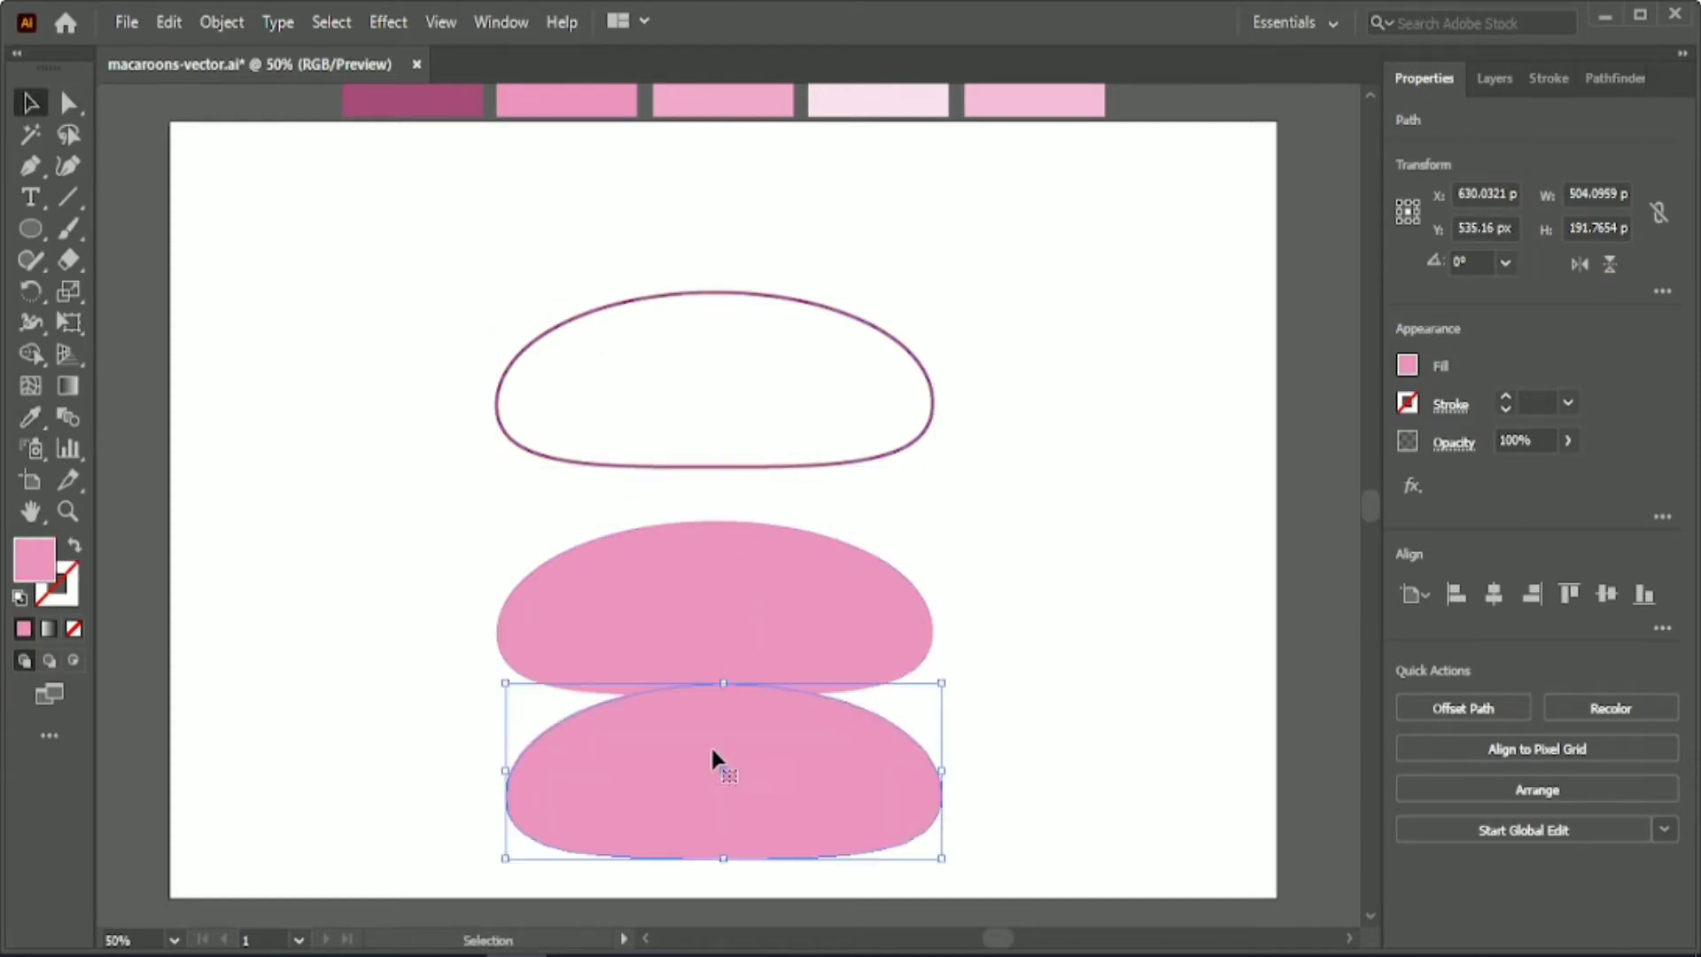
- Recolor the lowest copy with the third swatch's lighter pink and scale it down proportionally to about 371 px wide
left_click(29, 418)
left_click(678, 97)
left_click(31, 104)
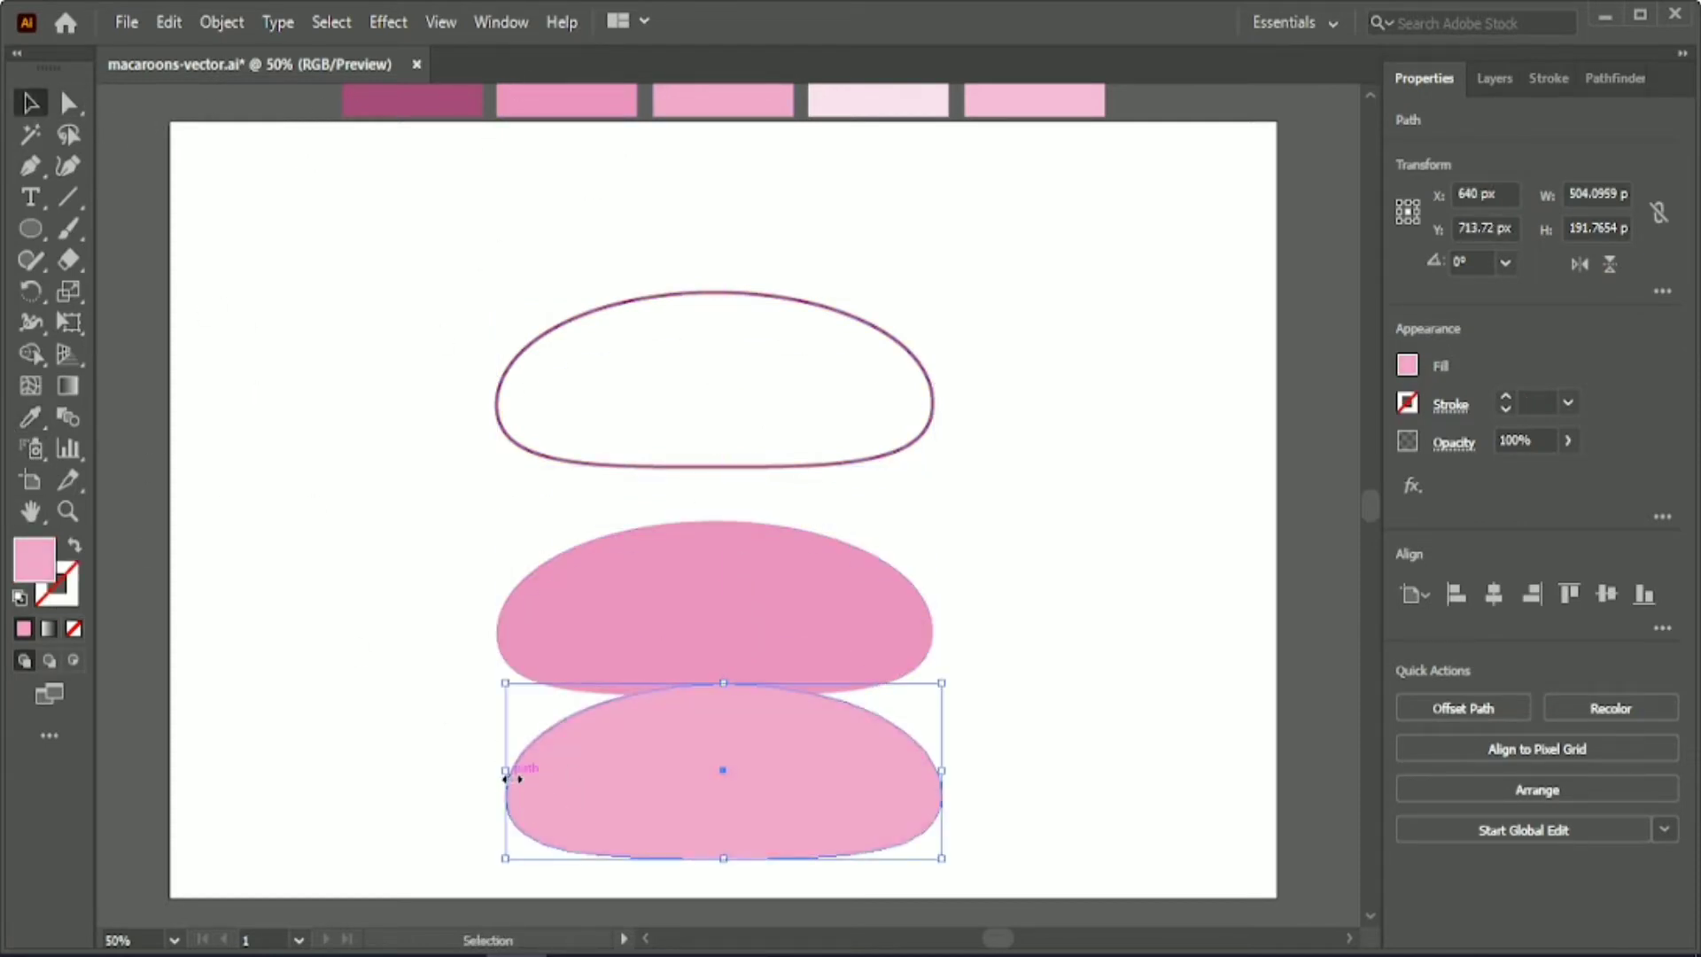
left_click_drag(505, 778, 620, 777)
left_click(346, 363)
- Align all three shapes to the outline, centered horizontally and vertically
key("ctrl+a")
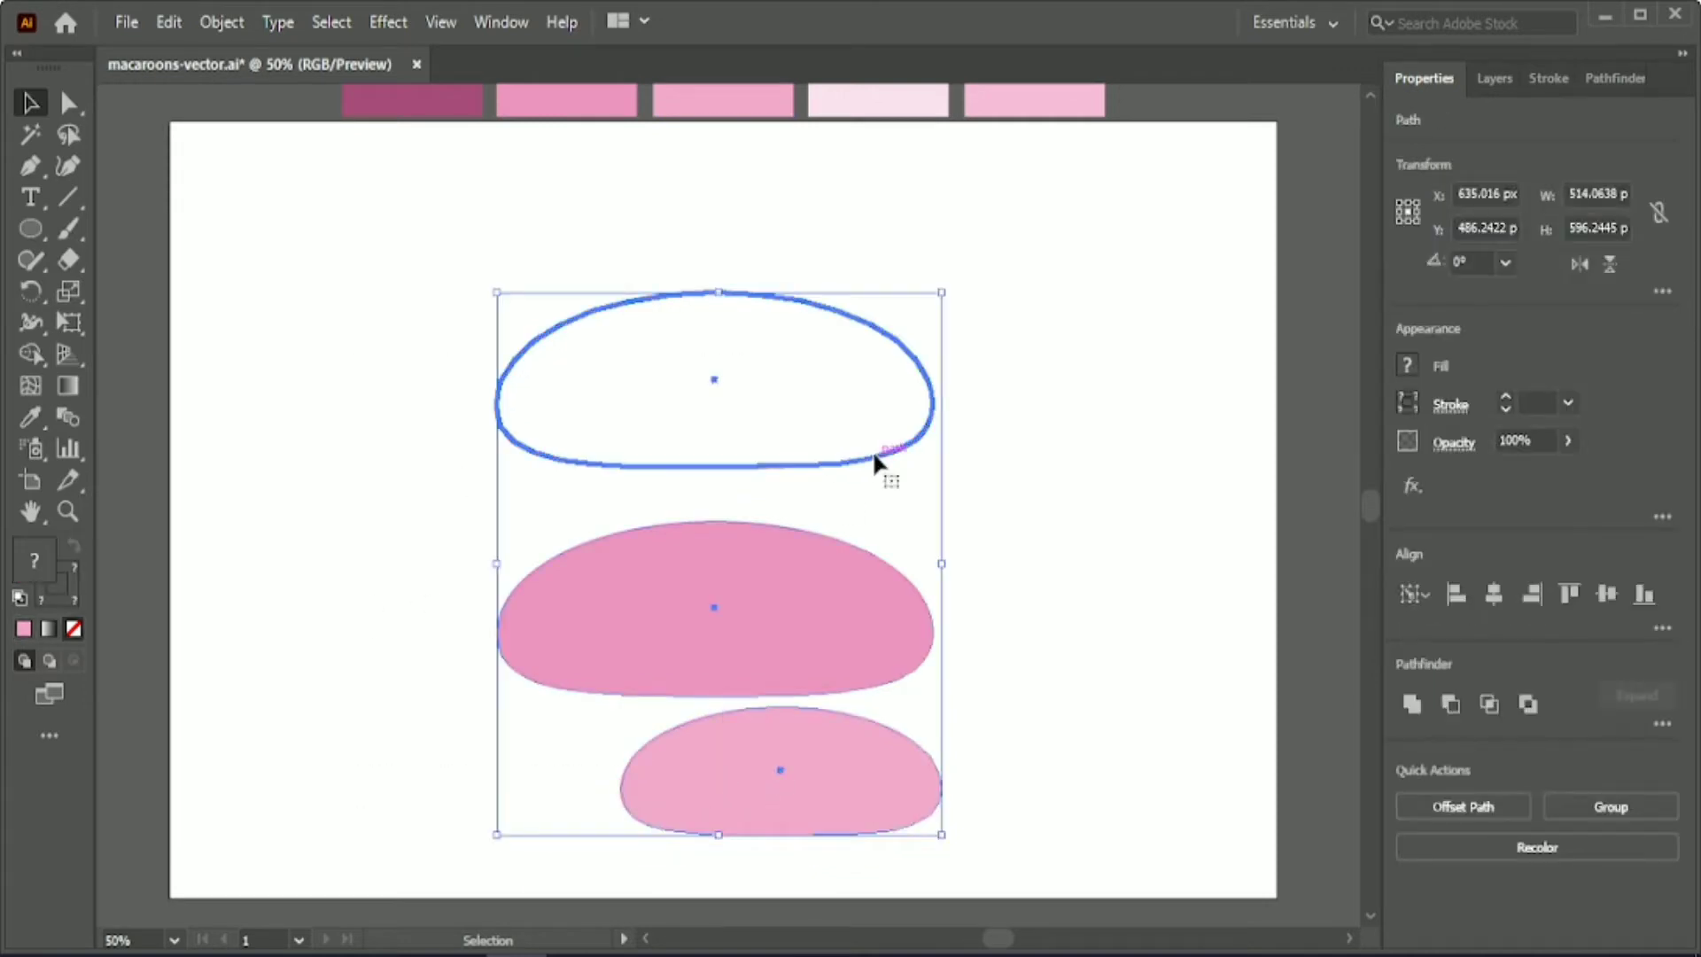
left_click(1493, 594)
left_click(1569, 593)
left_click(1128, 519)
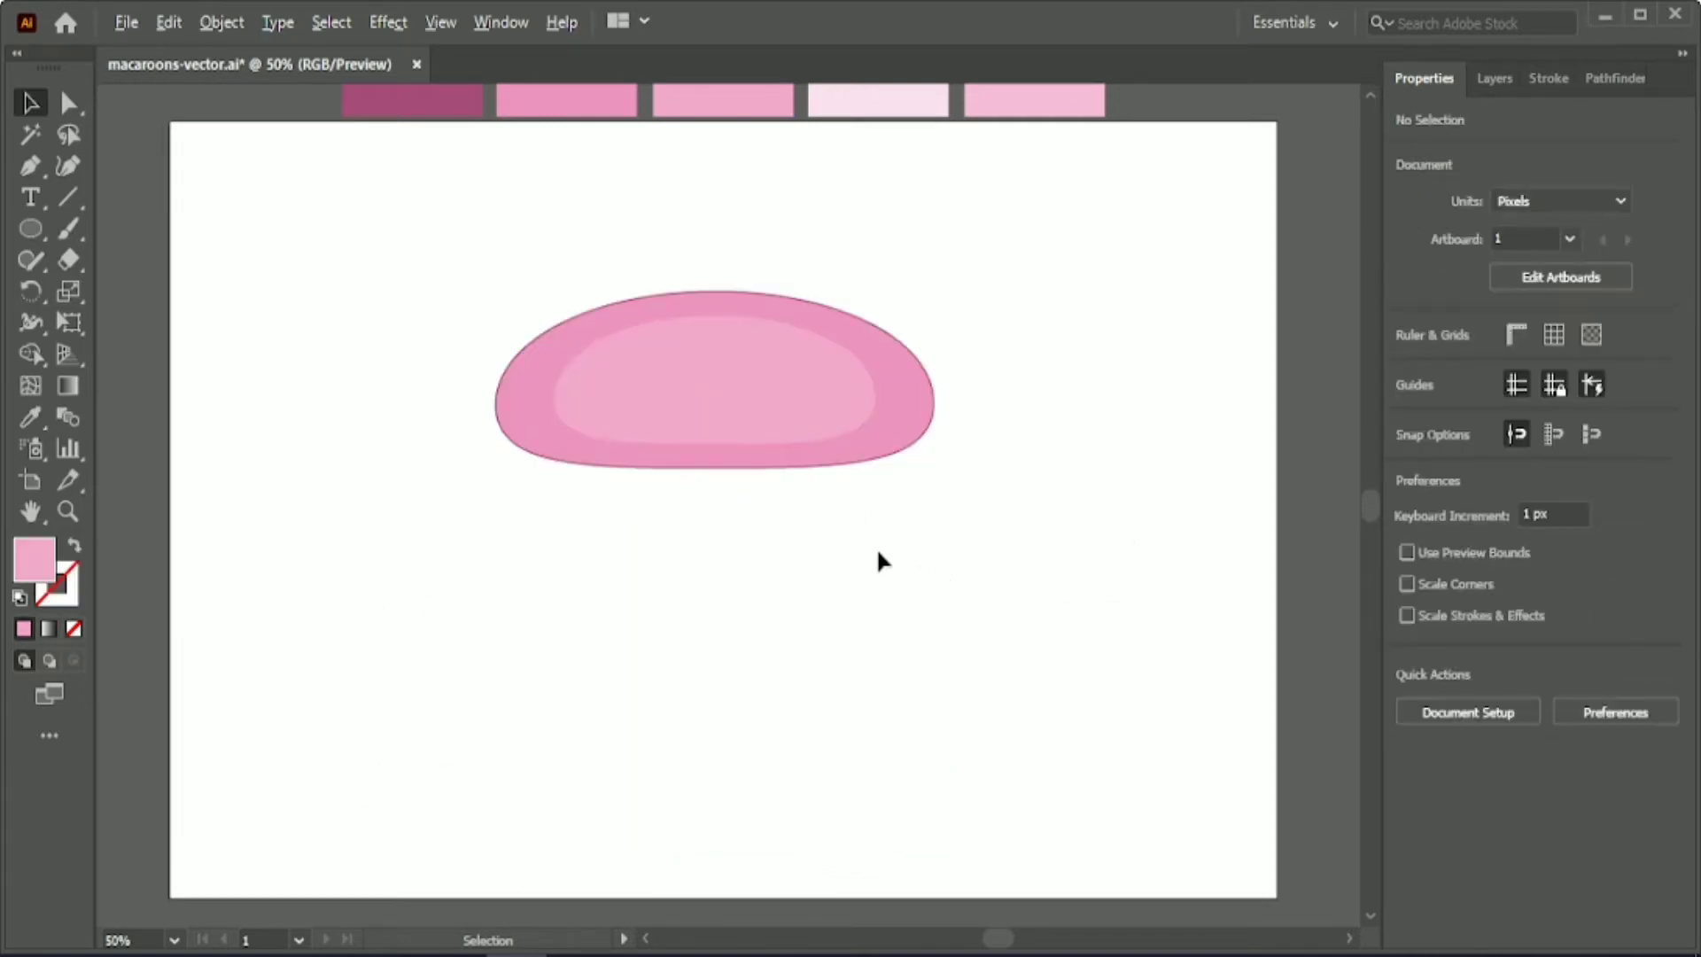
- Stretch the inner light pink shape downward and to the left to about 411 by 158 px
scroll(877, 549, "up", 2)
scroll(544, 542, "up", 3)
left_click_drag(998, 939, 989, 939)
left_click(759, 425)
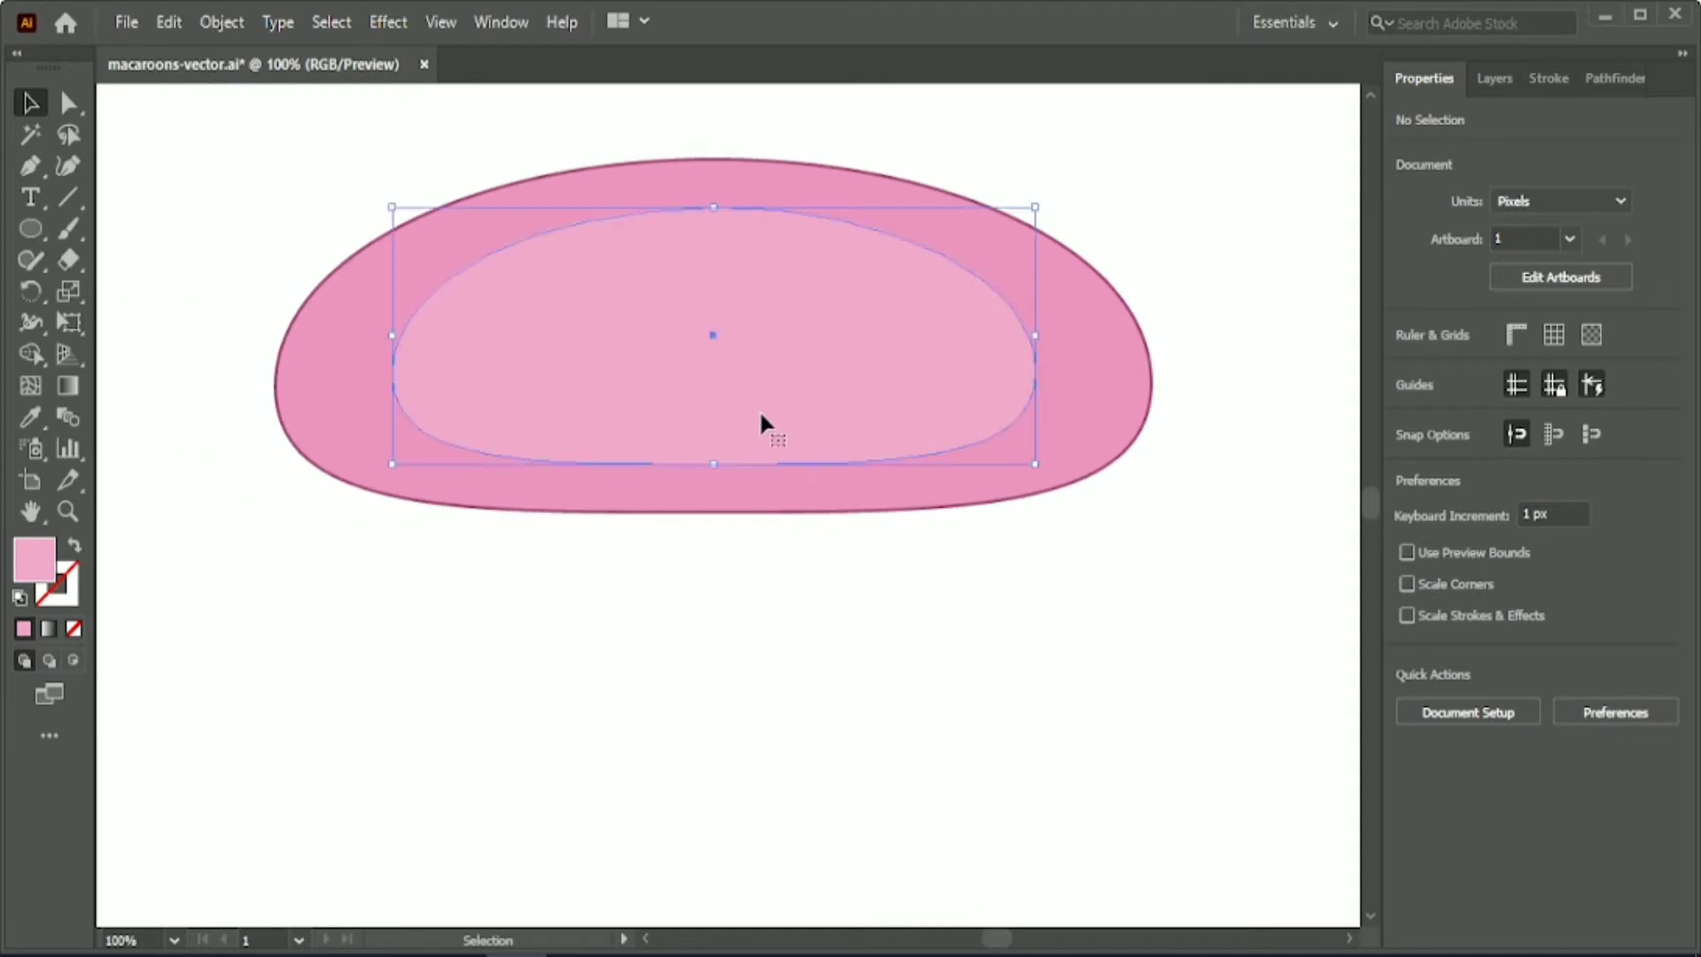
left_click_drag(714, 464, 714, 494)
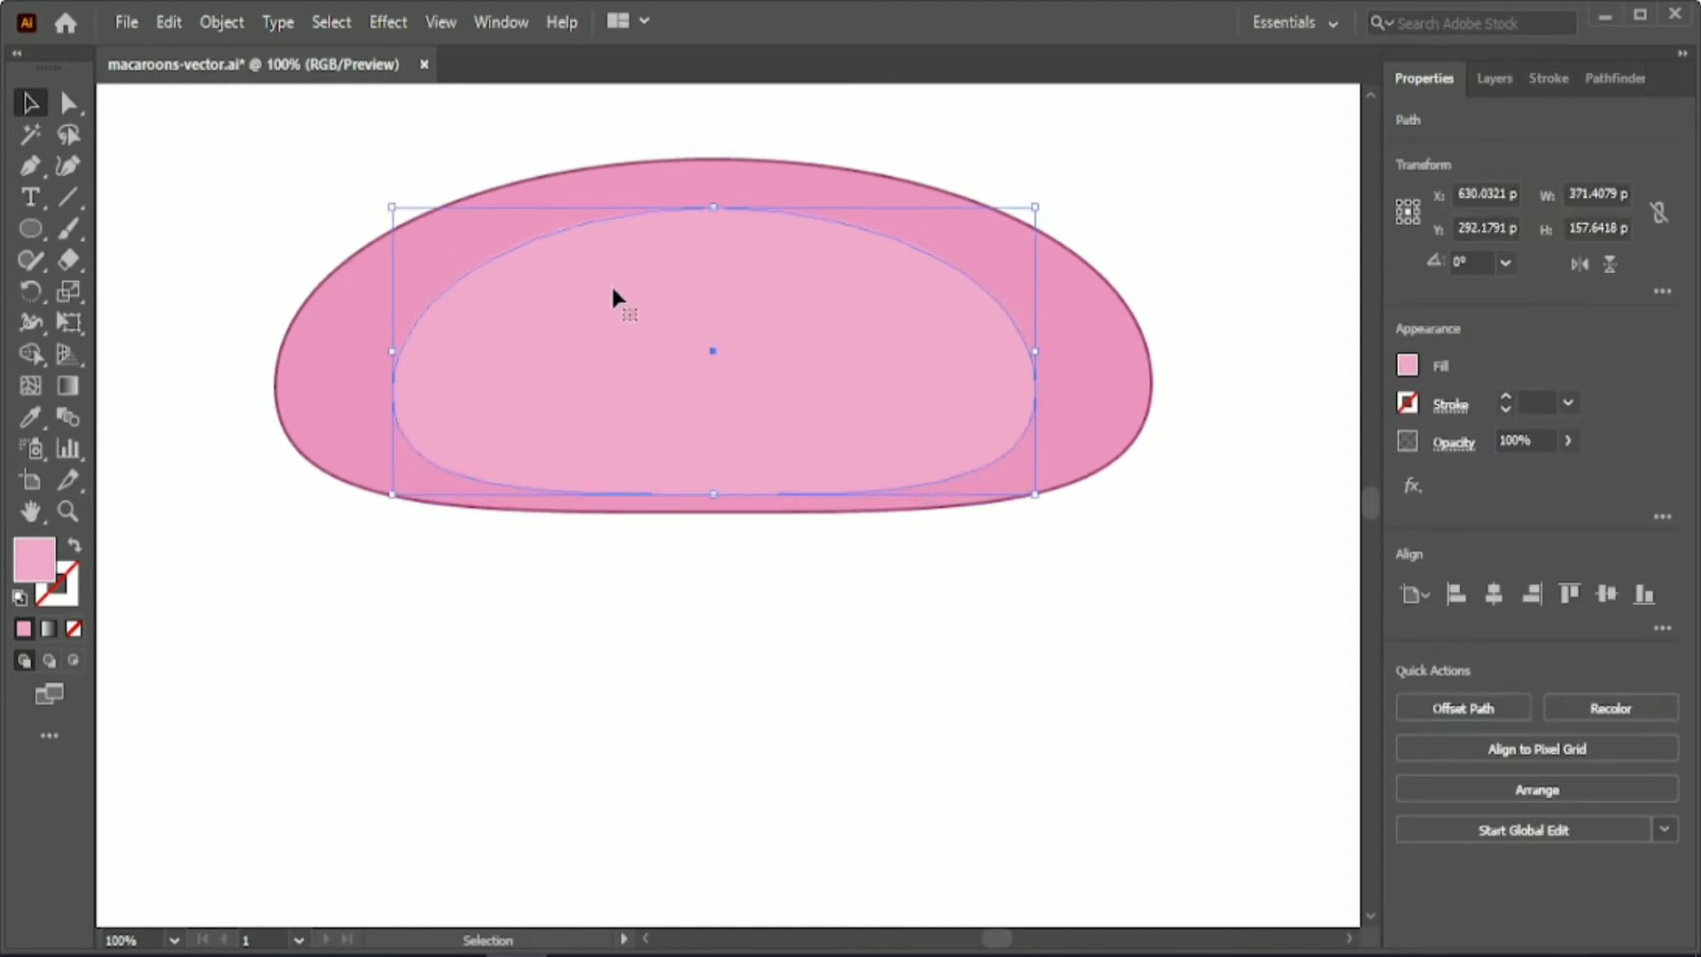
left_click_drag(390, 355, 327, 345)
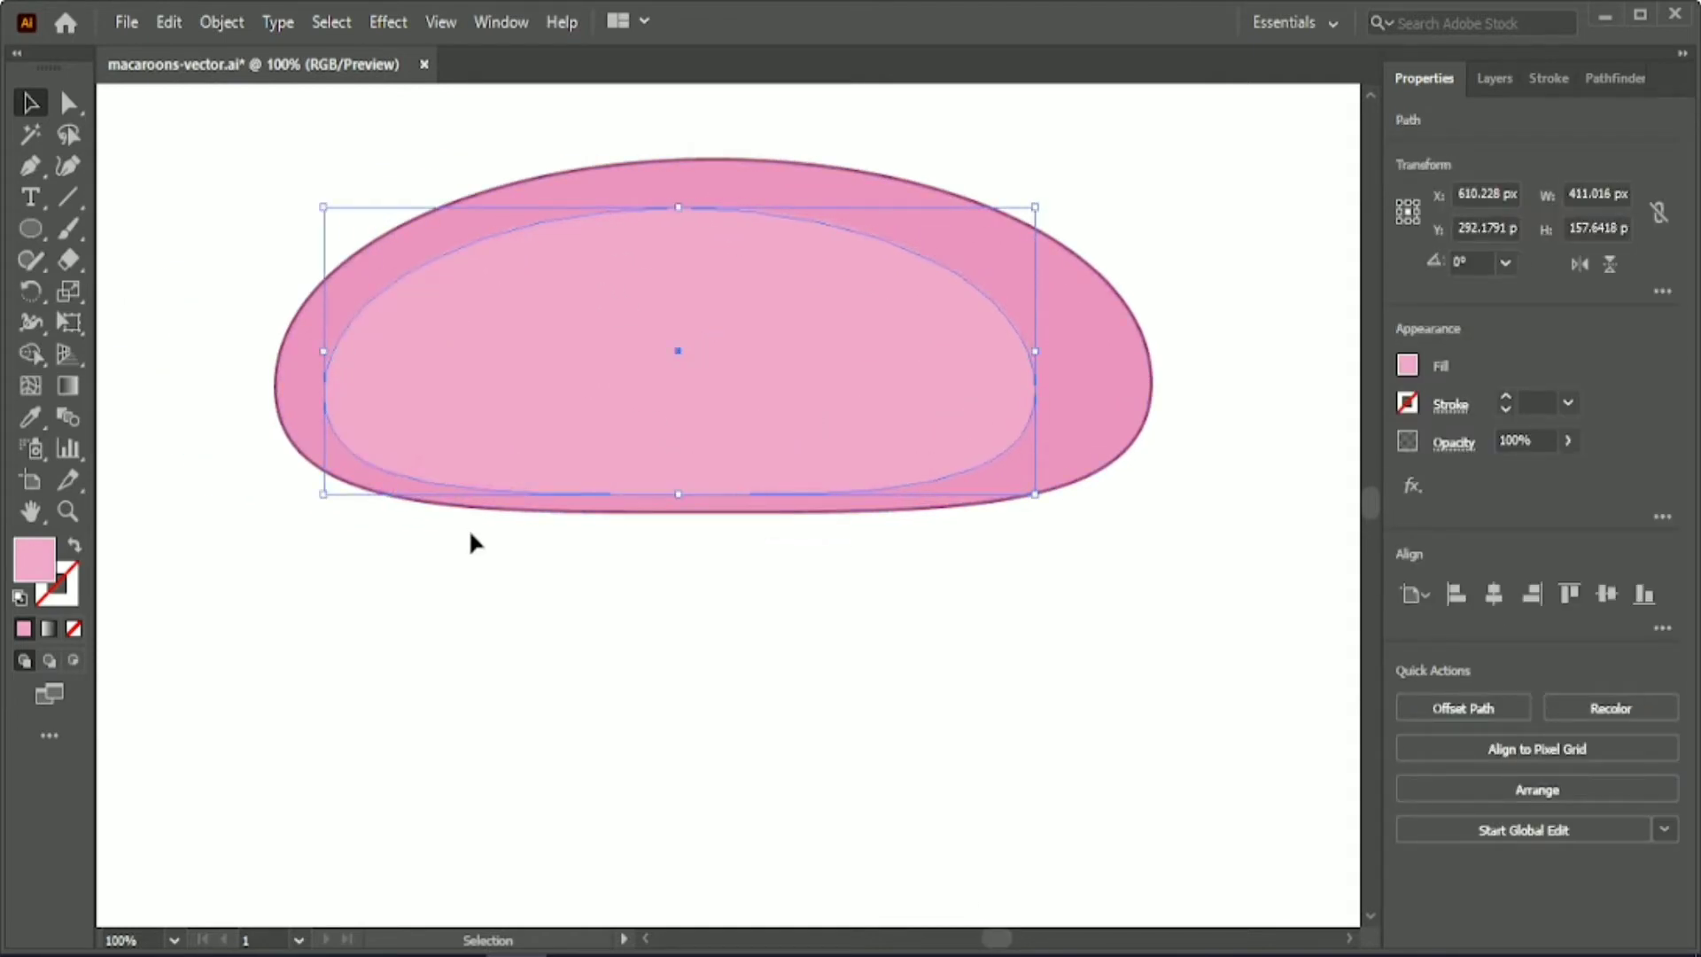
left_click(469, 532)
- Move the dark pink outline off the filled shapes to the empty area directly below them
left_click(1088, 332)
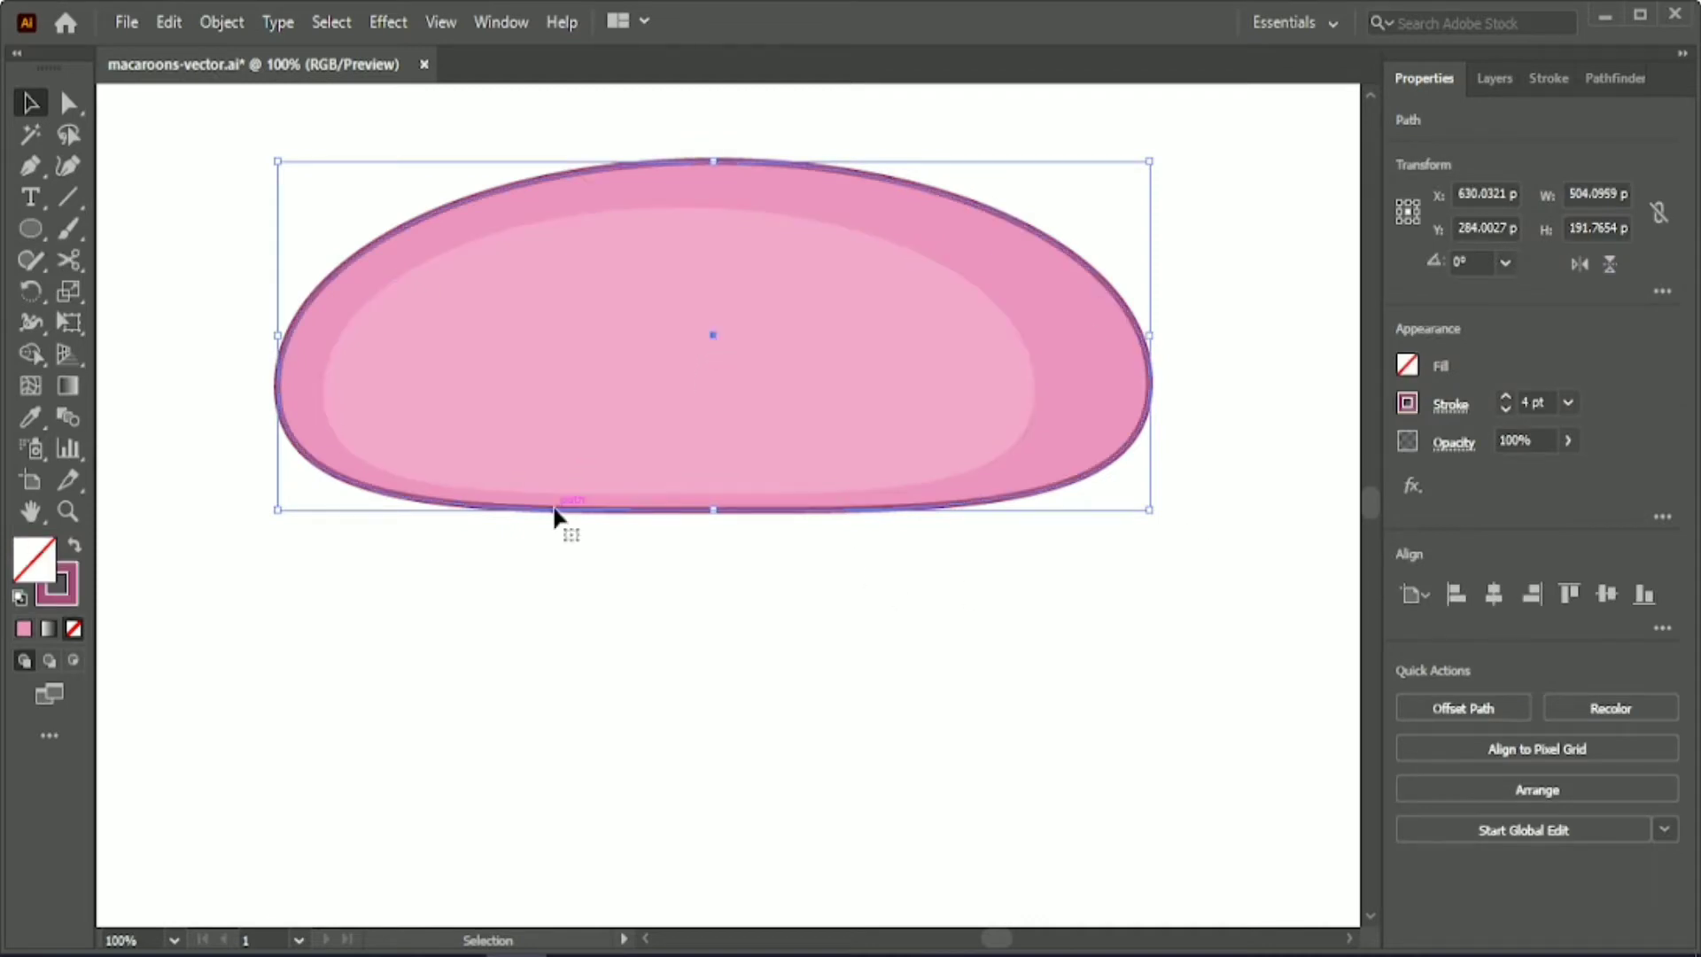
left_click_drag(550, 512, 548, 739)
scroll(547, 735, "down", 3)
left_click_drag(645, 555, 430, 722)
scroll(630, 670, "down", 3)
- Cut the outline at two points on its upper left with the Scissors tool and delete the short segment between them
left_click(429, 722)
left_click(68, 260)
left_click(457, 260)
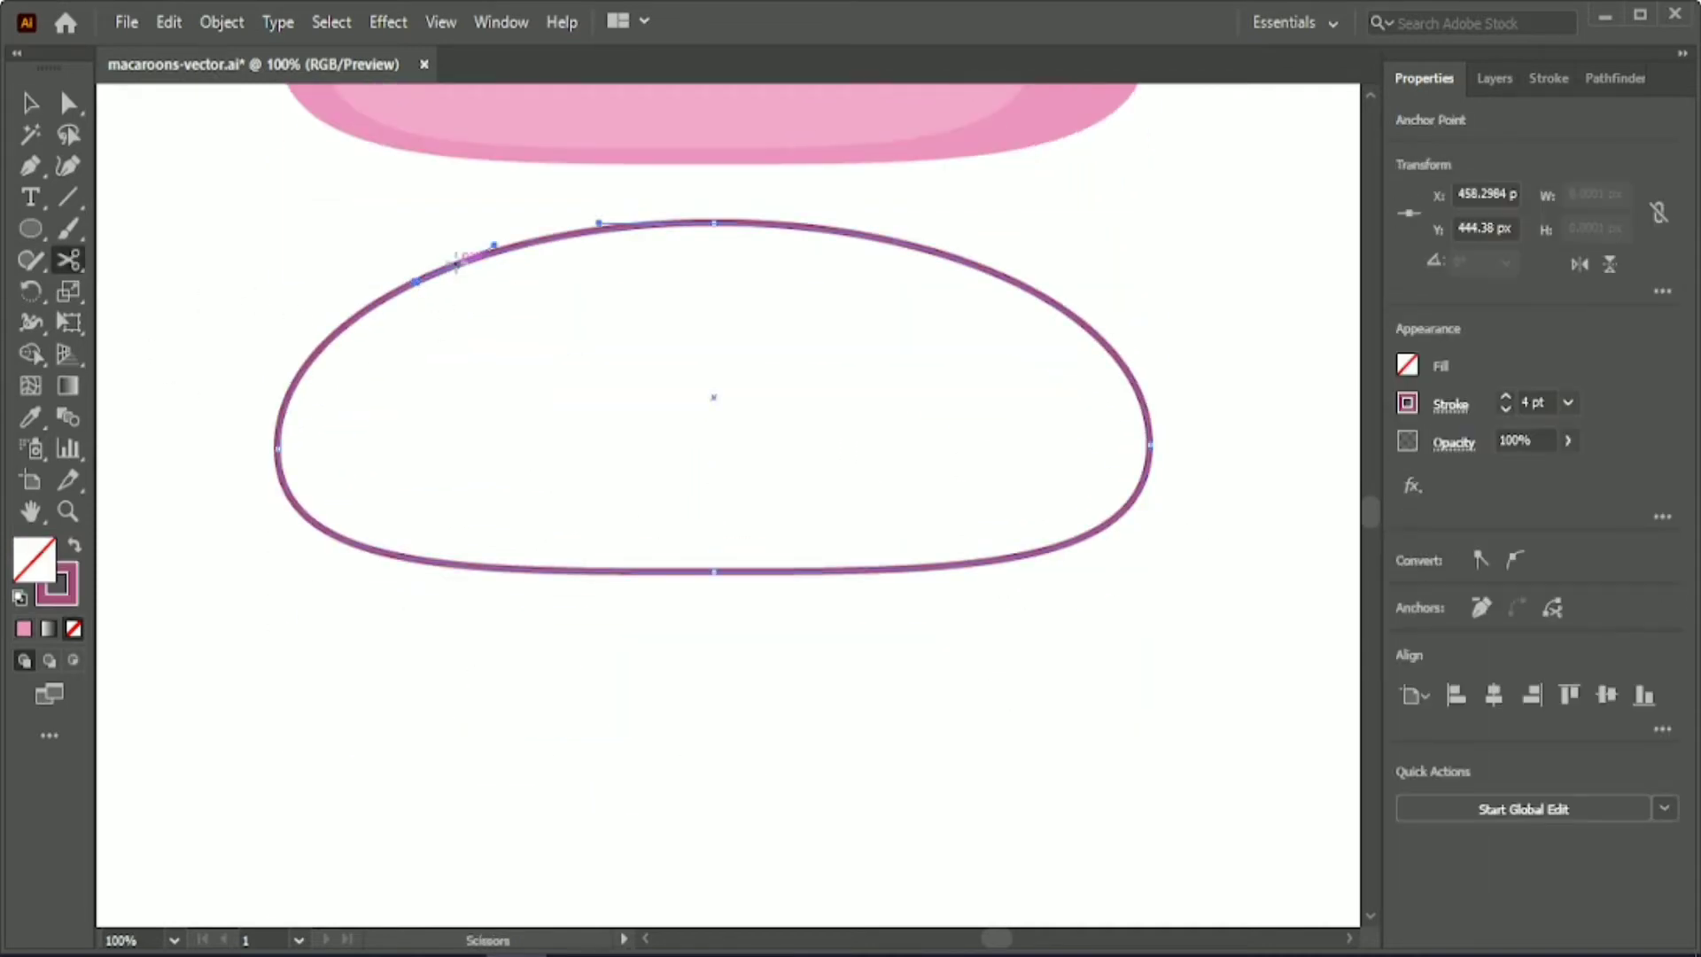
left_click(437, 272, "ctrl")
key("Delete")
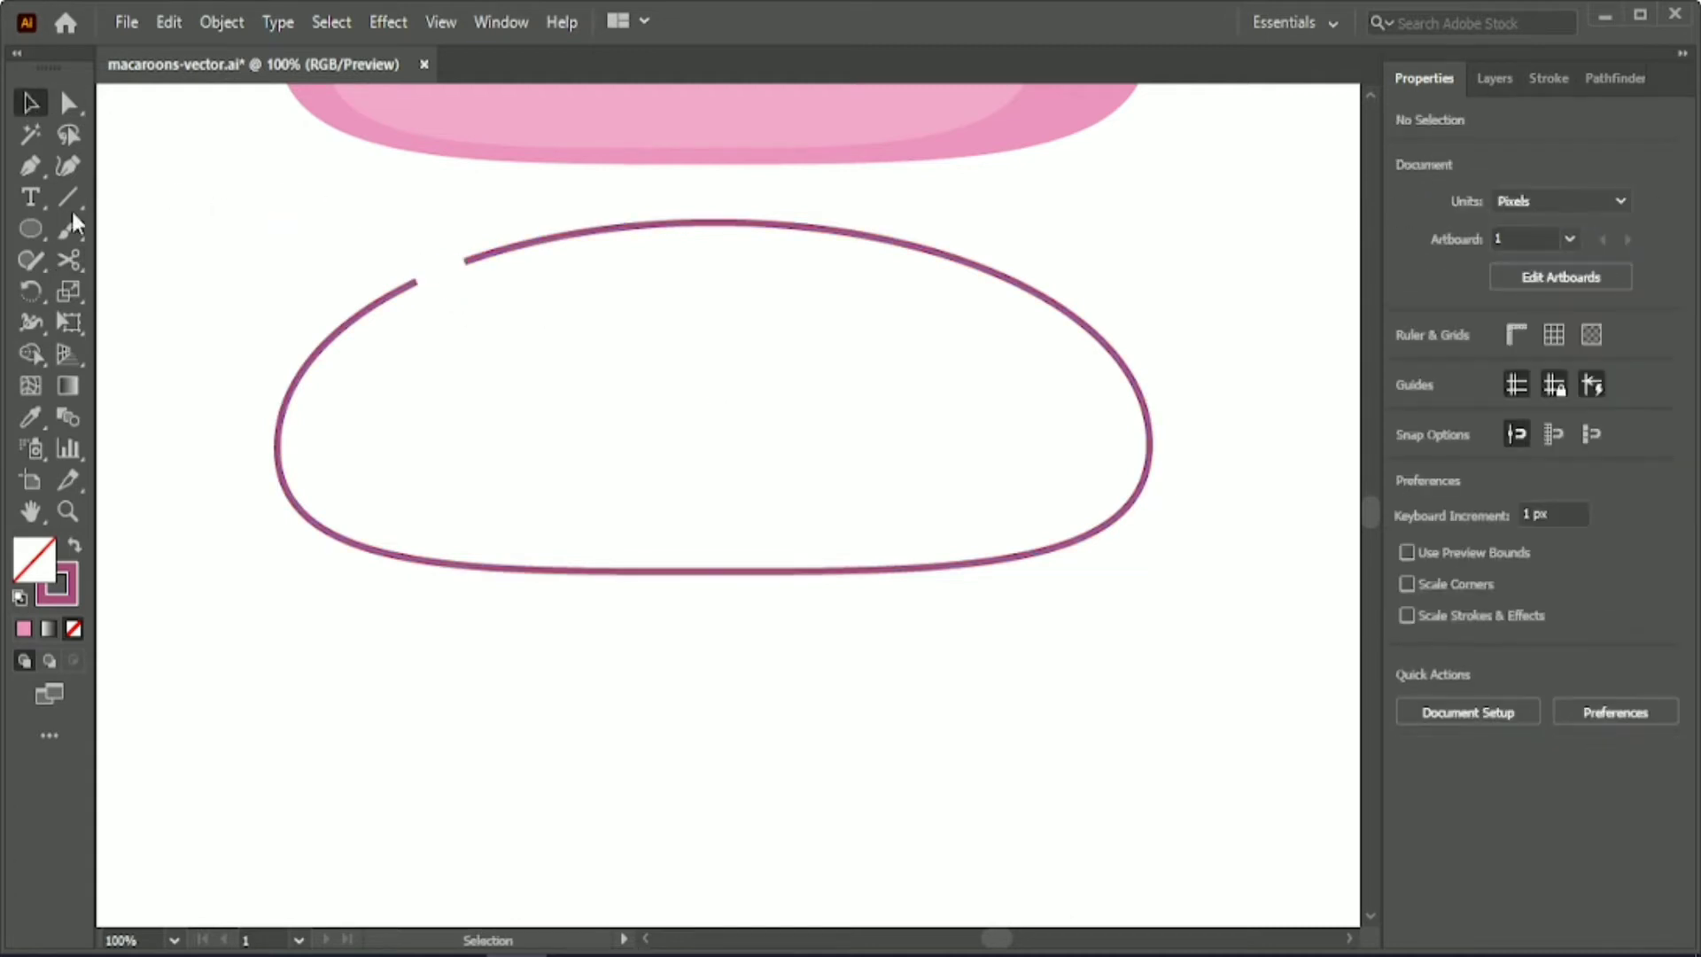
- Cut out and delete short segments at the outline's upper right and lower left
left_click(962, 259)
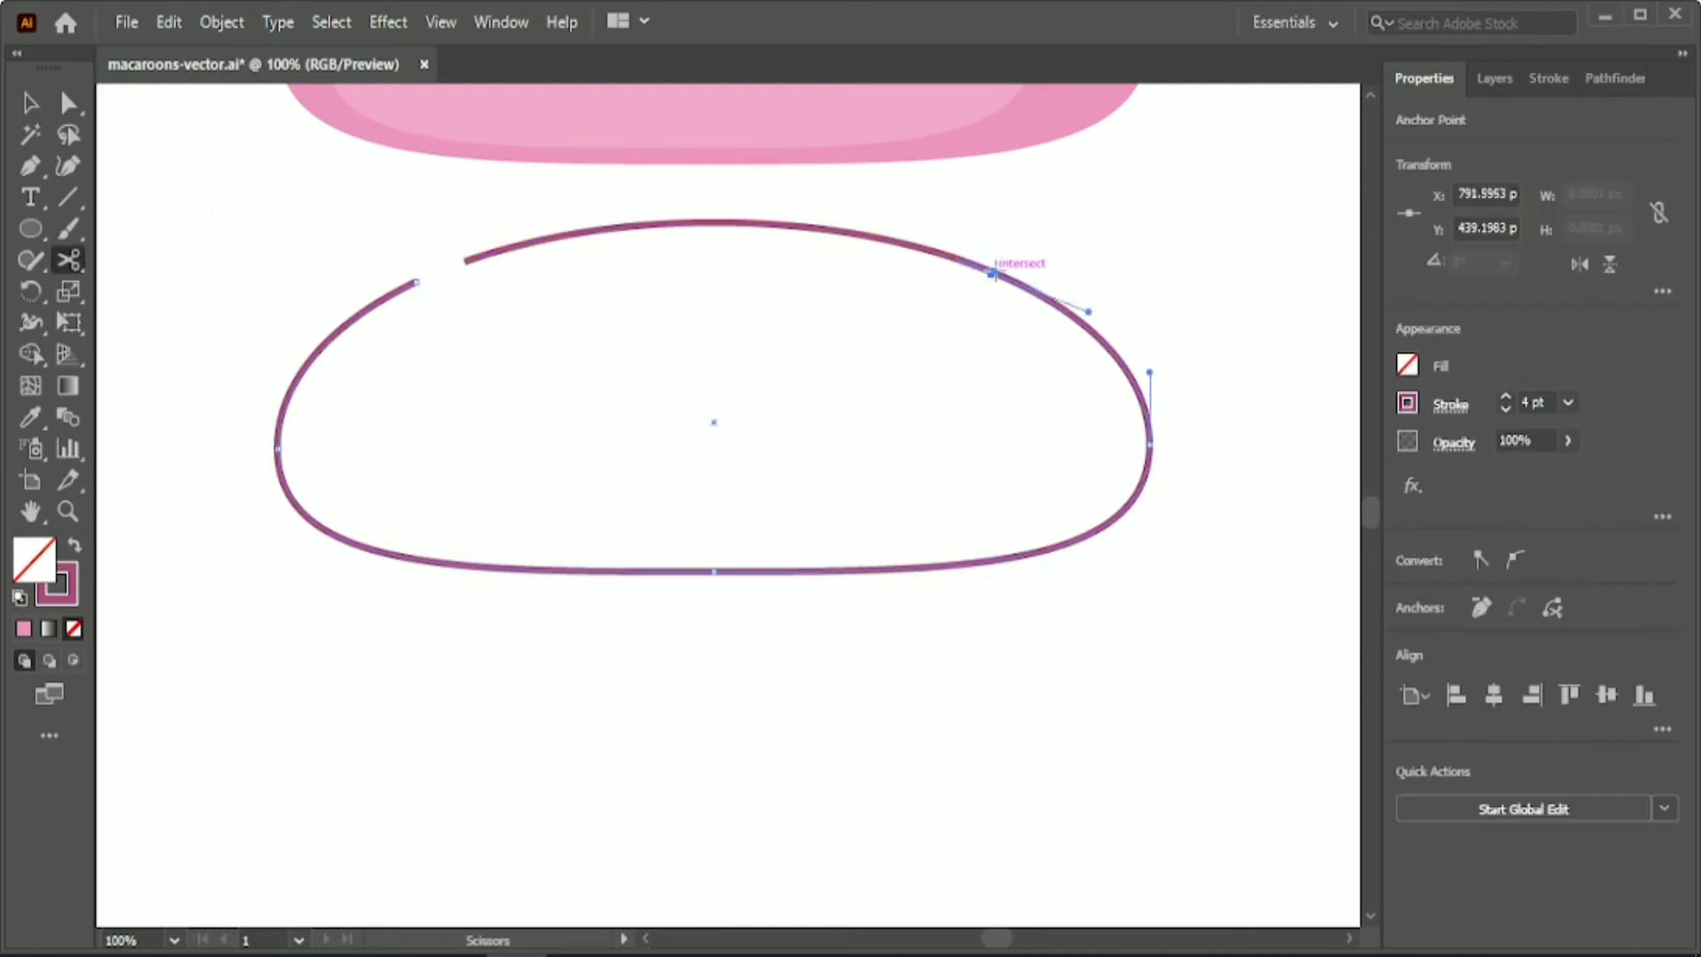
left_click(972, 300, "ctrl")
left_click(984, 268, "ctrl")
key("Delete")
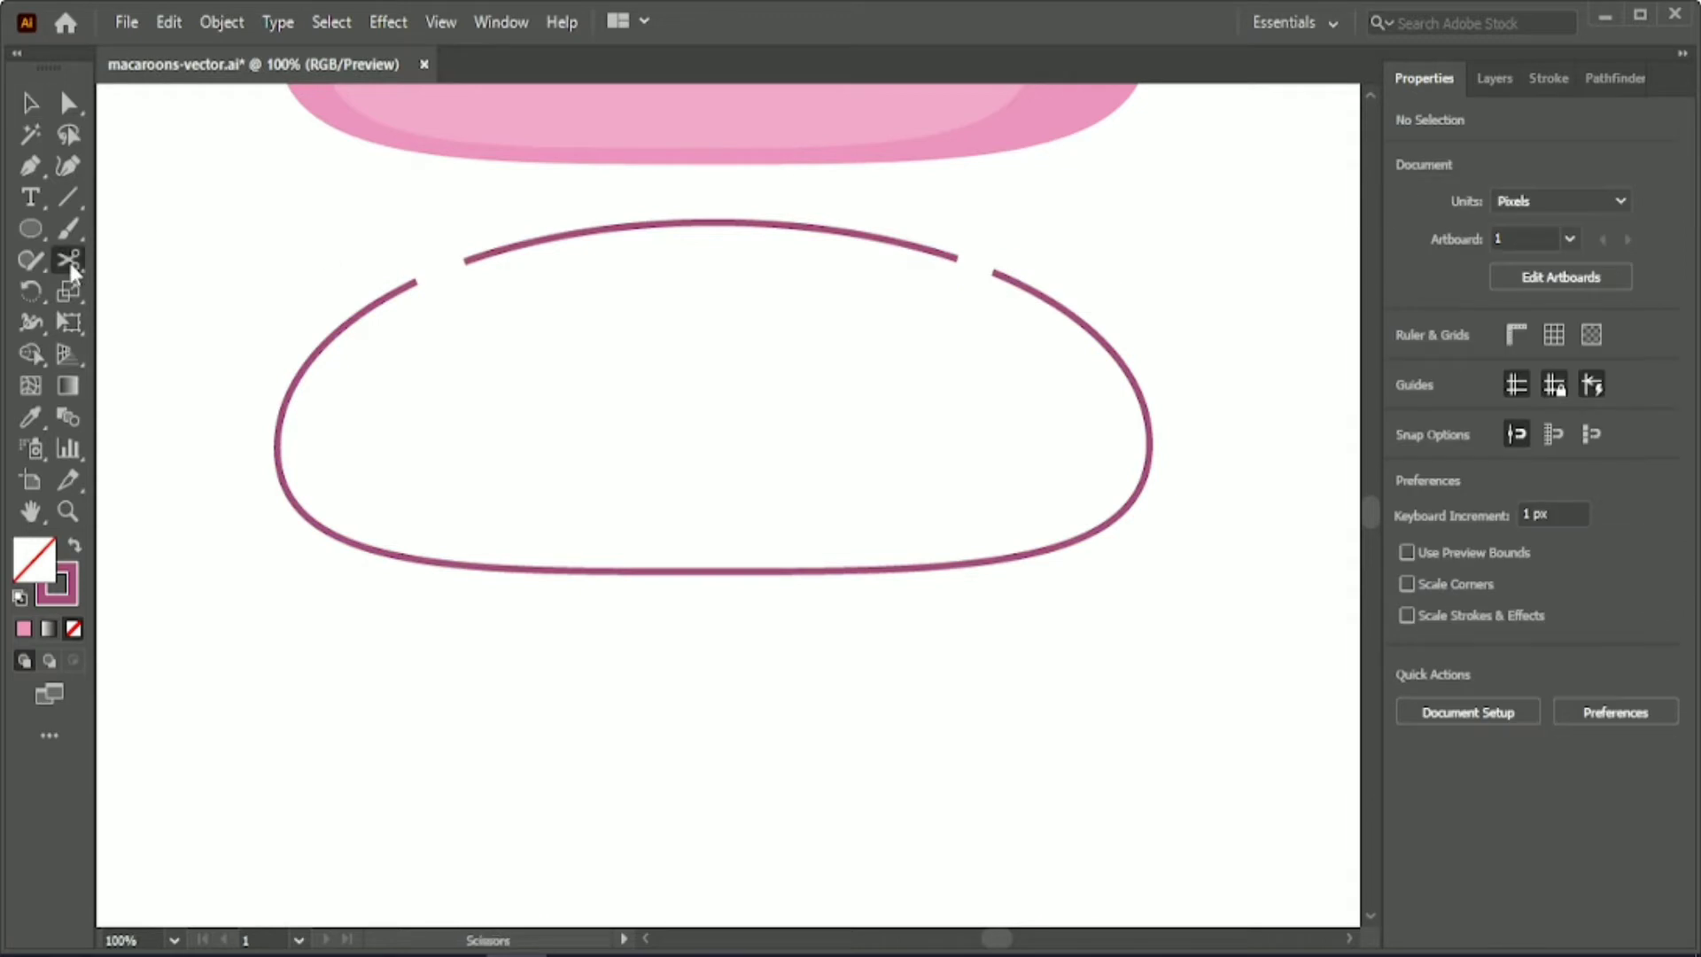
left_click(339, 536)
key("Delete")
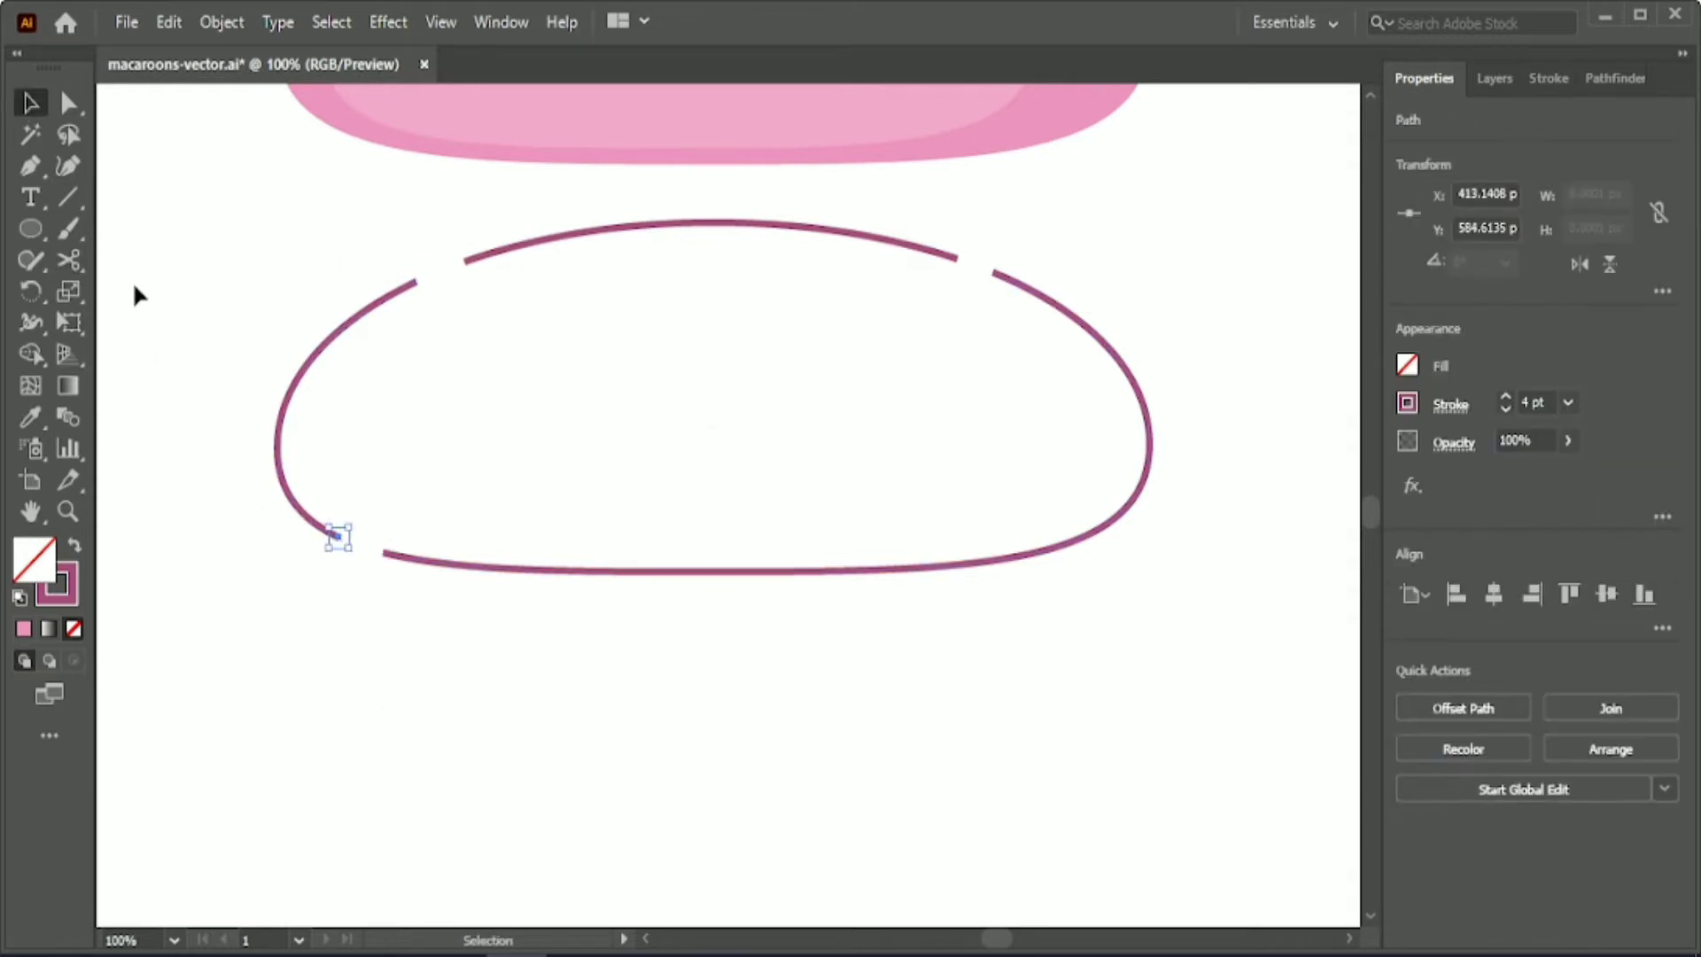
- Cut out and delete short segments of the outline just right of the bottom center and at the lower right
left_click(775, 572)
left_click(807, 572)
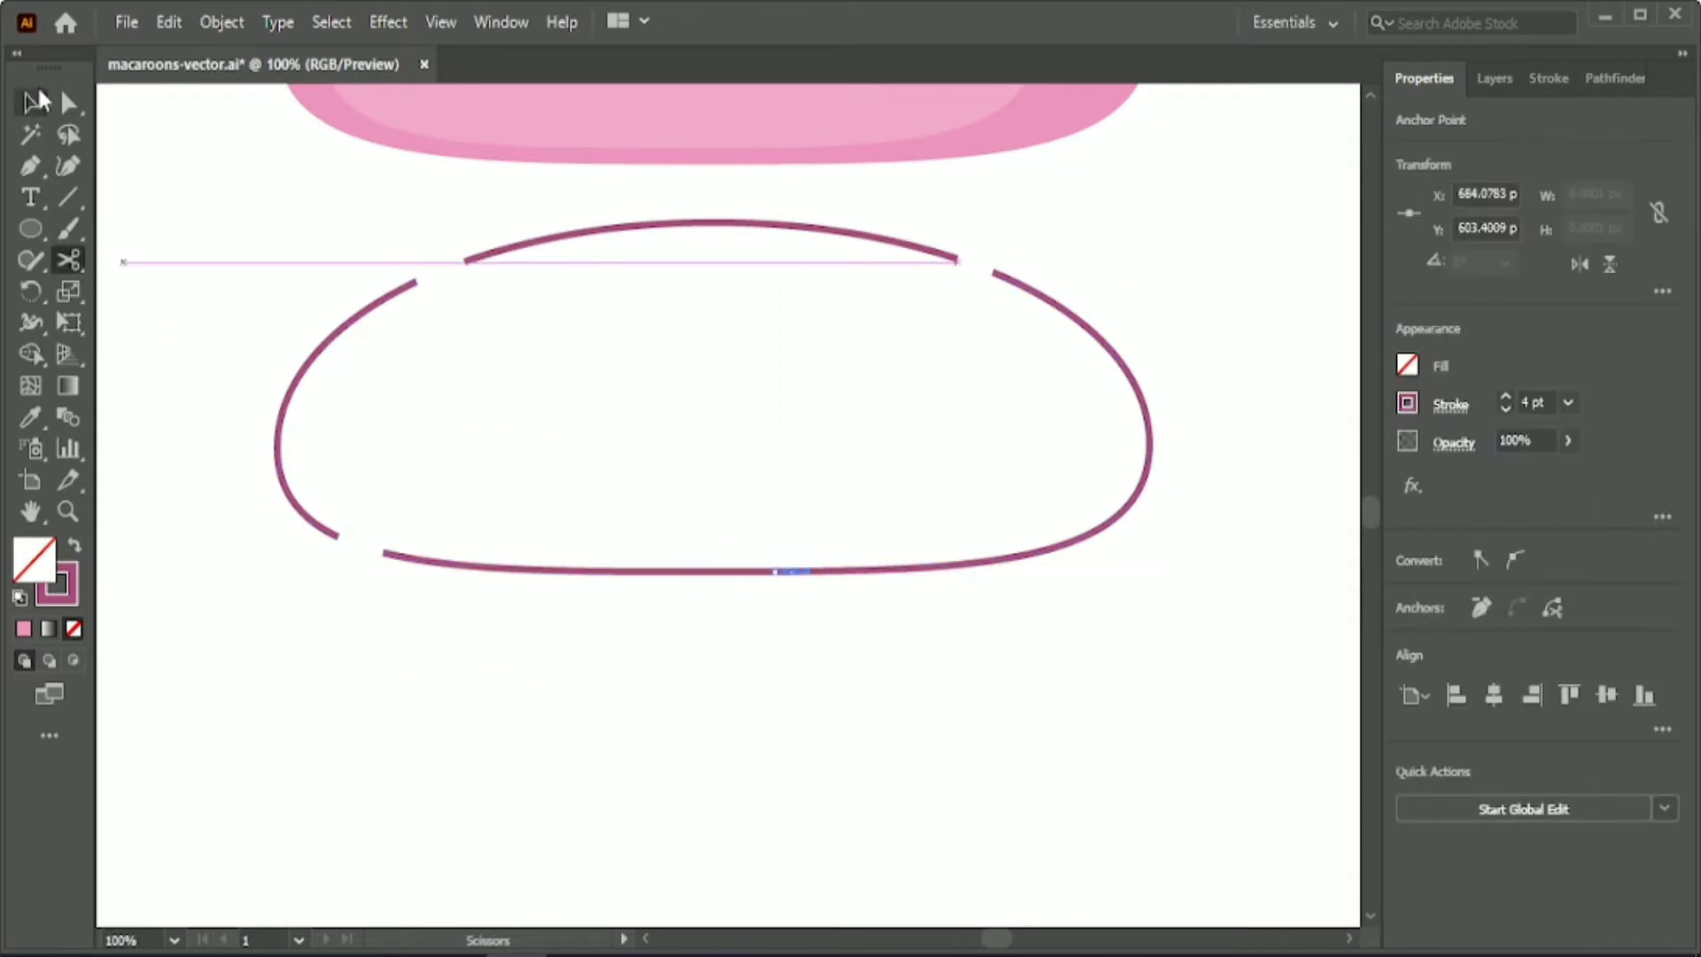
left_click(34, 101)
key("Delete")
left_click(1099, 524)
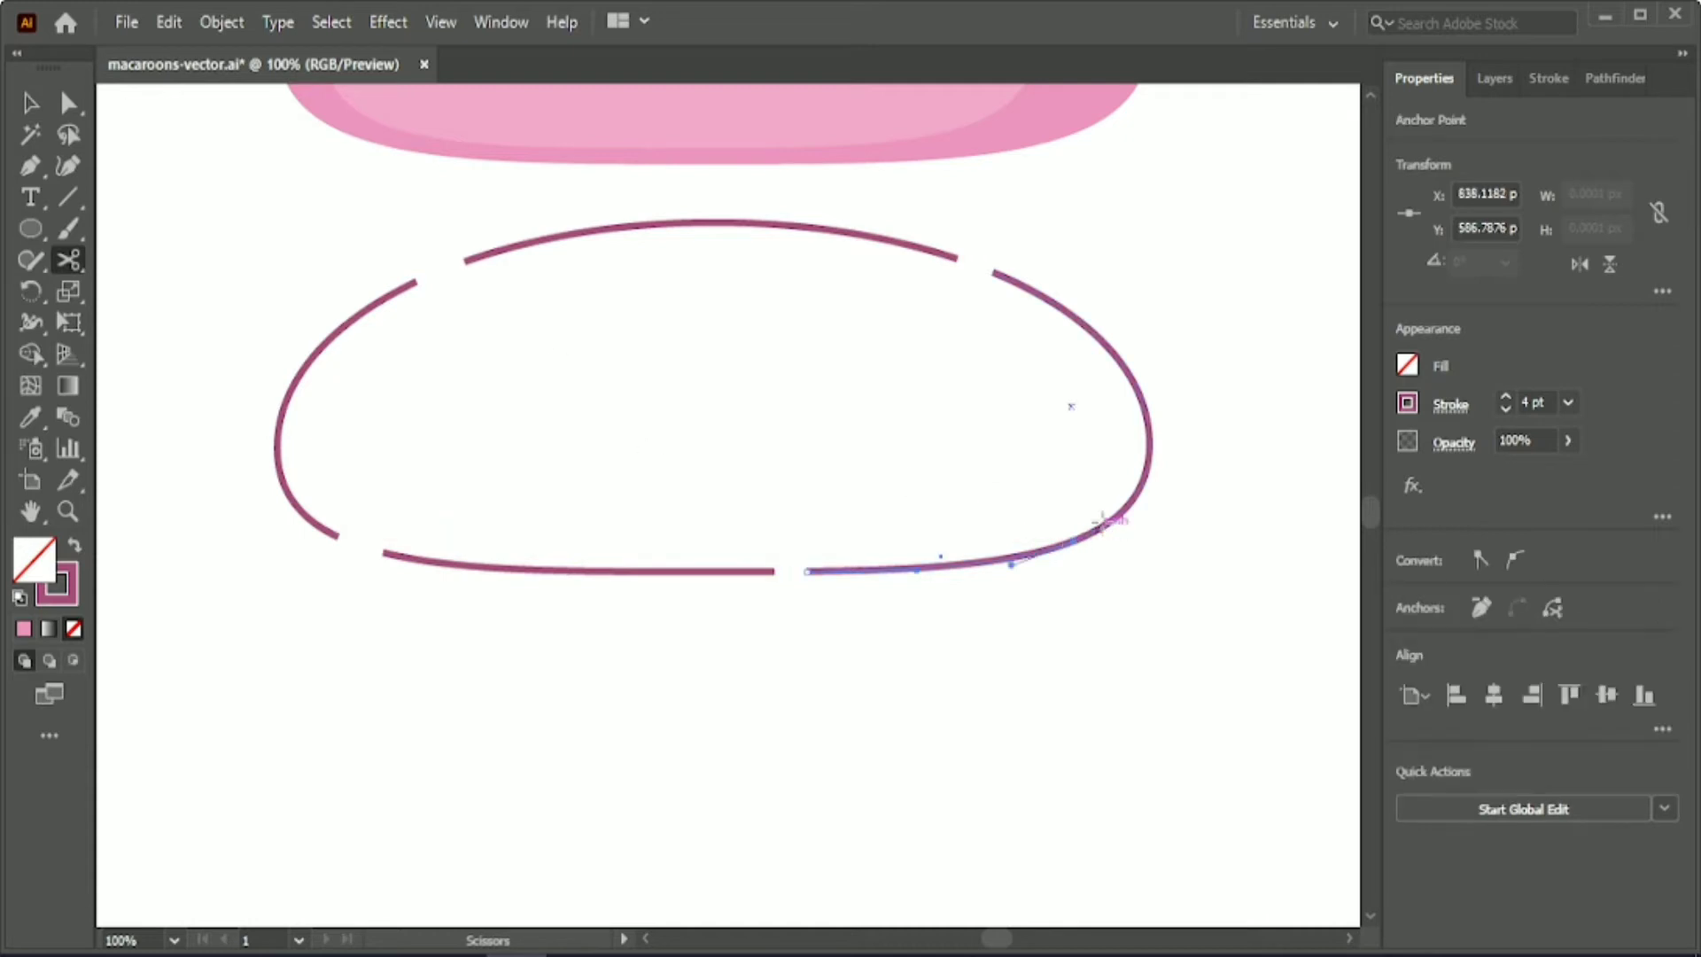
key("Delete")
- Apply round caps and round joins to all the broken outline segments
left_click_drag(213, 220, 1169, 604)
left_click(1546, 78)
left_click(1605, 495)
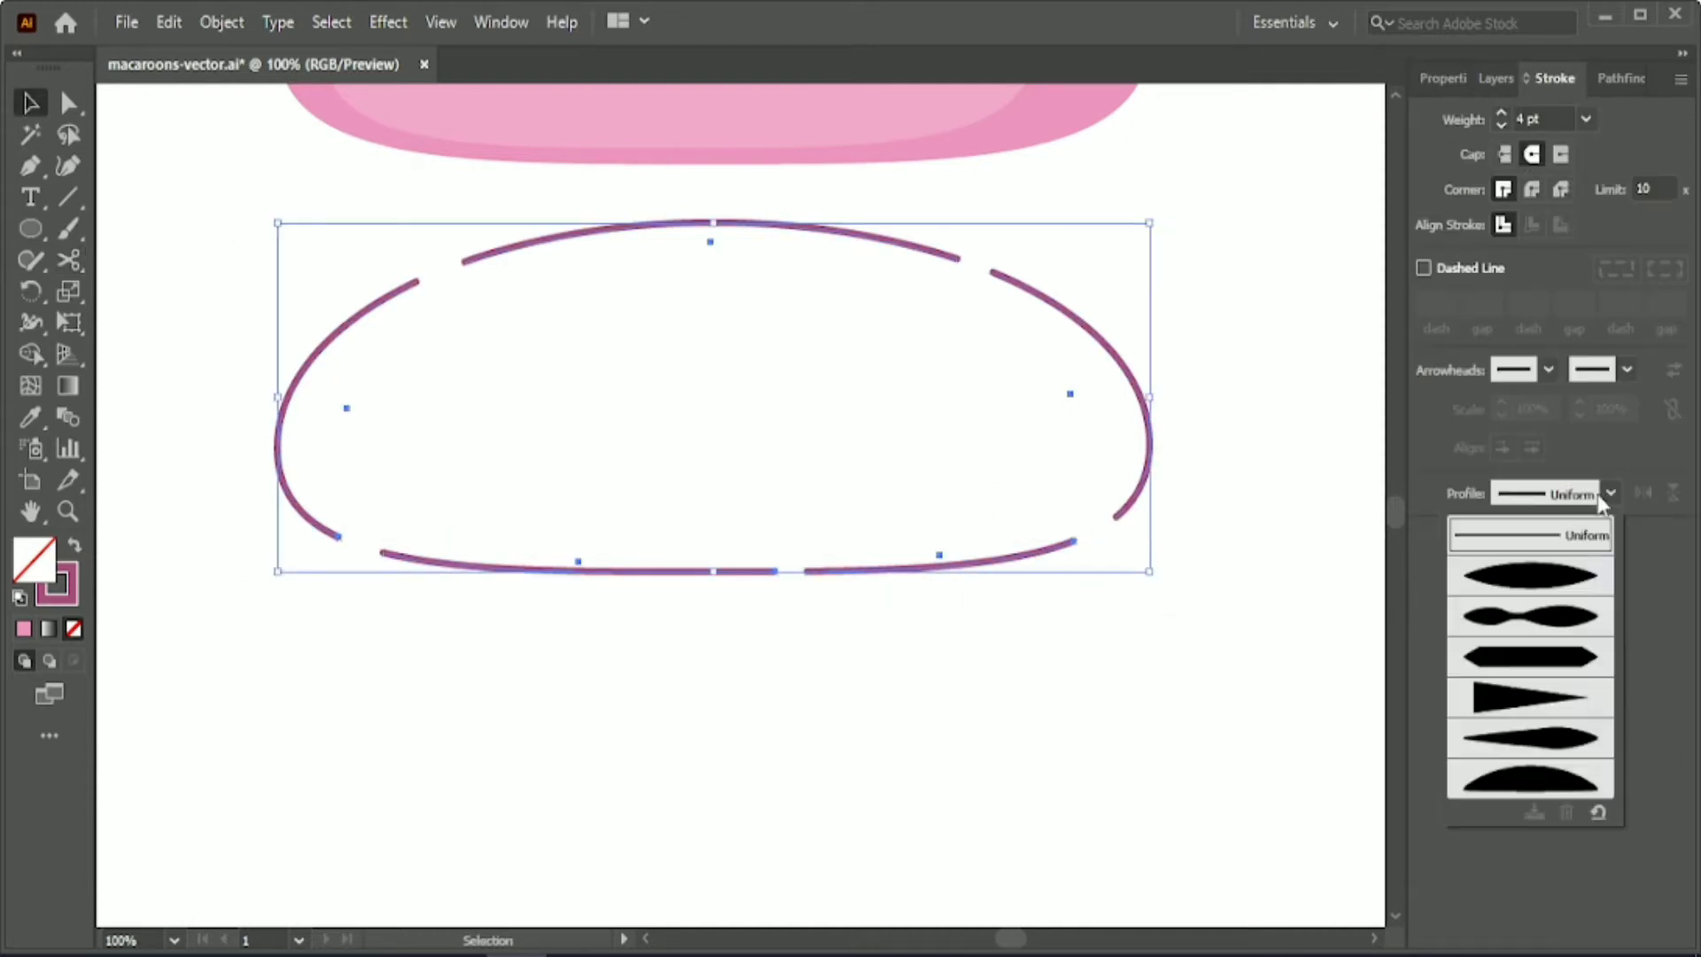
left_click(1607, 491)
left_click(1530, 189)
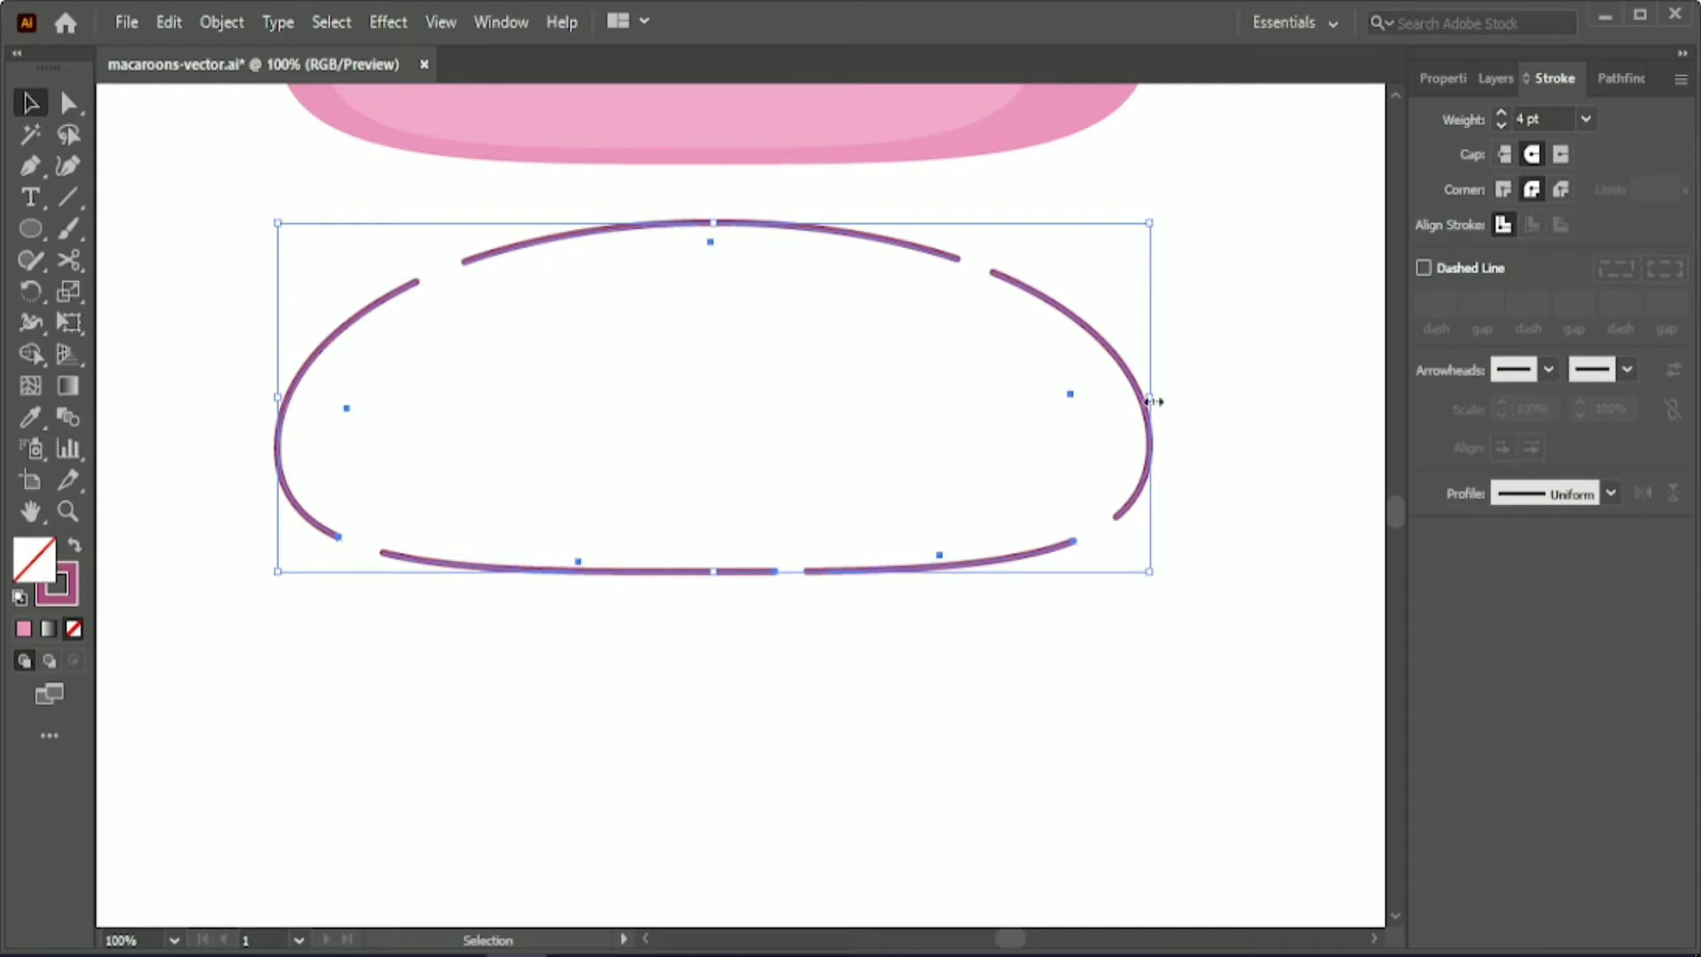
scroll(1150, 399, "up", 2)
- Group the outline segments and bring the group in front of the filled shapes
left_click(1444, 79)
left_click(1595, 808)
left_click(925, 752)
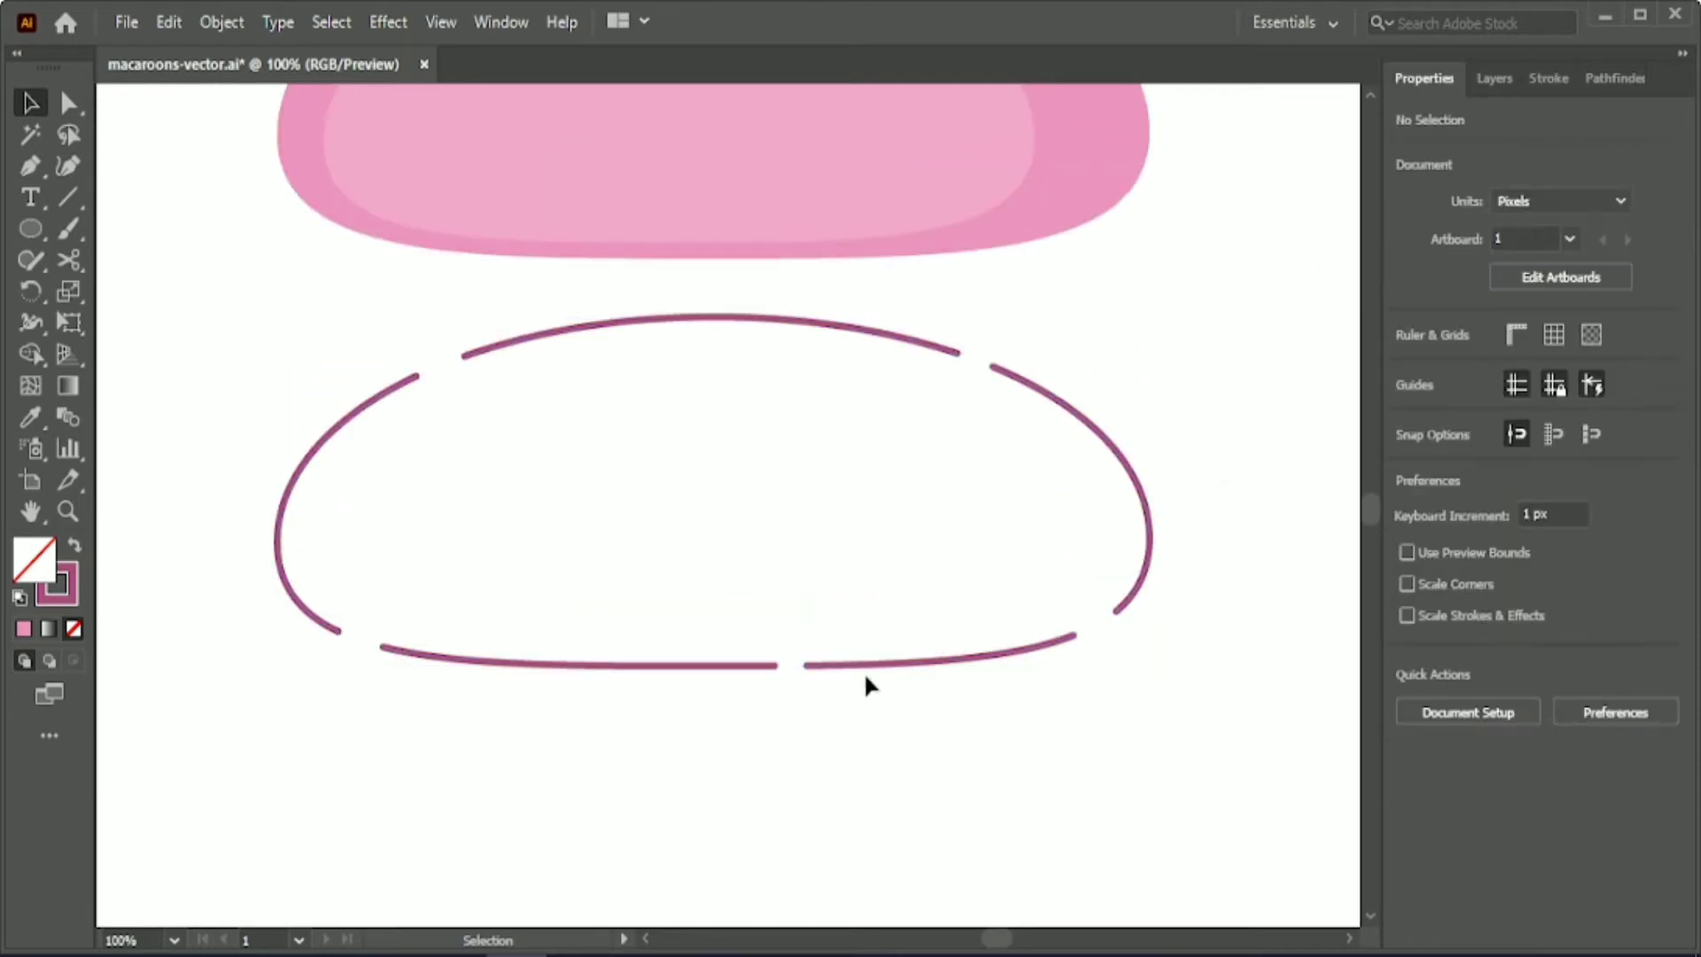
right_click(878, 666)
left_click(871, 741)
left_click(841, 667)
right_click(841, 666)
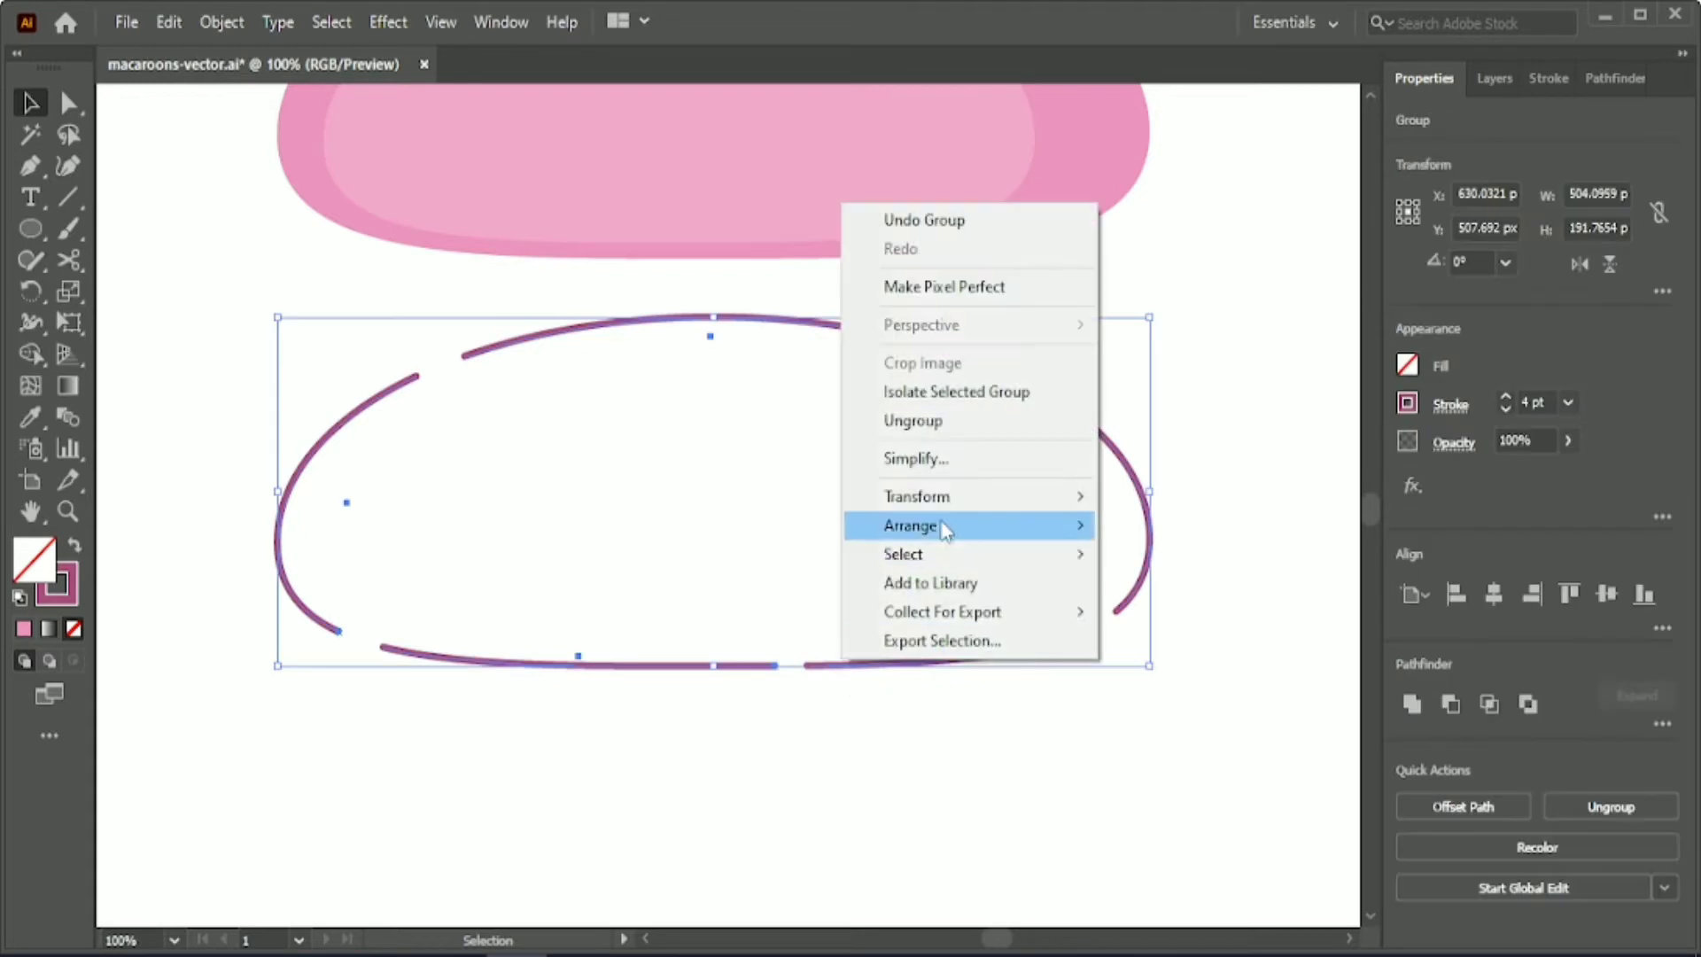
mouse_move(942, 525)
left_click(1128, 616)
- Center the grouped outline and both filled shapes on one another
left_click_drag(877, 805, 801, 209)
left_click(1606, 595)
left_click(859, 645)
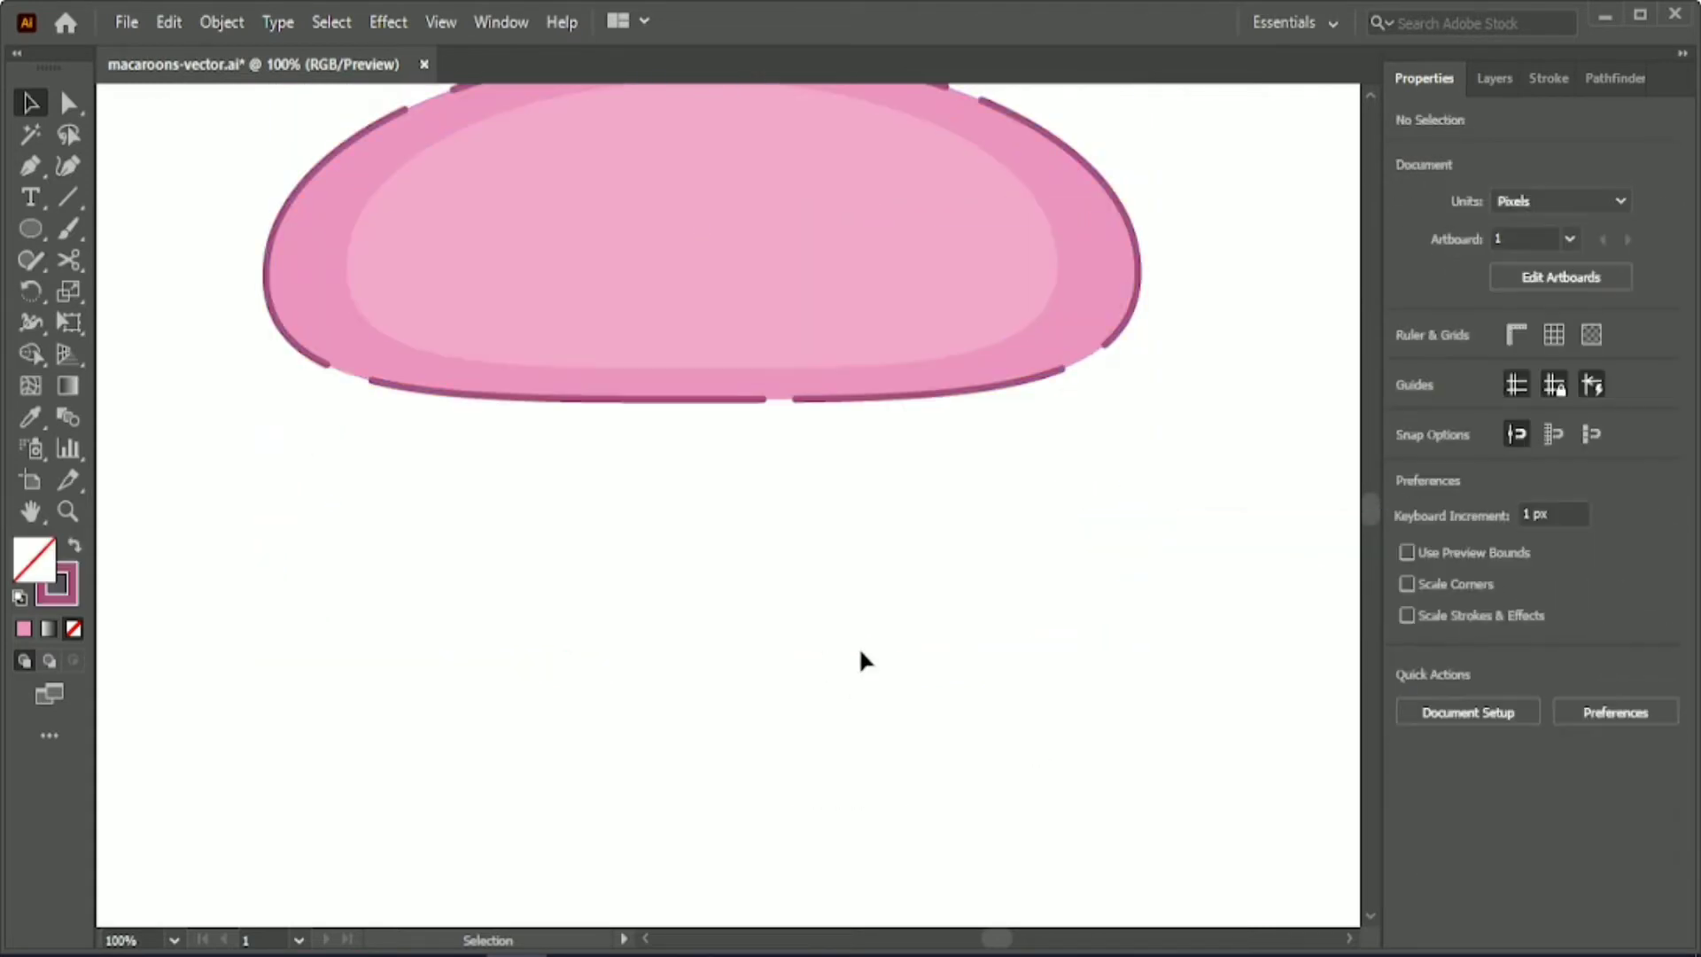
scroll(859, 646, "down", 1)
- Enlarge the inner light pink shape to about 430 by 170 px and shift it slightly up and to the left
left_click(759, 426)
left_click_drag(756, 463, 756, 477)
left_click_drag(518, 375, 496, 377)
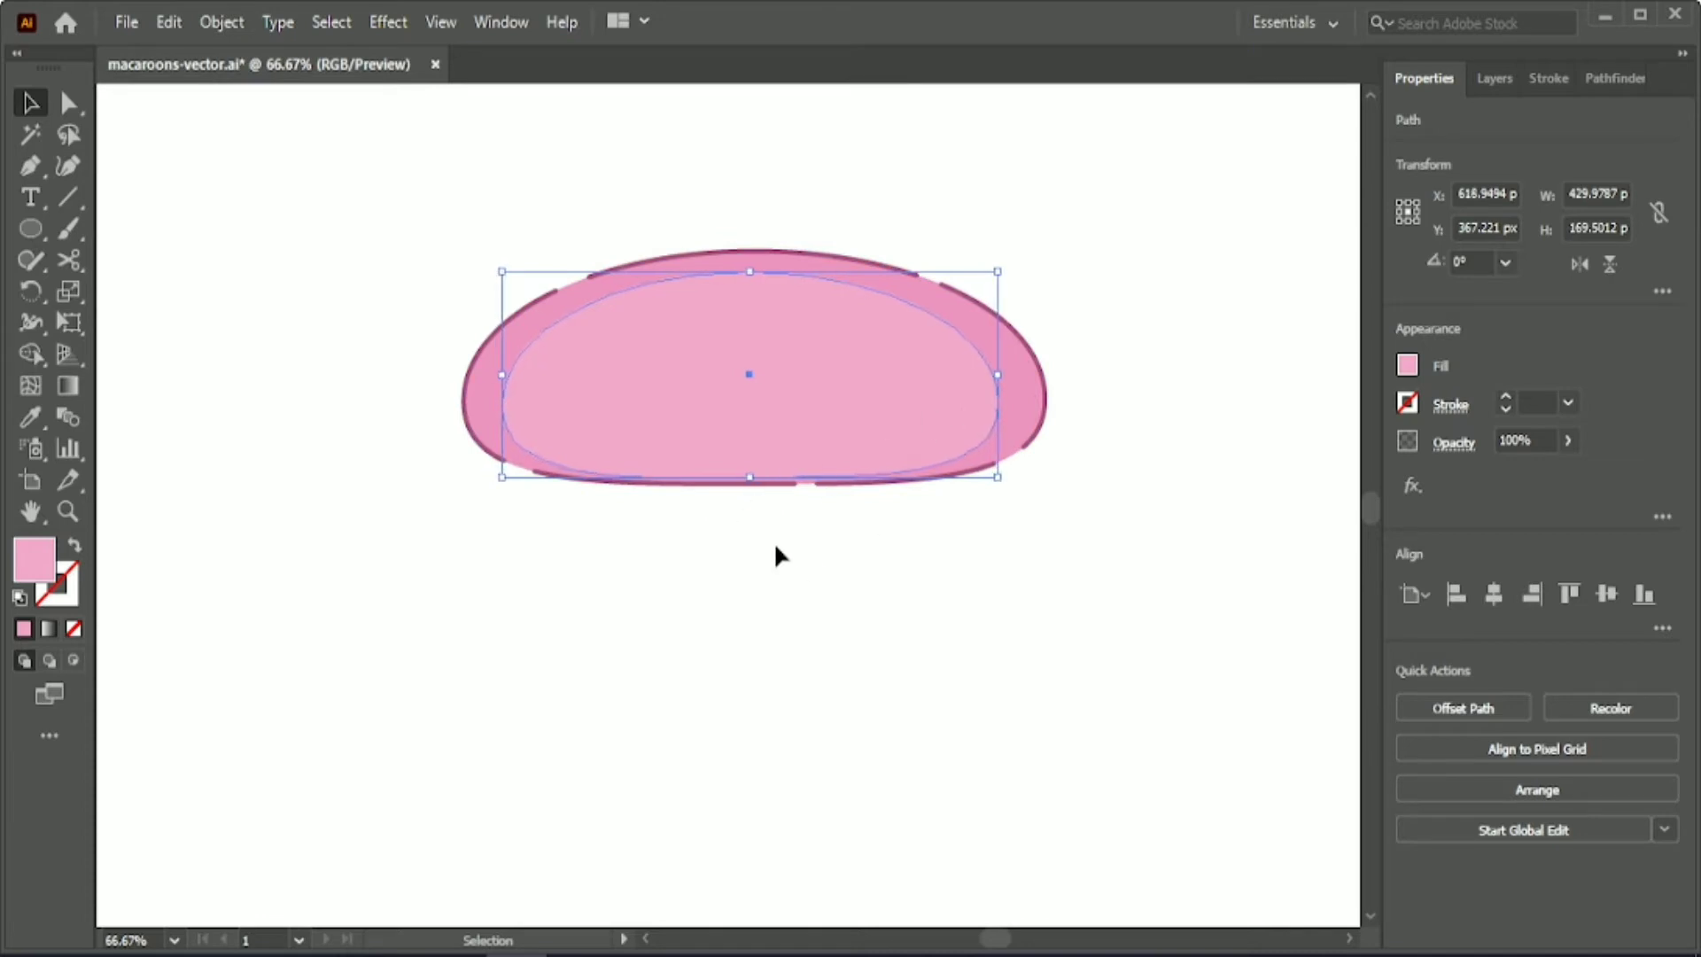
left_click(741, 552)
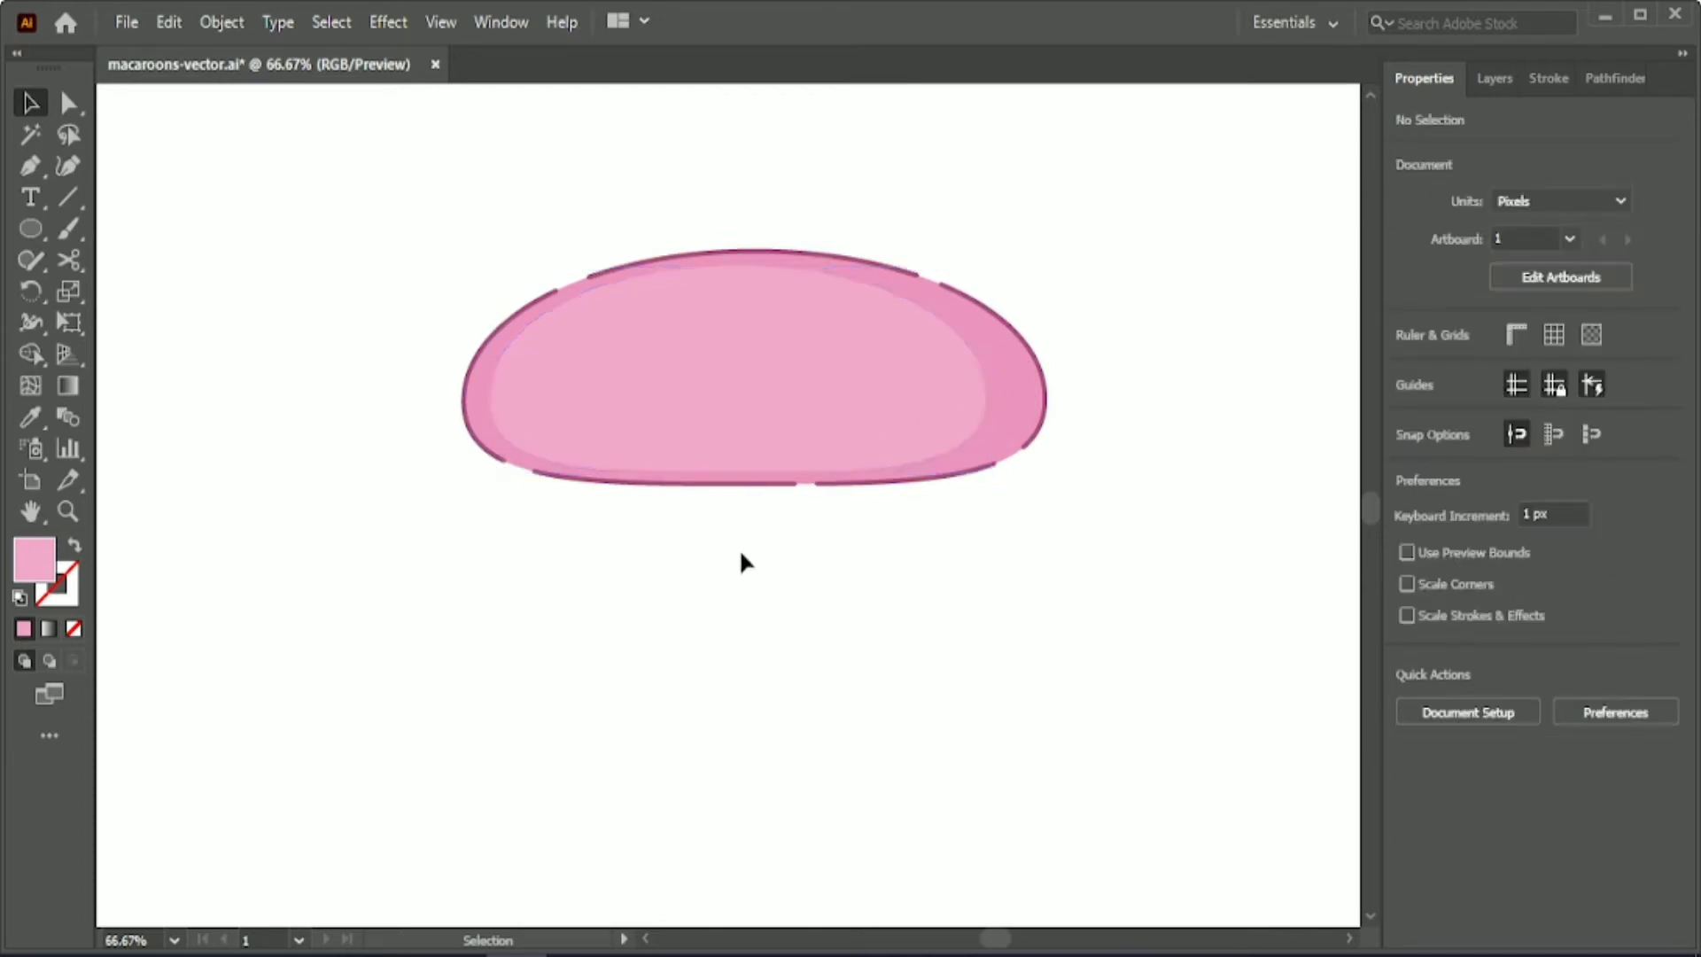
- Place a copy of the complete outlined shell to the lower left of the original
left_click_drag(740, 561, 341, 779)
left_click(727, 689)
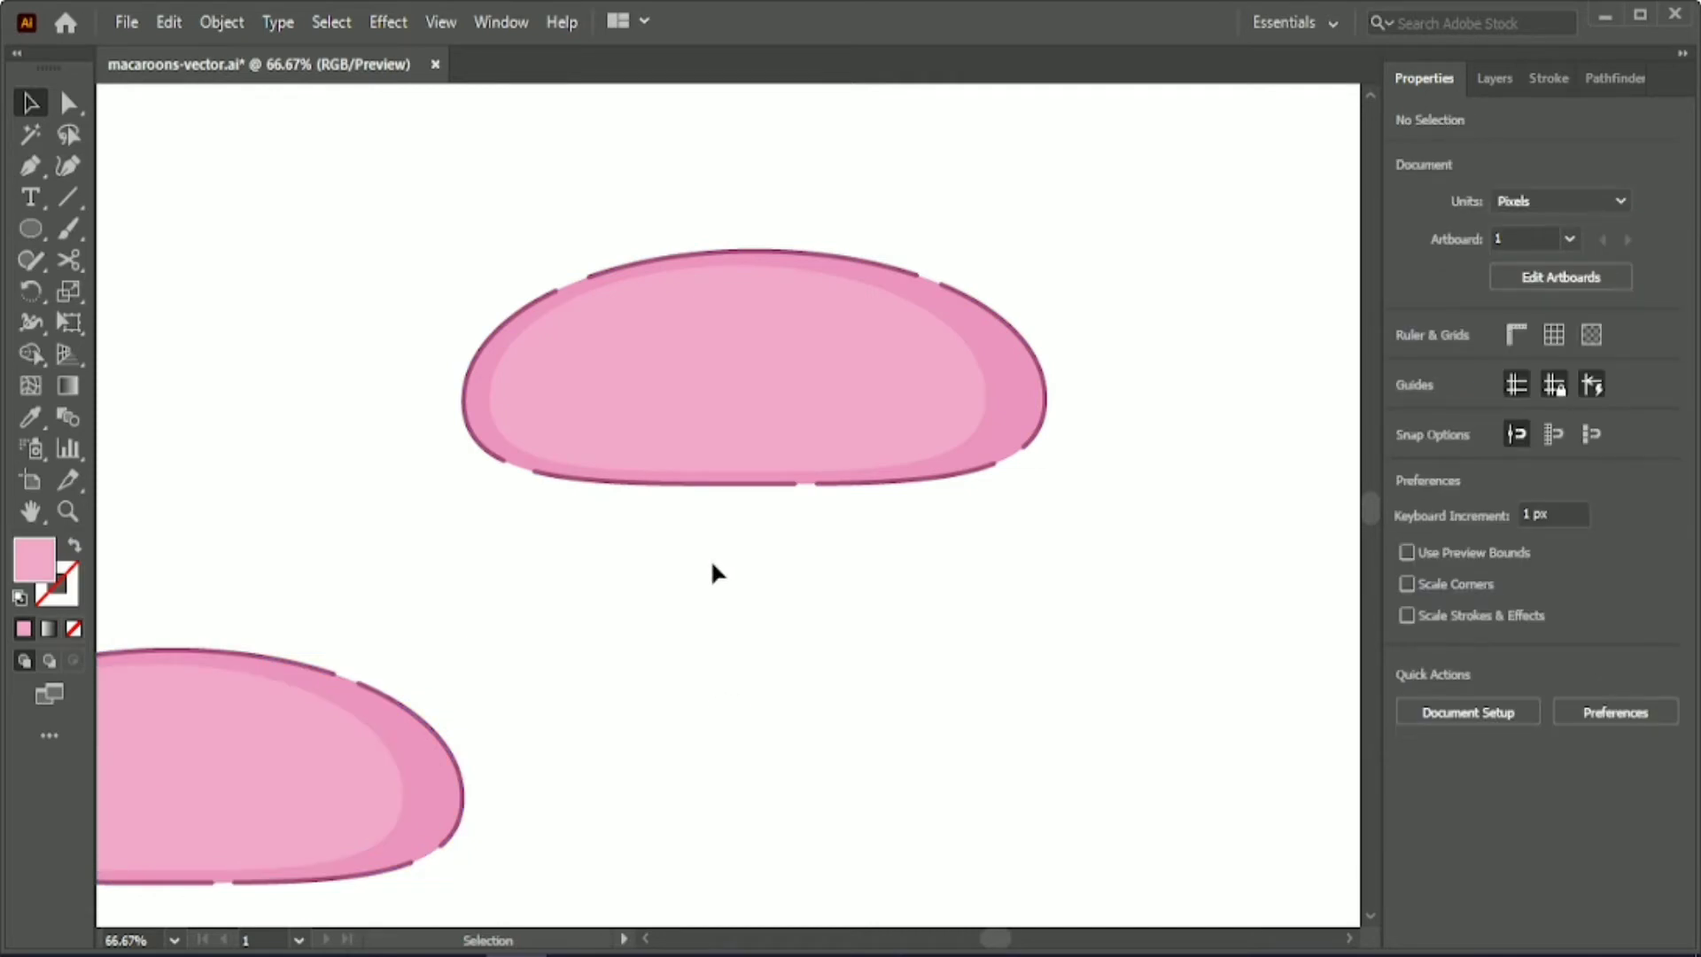
- Draw a small ellipse about 40 by 22 px above the original shell's left side and fill it with the fifth swatch's light pink
scroll(749, 569, "up", 1)
scroll(859, 611, "up", 3)
key("l")
left_click_drag(306, 226, 386, 245)
left_click(440, 221)
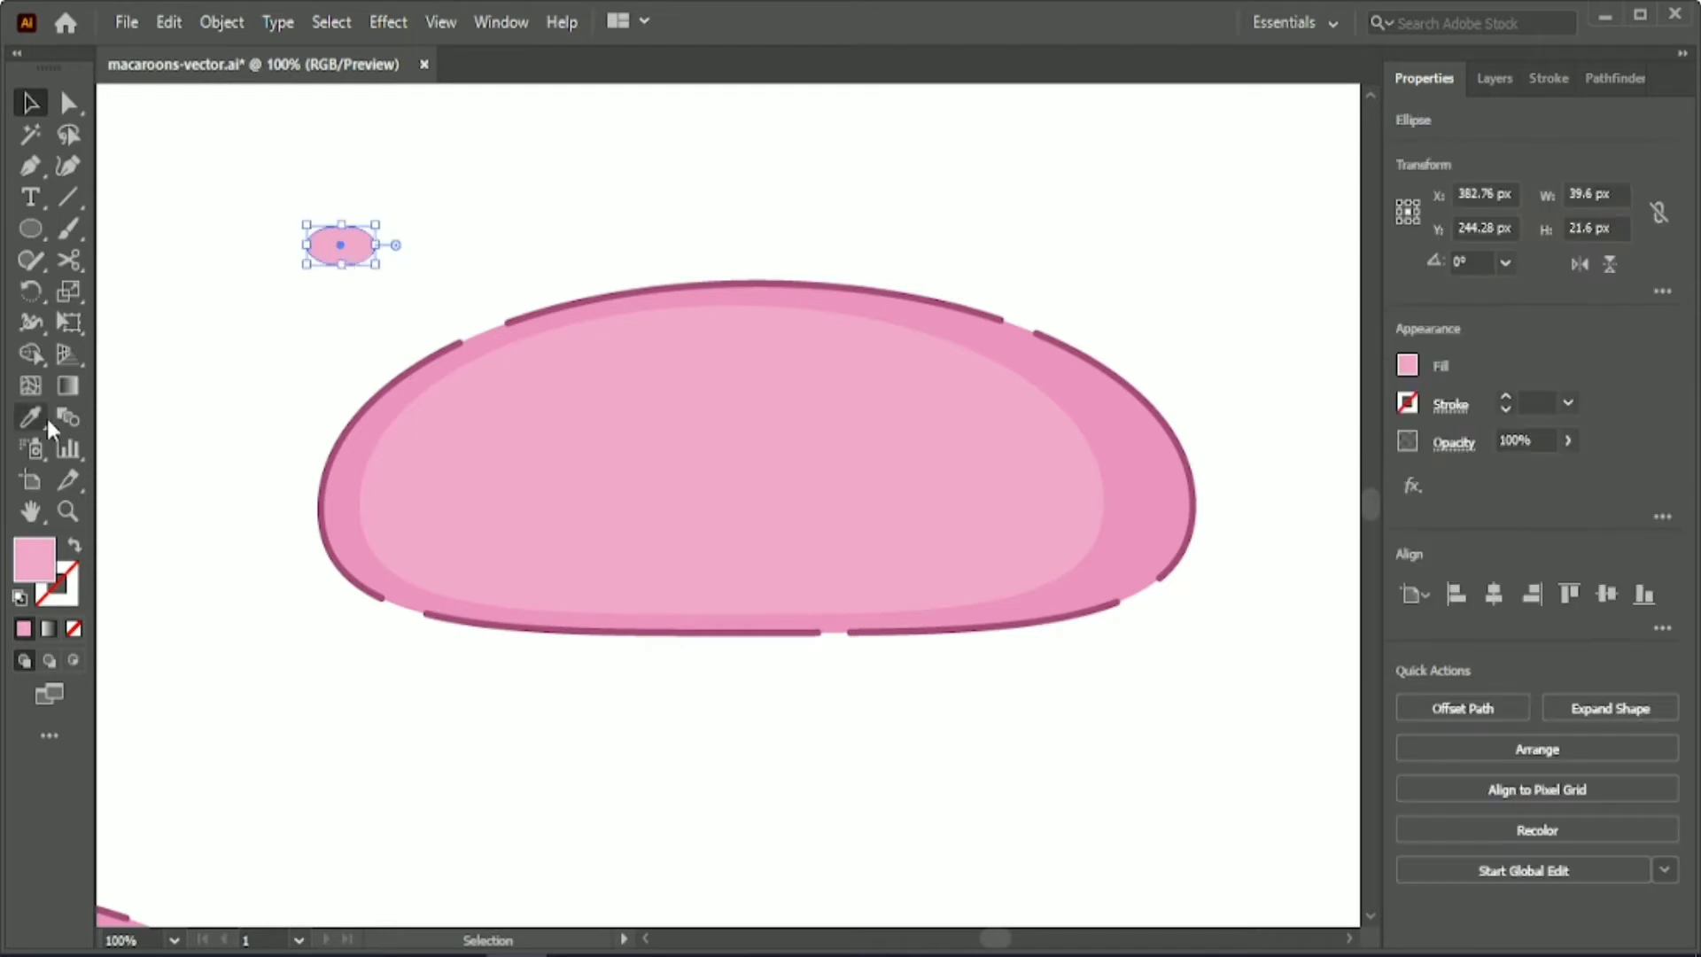
left_click(37, 418)
scroll(758, 379, "down", 2)
scroll(771, 379, "up", 3)
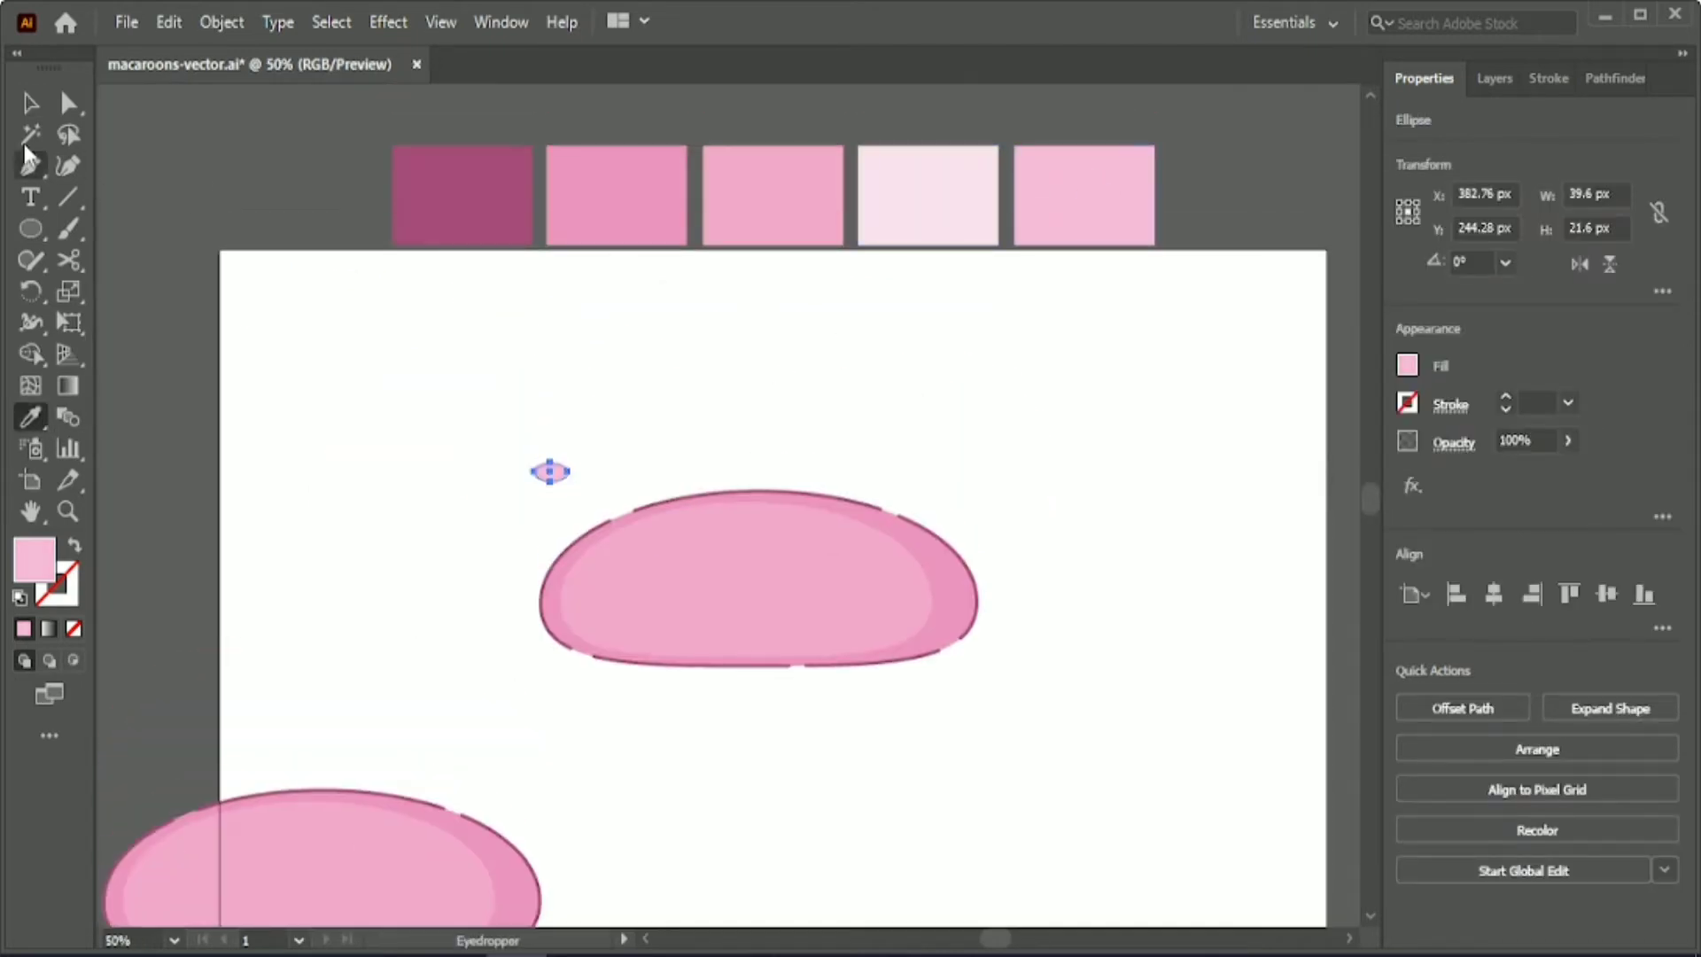
- Move the small light pink ellipse into the lower left part of the shell's inner shape
key("v")
left_click_drag(550, 471, 646, 636)
left_click(487, 460)
scroll(836, 741, "up", 1)
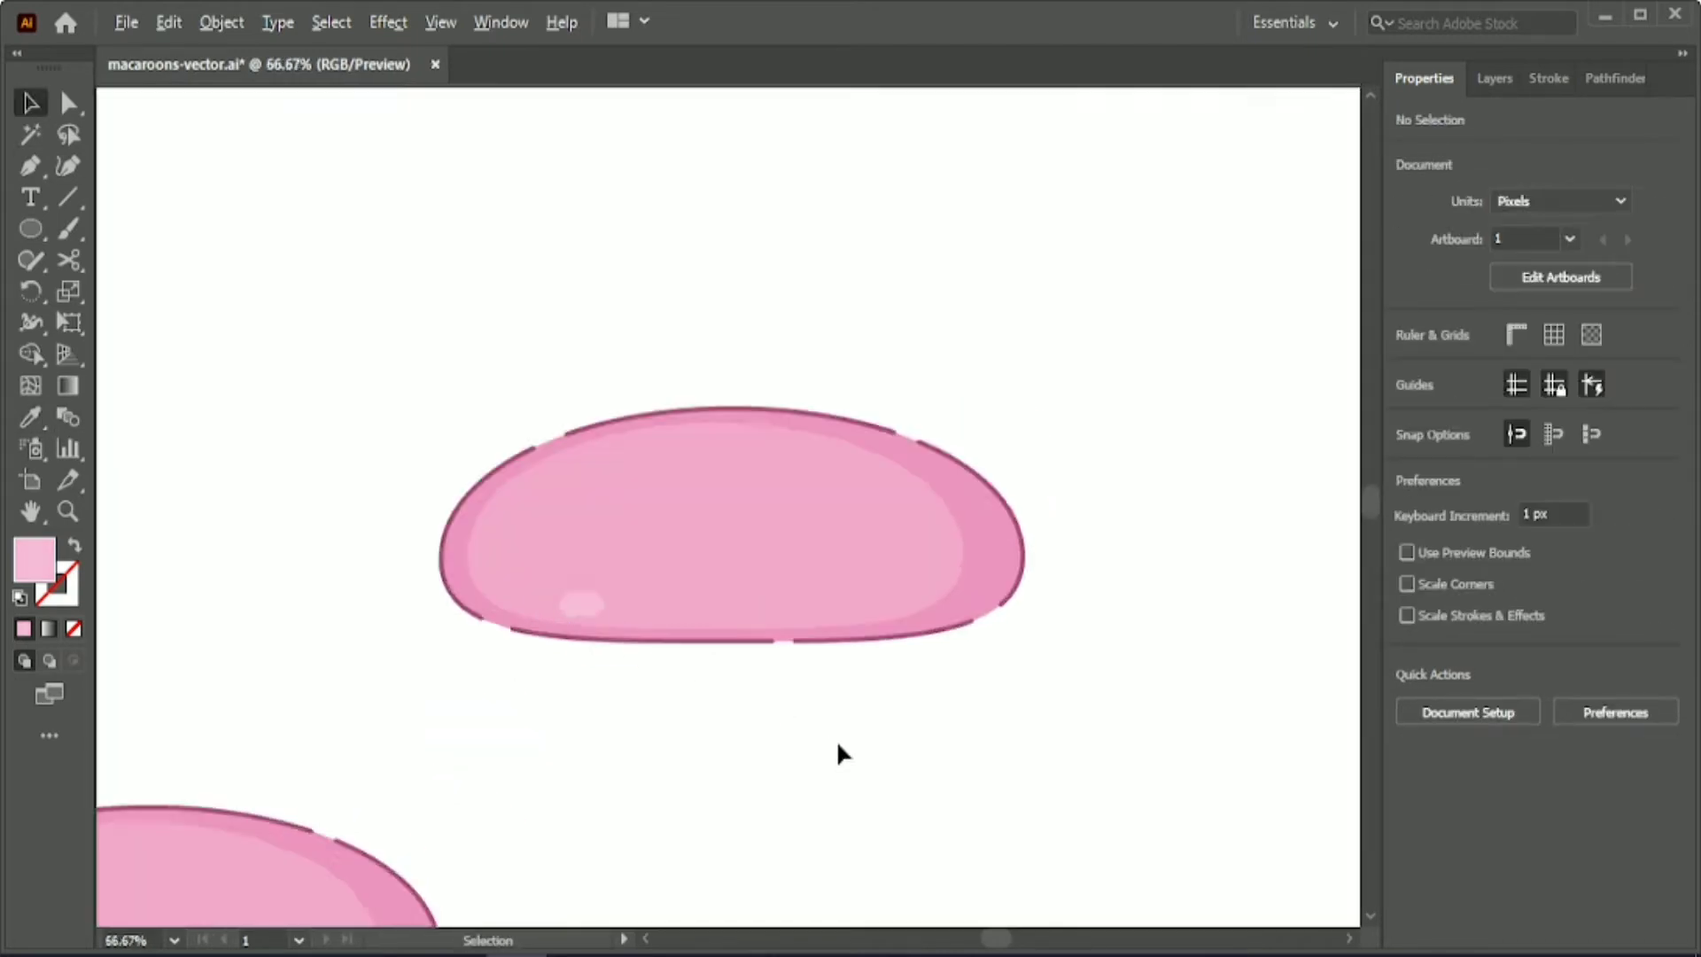
- Place a copy of the small light pink ellipse about 110 px to its right inside the shell
scroll(836, 740, "up", 1)
left_click_drag(561, 532, 562, 532)
left_click_drag(562, 531, 756, 536)
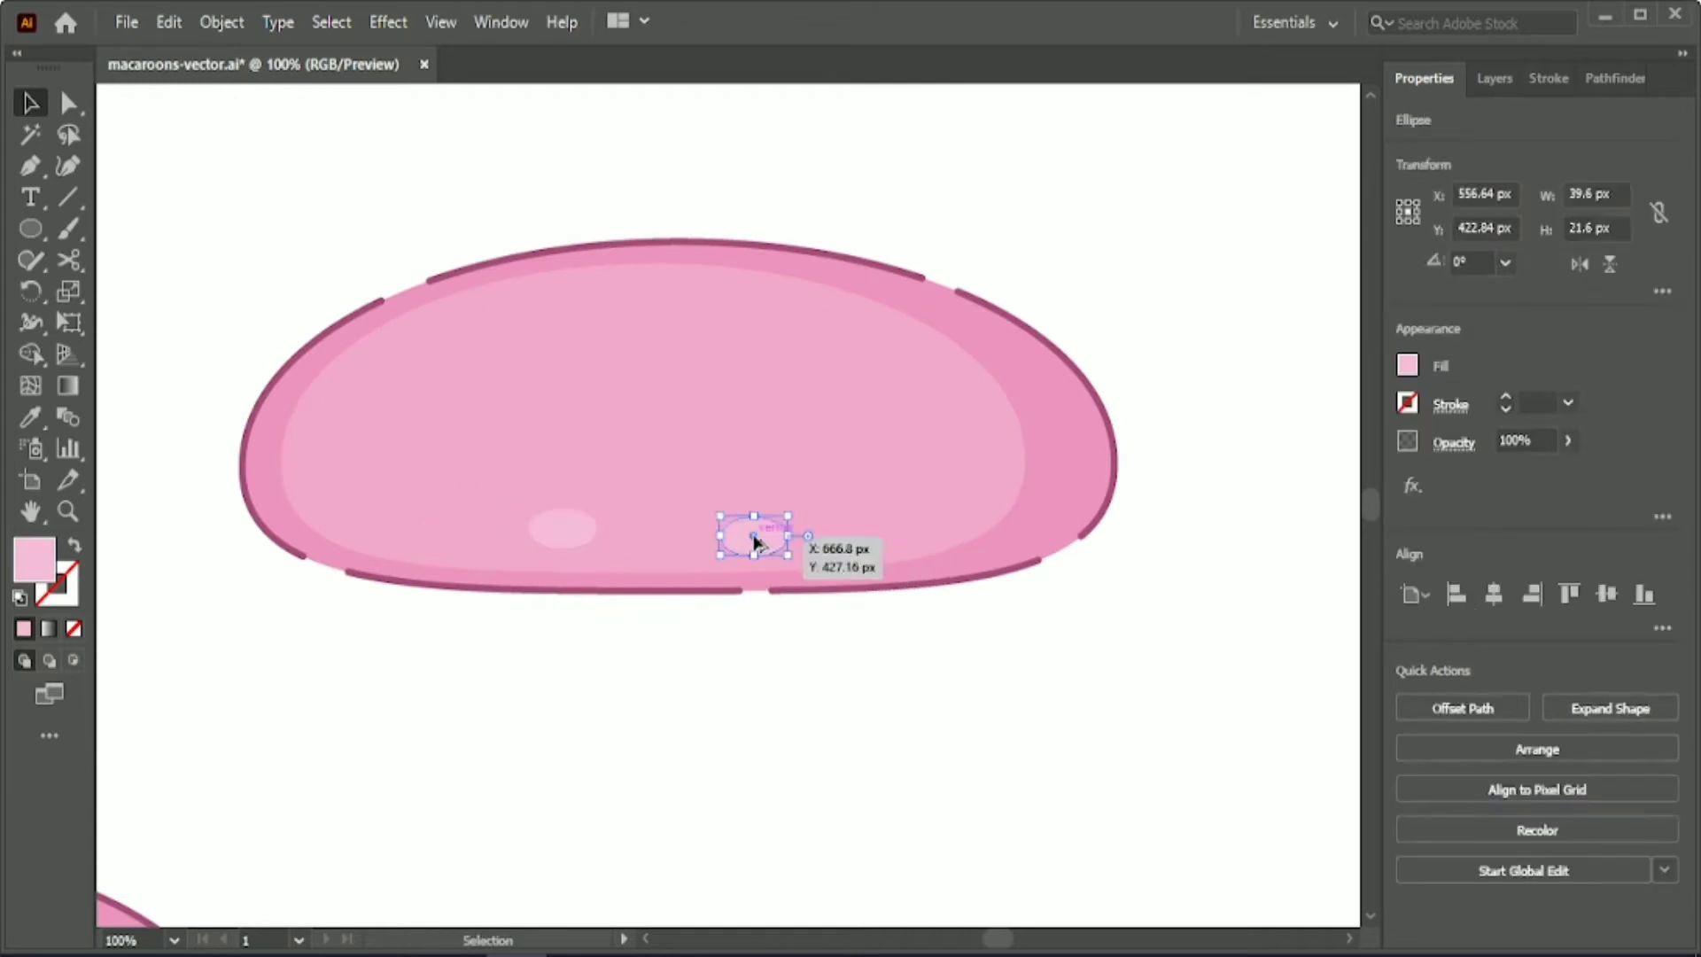
left_click(250, 315)
- Draw two sagging arcs above the ellipses with the Pen tool, one about 36 by 12 px and a smaller one about 12 px wide
left_click(67, 169)
key("p")
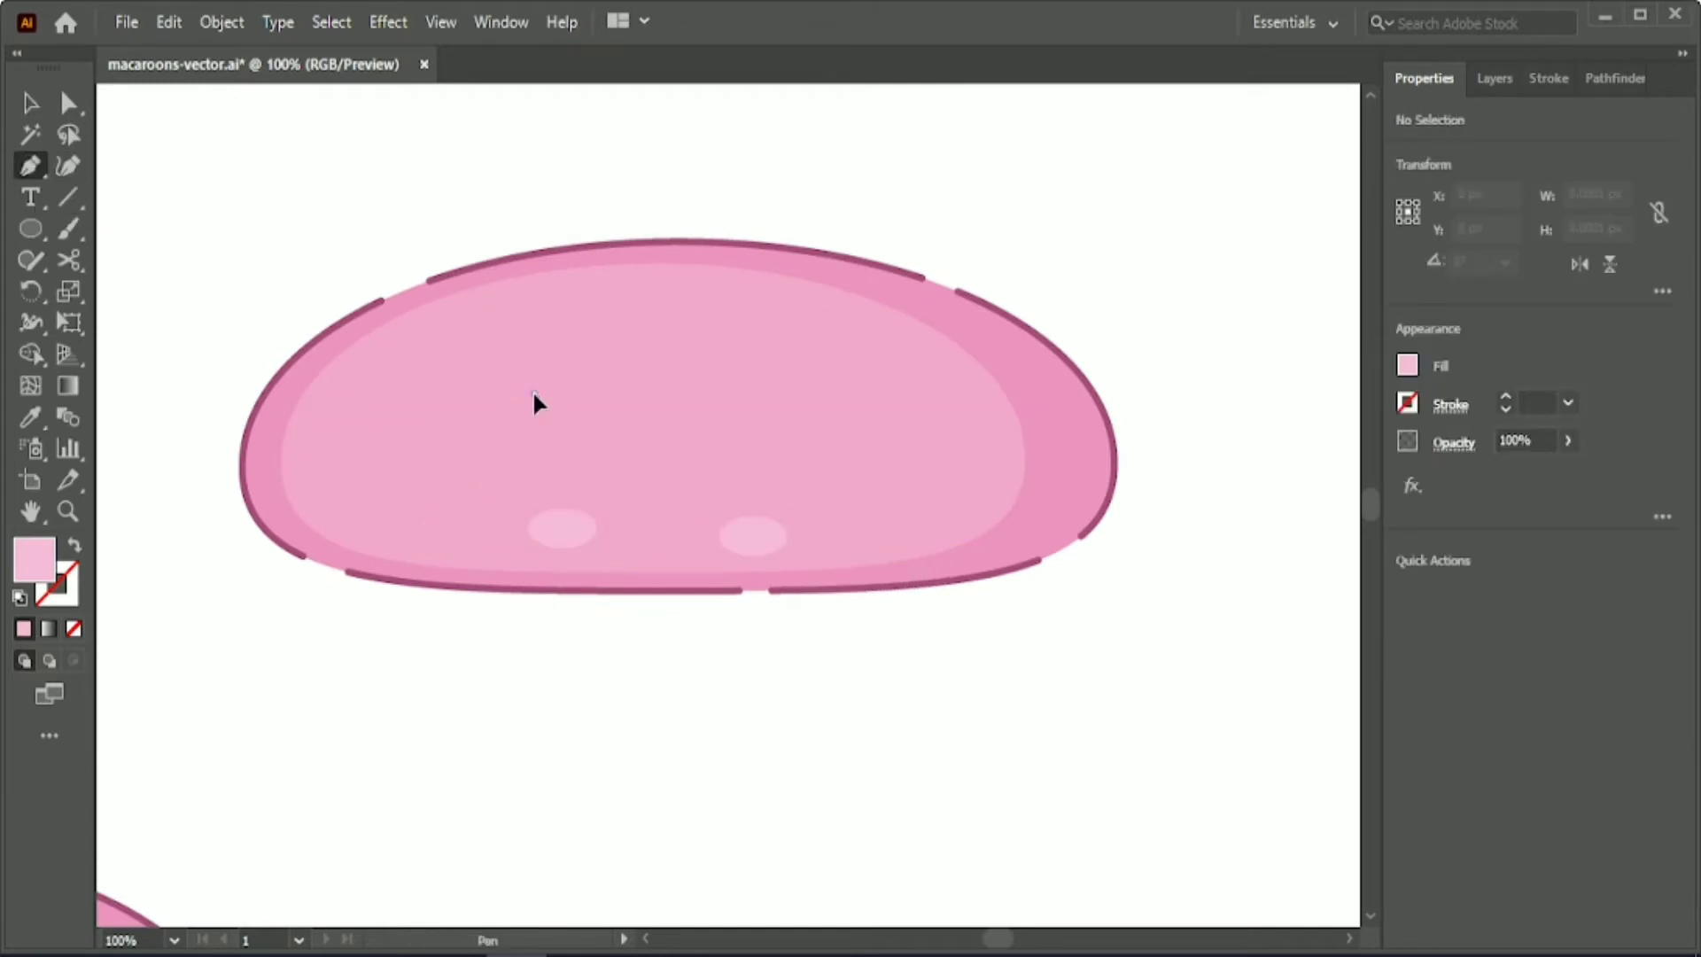
left_click_drag(533, 392, 575, 396)
left_click_drag(626, 345, 742, 372)
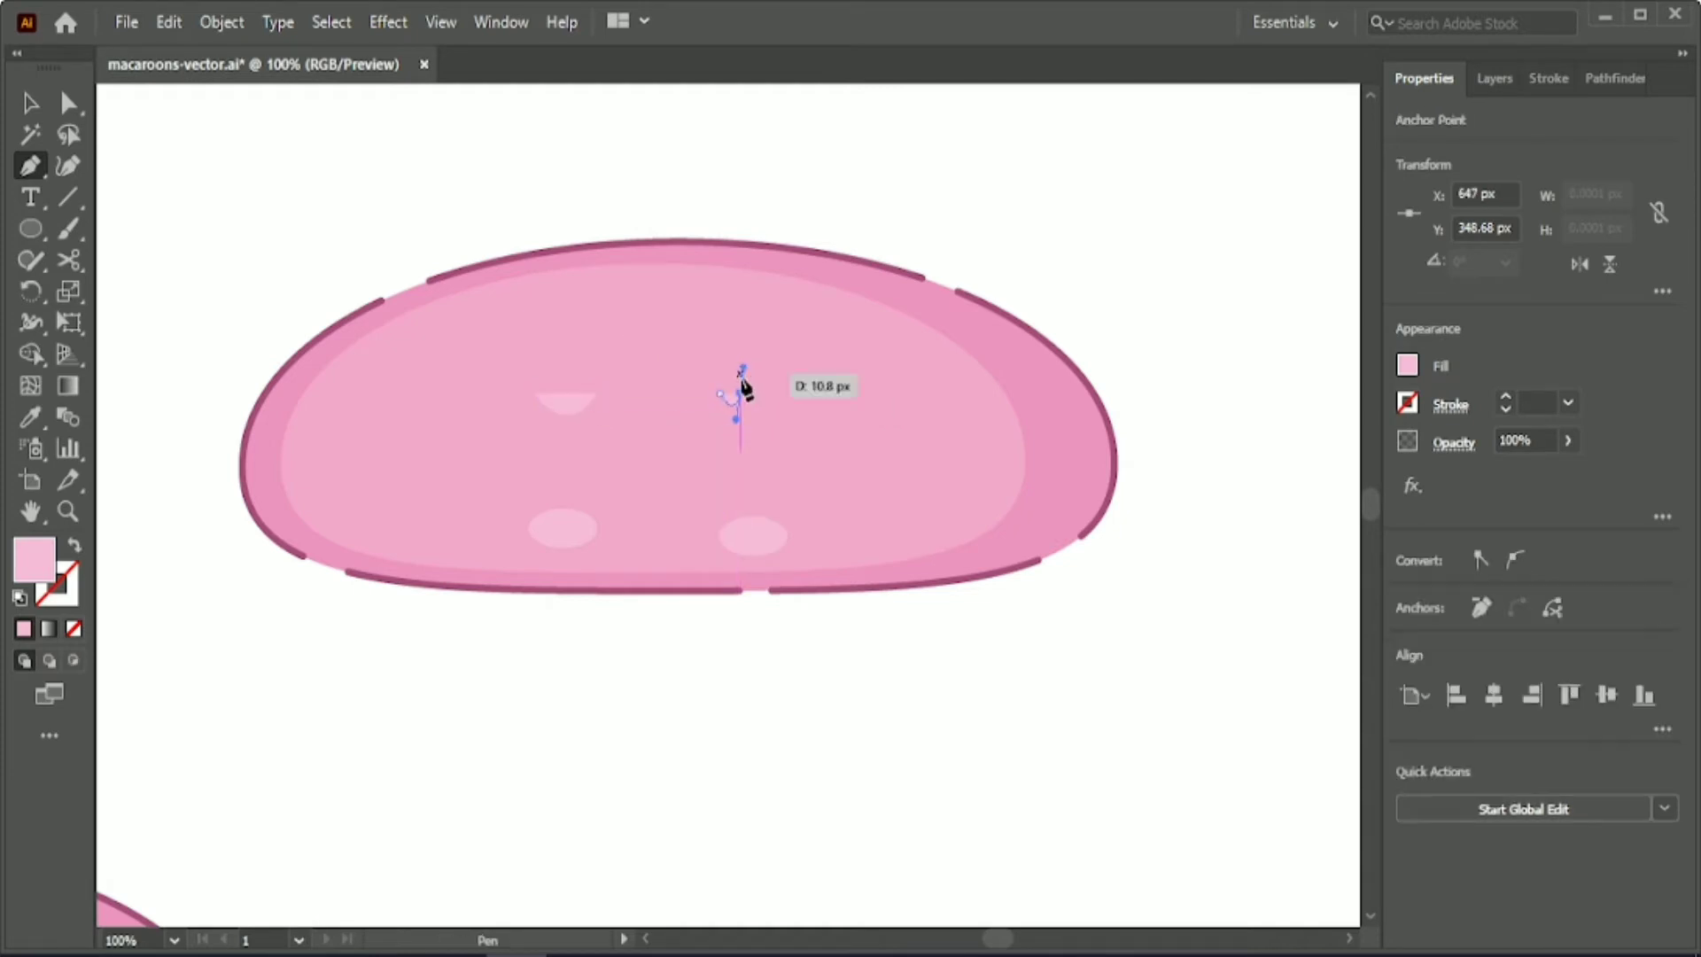
- Give both arcs the shell outline's dark pink stroke without fill and set the stroke weight to 10 pt
left_click(40, 103)
left_click(564, 404, "shift")
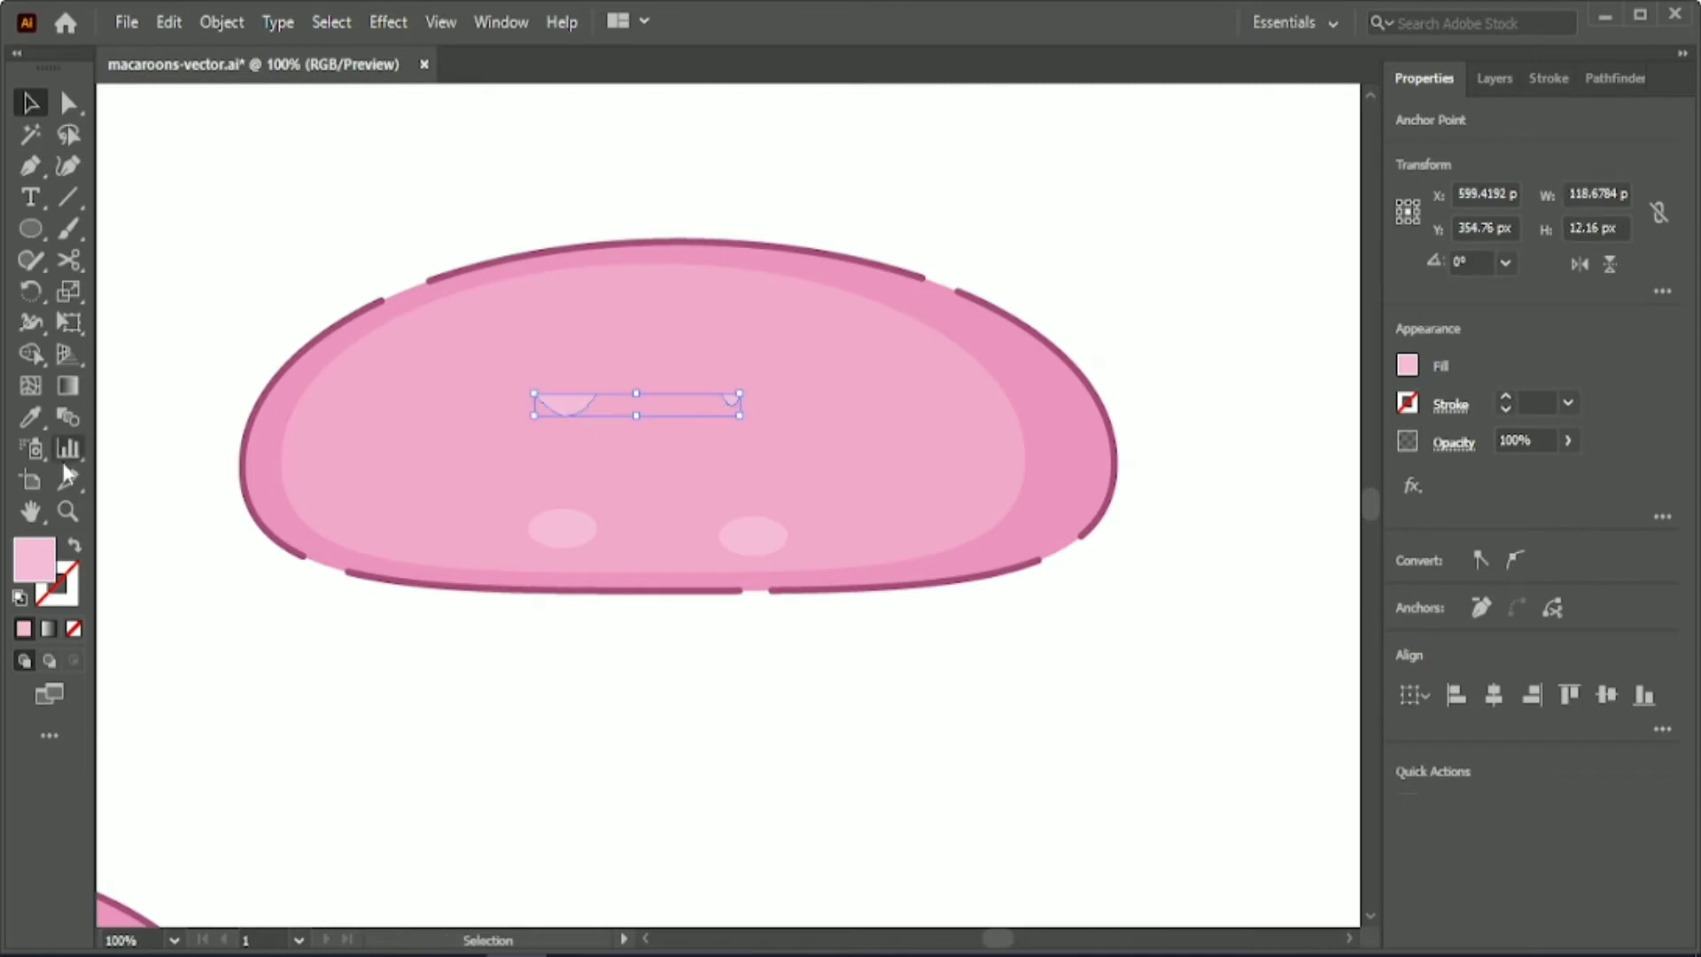
left_click(32, 419)
left_click(261, 397)
left_click(30, 103)
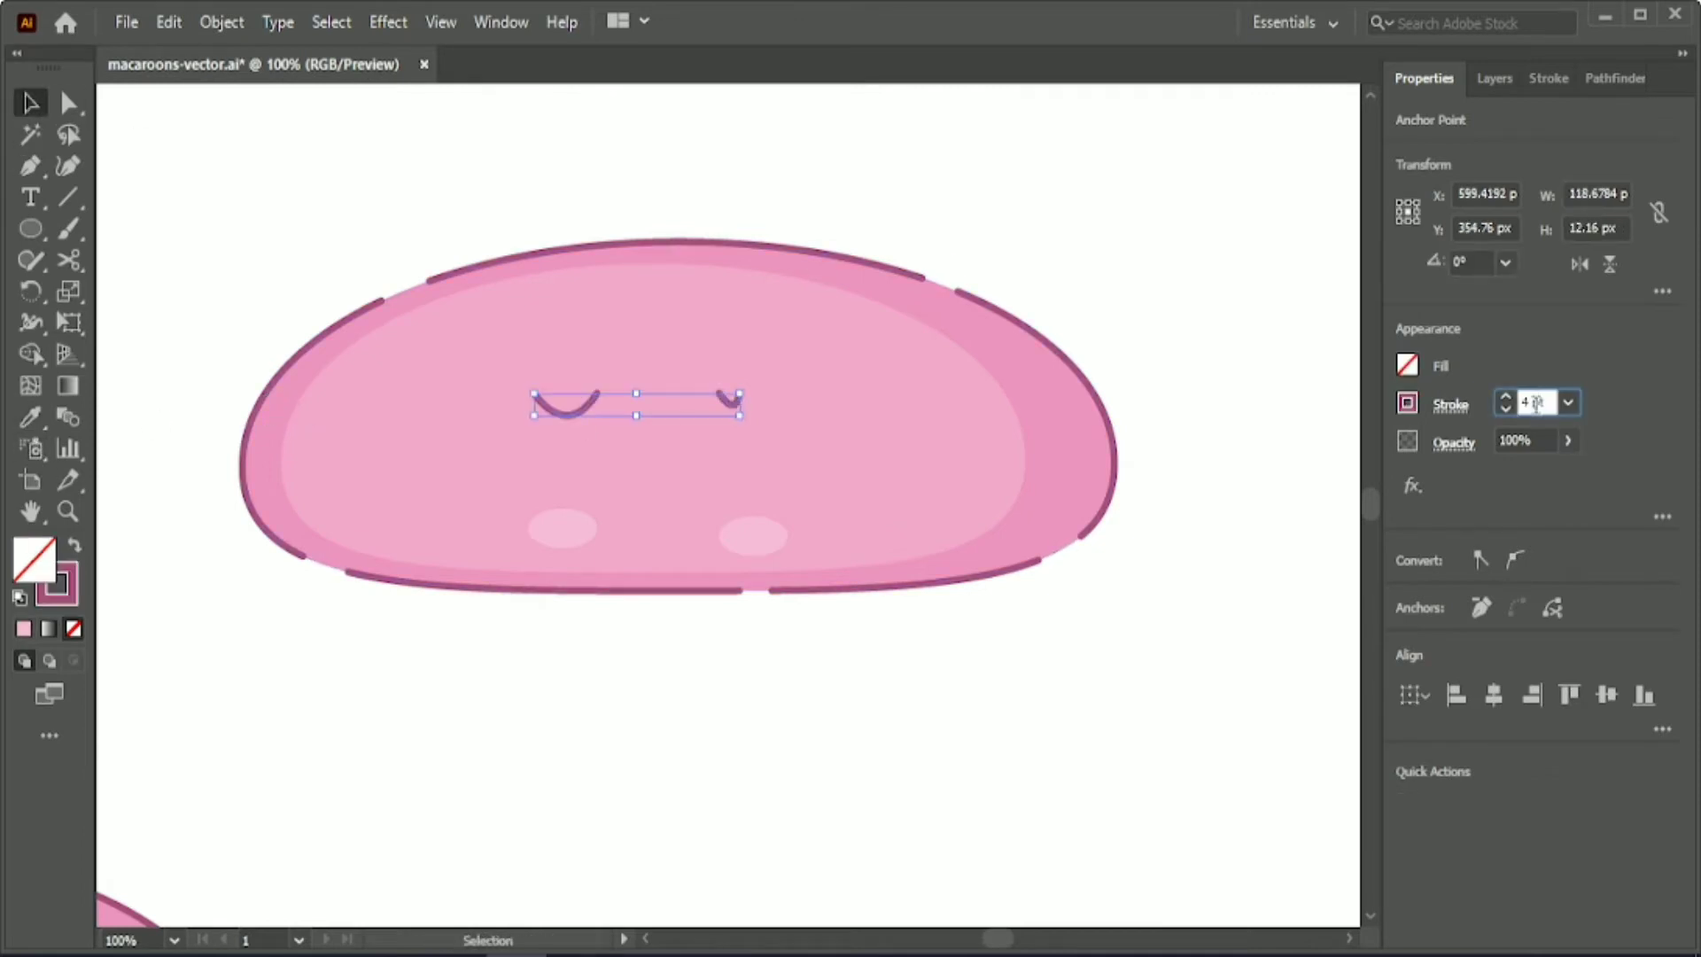
left_click(195, 346)
- Reshape the larger arc into a deeper, narrower V-like curve about 31 px wide and 26 px deep
left_click(580, 413)
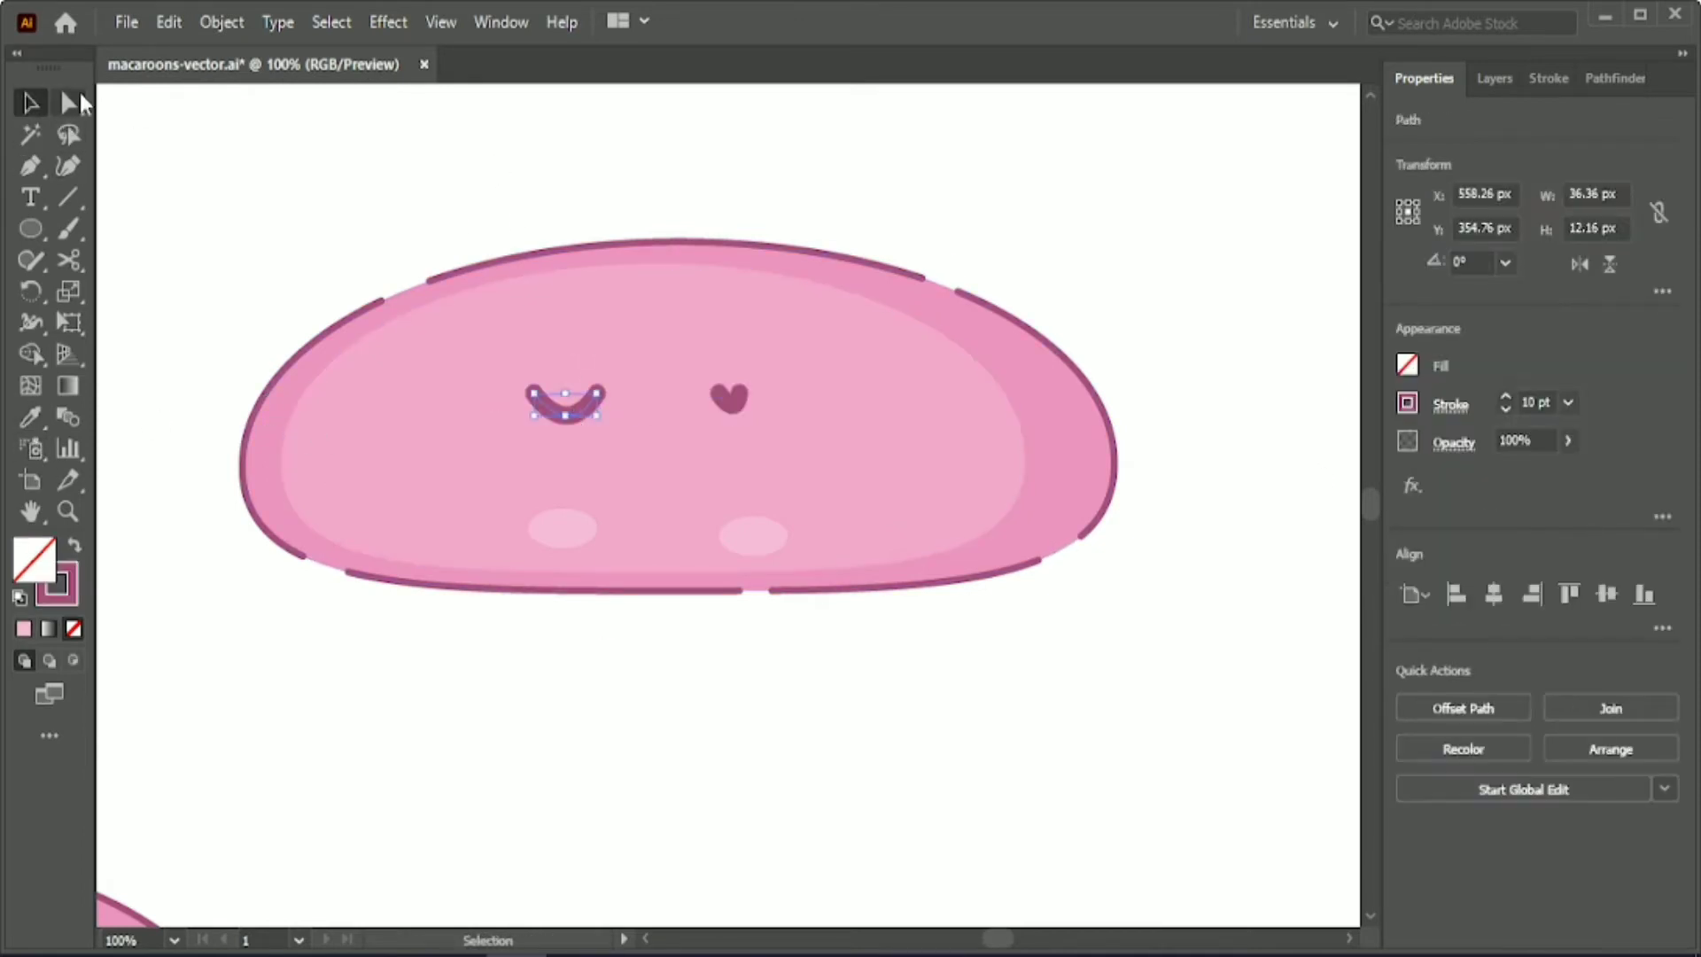
key("a")
left_click(534, 392)
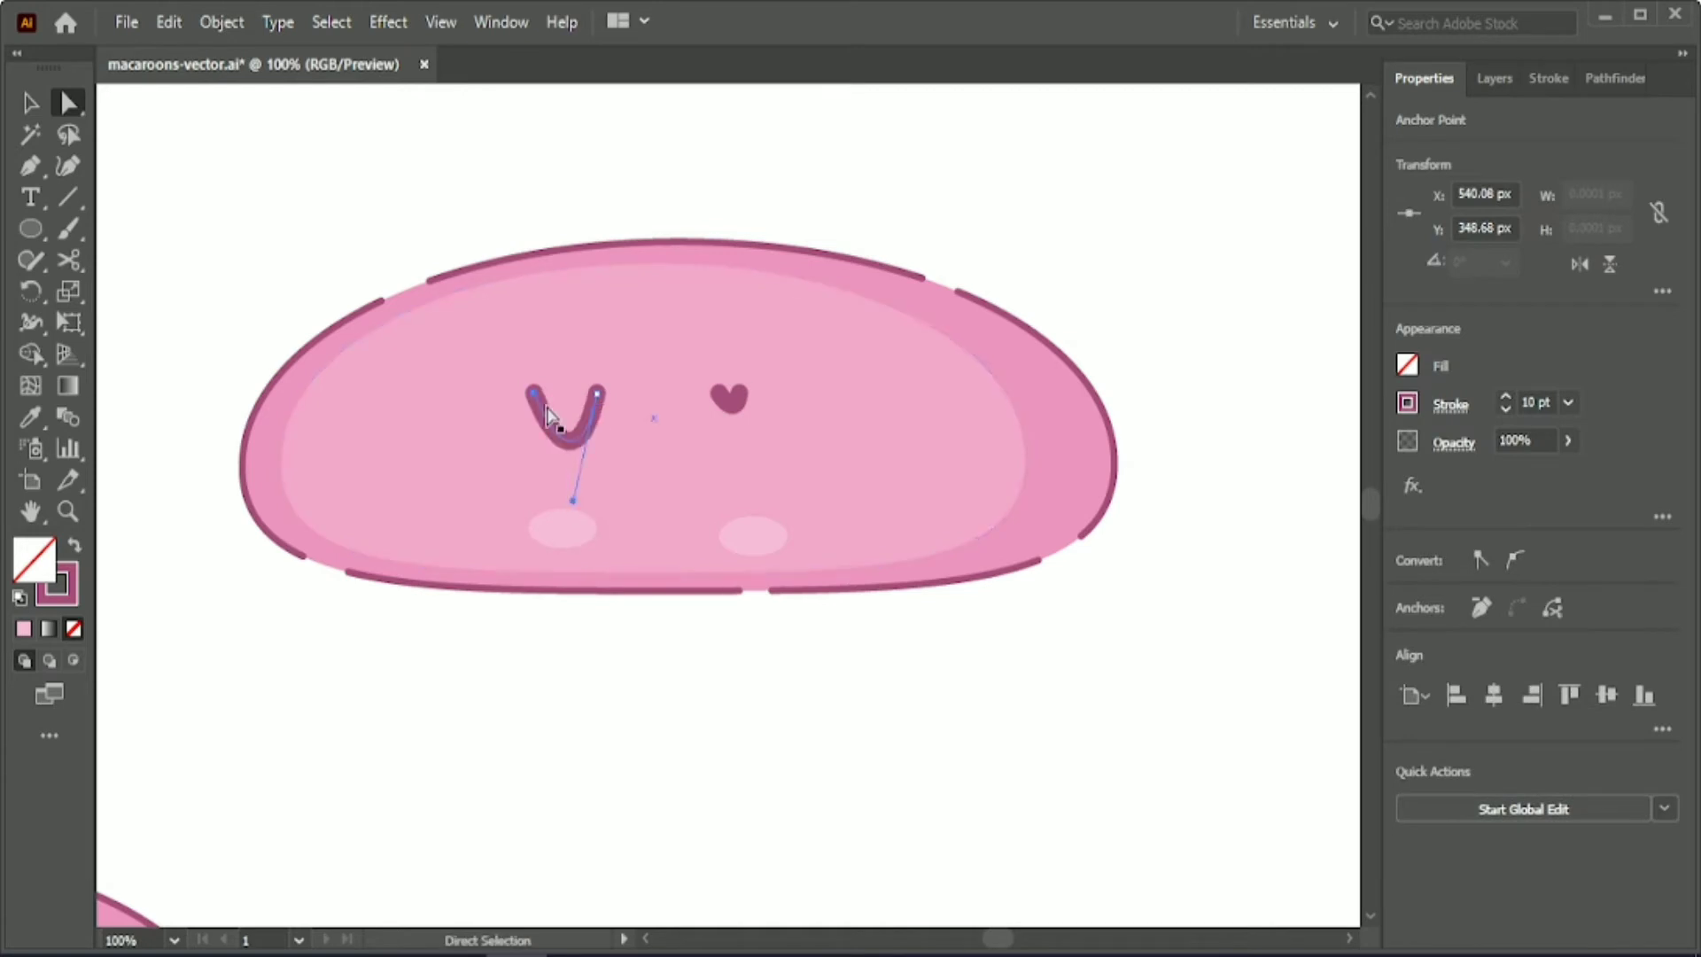
mouse_move(534, 393)
left_mouse_down()
mouse_move(638, 381)
mouse_move(536, 391)
left_mouse_up()
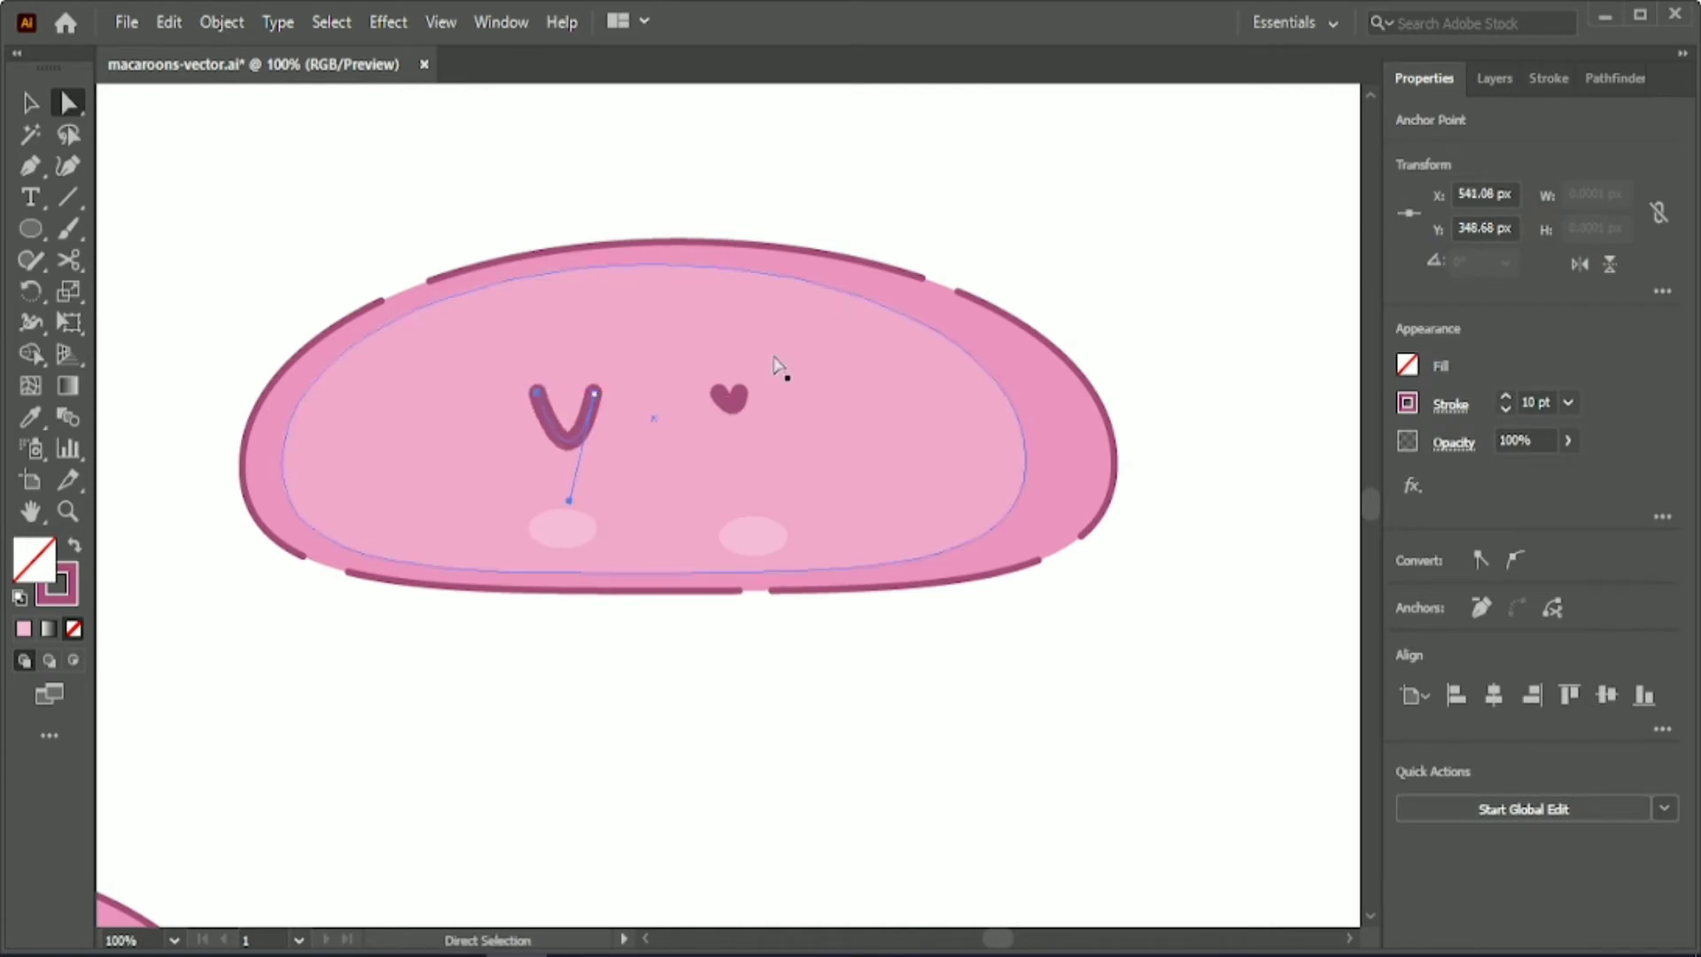
- Deepen the smaller curve slightly and set its stroke weight to 7 pt
left_click(740, 393)
left_click_drag(724, 430, 738, 436)
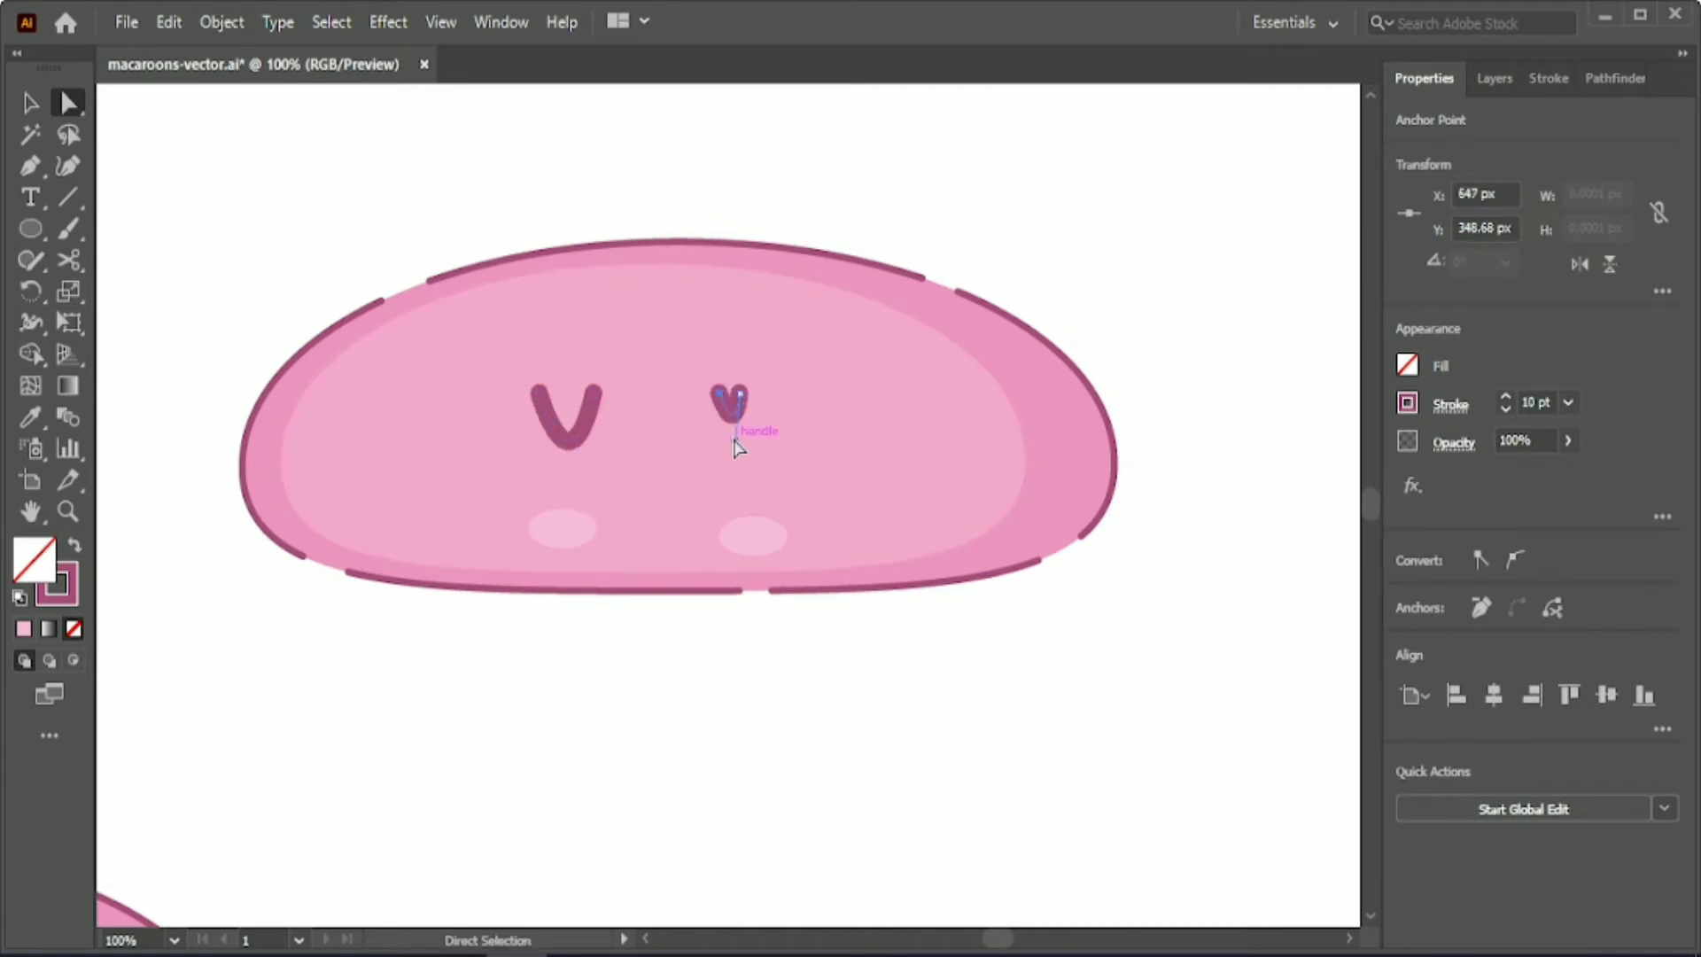
key("v")
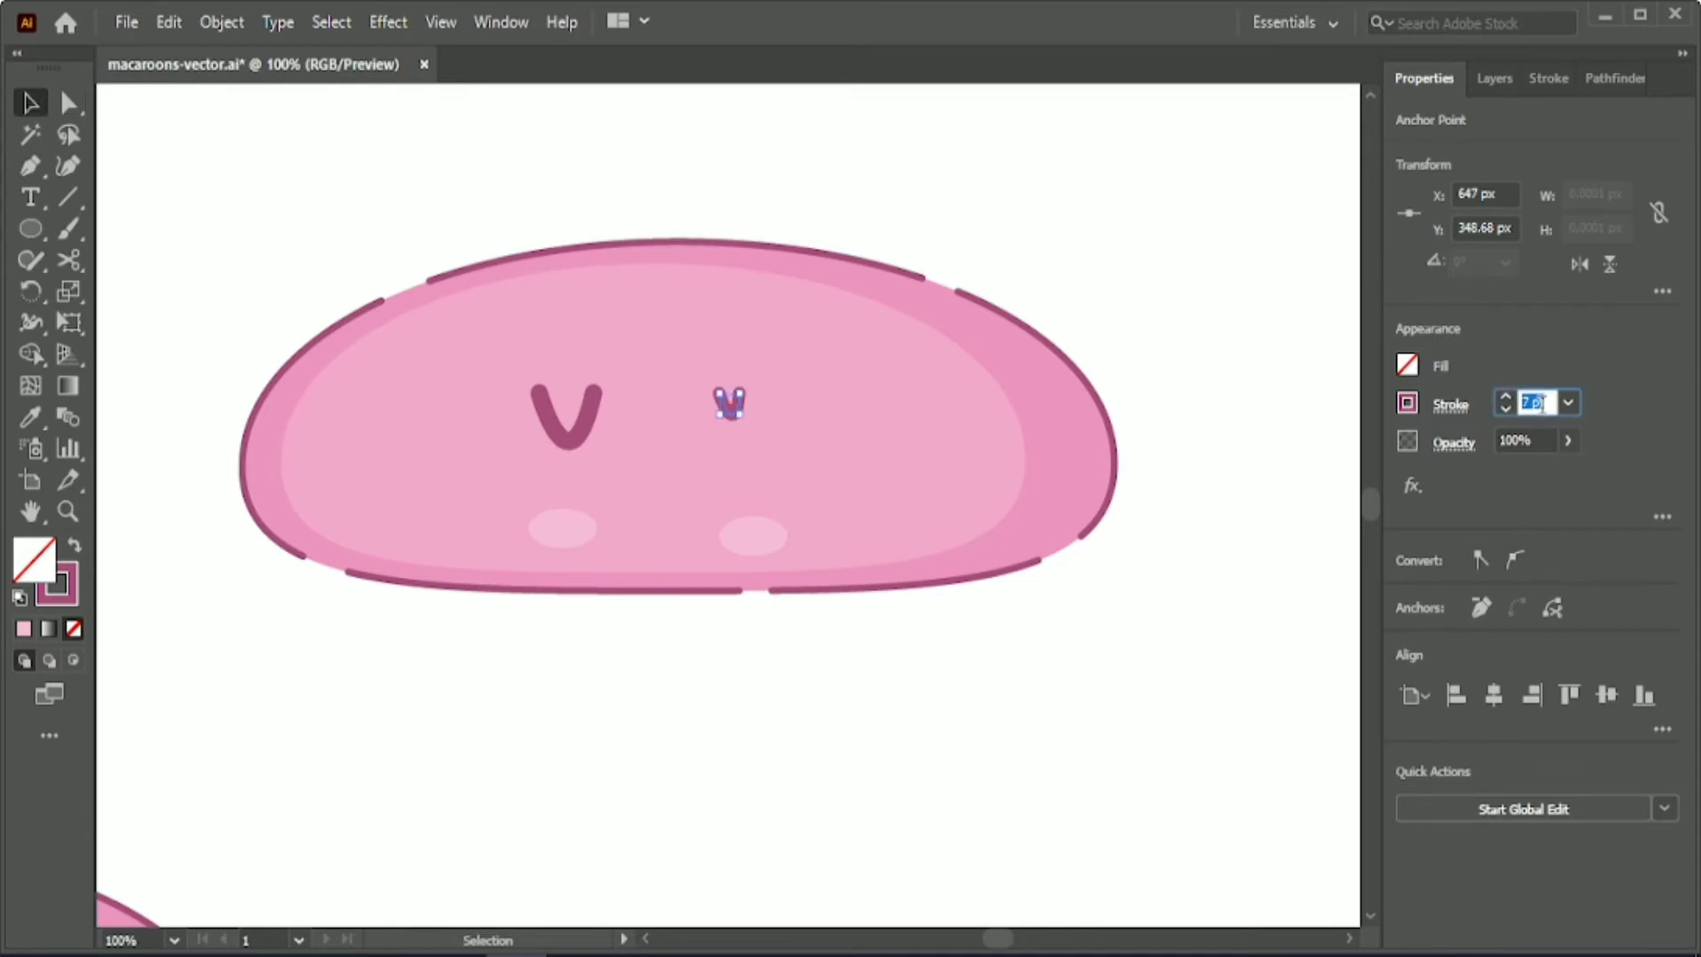
left_click(816, 741)
- Widen the small curve by moving its end anchor outward and make its bend shallower
left_click(721, 395)
key("ctrl+plus")
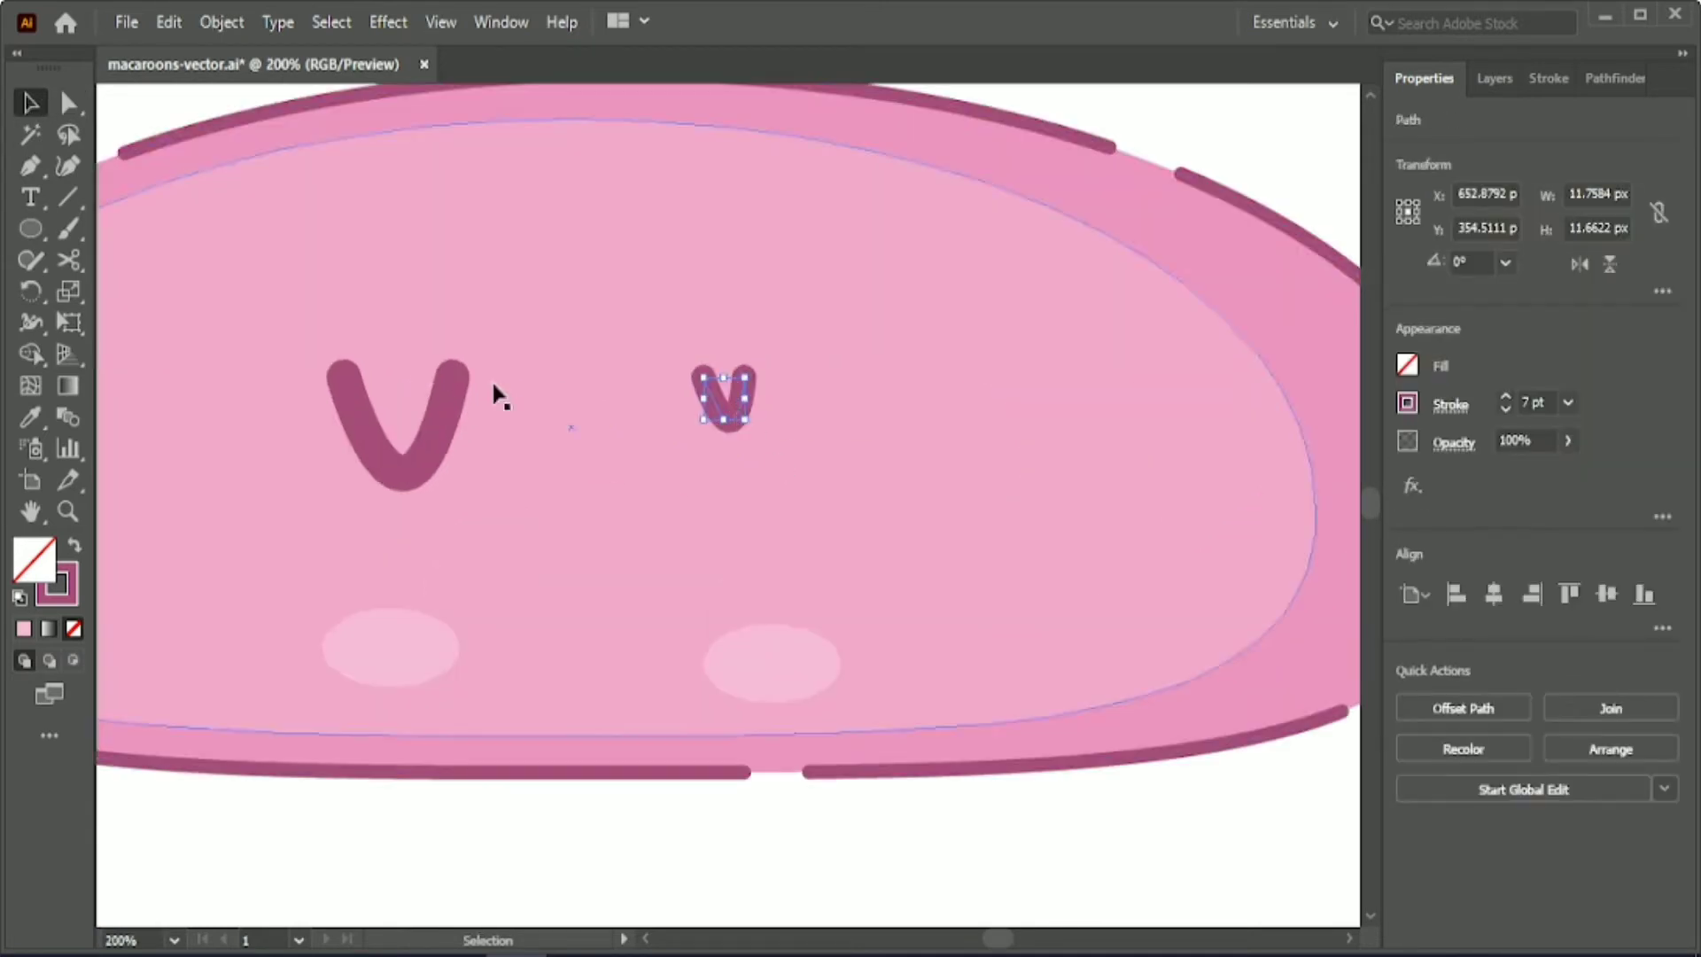
key("a")
left_click(745, 377)
left_click_drag(737, 470, 731, 444)
left_click_drag(744, 377, 762, 379)
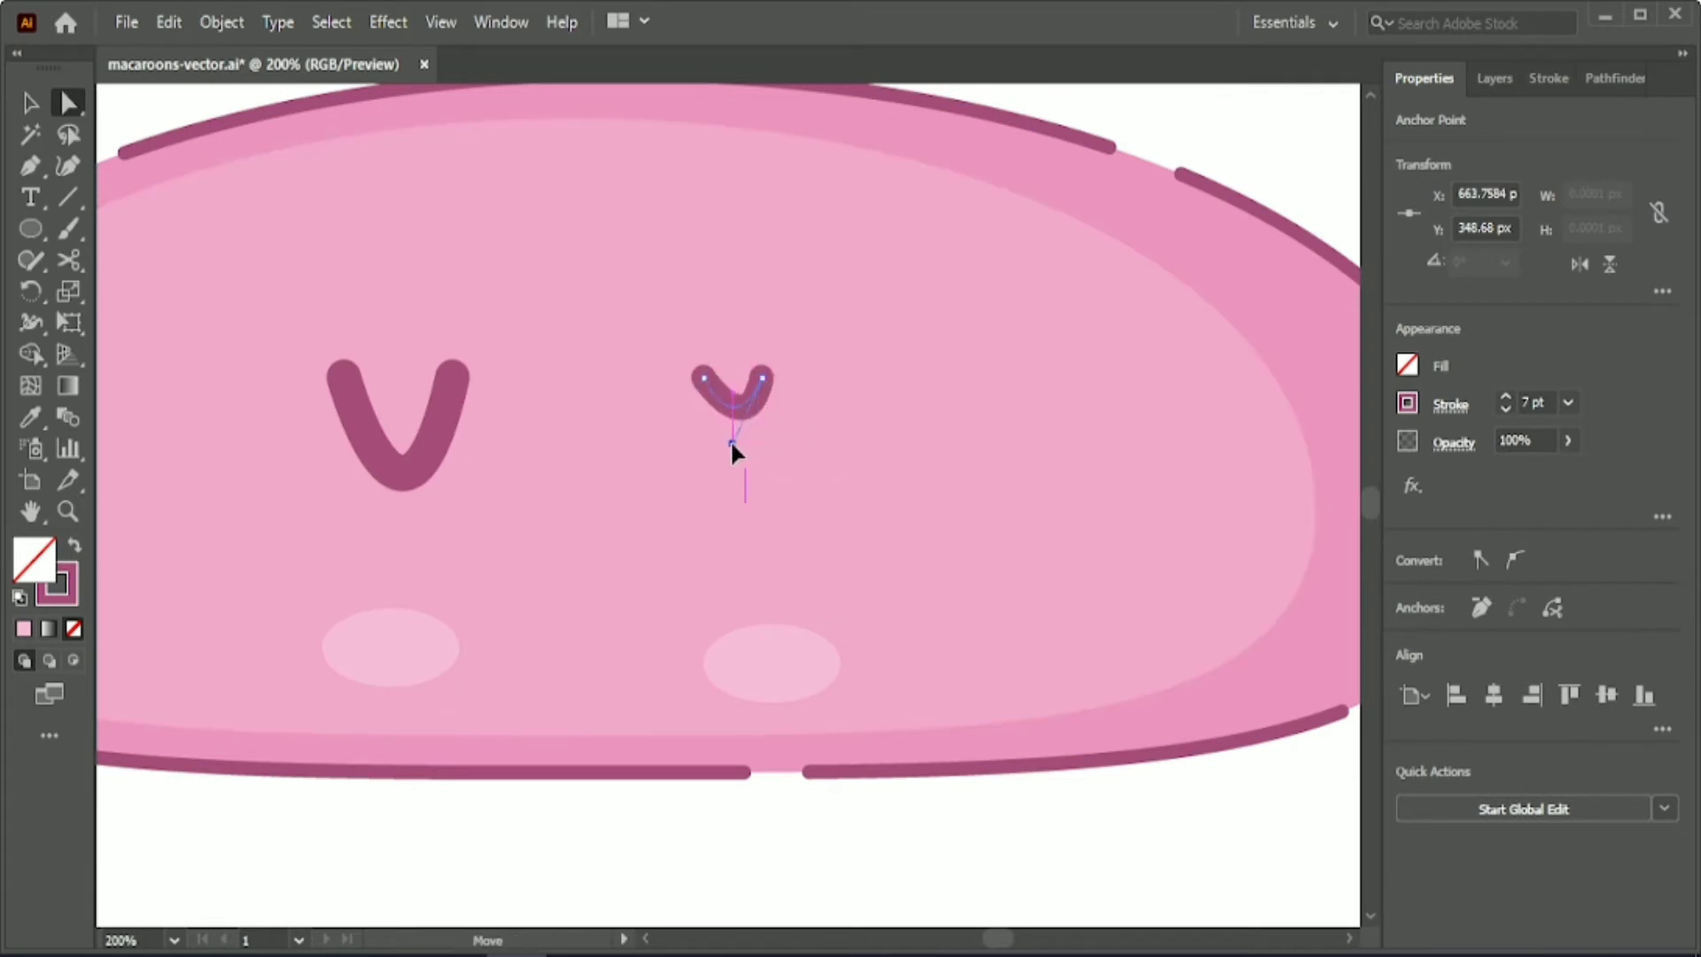
key("v")
- Move the small curve down and to the left as a mouth, between the two ellipses and above them
scroll(455, 266, "down", 1)
left_click(656, 383)
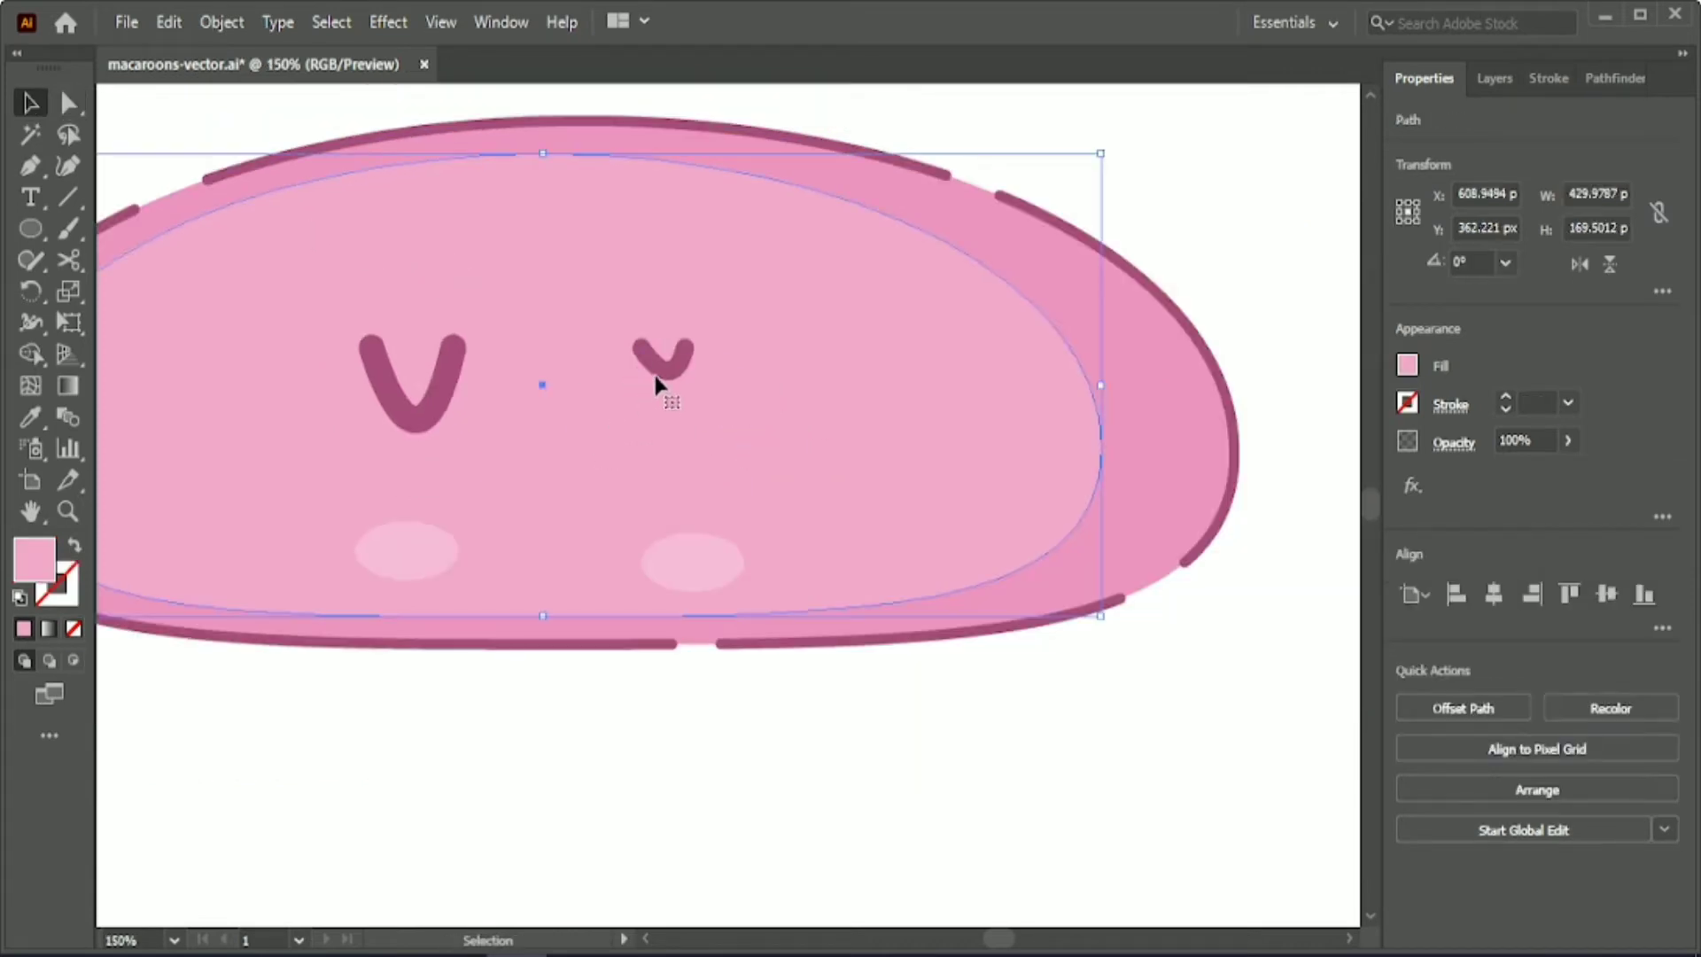
left_click(660, 372)
left_click(658, 382)
left_click_drag(659, 374, 539, 499)
- Copy the large V-shaped eye about 100 px to the right and align both eyes on their vertical centers
left_click_drag(439, 394, 701, 412)
left_click(428, 431, "shift")
left_click(1606, 594)
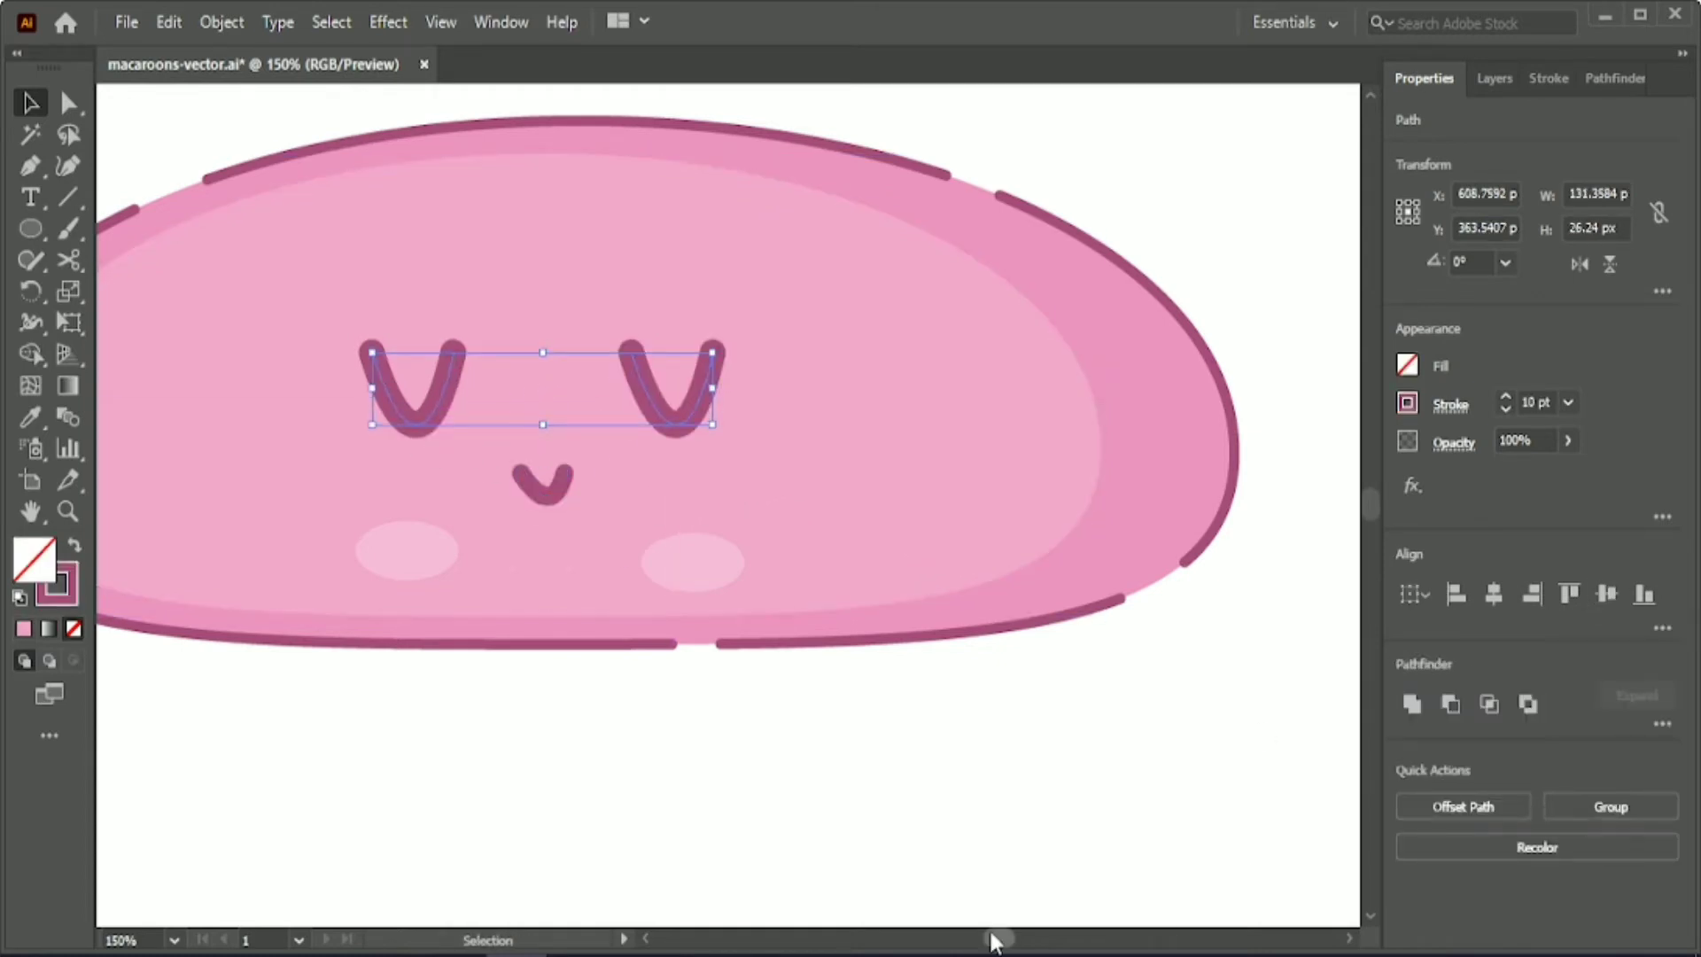
- Group the two V-shaped eyes
left_click_drag(992, 936, 989, 936)
left_click(690, 781)
left_click(591, 424)
left_click(856, 423, "shift")
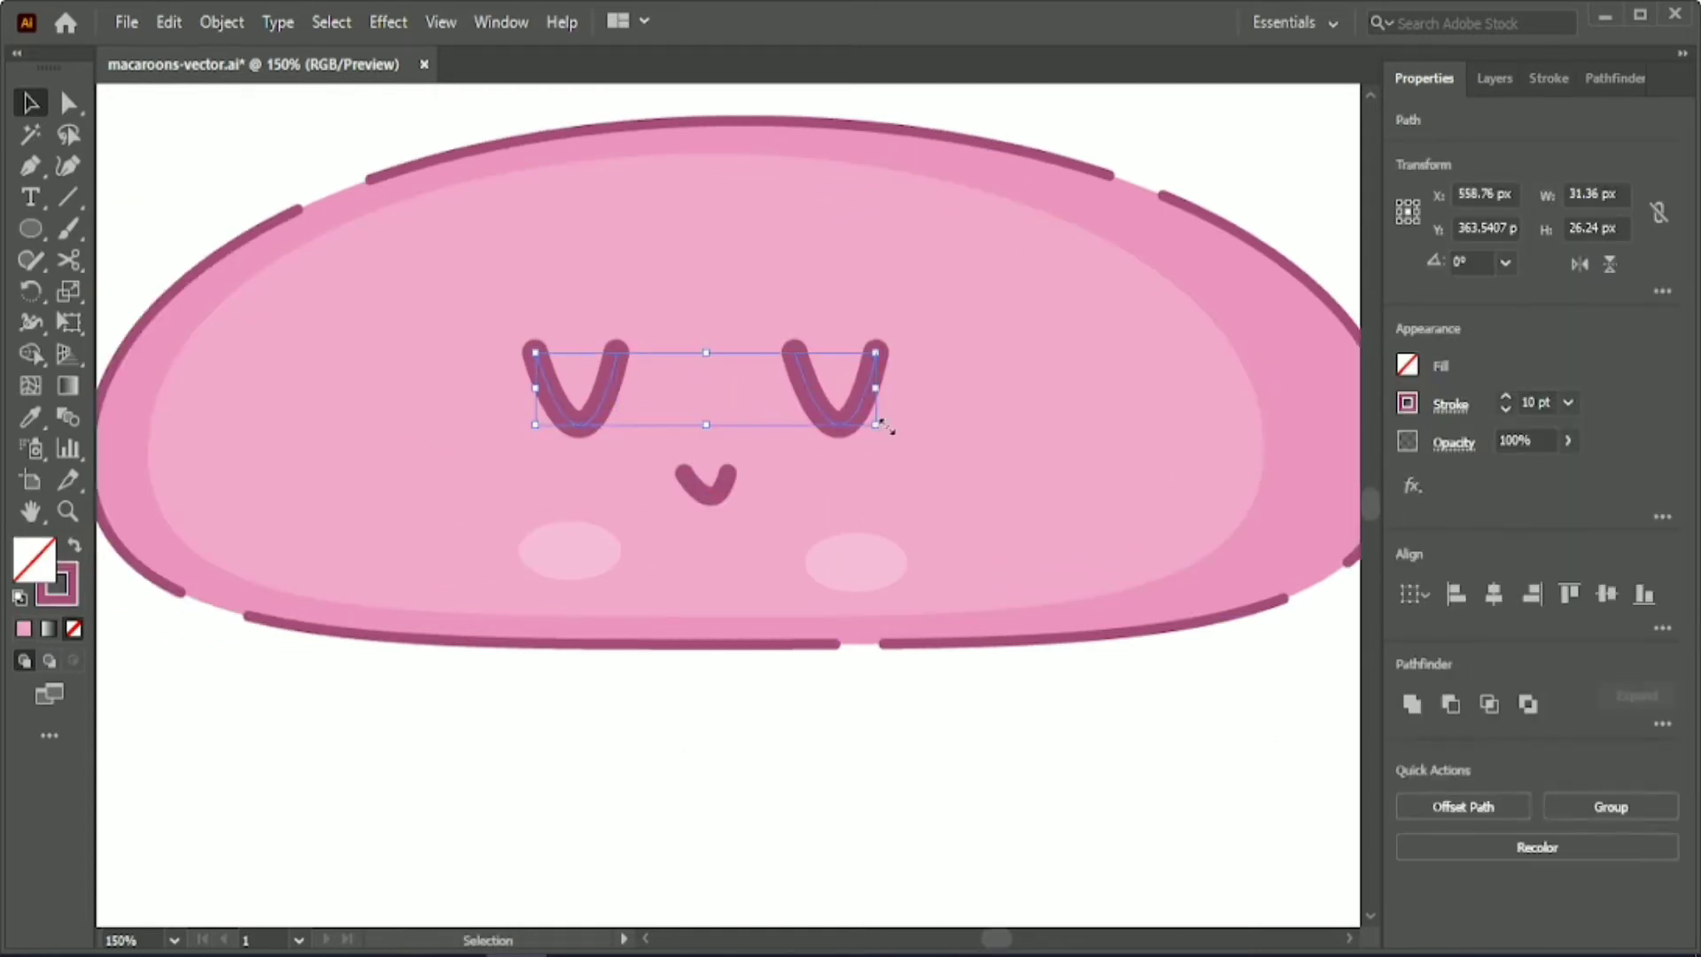
left_click(1610, 806)
- Group the shell's outline and fill shapes and center the group horizontally and vertically on the artboard
left_click(966, 703)
scroll(966, 700, "down", 1)
left_click_drag(938, 752, 1067, 597)
left_click(1611, 806)
left_click(1494, 595)
left_click(1609, 600)
- Center the eye group horizontally and vertically on the artboard, over the shell
left_click(842, 828)
left_click(880, 518)
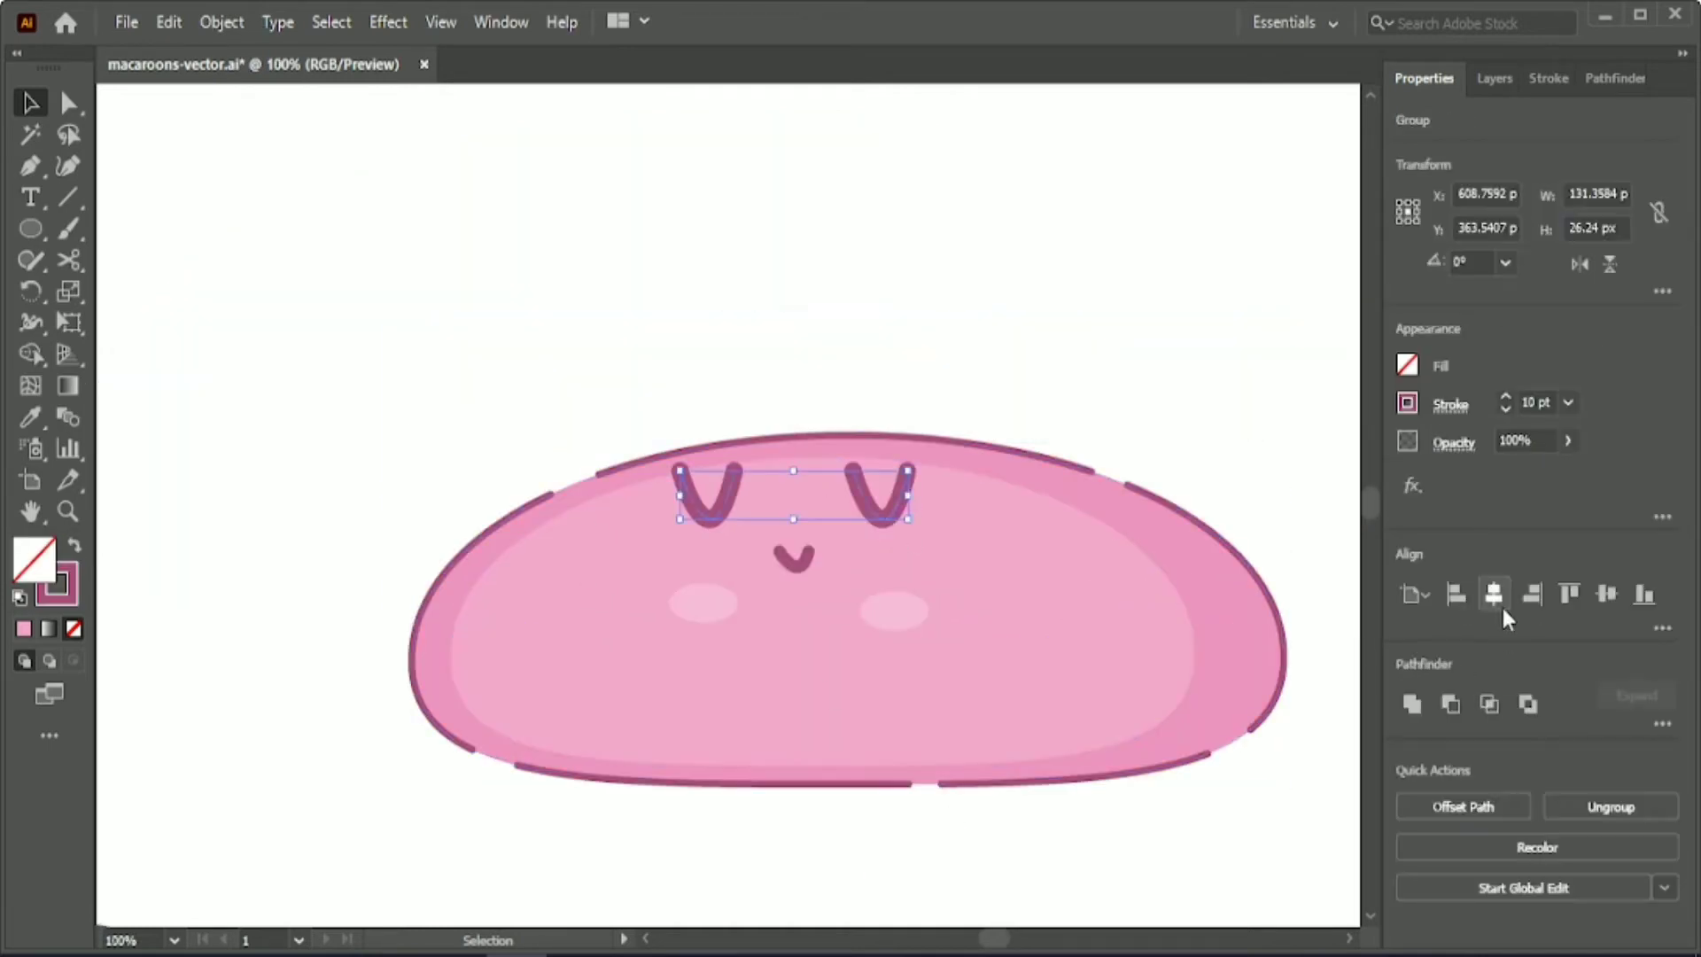
left_click(1498, 600)
left_click(1607, 597)
double_click(1040, 705)
left_click(108, 100)
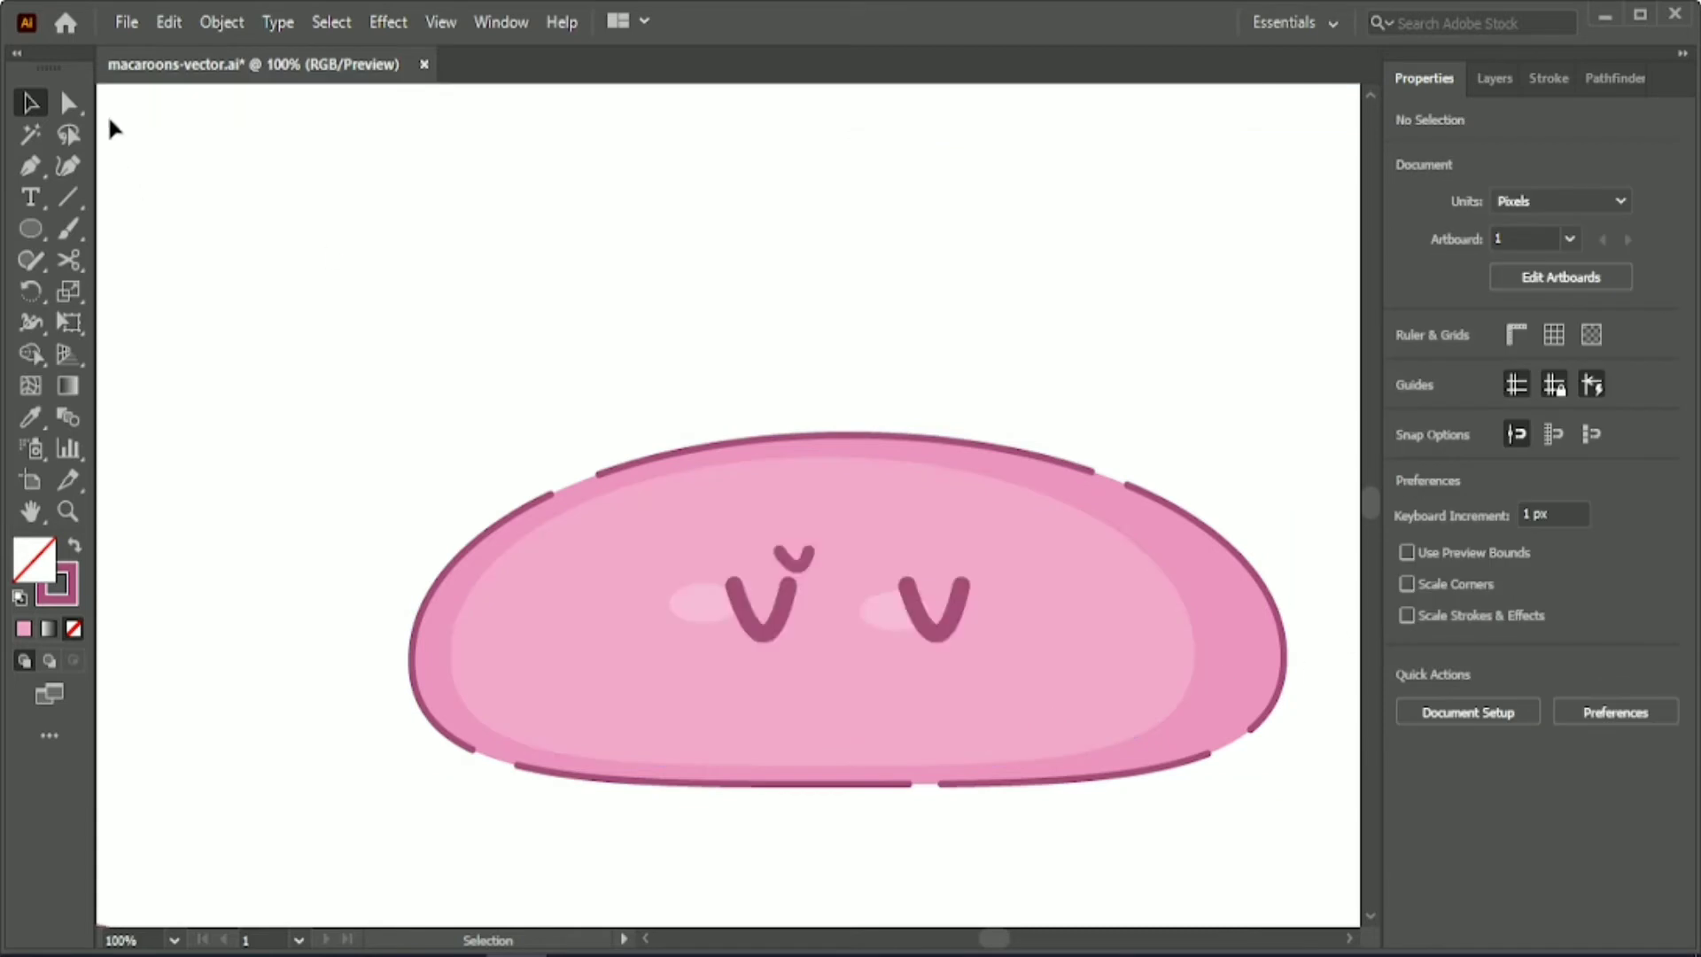
- Align the right light pink ellipse to the shell's horizontal center
left_click(937, 629)
key("ctrl+a")
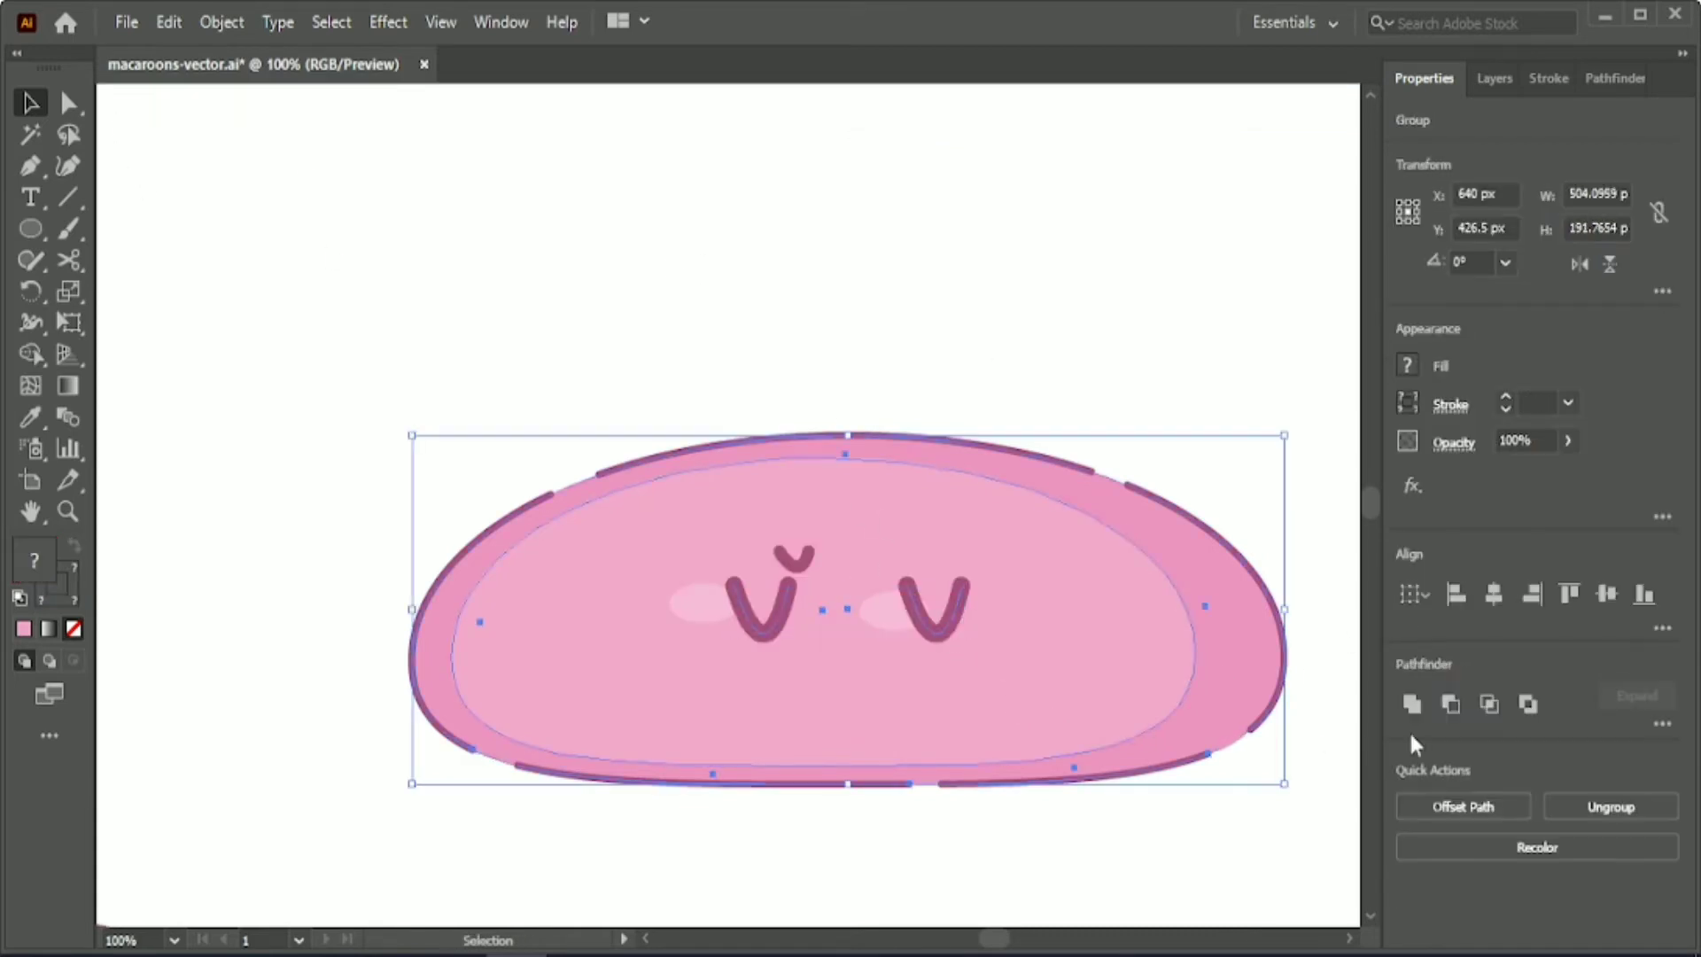
left_click(918, 909)
left_click(884, 611)
left_click(1095, 669, "shift")
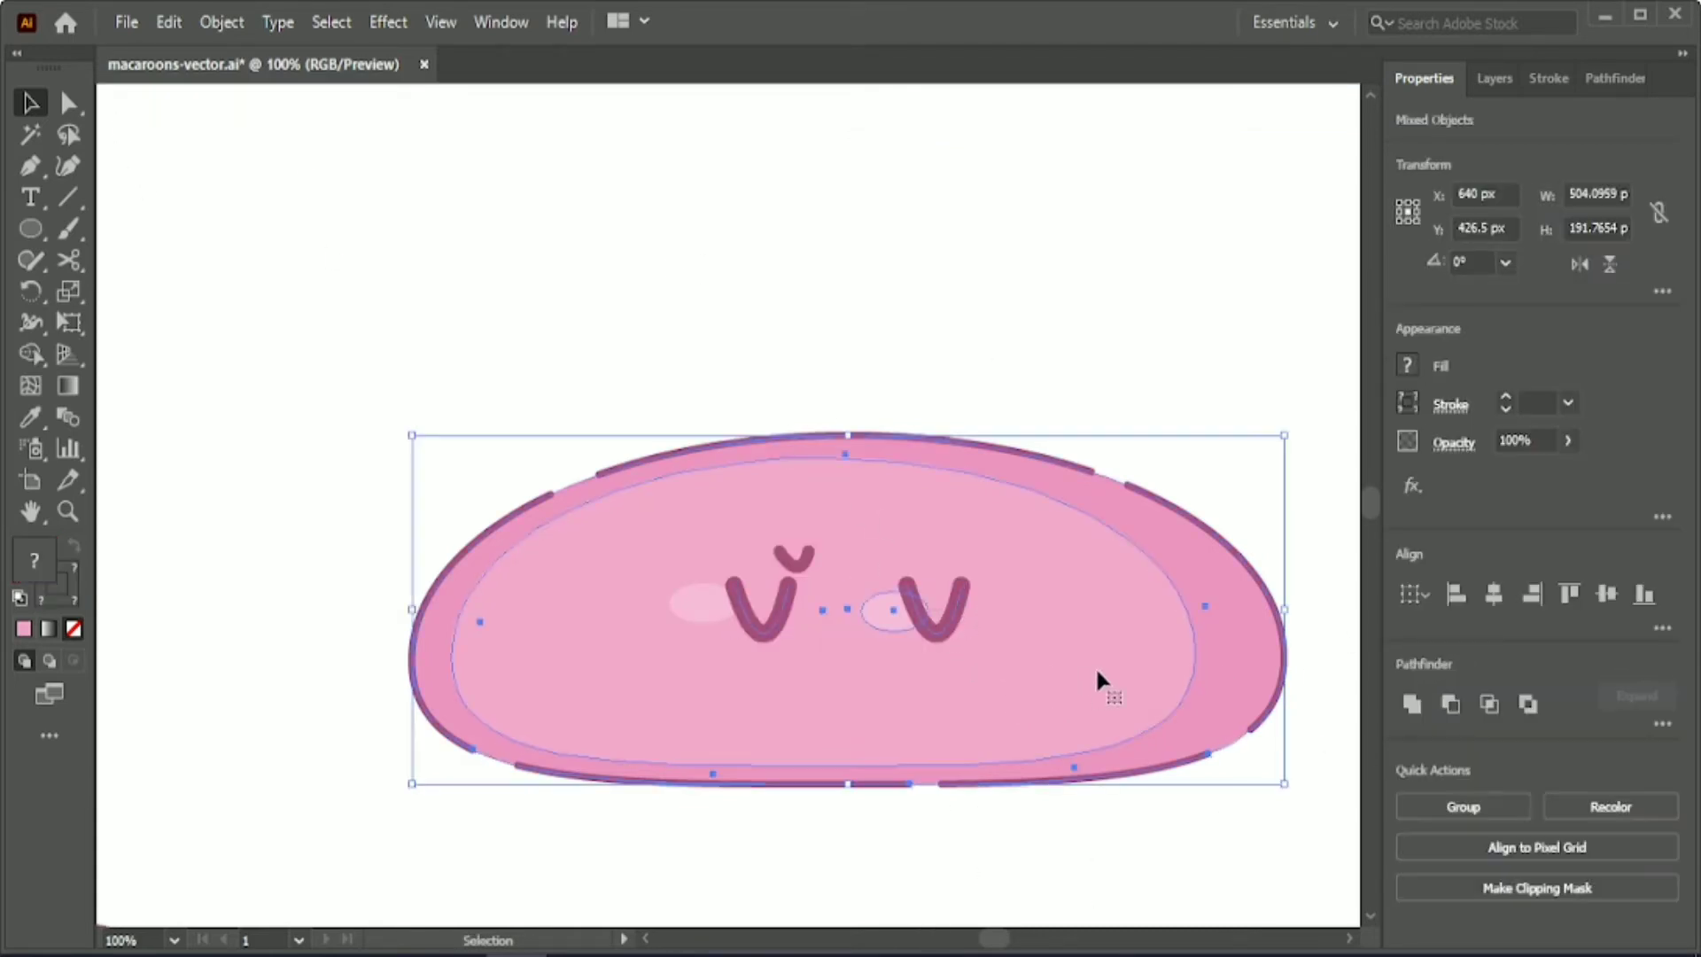
left_click(1095, 669)
left_click(1494, 597)
left_click(1267, 479)
- Nudge the eye group down about 16 px on the shell
left_click(941, 632)
left_click(939, 842)
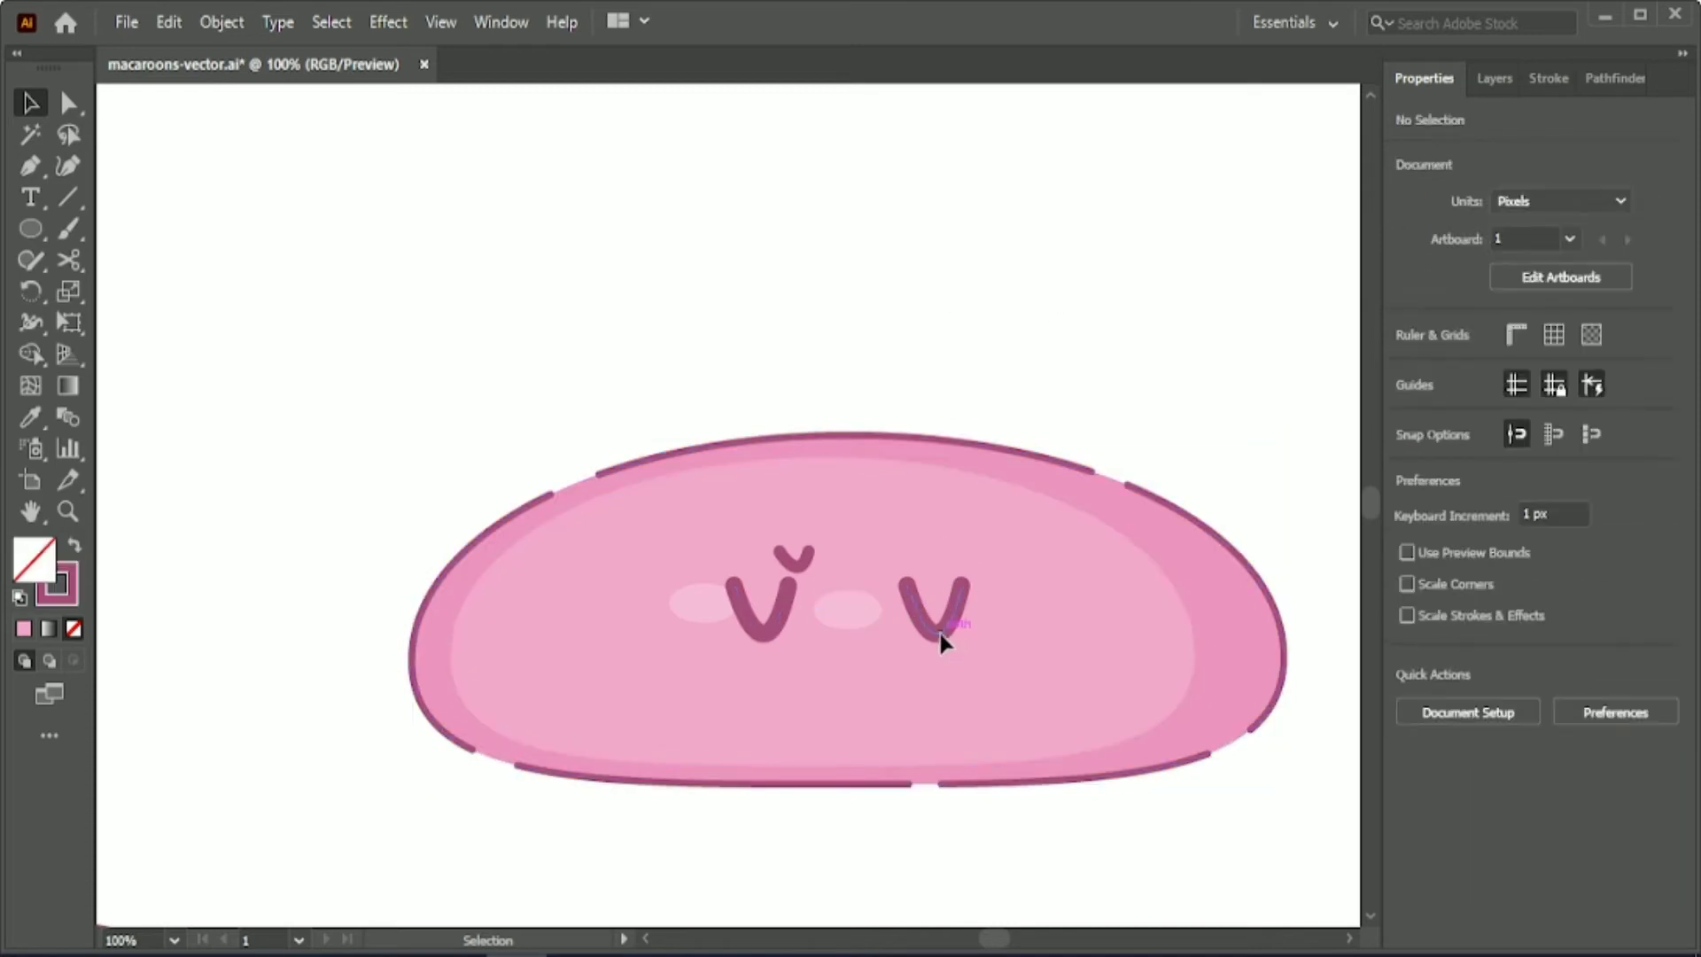
left_click(940, 634)
key("Down")
key("Down")
key("Down")
key("Down")
key("Down")
key("Down")
key("Down")
key("Down")
key("Down")
key("Down")
key("Down")
key("Down")
key("Down")
key("Down")
key("Down")
key("Down")
key("Down")
key("Down")
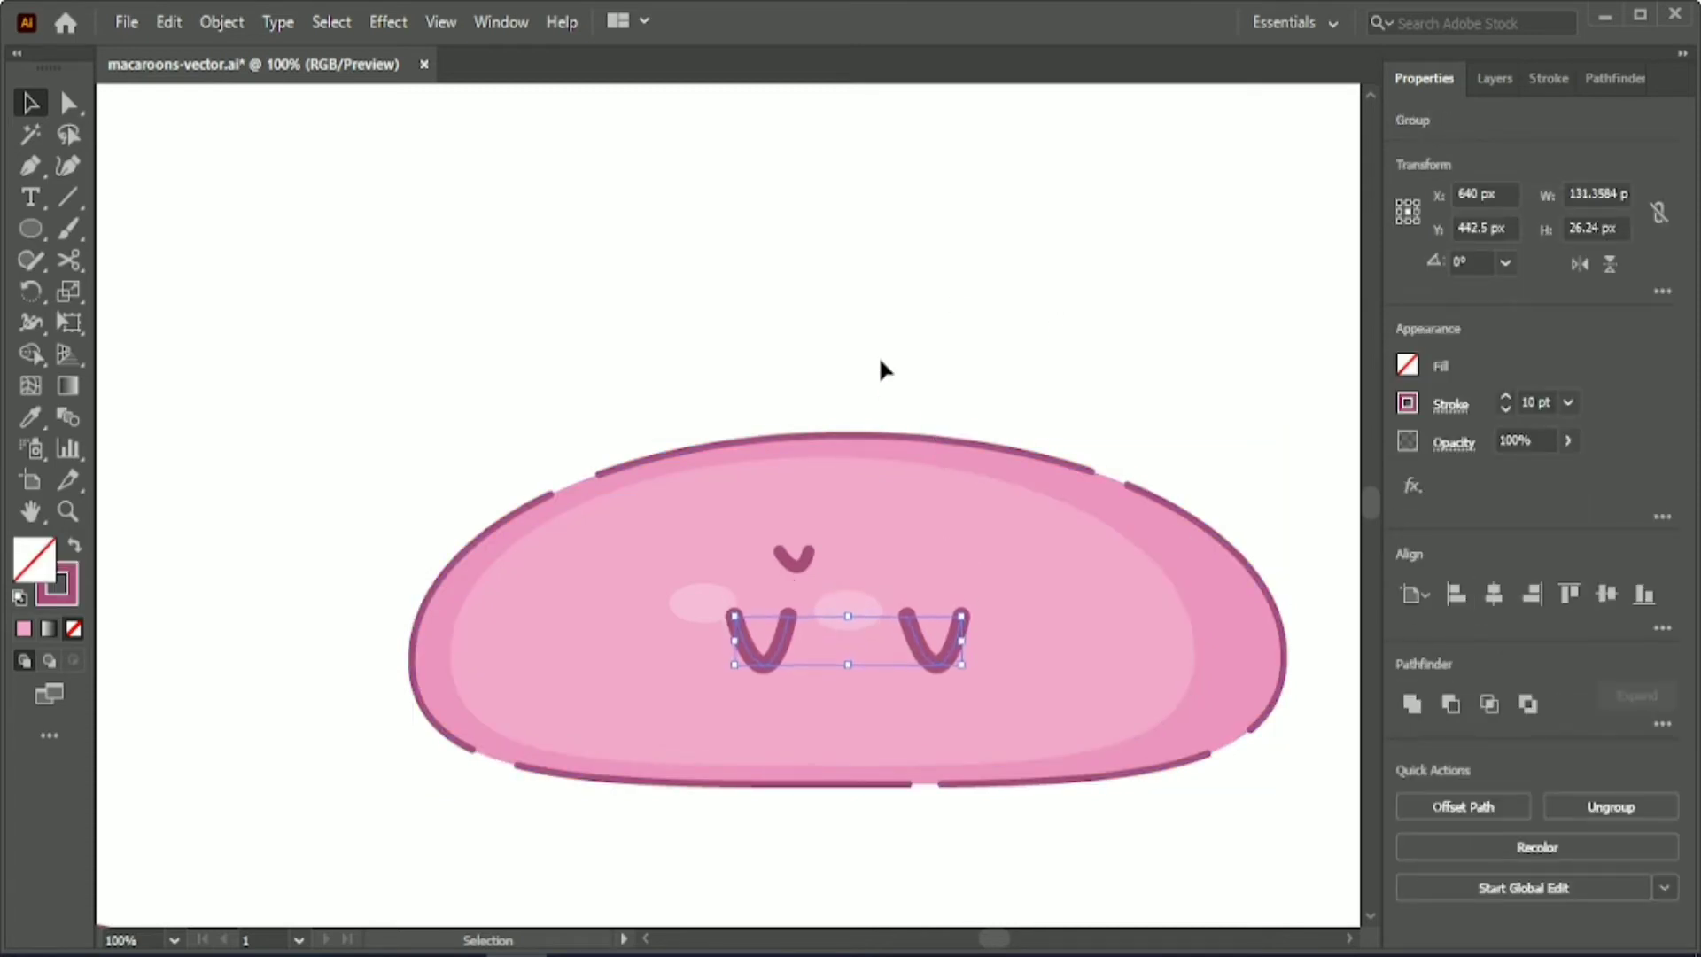
left_click(877, 356)
- Move the small mouth curve between and just below the eyes, and place both light pink ellipses beneath it
left_click_drag(863, 687, 858, 684)
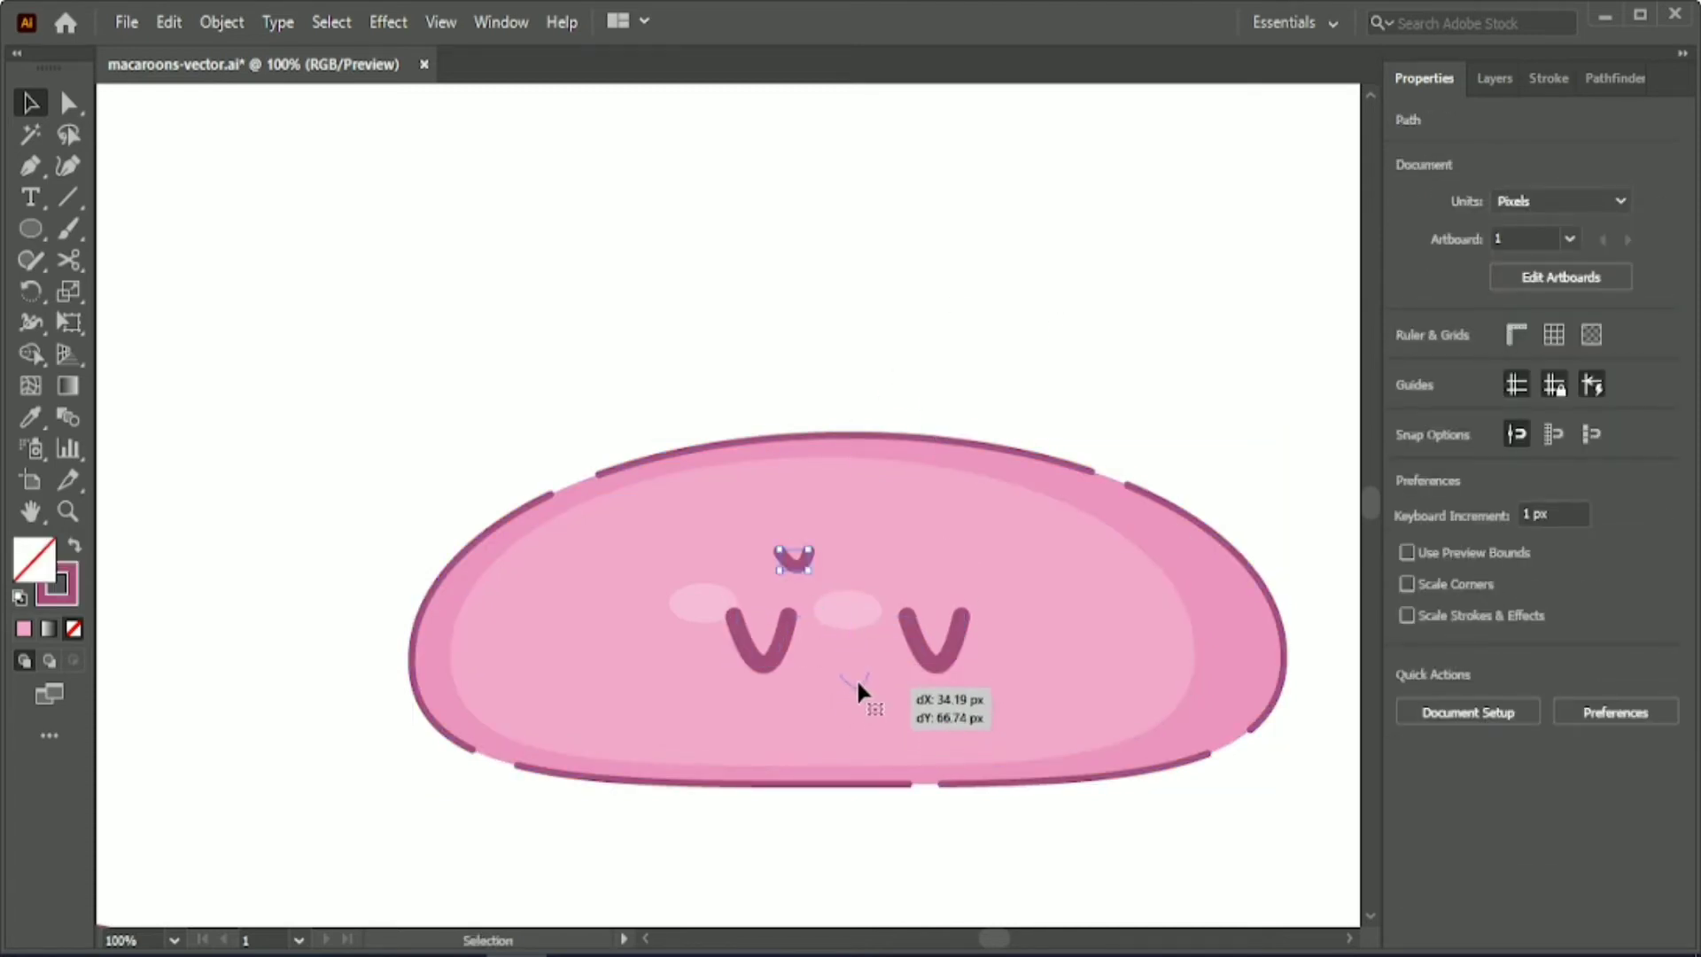
left_click(849, 610)
left_click(699, 606, "shift")
left_click_drag(699, 608, 777, 731)
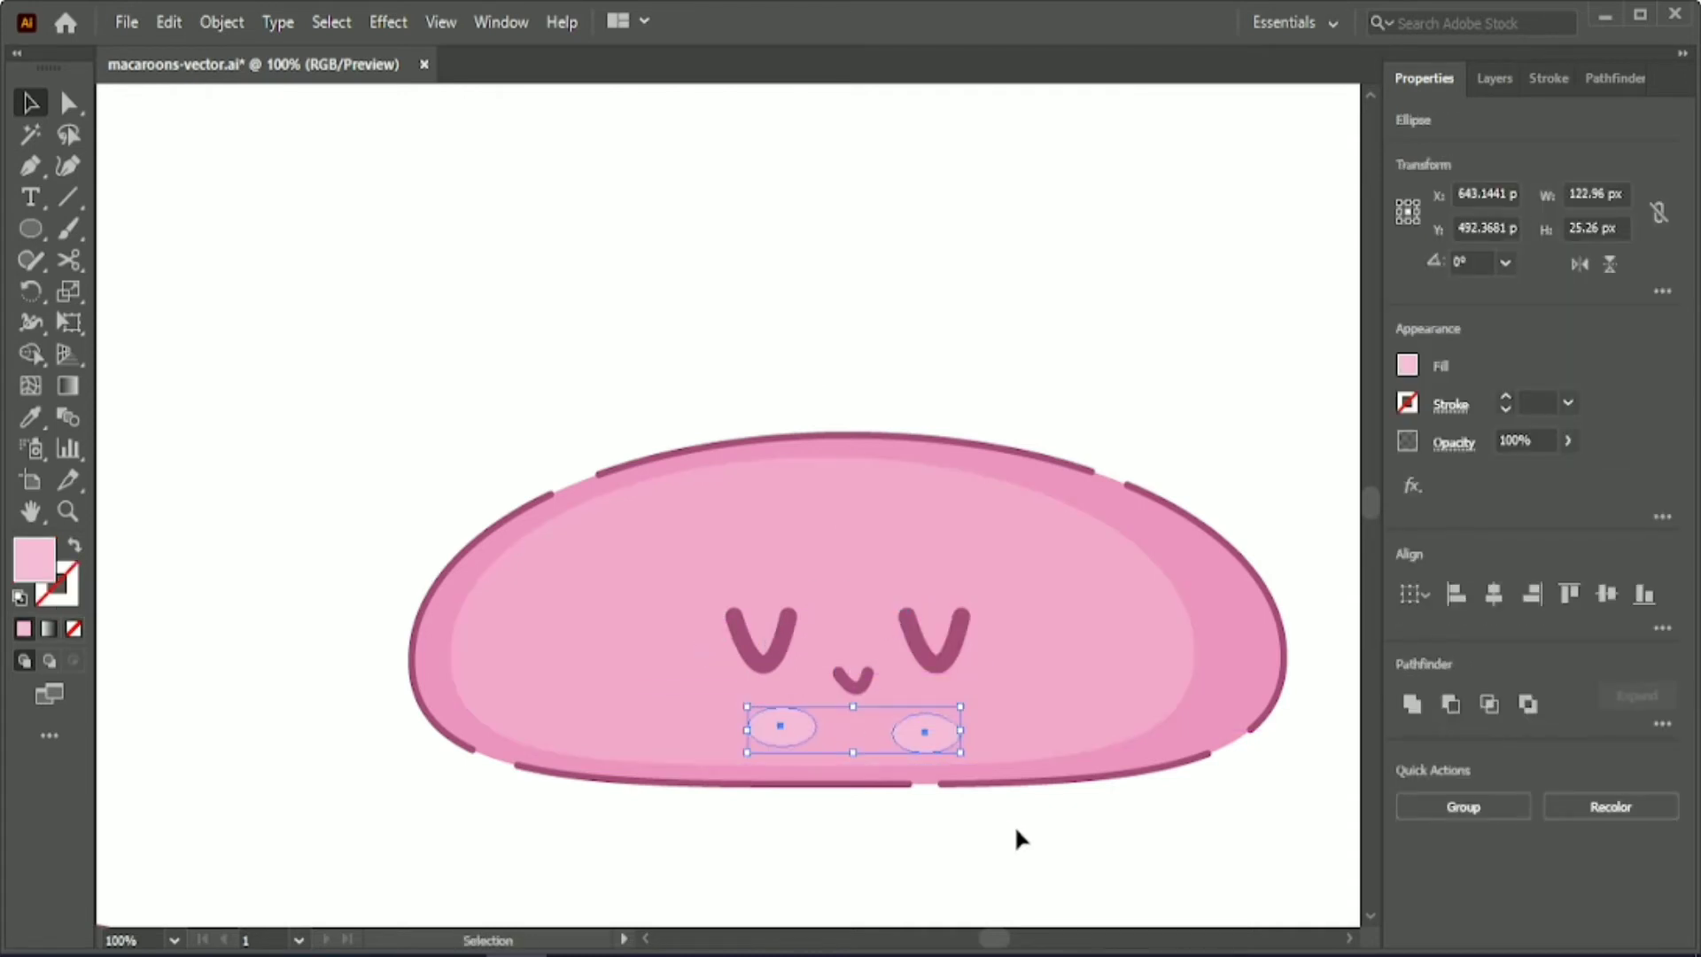
- Spread the two light pink ellipses outward as level cheeks, slightly beyond the outer edges of the eyes
scroll(1013, 826, "up", 1)
scroll(992, 811, "down", 2)
left_click(783, 736)
left_click_drag(663, 580, 535, 581)
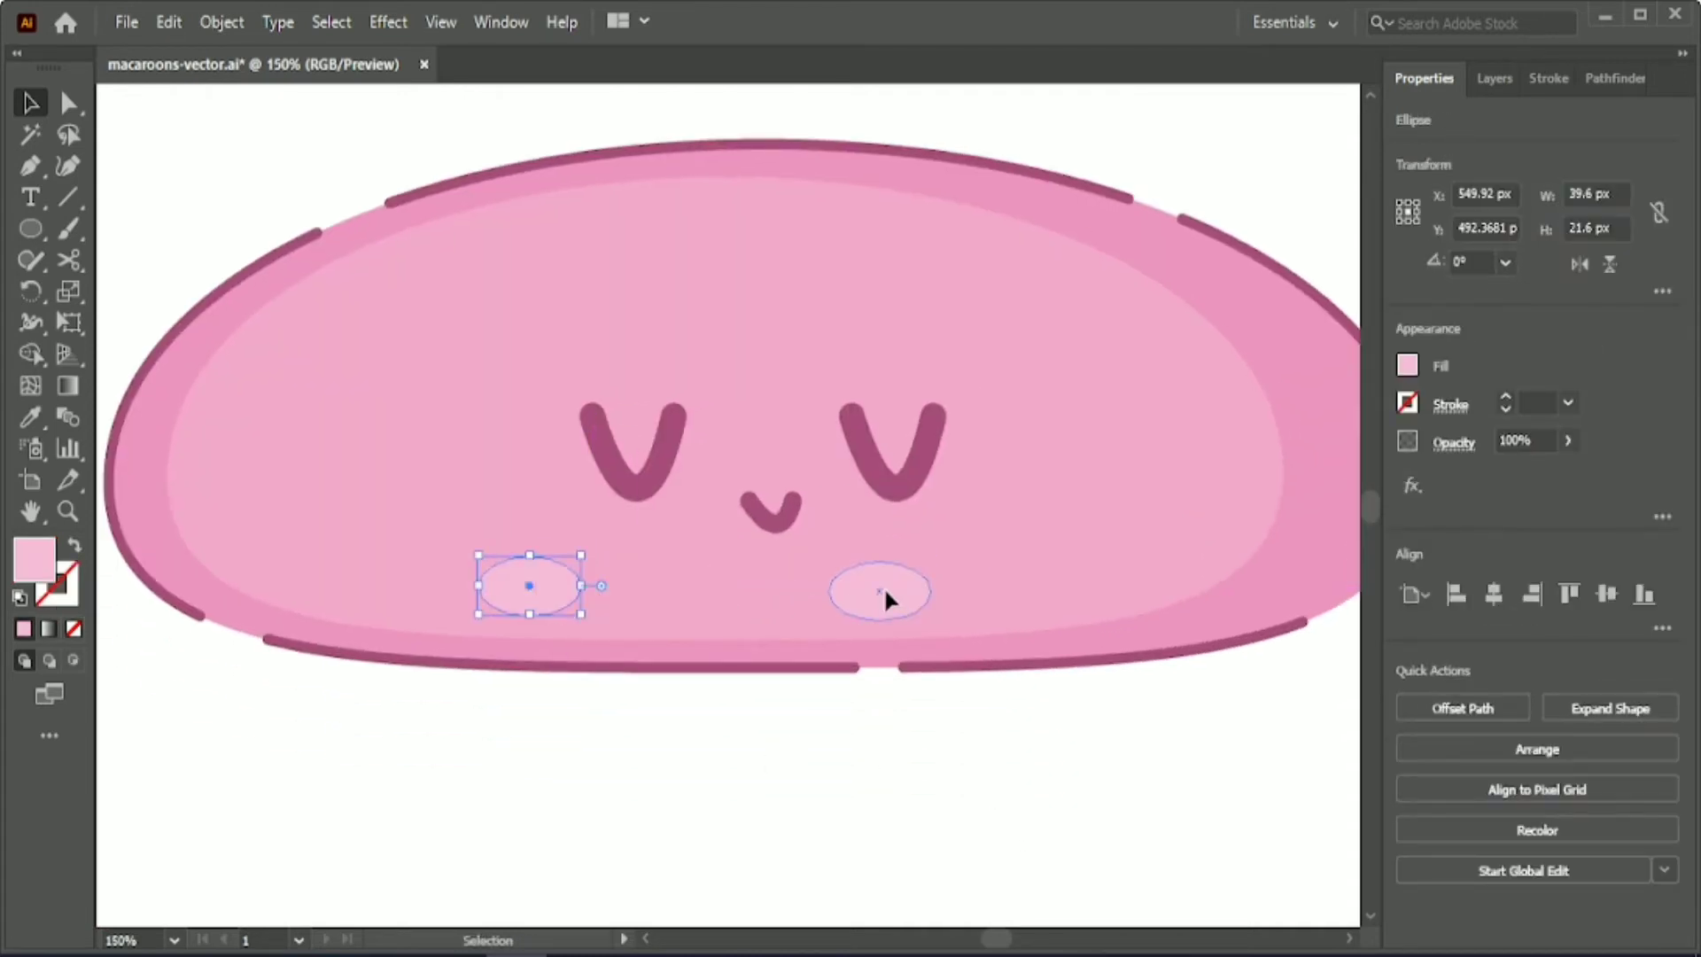
left_click_drag(884, 594, 996, 587)
left_click(810, 766)
scroll(795, 771, "down", 3)
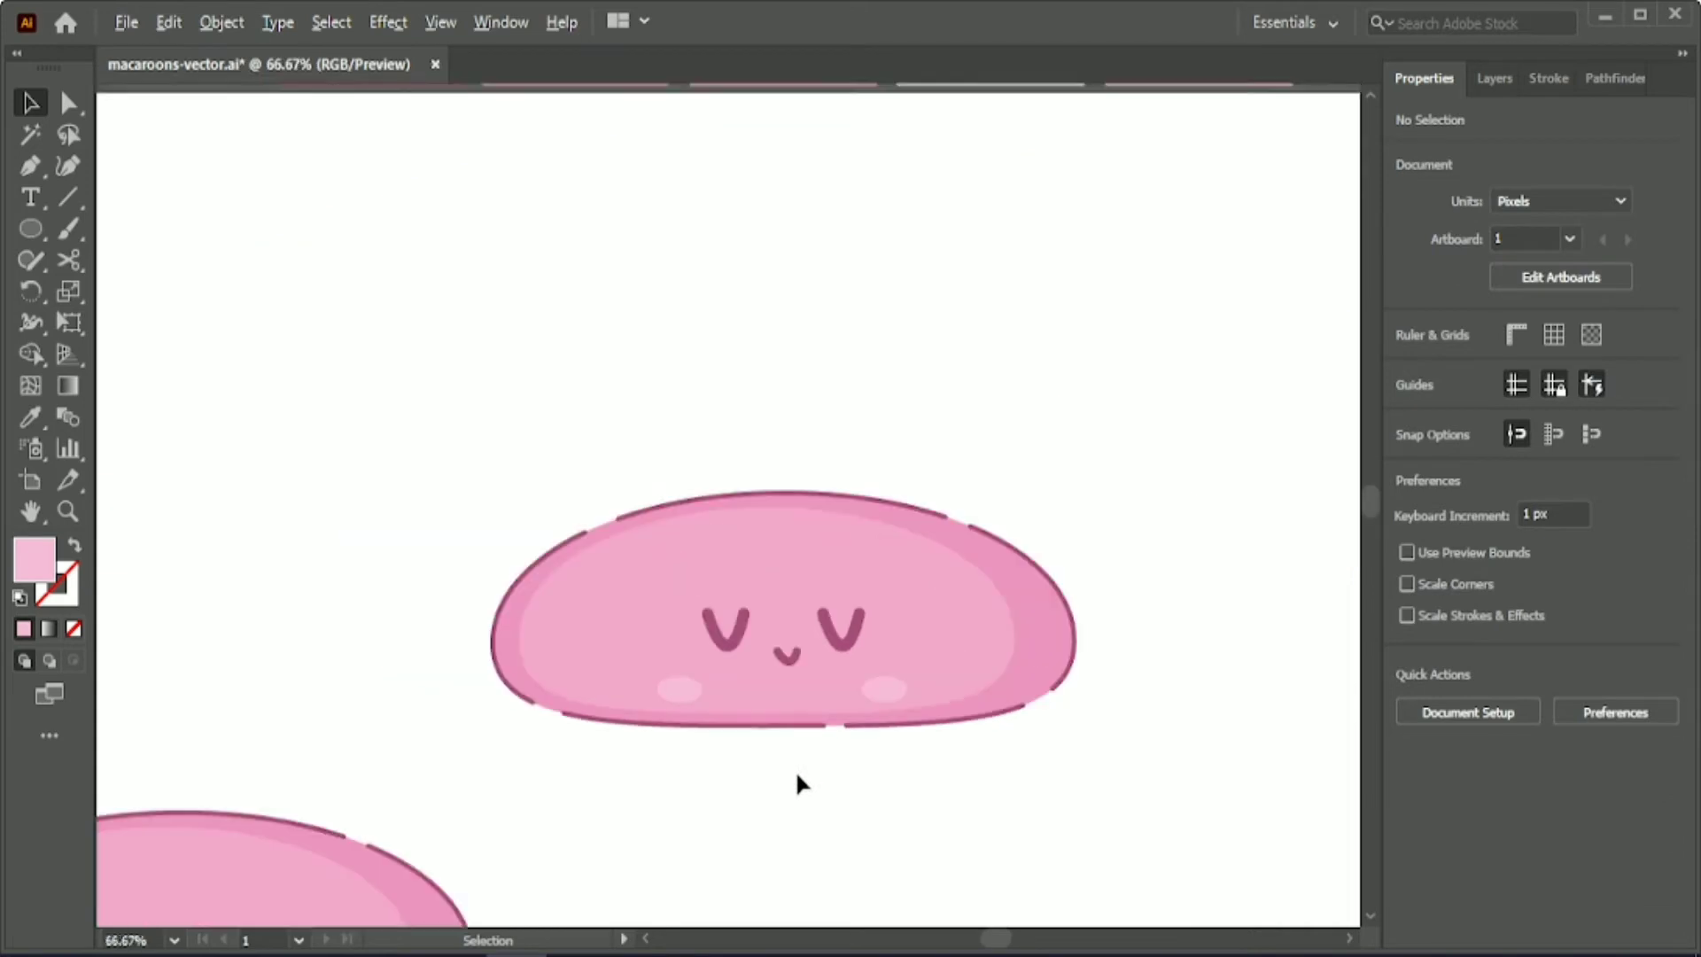
- Group the shell together with its face and move the group up near the artboard's upper edge
left_click_drag(542, 202, 1079, 491)
left_click(1427, 802)
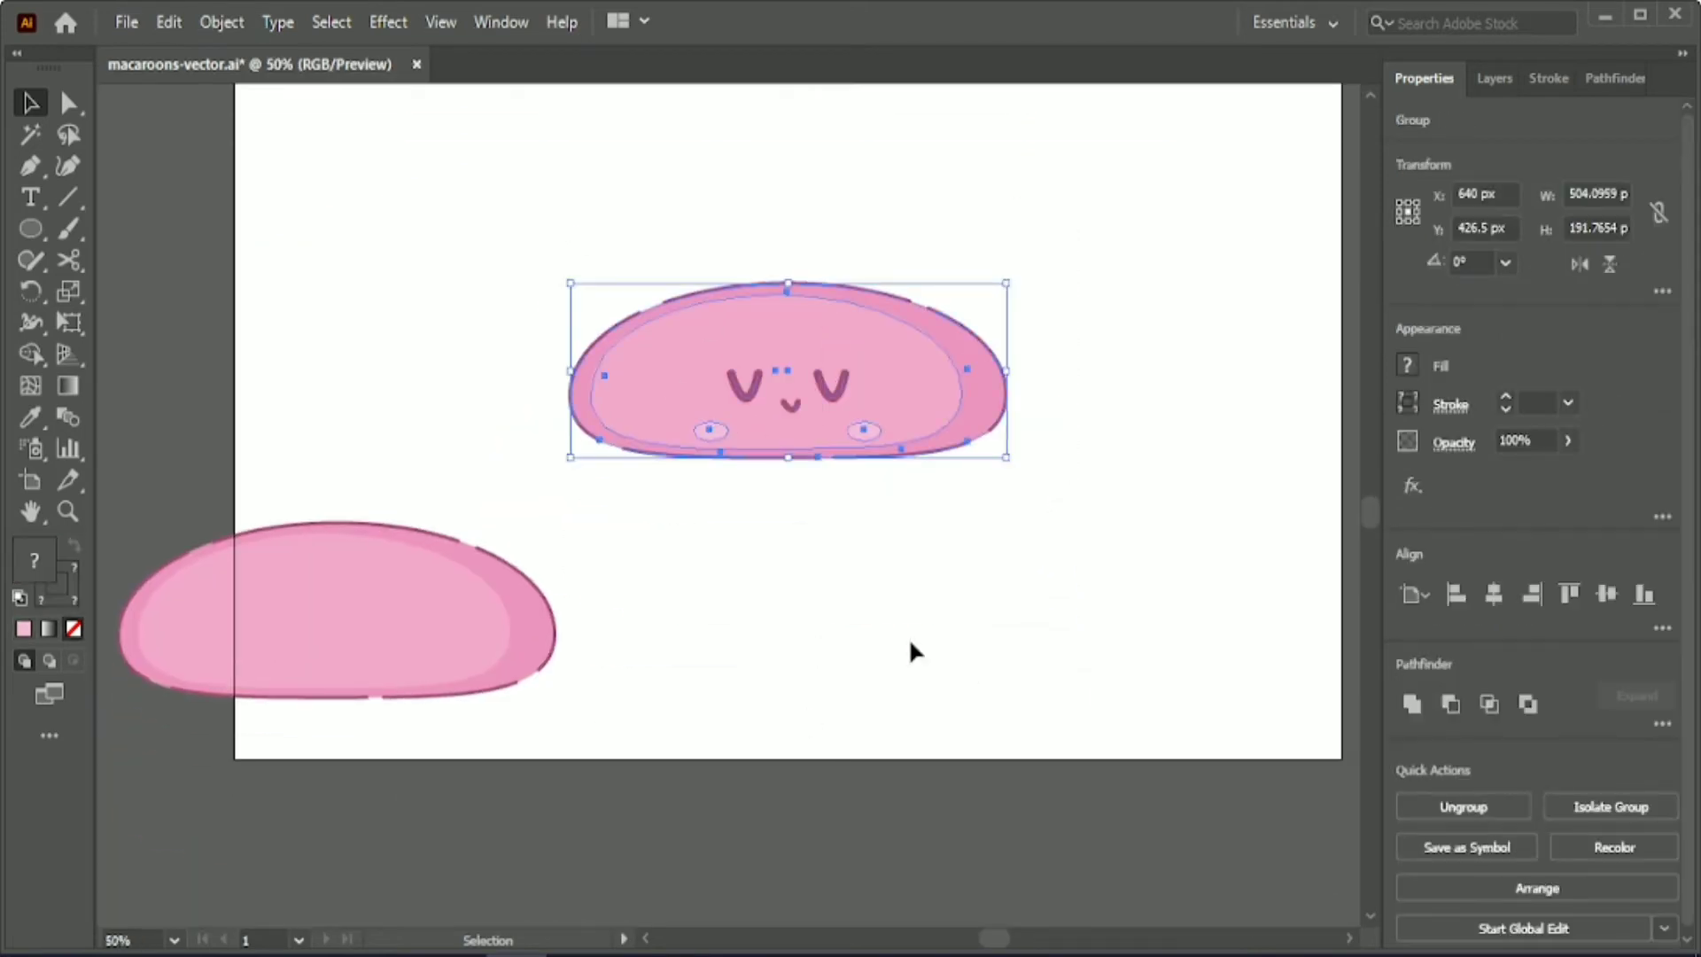
left_click(909, 639)
left_click_drag(852, 404, 882, 231)
left_click(765, 552)
- Rotate the plain shell copy by 180° and place it on the artboard below the shell with the face
left_click_drag(168, 488, 622, 750)
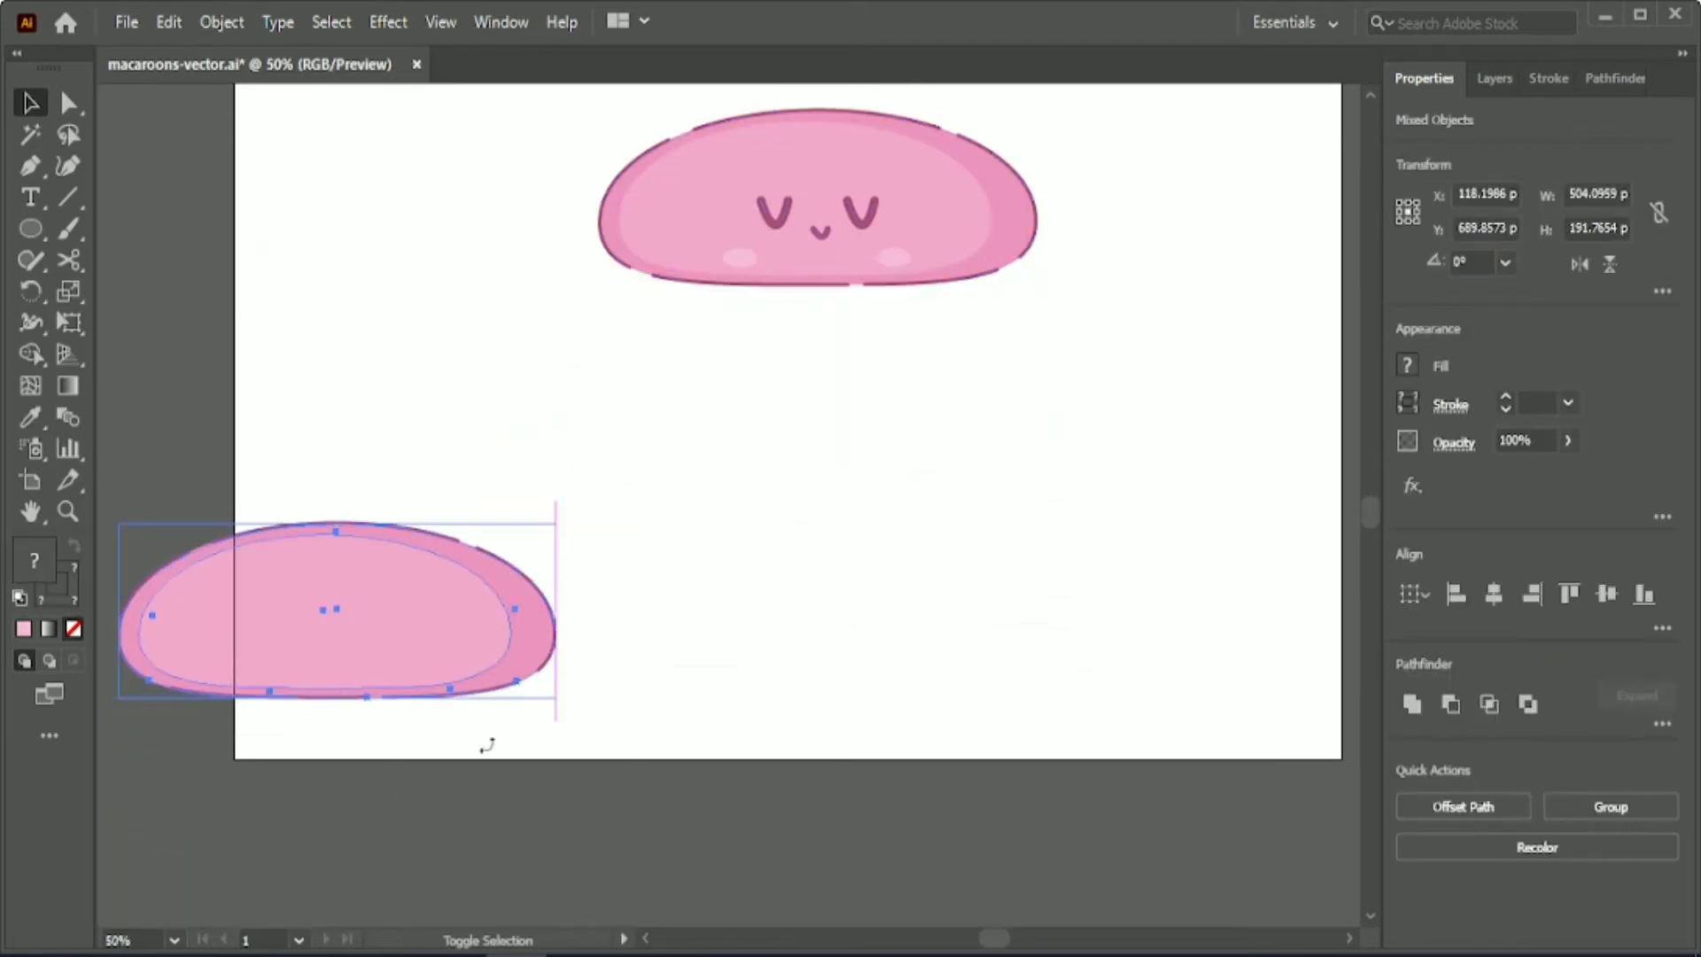
left_click_drag(486, 745, 720, 649)
left_click(774, 804)
- Enlarge the lower shell's inner light pink shape upward and to the left to about 445 by 249 px
left_click(762, 556)
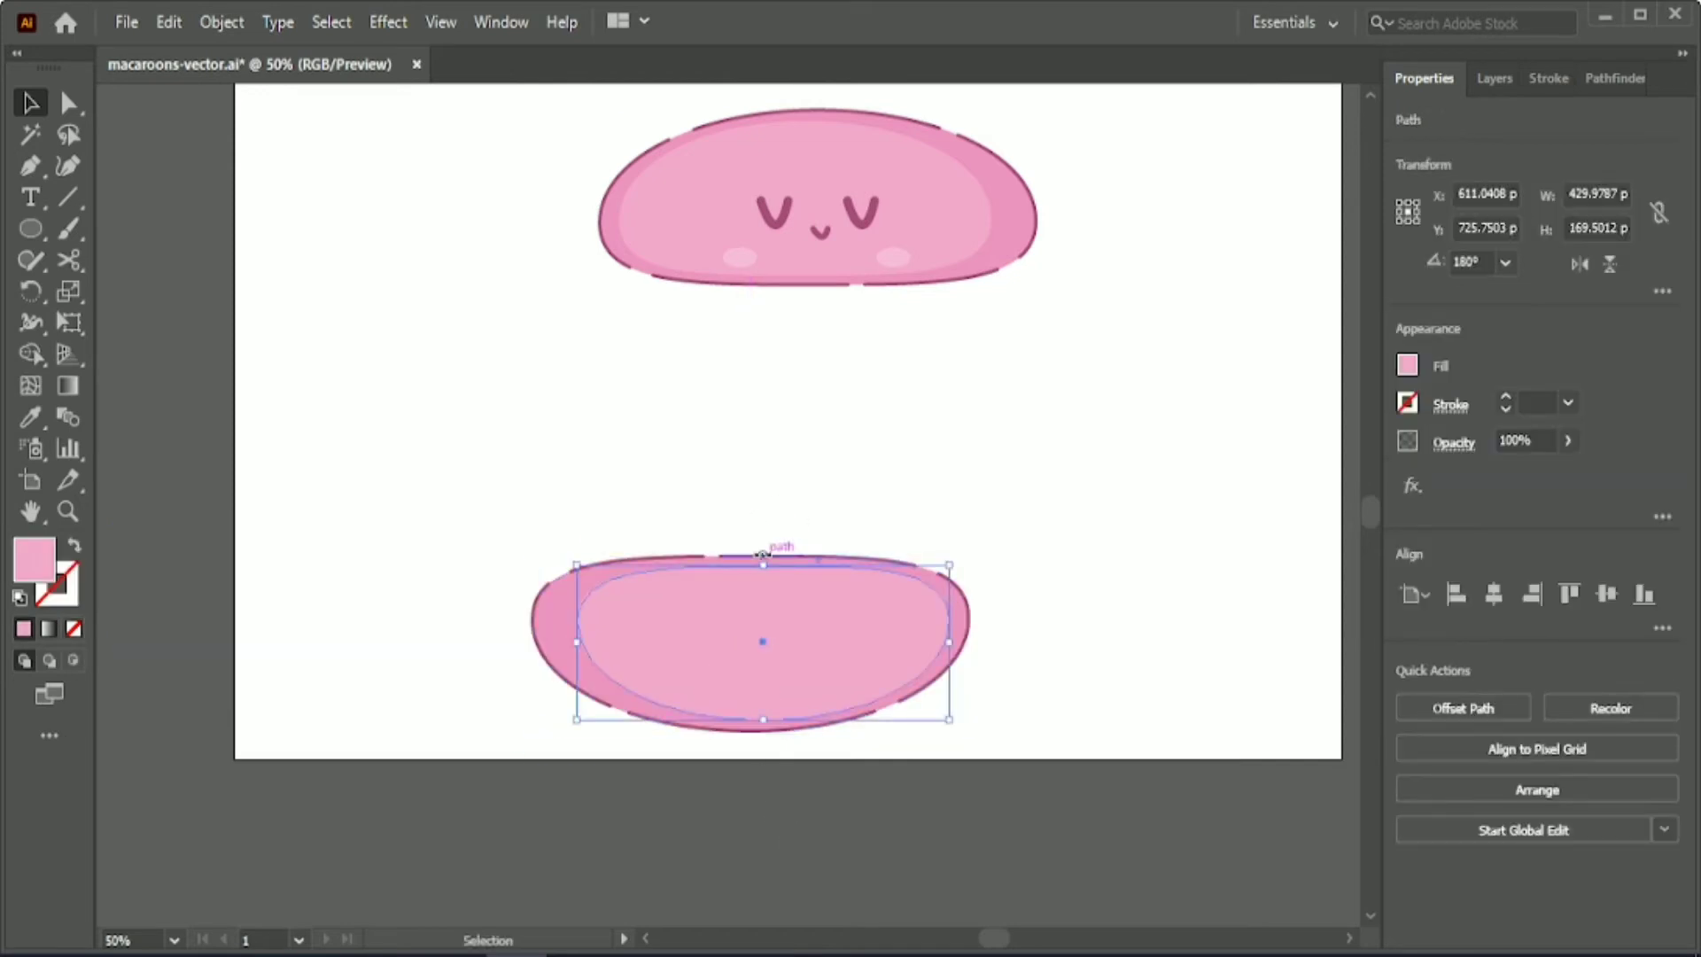
left_click_drag(761, 555, 759, 504)
left_click_drag(571, 616, 552, 616)
left_click_drag(736, 513, 736, 497)
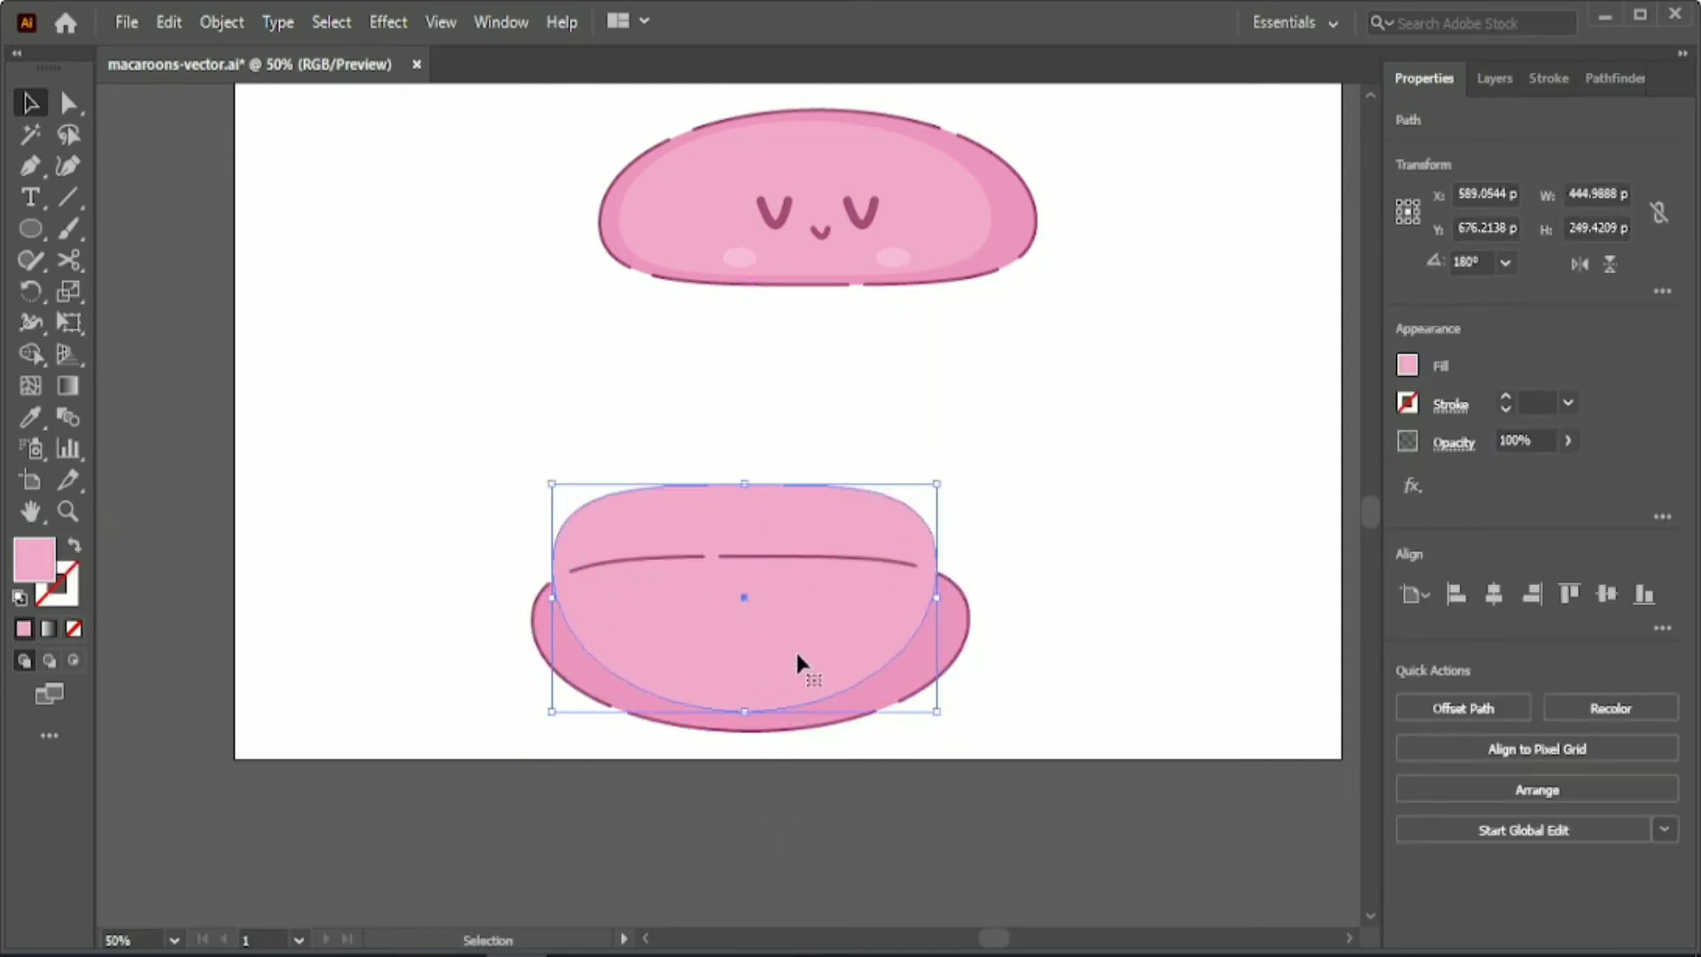
- Nudge the inner shape 6 px left and 4 px down, then scale it up to about 475 by 266 px
key("Left")
key("Left")
key("Left")
key("Left")
key("Left")
key("Left")
key("Down")
key("Down")
key("Down")
key("Down")
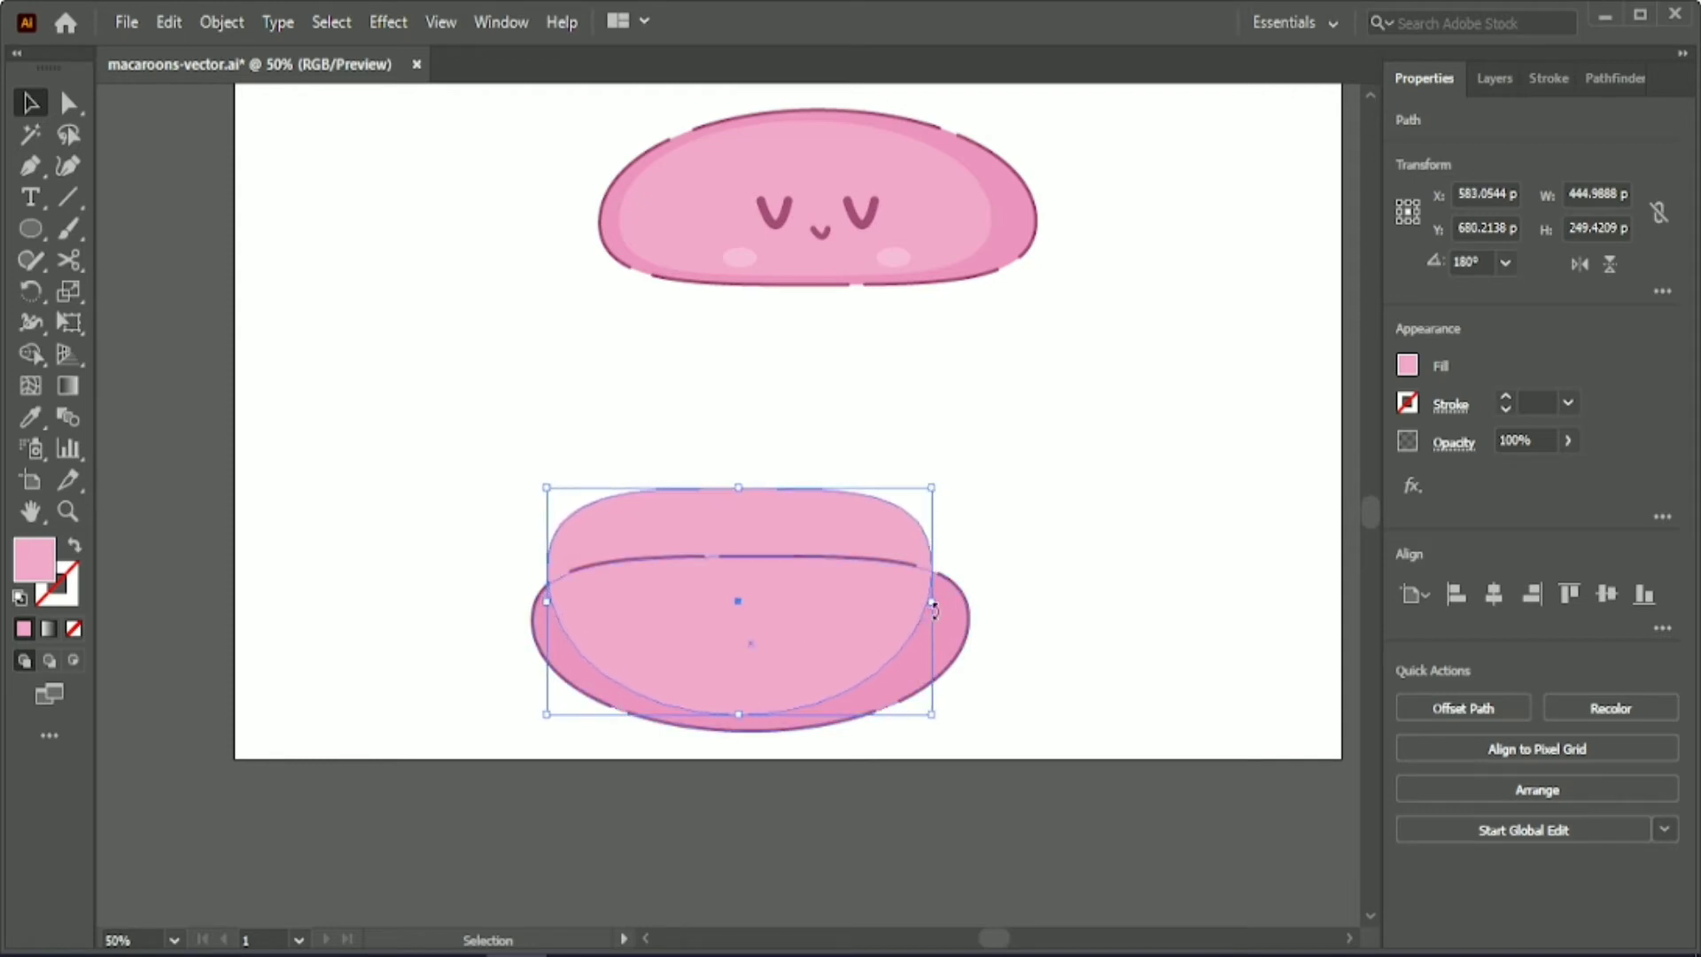
left_click_drag(933, 609, 959, 610)
- Raise the inner shape's bottom anchor point by about 18 px to flatten its lower curve
left_click(70, 104)
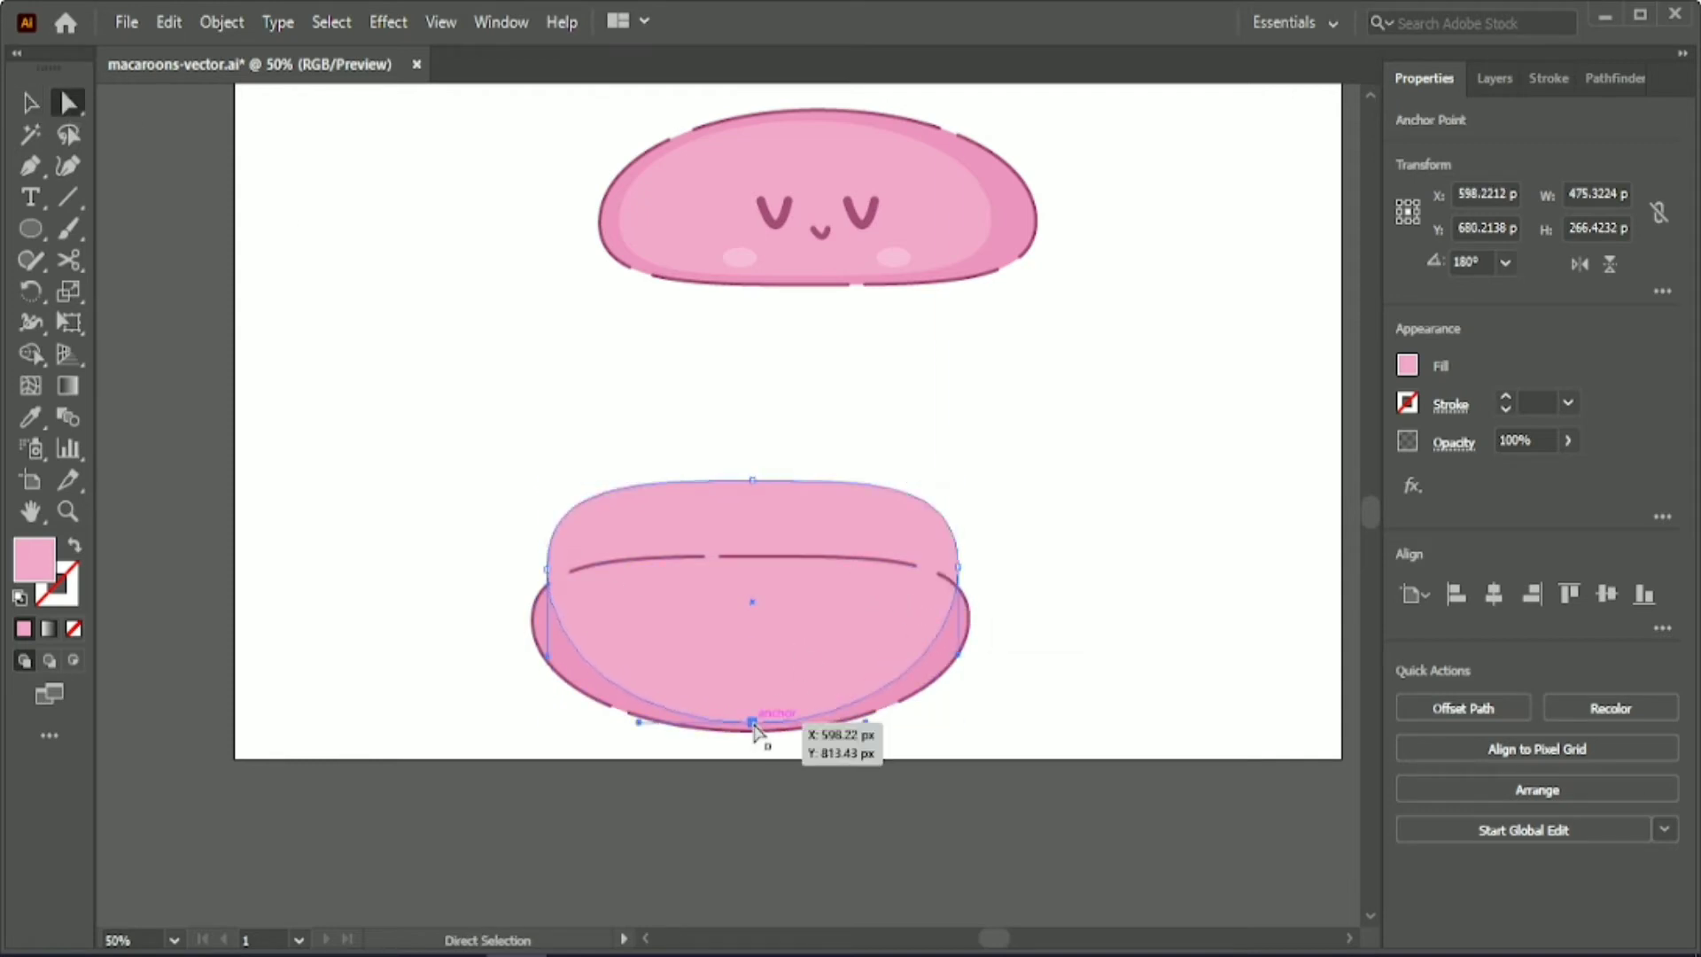
left_click(753, 719)
key("Up")
key("Up")
left_click(31, 103)
key("Down")
key("Down")
key("Down")
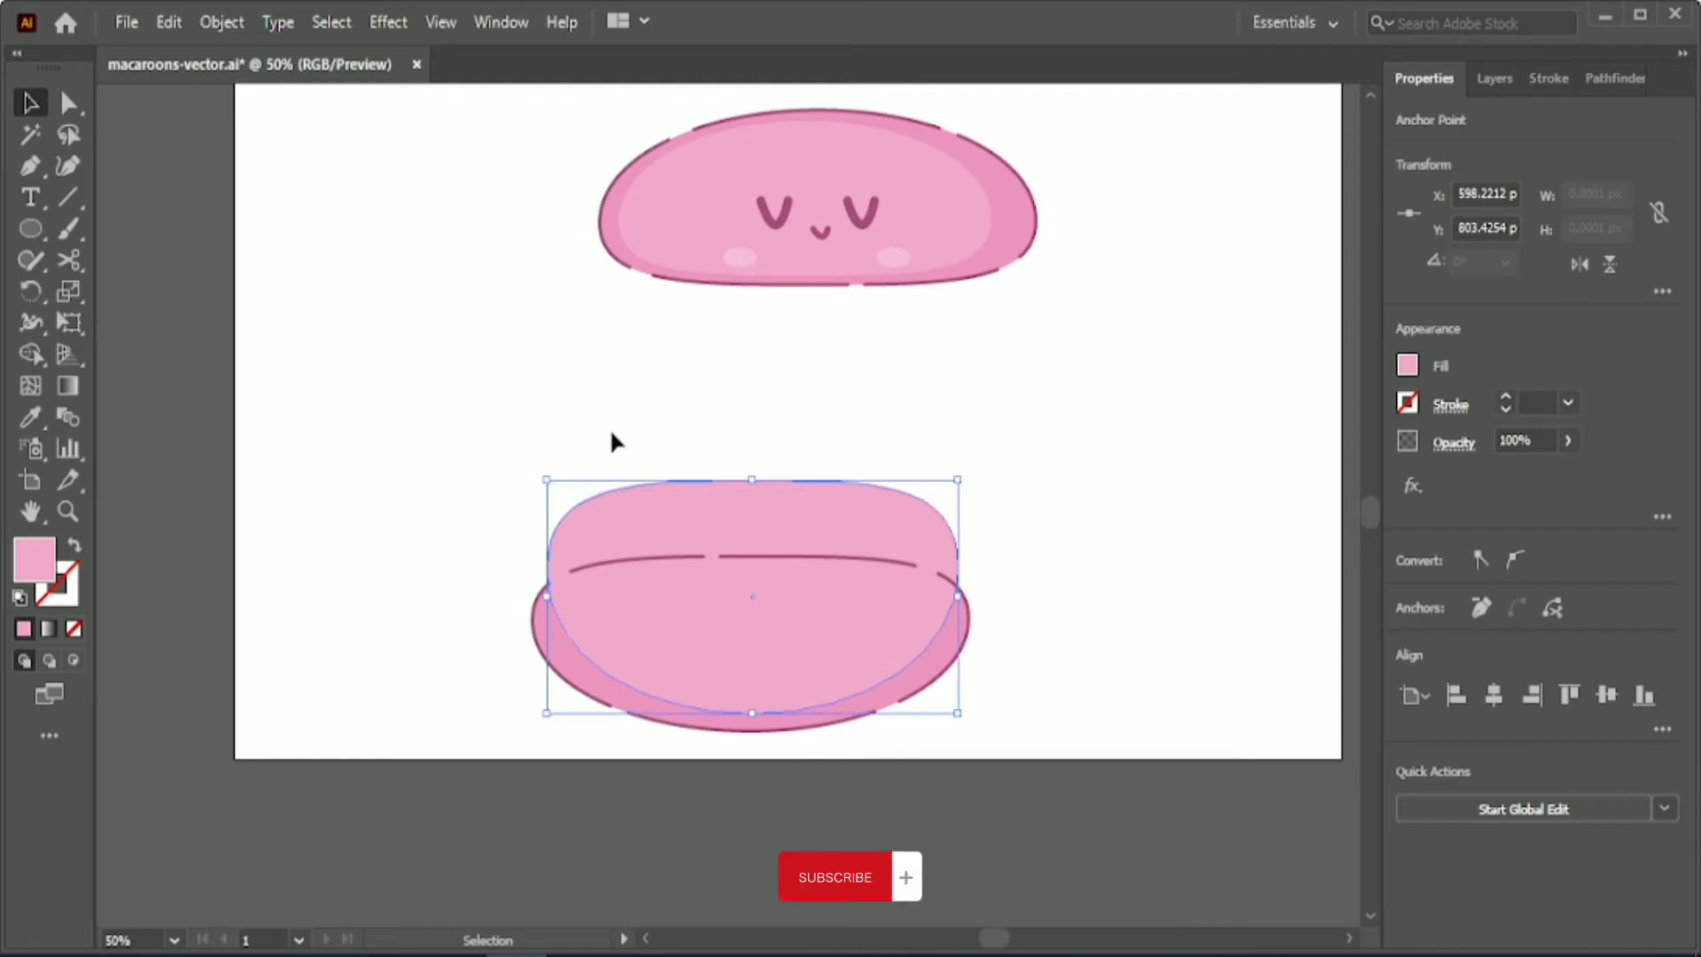
key("Up")
key("Up")
key("Up")
key("Up")
key("Up")
key("Up")
key("Up")
key("Up")
- Nudge the whole inner shape 11 px down and 6 px left within the lower shell
left_click(606, 364)
left_click(687, 634)
key("Down")
key("Down")
key("Down")
key("Down")
key("Down")
key("Down")
key("Down")
key("Left")
key("Left")
key("Left")
key("Left")
key("Left")
key("Left")
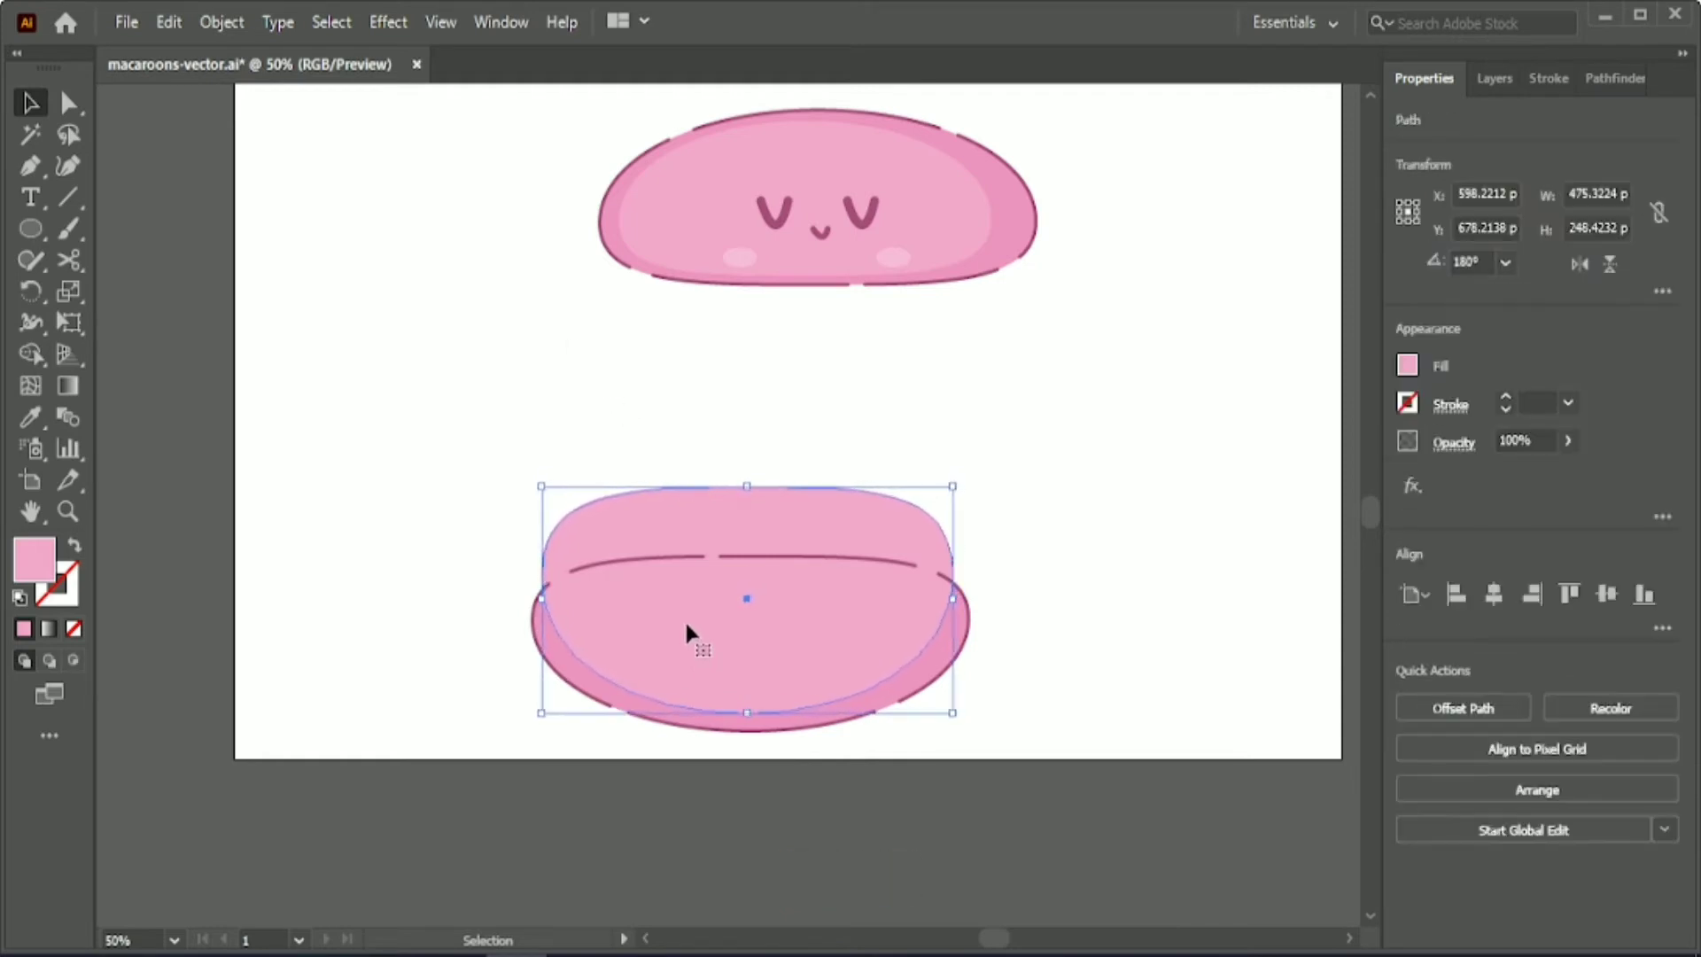
key("Down")
key("Down")
key("Down")
key("Down")
- Remove the part of the inner shape that extends above the lower shell with the Shape Builder
left_click(476, 402)
left_click_drag(476, 403, 779, 646)
left_click(43, 254)
left_click(624, 507, "alt")
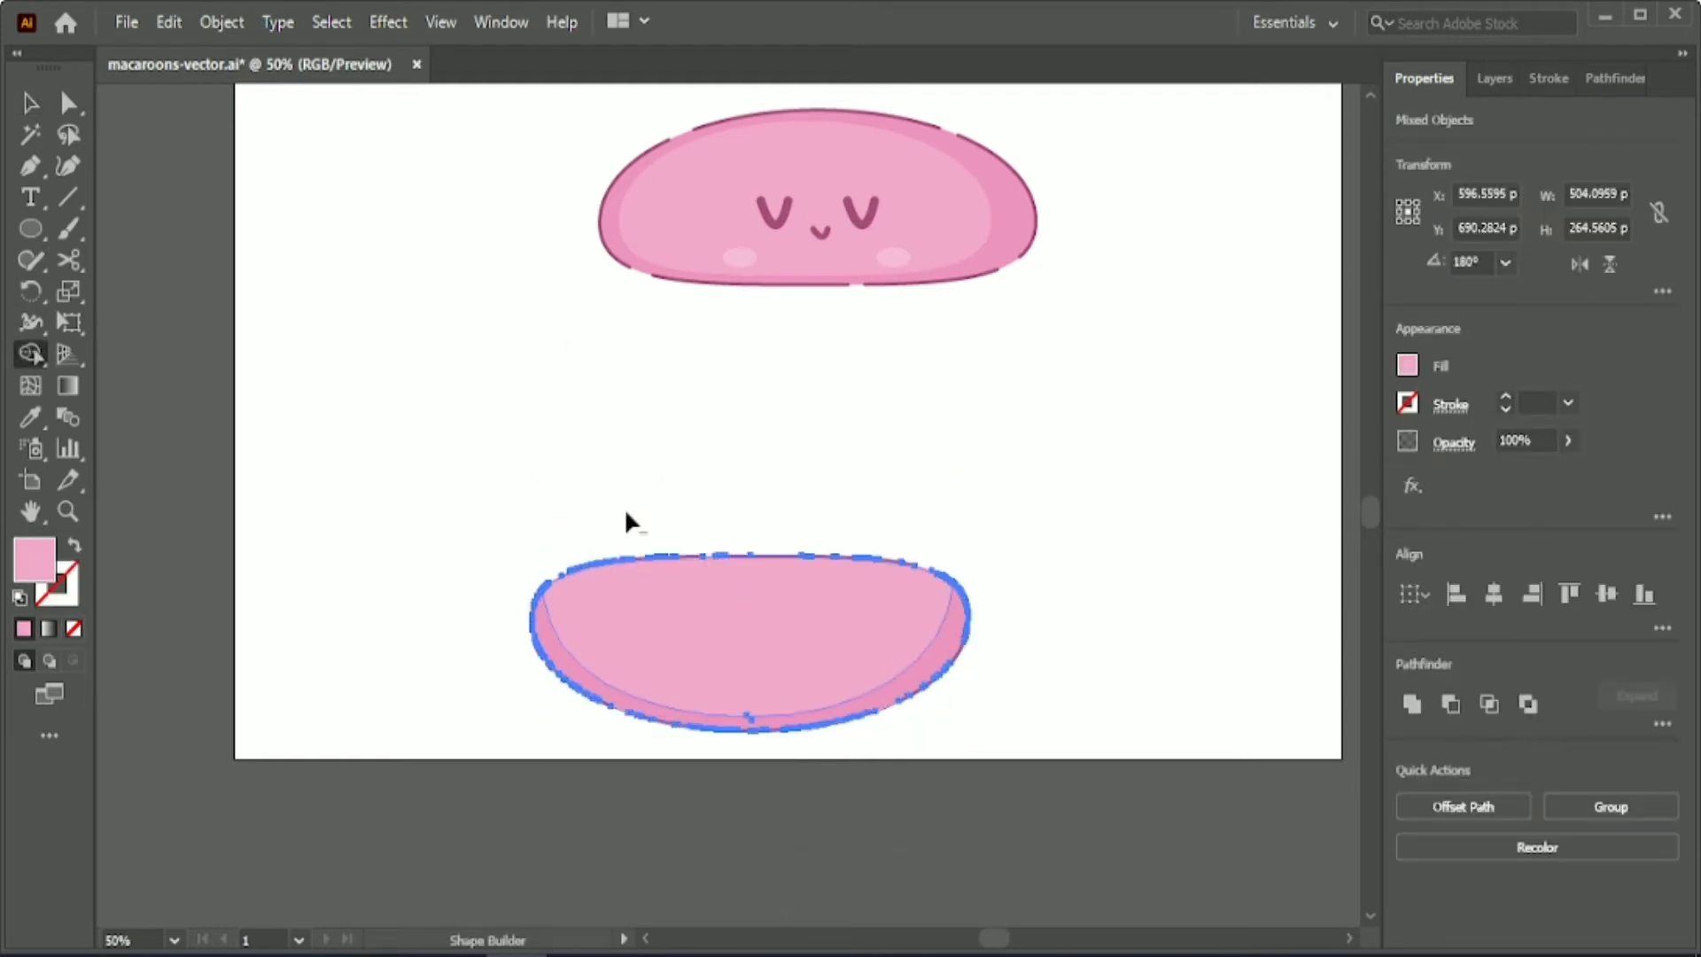
key("v")
- Group the lower shell's parts and move the group about 113 px right and 44 px down
left_click(561, 460)
left_click_drag(484, 473, 1022, 778)
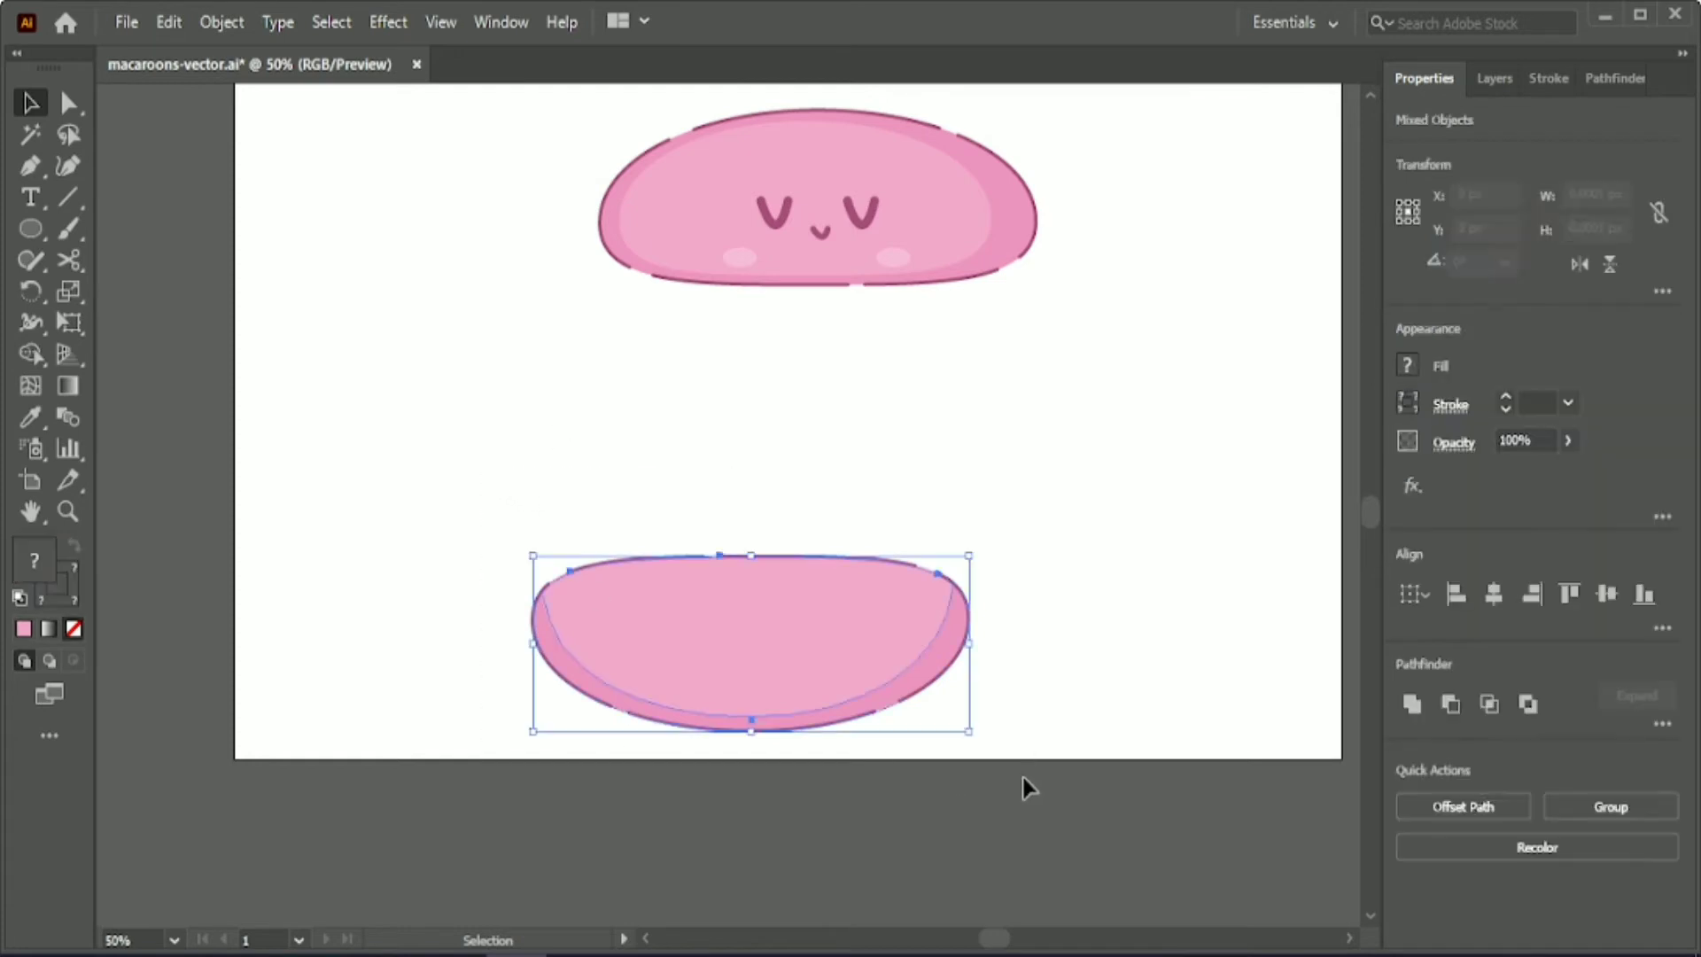
key("ctrl+g")
left_click_drag(859, 644, 957, 684)
left_click(854, 430)
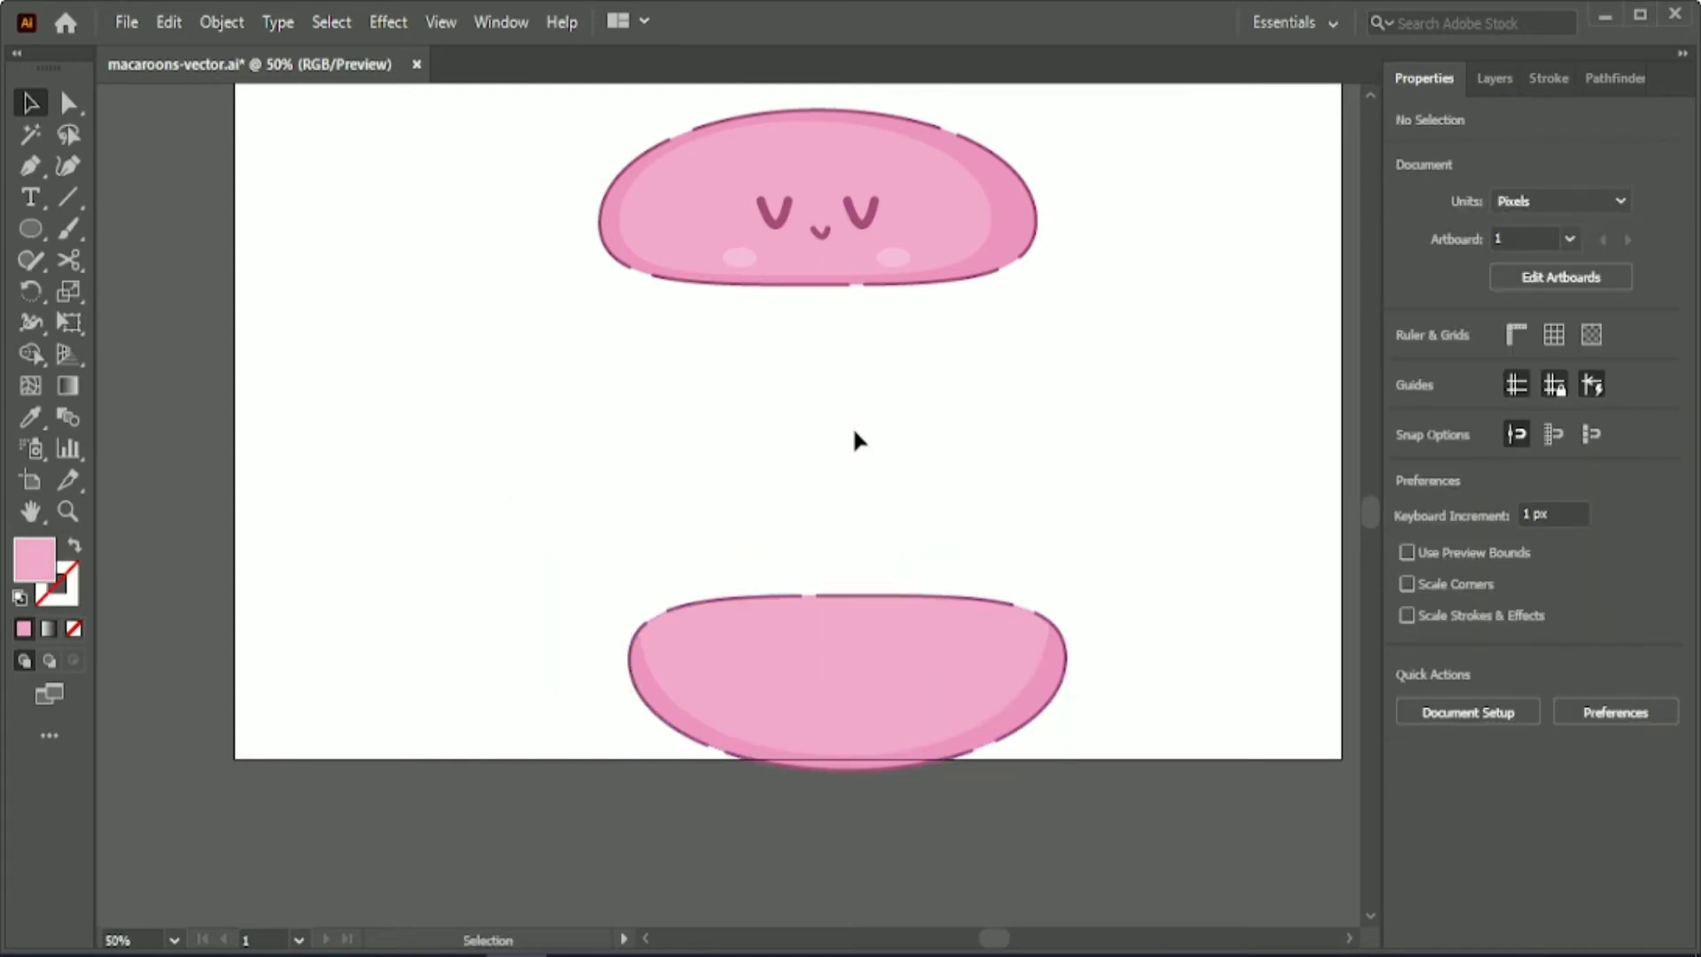
- Draw an ellipse about 557 by 409 px between the shells and fill it with the palest pink from the palette
left_click(32, 230)
left_click_drag(549, 312, 1032, 684)
key("i")
scroll(953, 91, "up", 3)
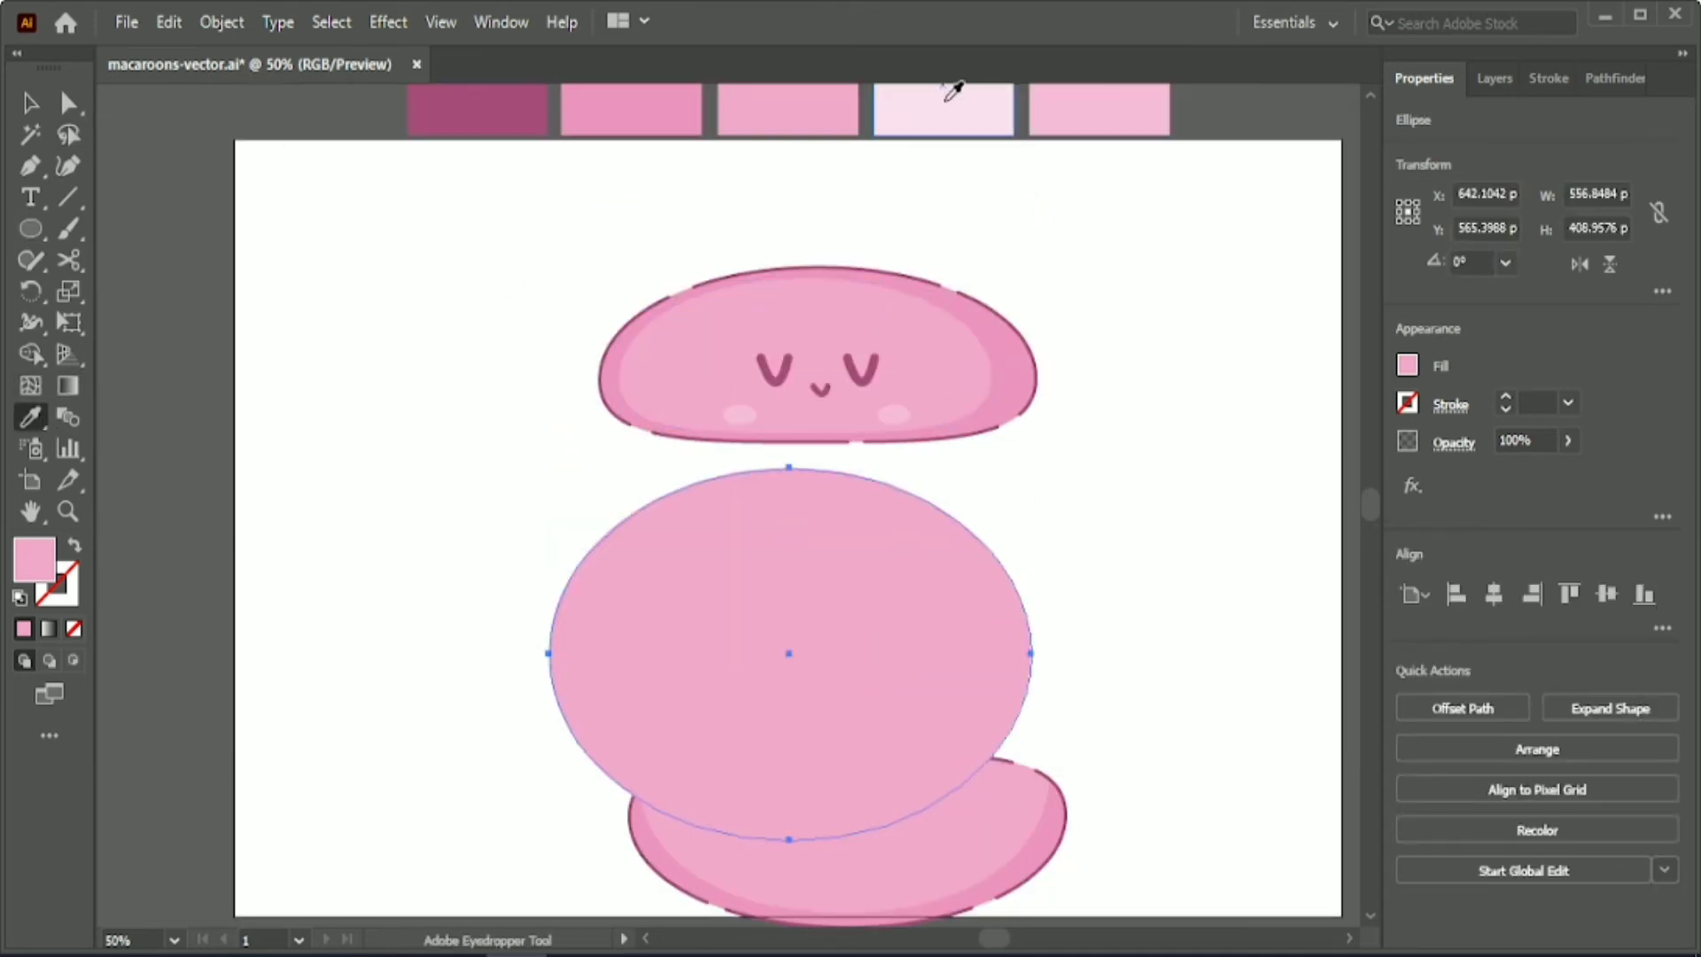
left_click(949, 96)
- Flatten the pale ellipse by lowering its top anchor 55 px and raising its bottom anchor about 62 px
key("a")
scroll(801, 455, "down", 2)
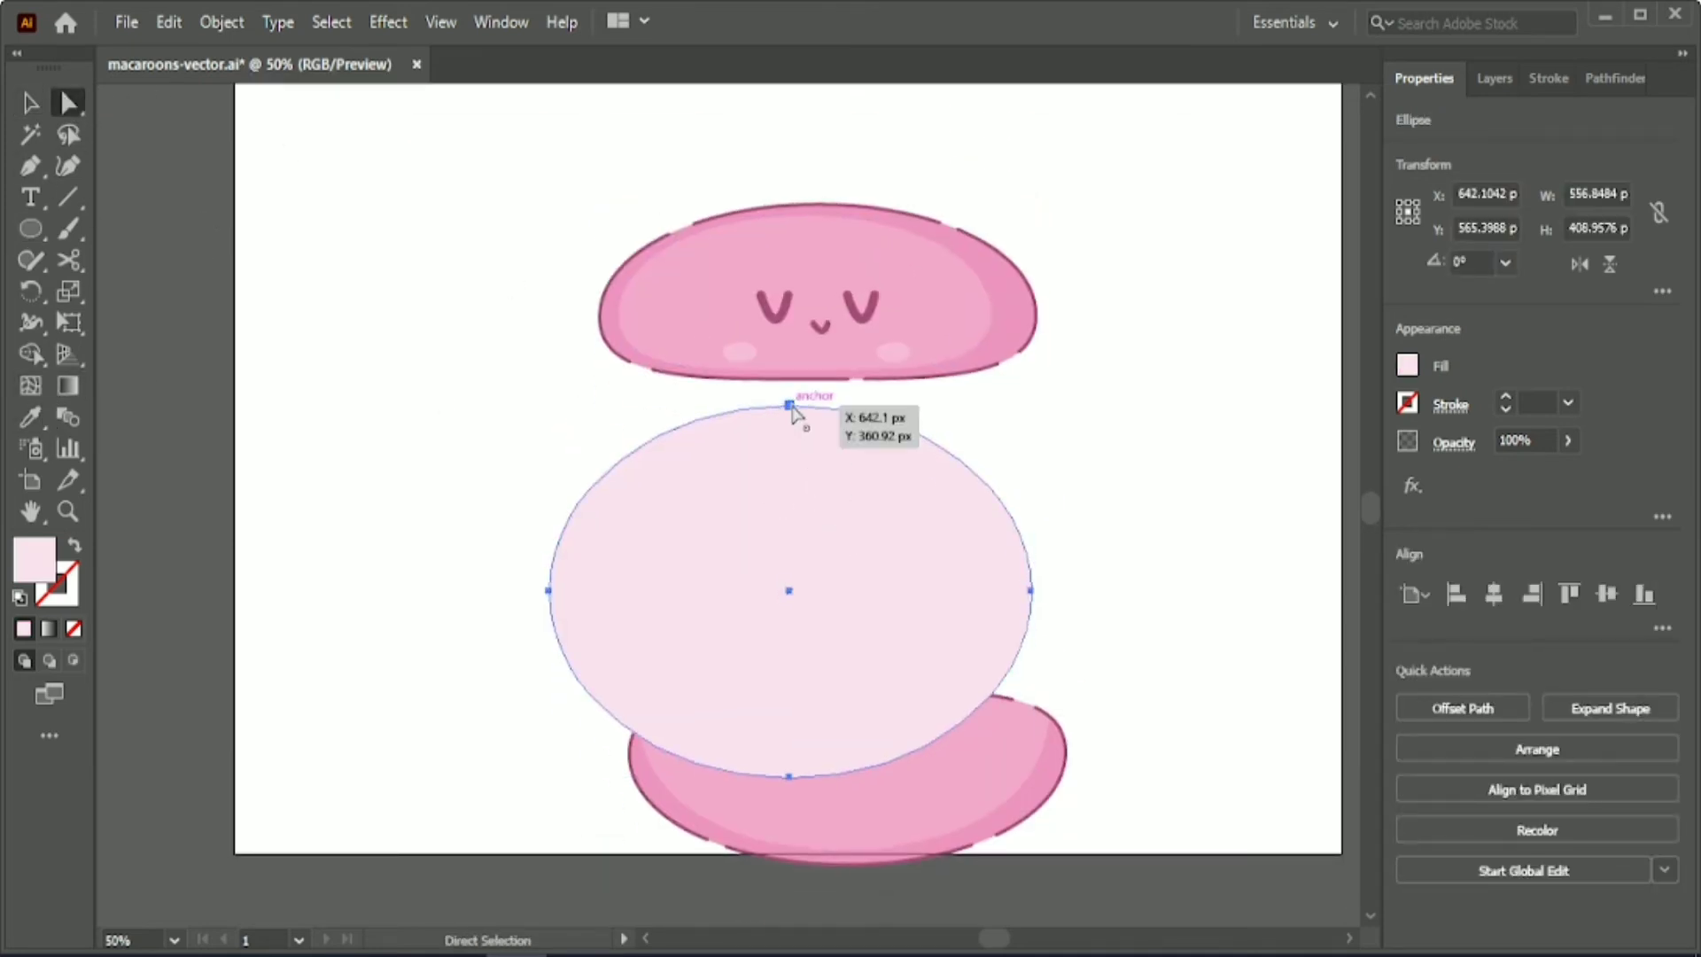
left_click(791, 406)
key("Down")
key("Down")
key("Down")
key("Down")
key("Down")
key("Down")
key("Down")
key("Down")
key("Down")
key("Down")
key("Down")
key("Down")
key("Down")
key("Down")
key("Down")
key("Down")
key("Down")
key("Down")
key("Down")
key("Down")
left_click(790, 777)
key("Up")
key("Up")
key("Up")
key("Up")
key("Up")
key("Up")
key("Up")
key("Up")
key("Up")
key("Up")
key("Up")
key("Up")
key("Up")
key("Up")
key("Up")
key("Up")
key("Up")
key("Up")
key("Up")
key("Up")
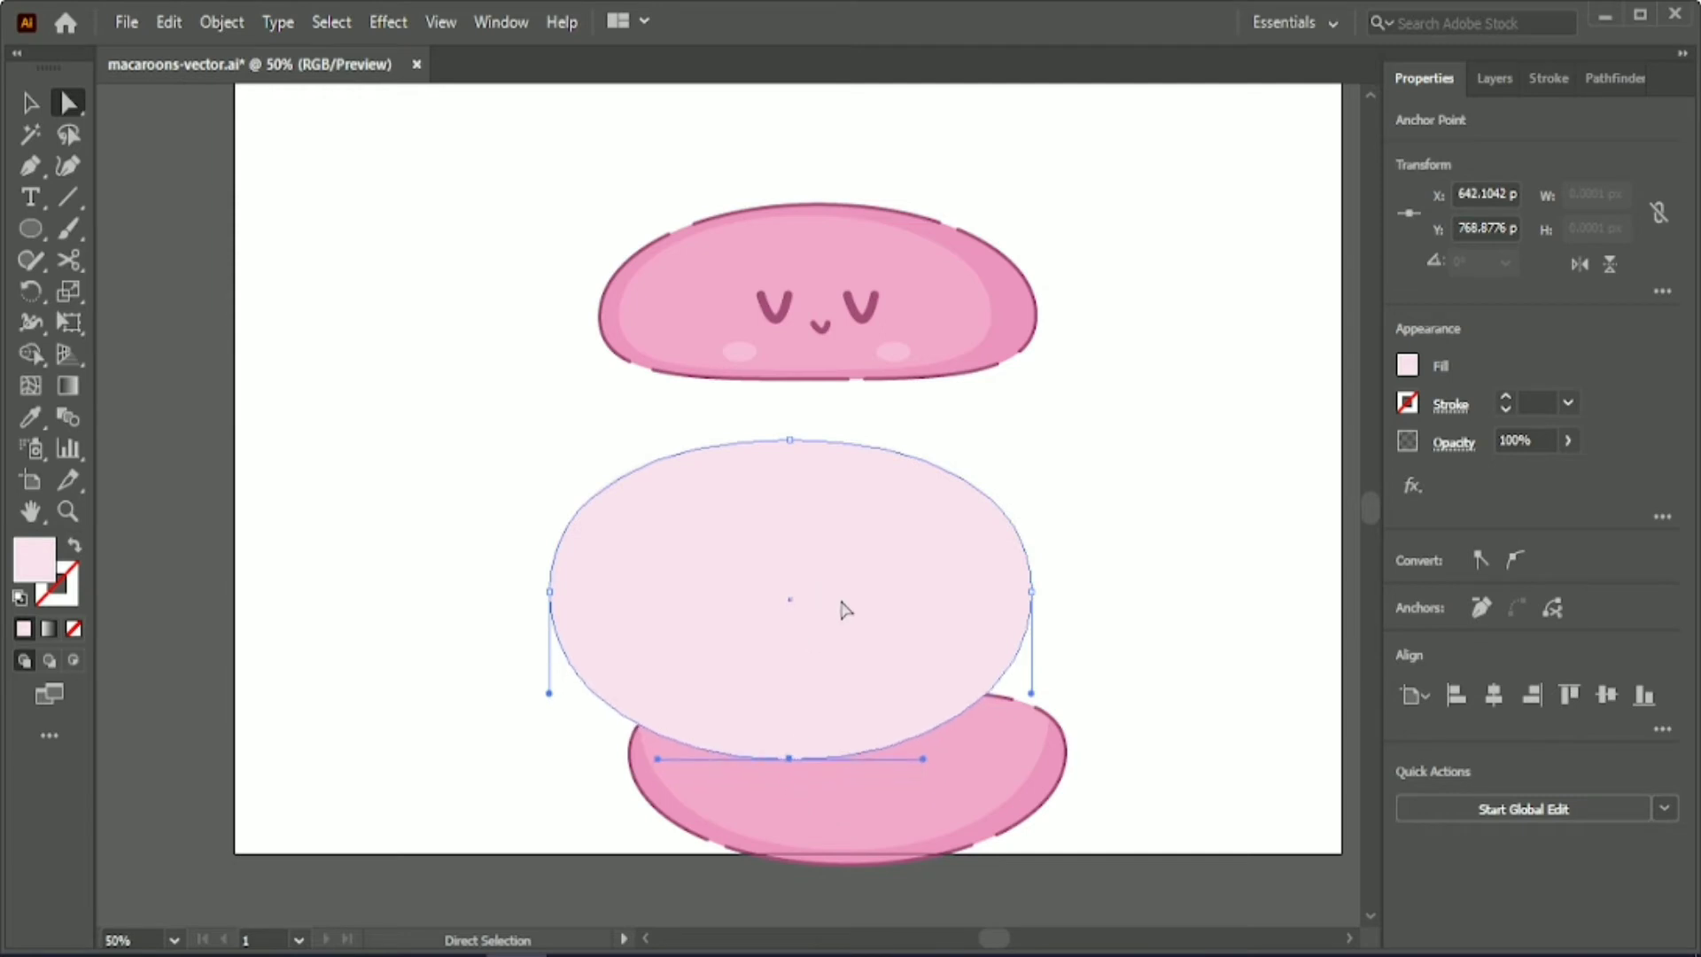
key("Up")
key("Up")
key("Up")
key("Up")
key("Up")
key("Up")
key("Up")
key("Up")
key("Up")
key("Up")
key("Up")
key("Up")
key("Up")
key("Up")
key("Up")
key("Up")
key("Up")
key("Up")
key("Up")
key("Up")
left_click_drag(789, 440, 789, 444)
key("v")
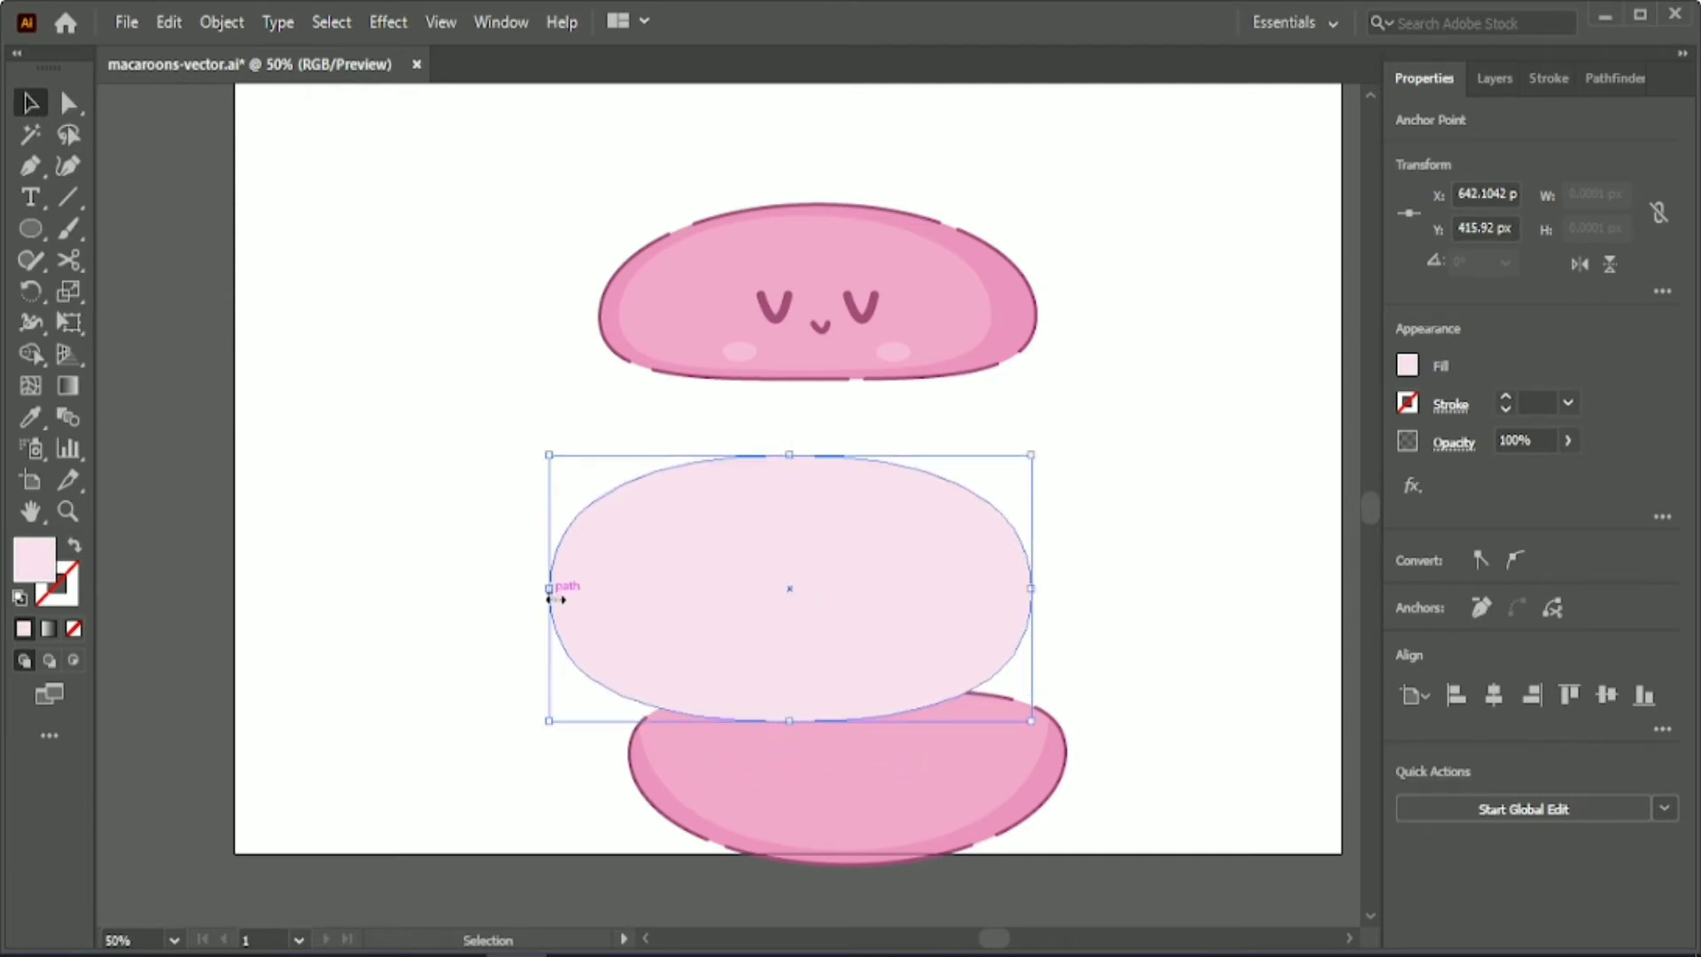
- Scale the pale shape down to about 490 px wide and align its left edge with both shells
left_click_drag(553, 592, 606, 592)
left_click(528, 243)
key("ctrl+a")
left_click(1458, 596)
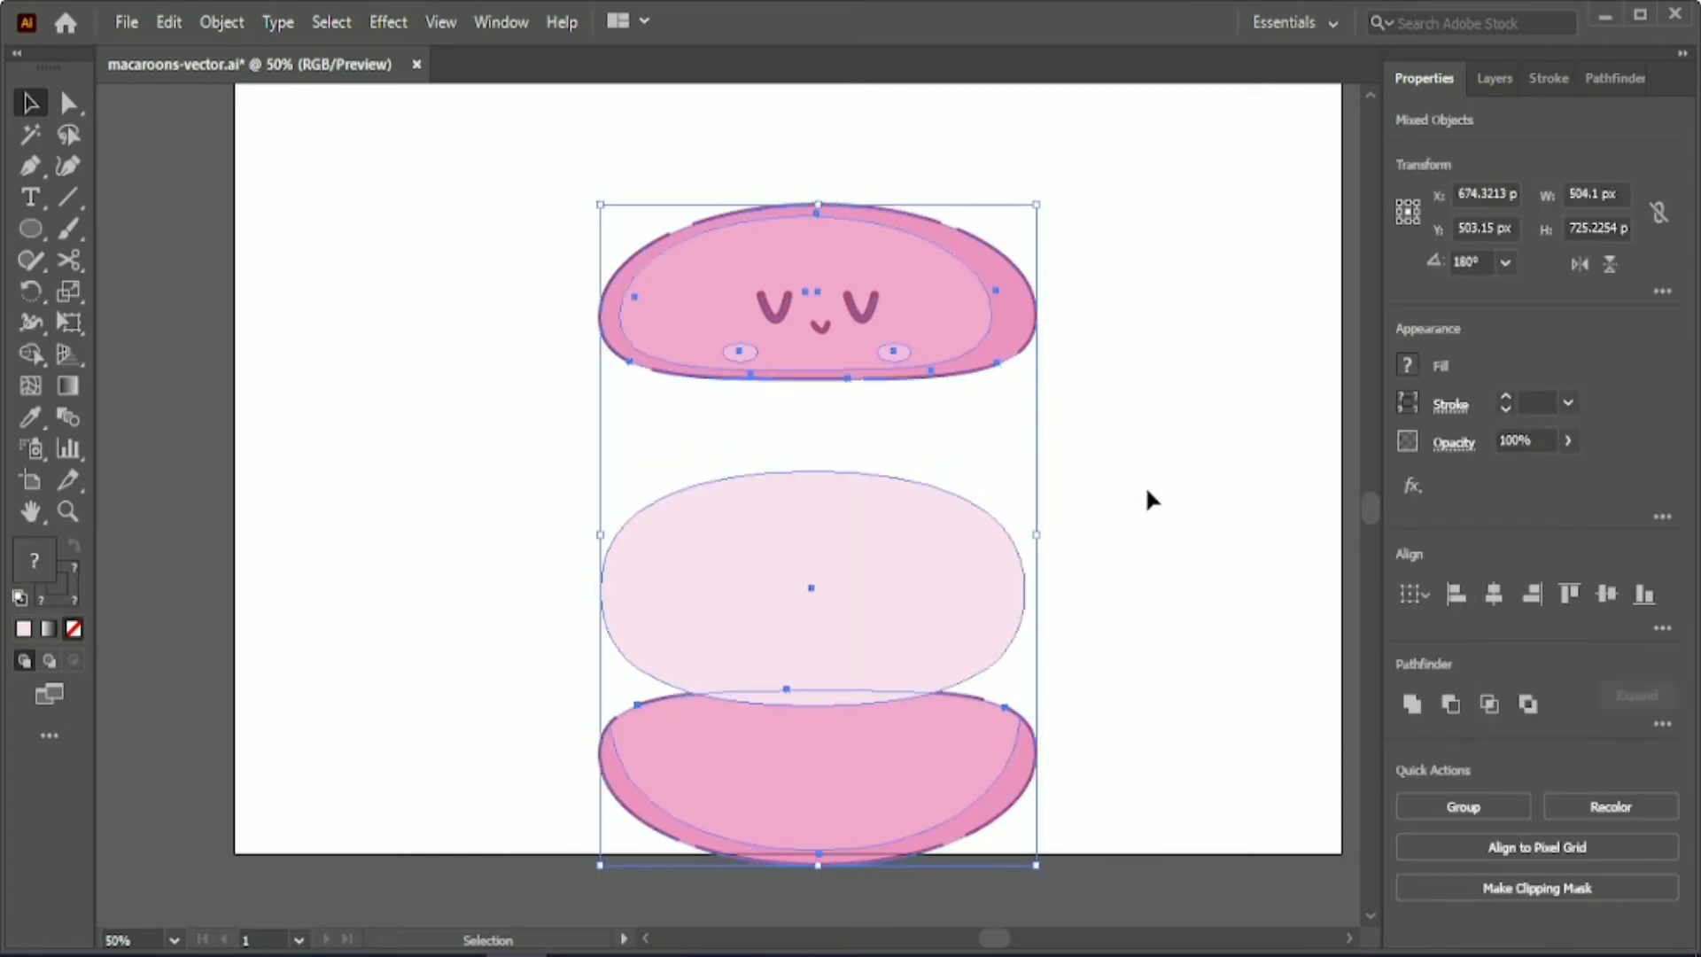
left_click_drag(523, 216, 1141, 631)
left_click(1076, 700)
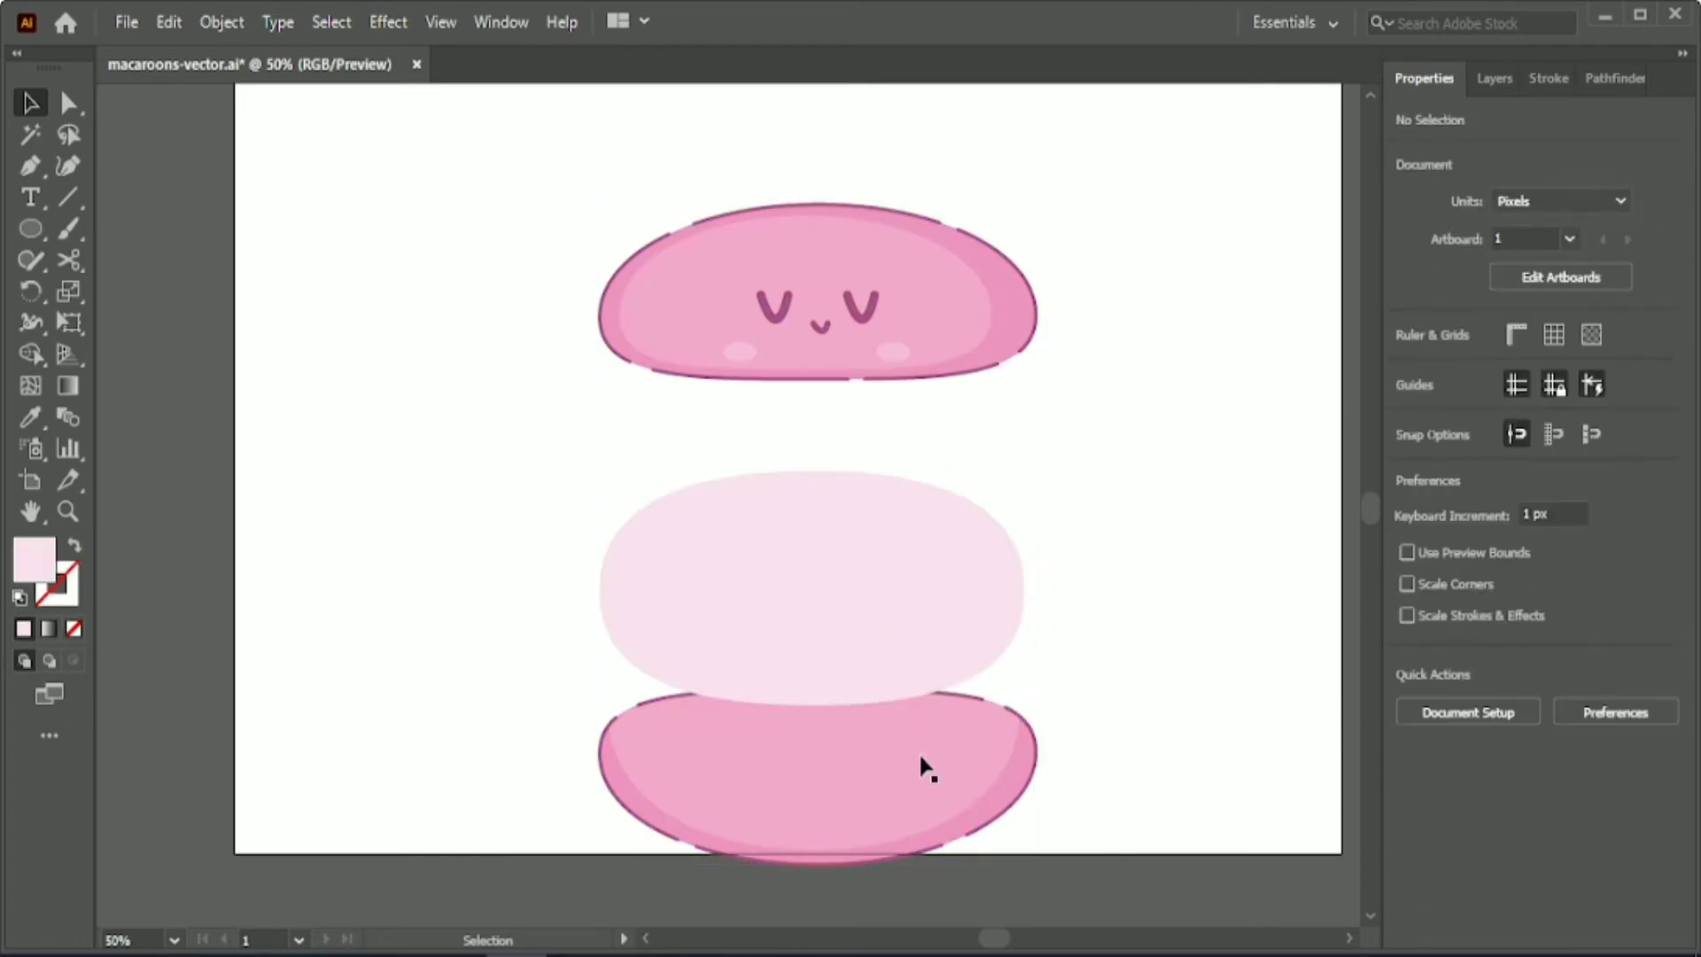
- Widen the pale shape to about 504 px so its right edge matches the shells
left_click(922, 596)
left_click_drag(1024, 588, 1037, 589)
left_click_drag(395, 228, 797, 801)
left_click(1176, 591)
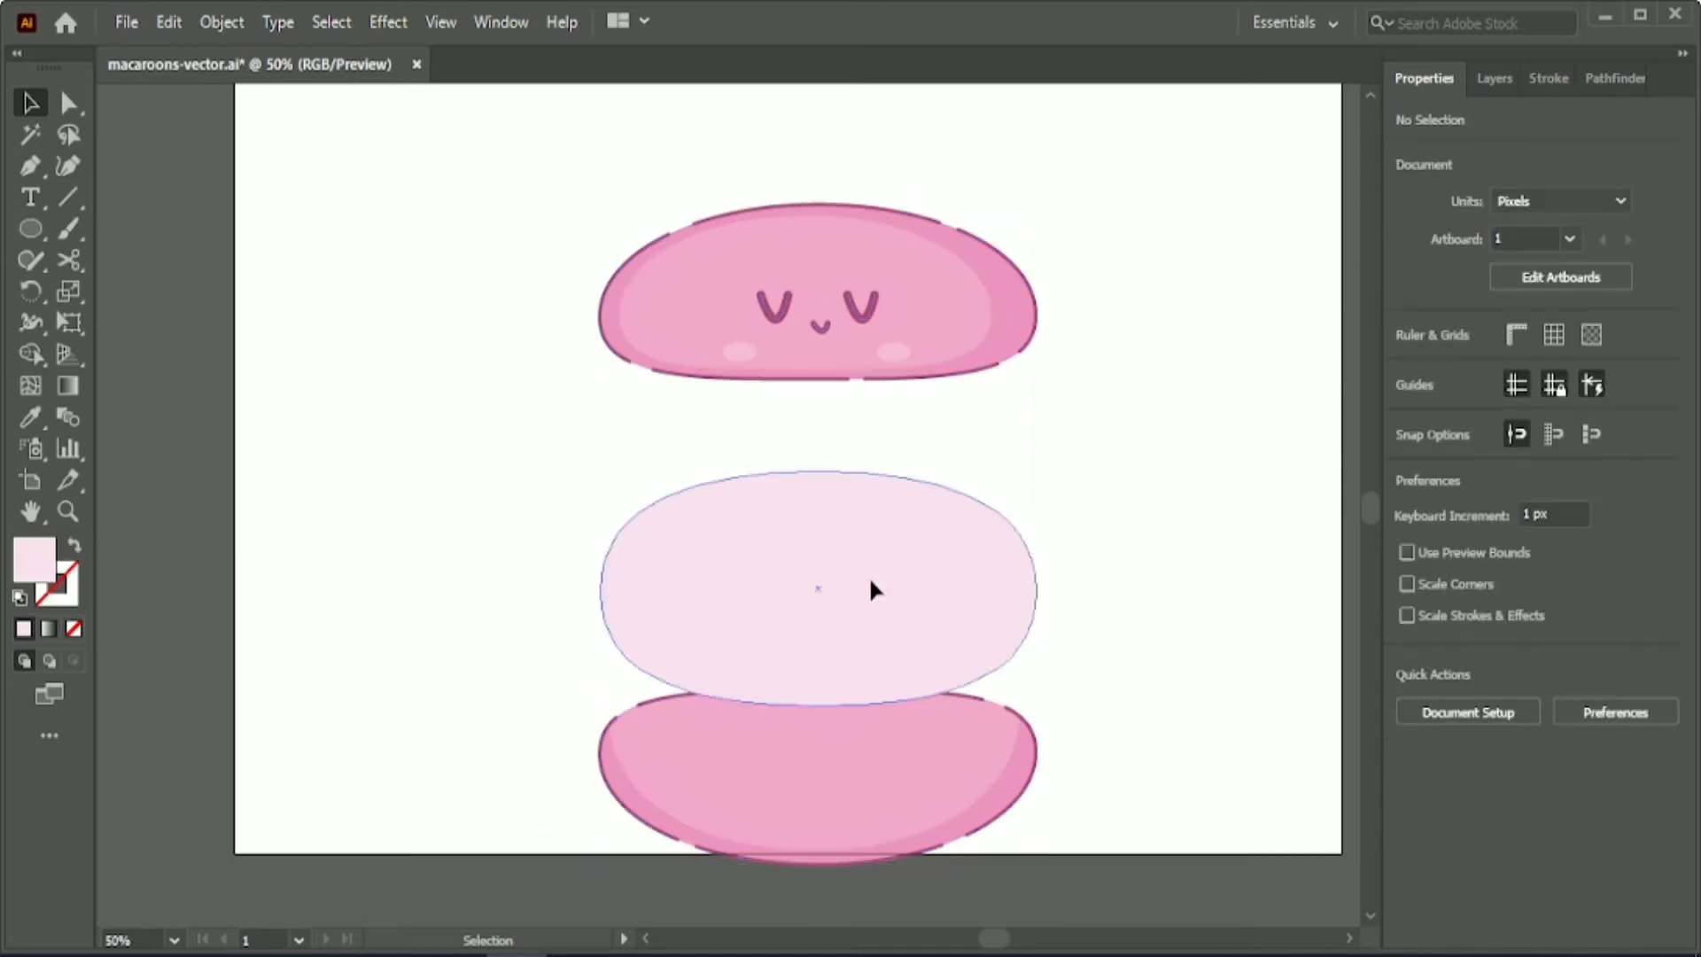
- Raise the pale shape slightly and move both shells off to its left
left_click_drag(871, 582, 874, 539)
left_click_drag(851, 299, 429, 298)
left_click_drag(794, 802, 305, 812)
- Duplicate the pale shape below itself and give the copy the upper shell's unfilled 4 pt dark pink outline
left_click_drag(840, 544, 848, 795)
left_click(29, 418)
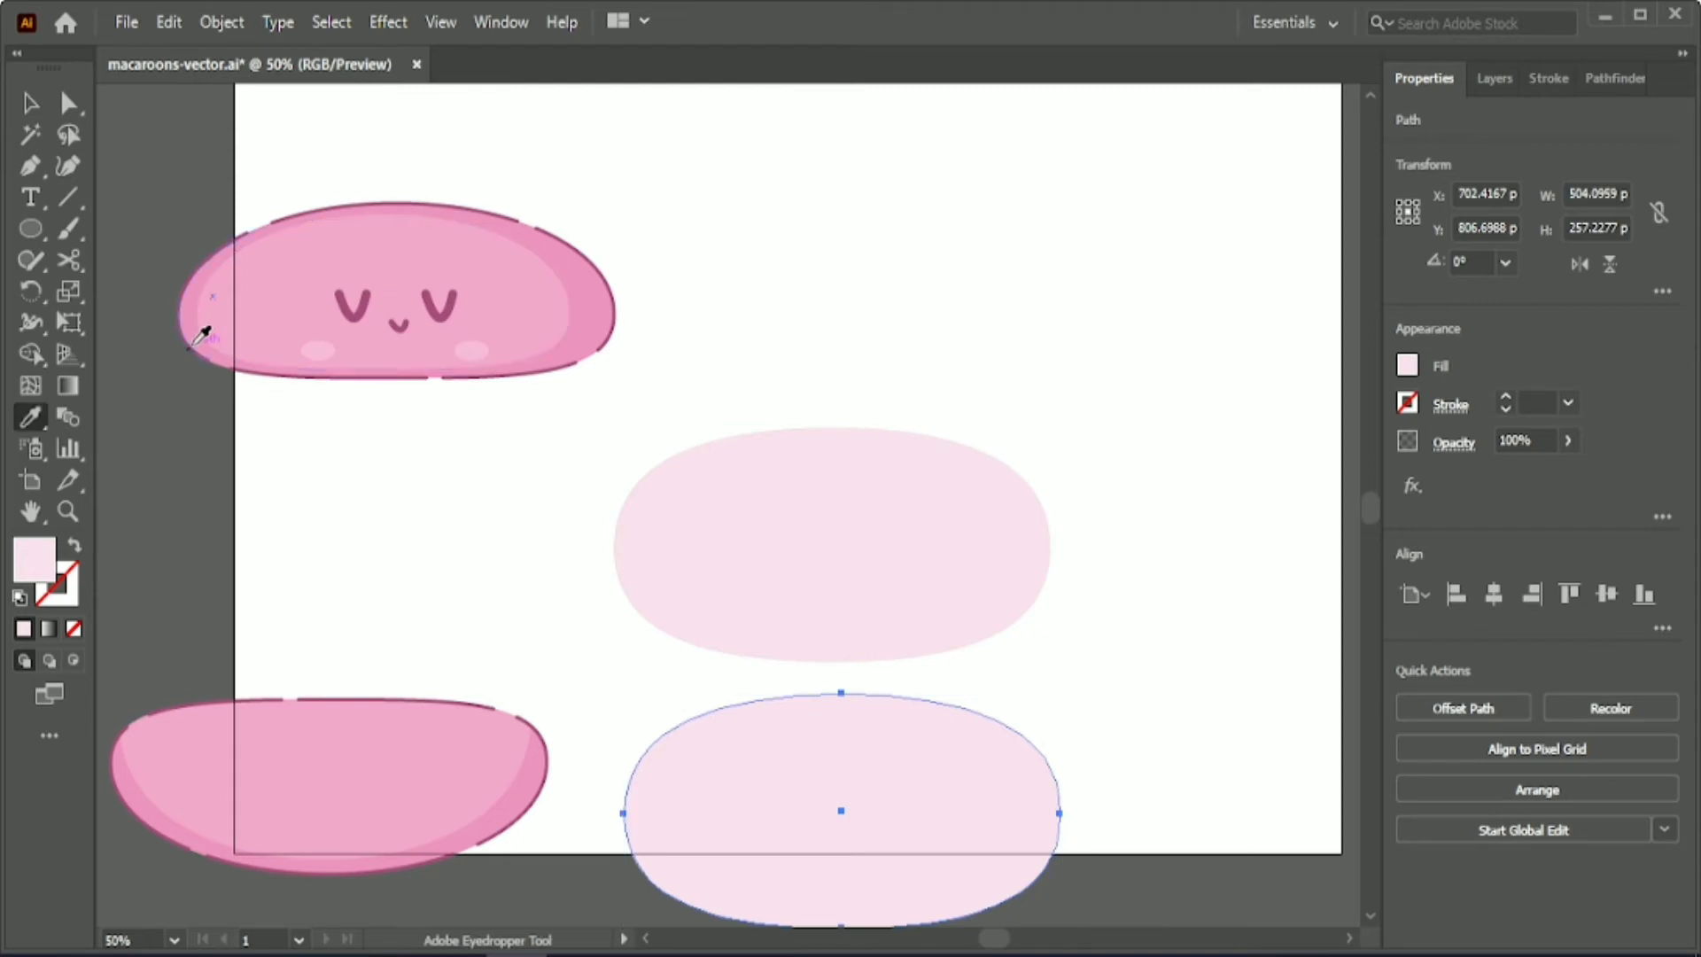
left_click(201, 327)
key("v")
- Move the pale filled shape and its outline copy up on the artboard, keeping them apart
scroll(797, 233, "down", 4)
left_click_drag(879, 315, 880, 166)
scroll(890, 212, "up", 3)
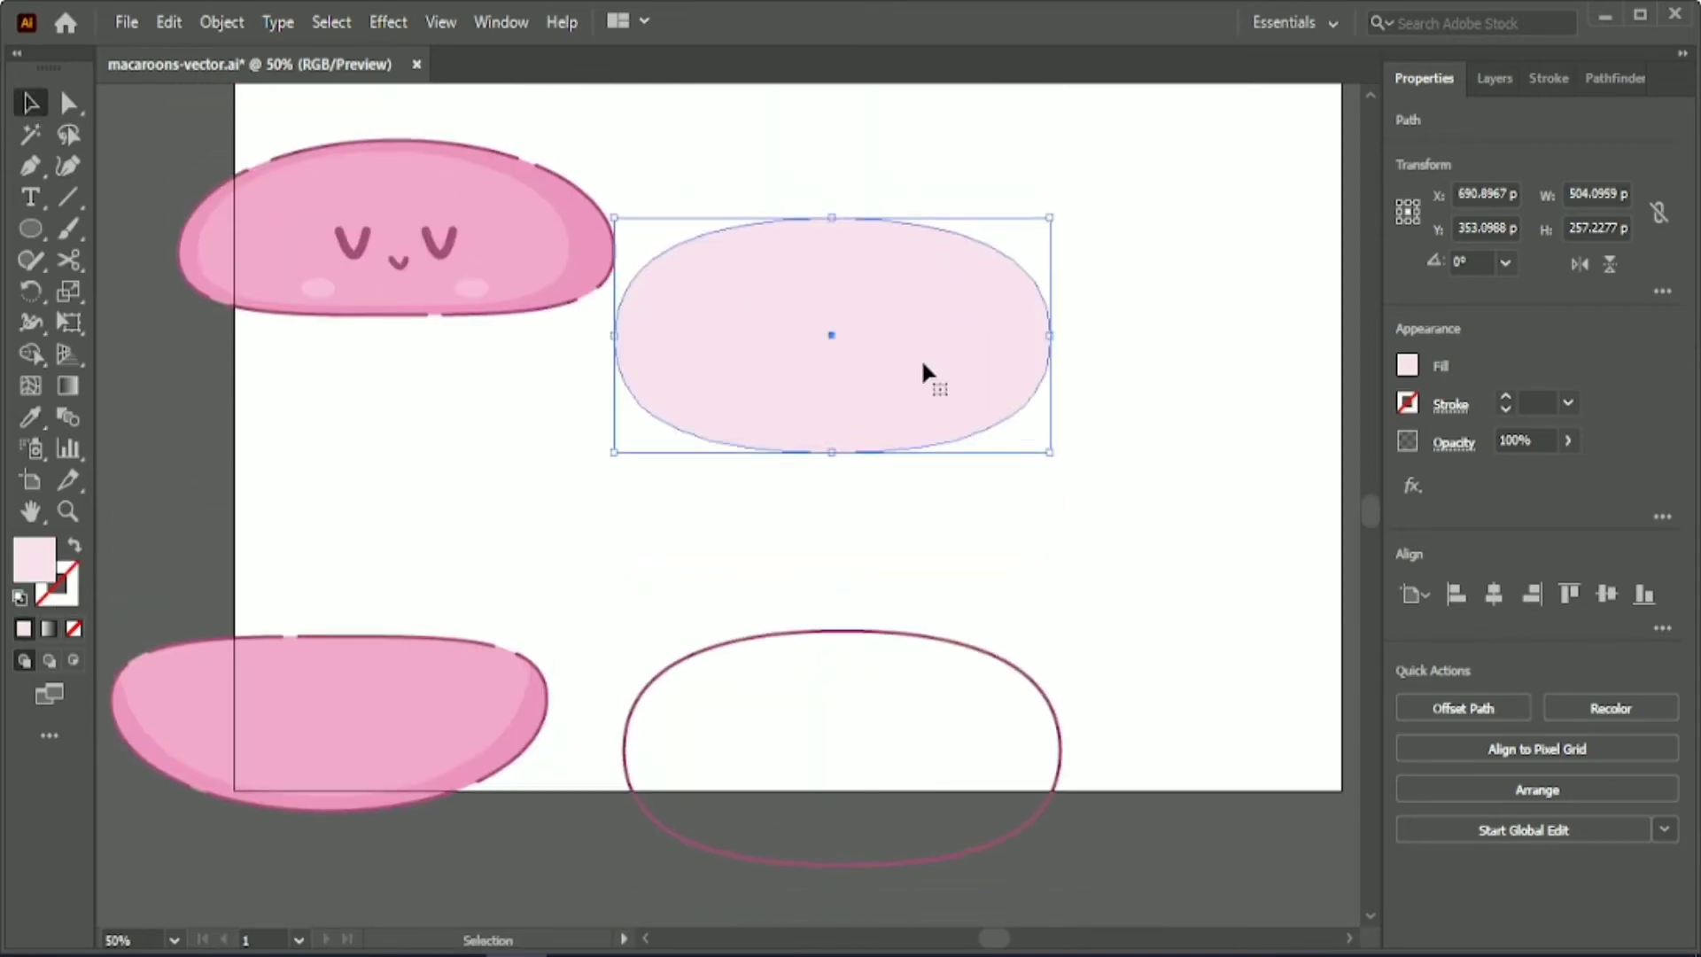
left_click_drag(922, 358, 955, 211)
left_click_drag(880, 631, 880, 438)
left_click(531, 390)
- Cut small gaps in the outline at its upper left, lower left and lower right with the Scissors tool, deleting the cut pieces
left_click(68, 260)
scroll(653, 509, "up", 2)
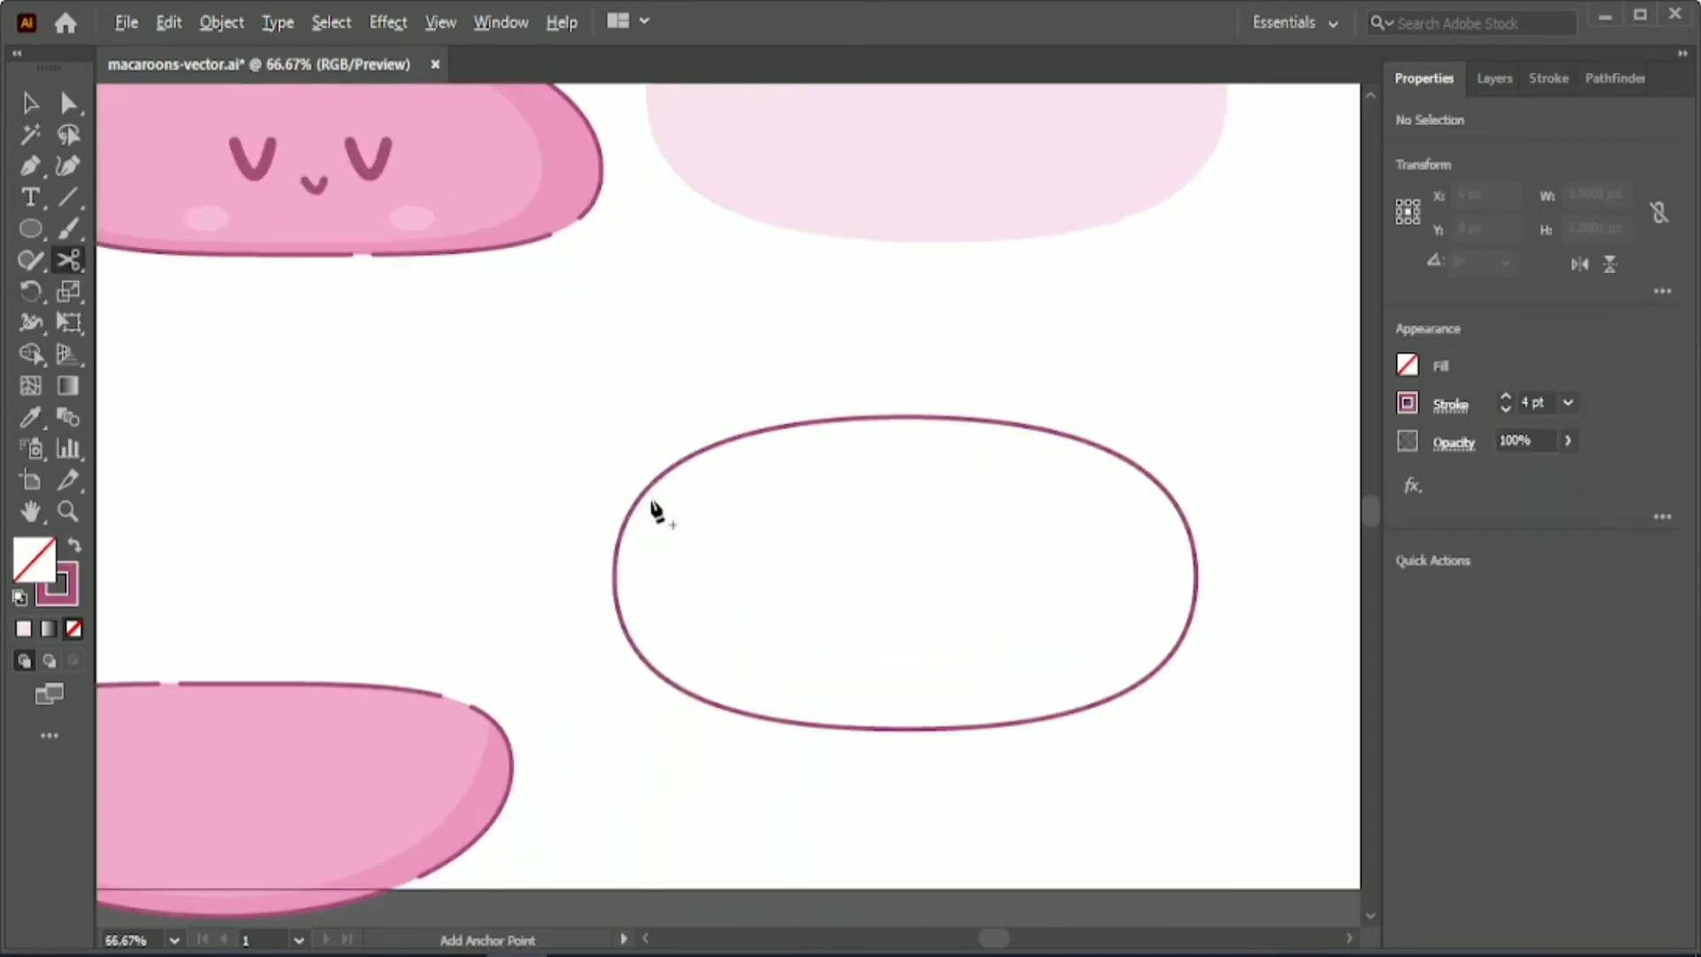
left_click(703, 434)
left_click(32, 104)
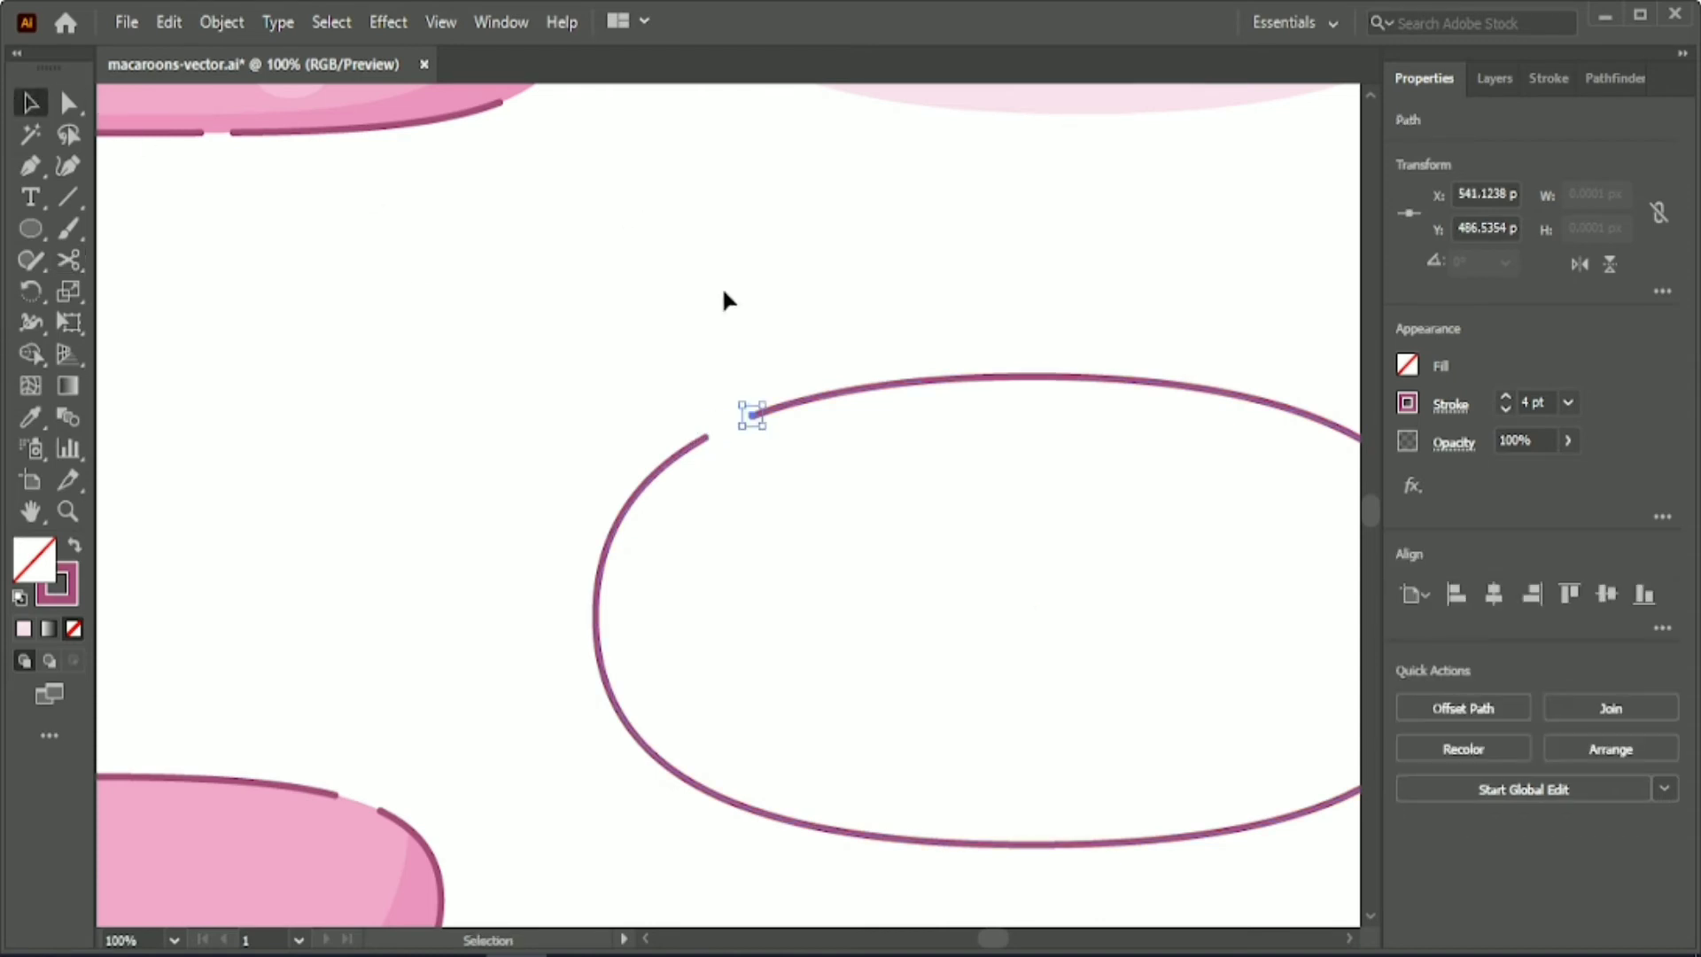
scroll(727, 294, "down", 1)
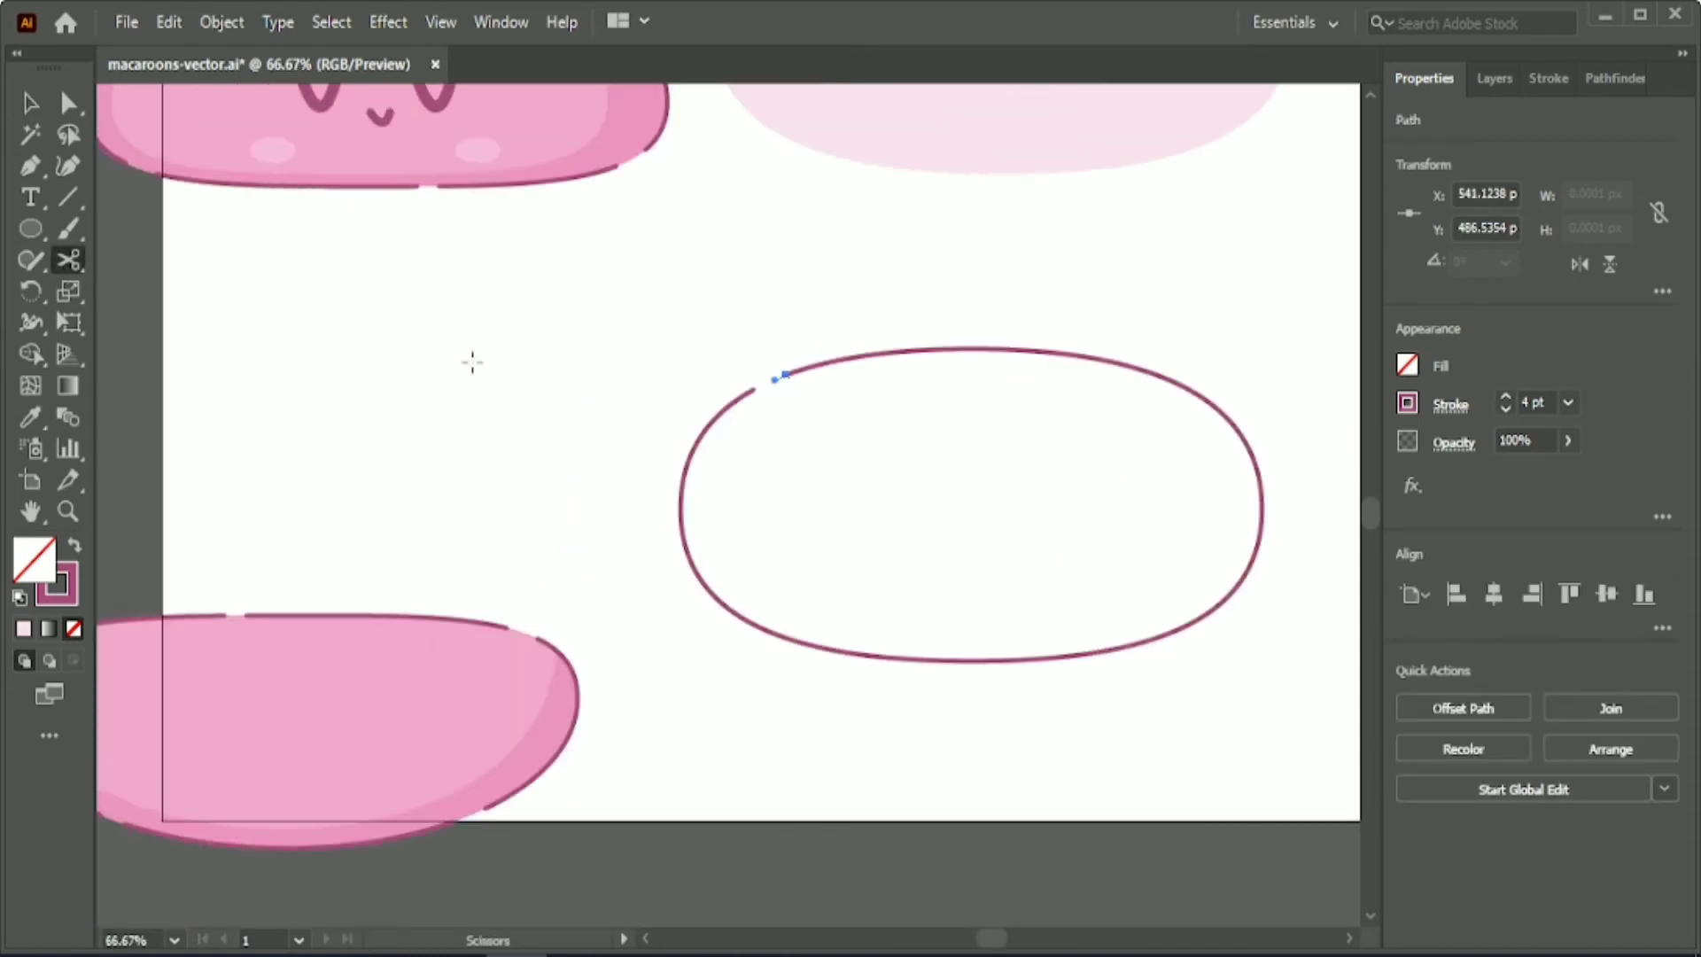
left_click(757, 627)
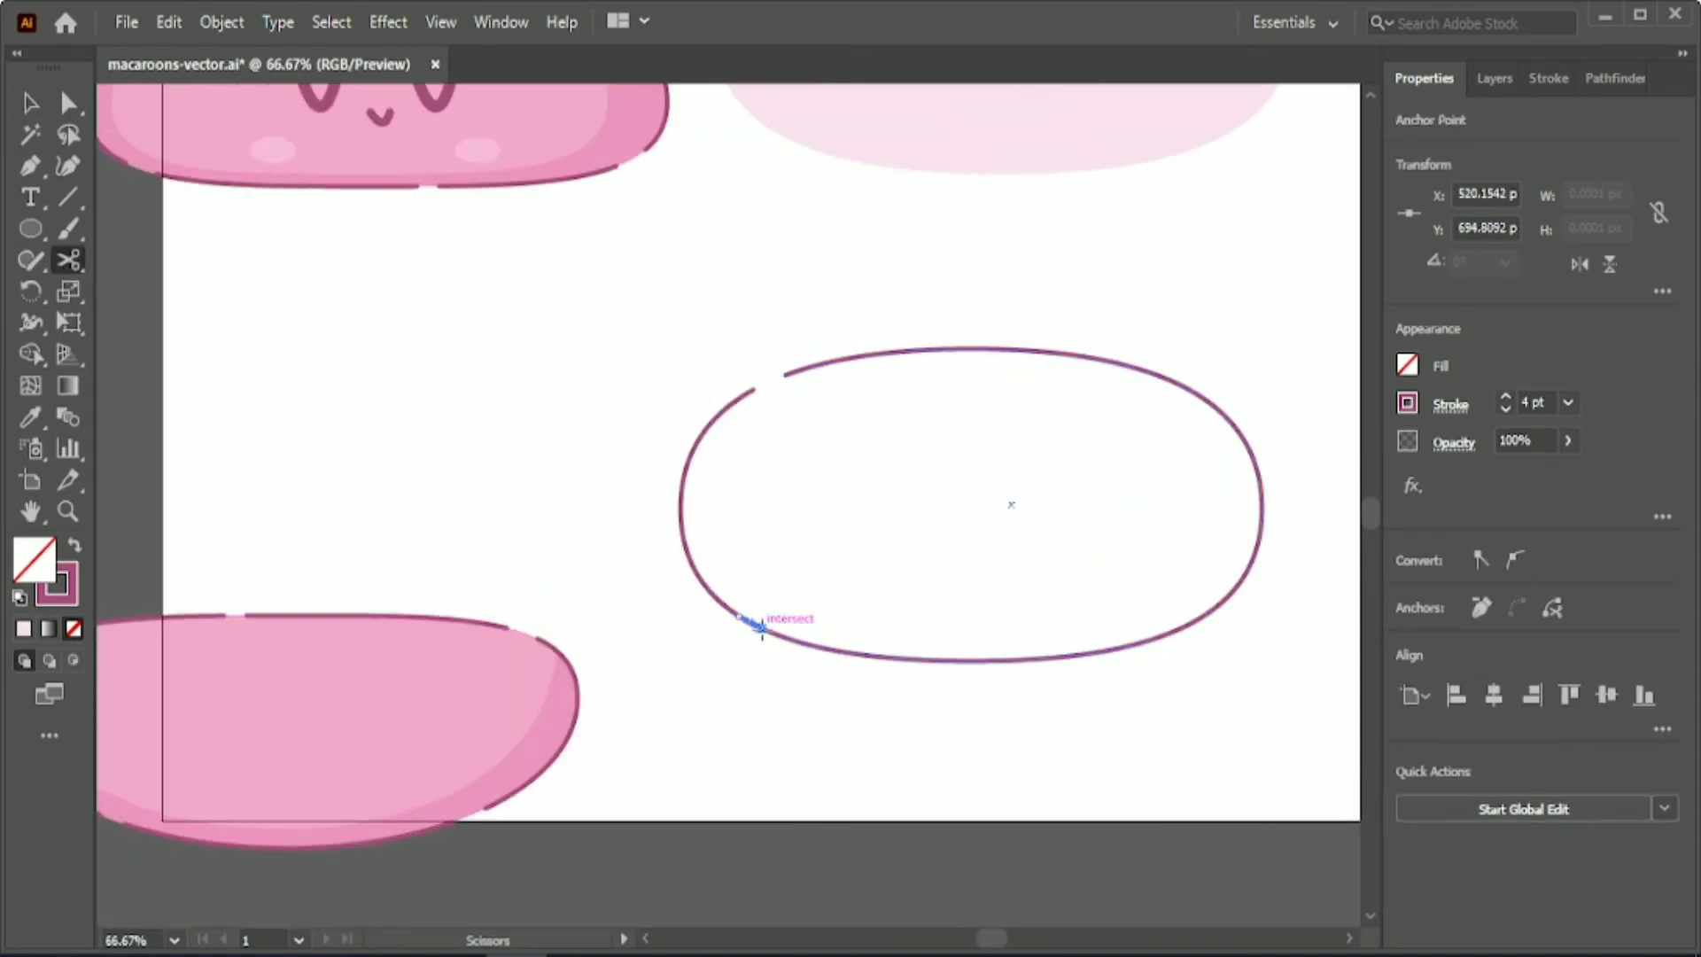
key("v")
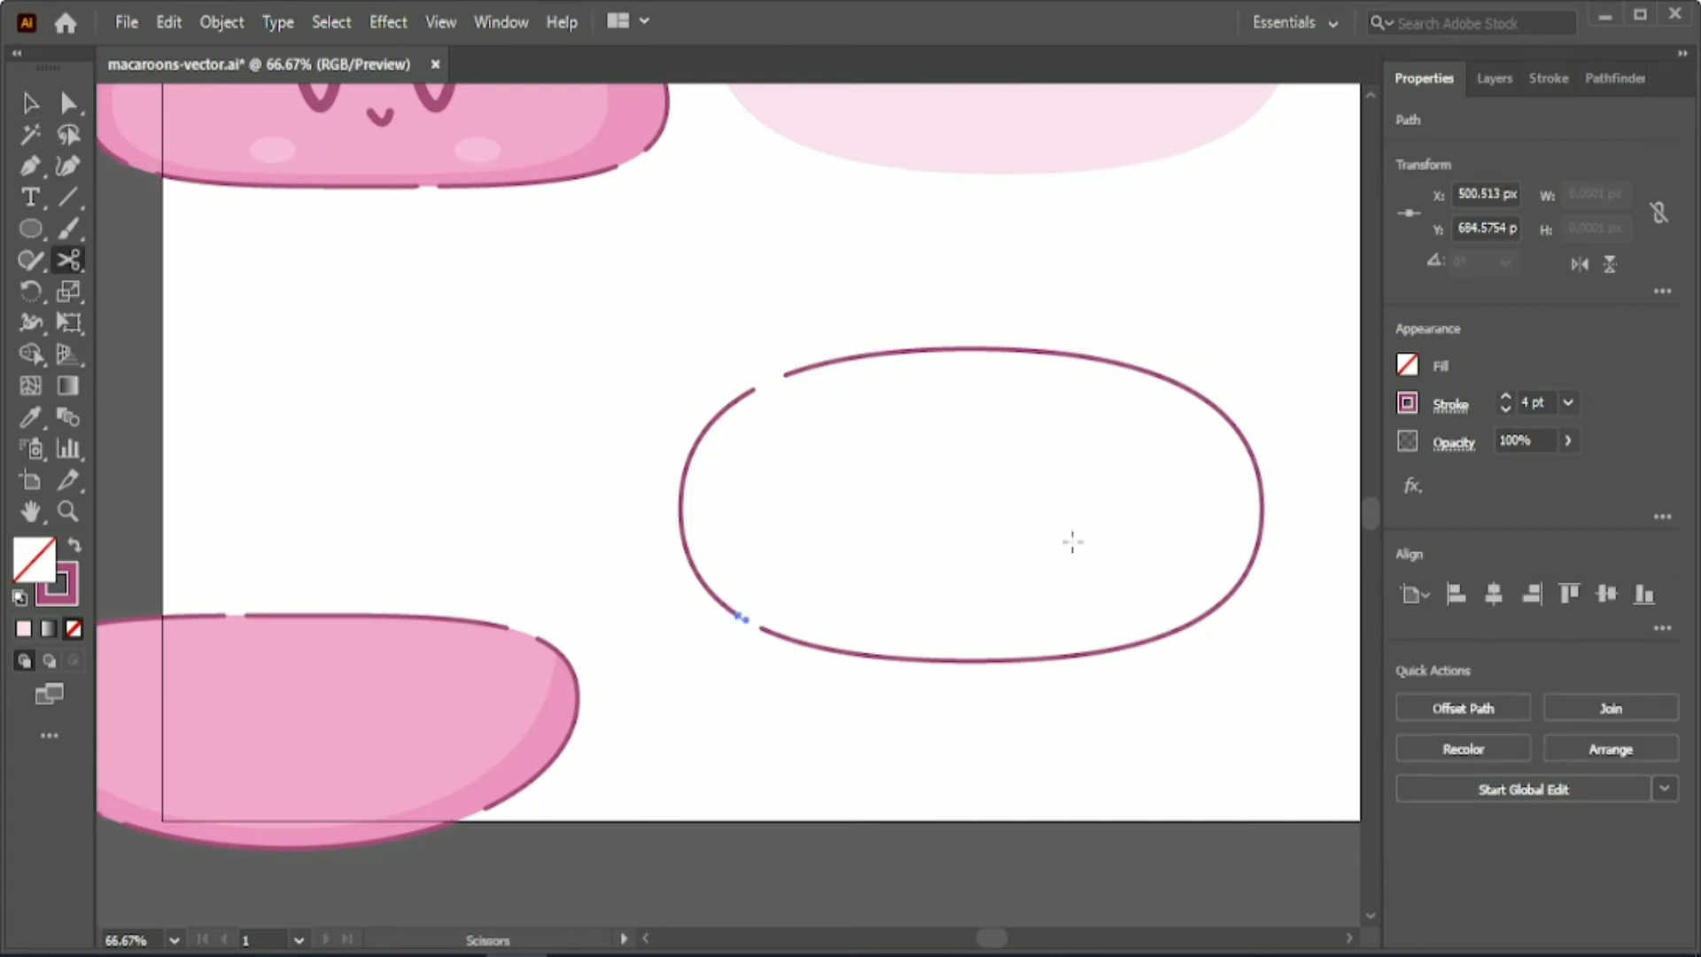
left_click(1062, 656)
left_click(1096, 652)
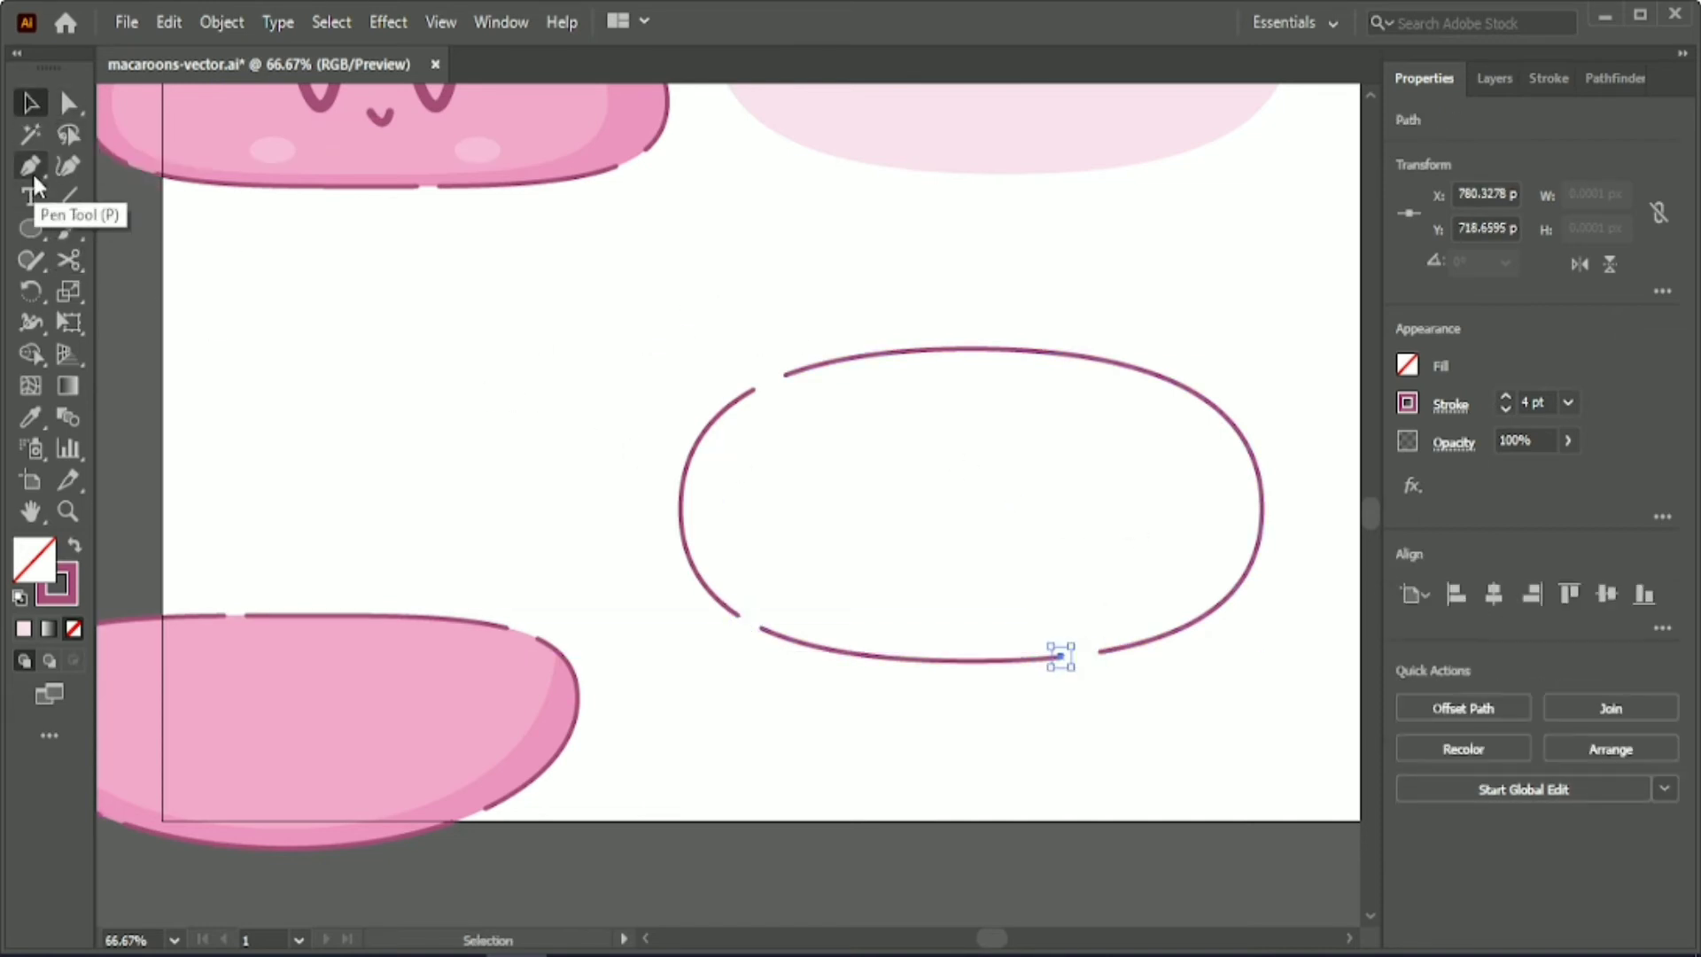
left_click(31, 167)
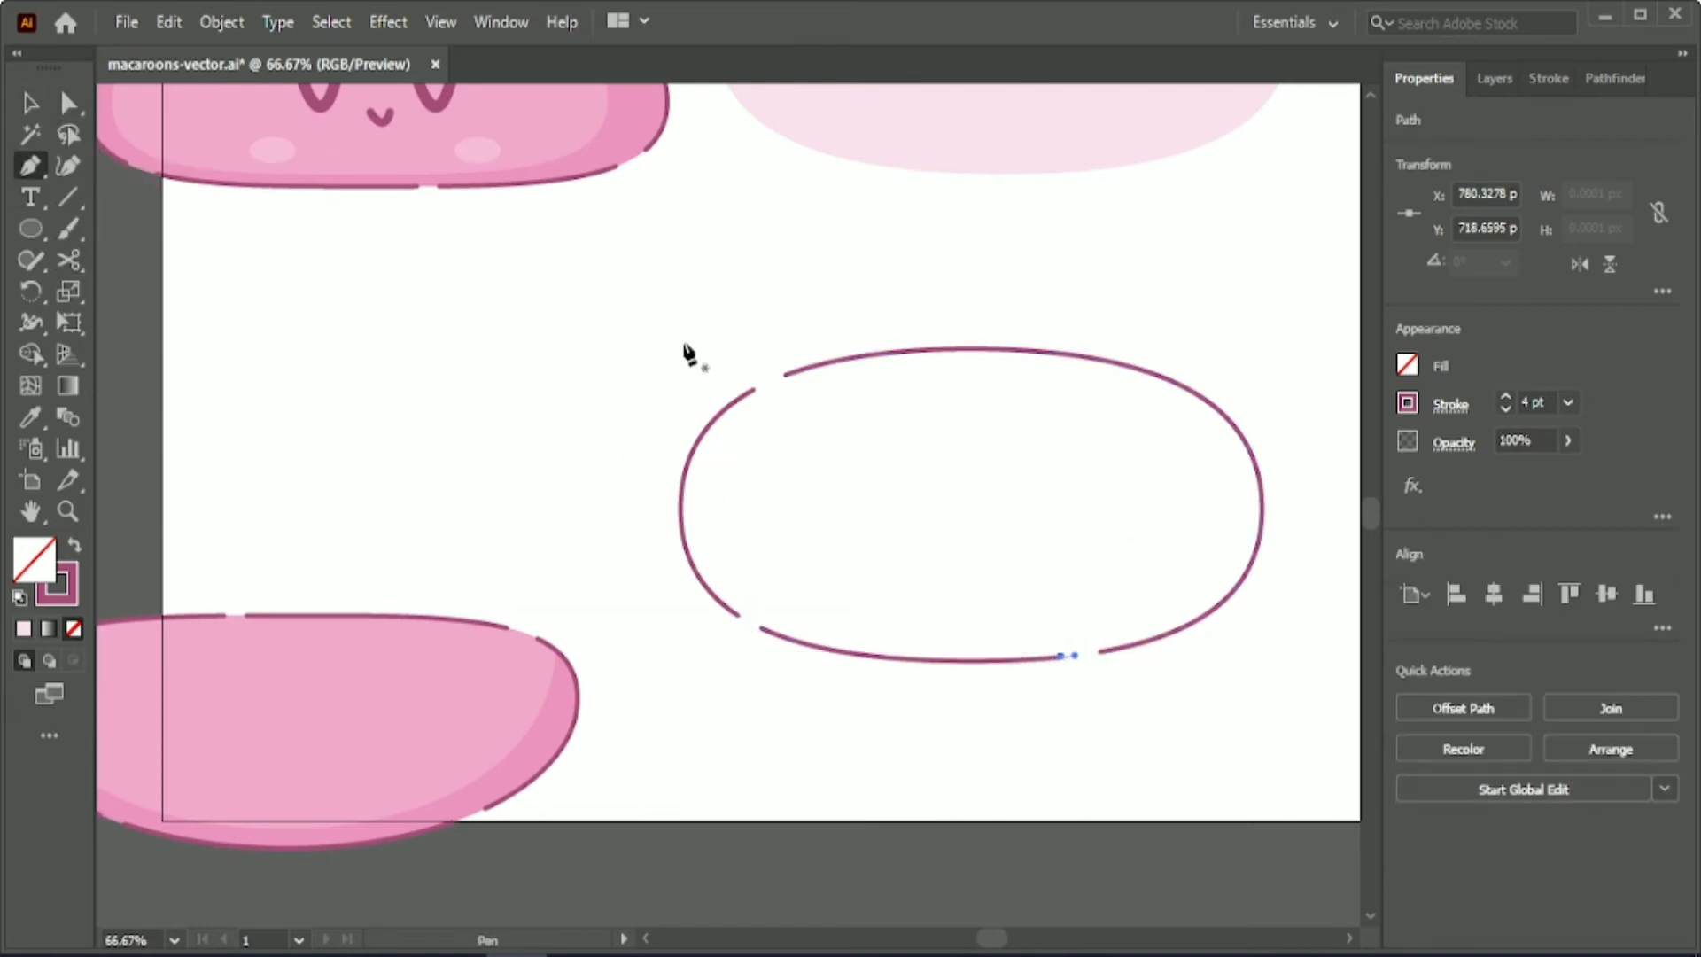
left_click(1260, 530)
key("ctrl+z")
- Cut a small gap in the outline's right edge with the Scissors tool and delete the cut piece
left_click(75, 255)
left_click(1258, 542)
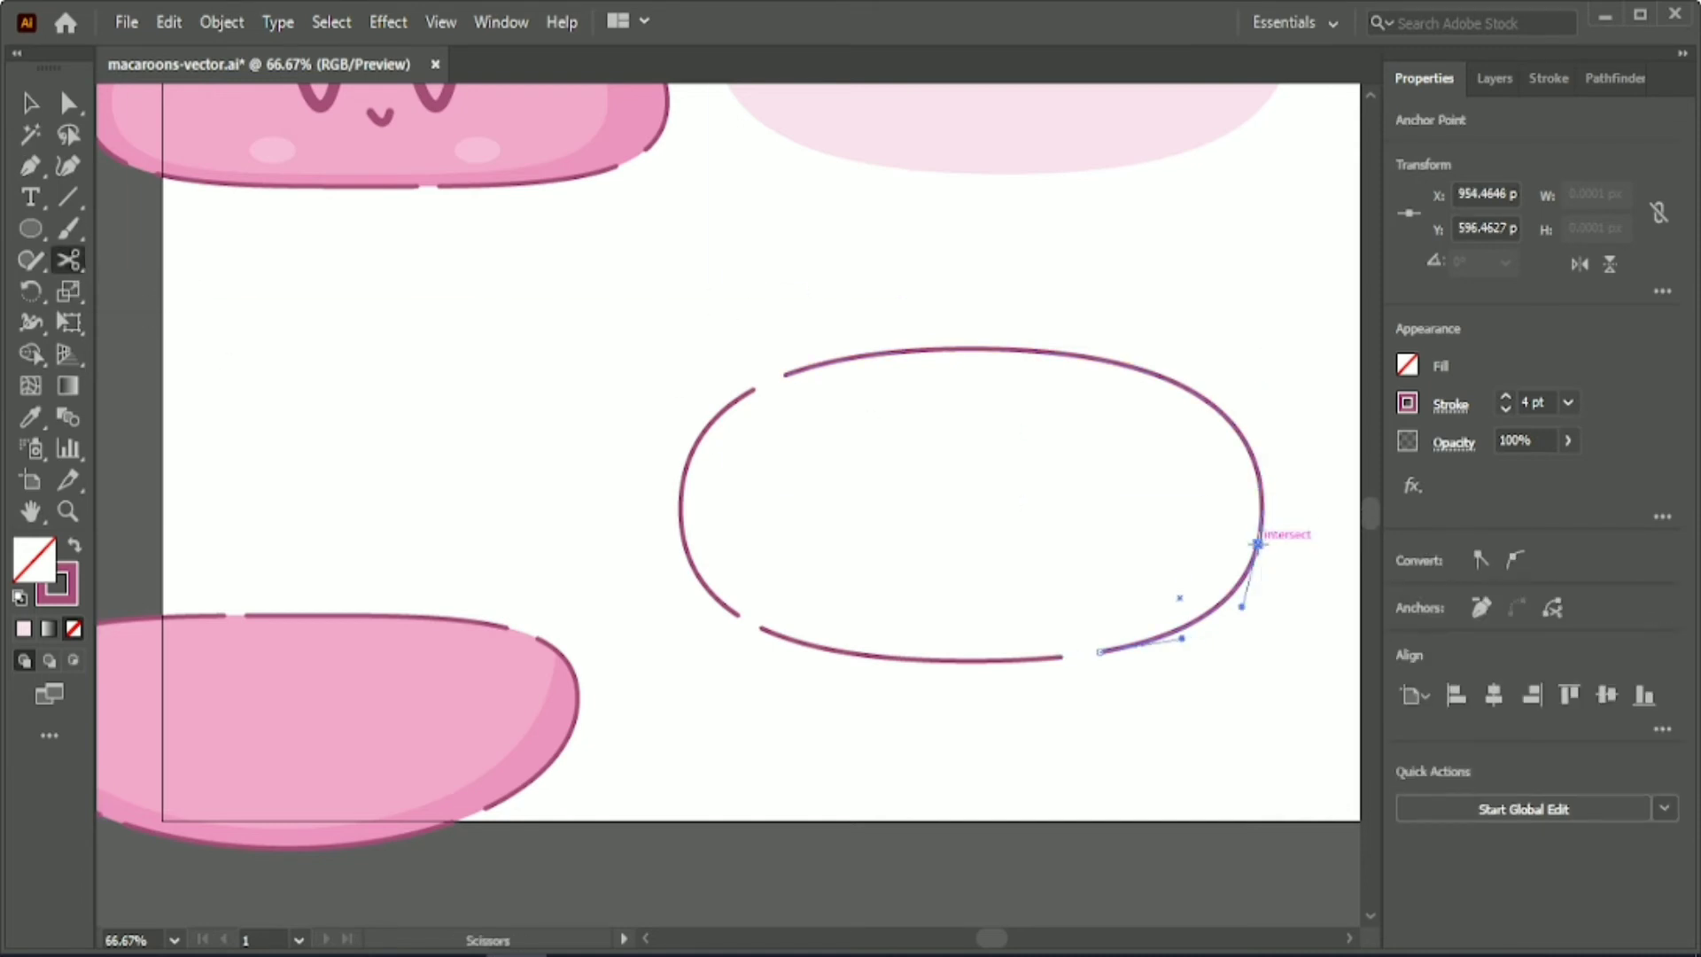
key("v")
left_click(968, 312)
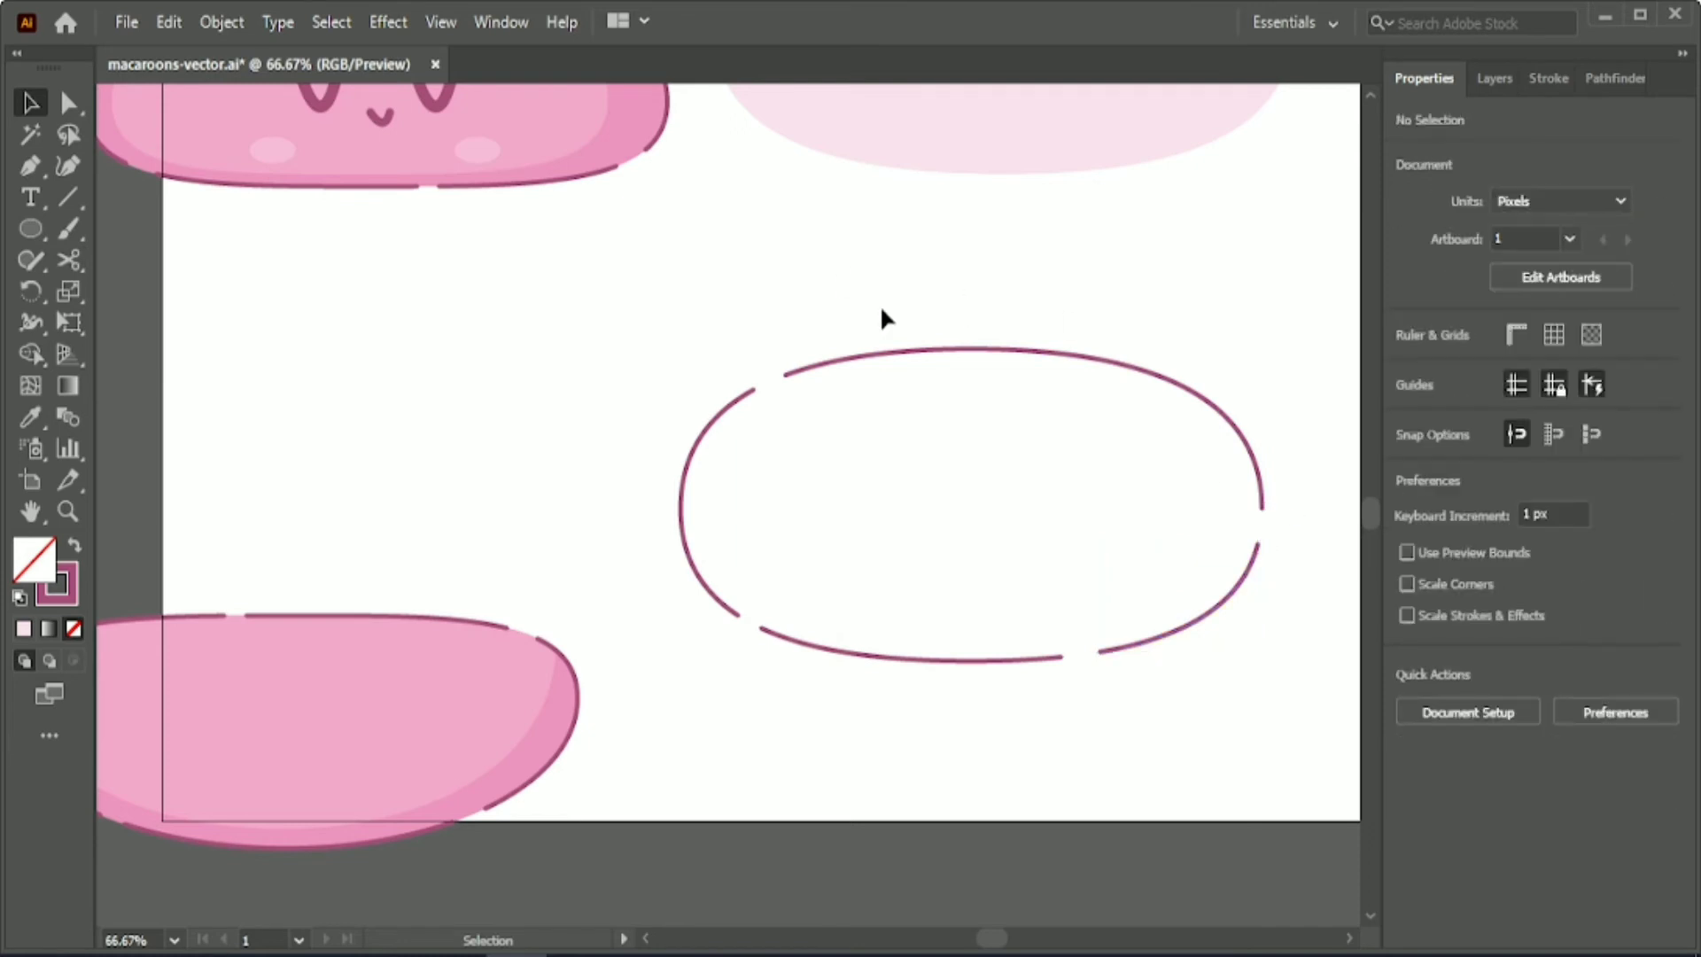
- Group all segments of the broken outline
left_click(908, 352)
left_click_drag(632, 306, 1293, 690)
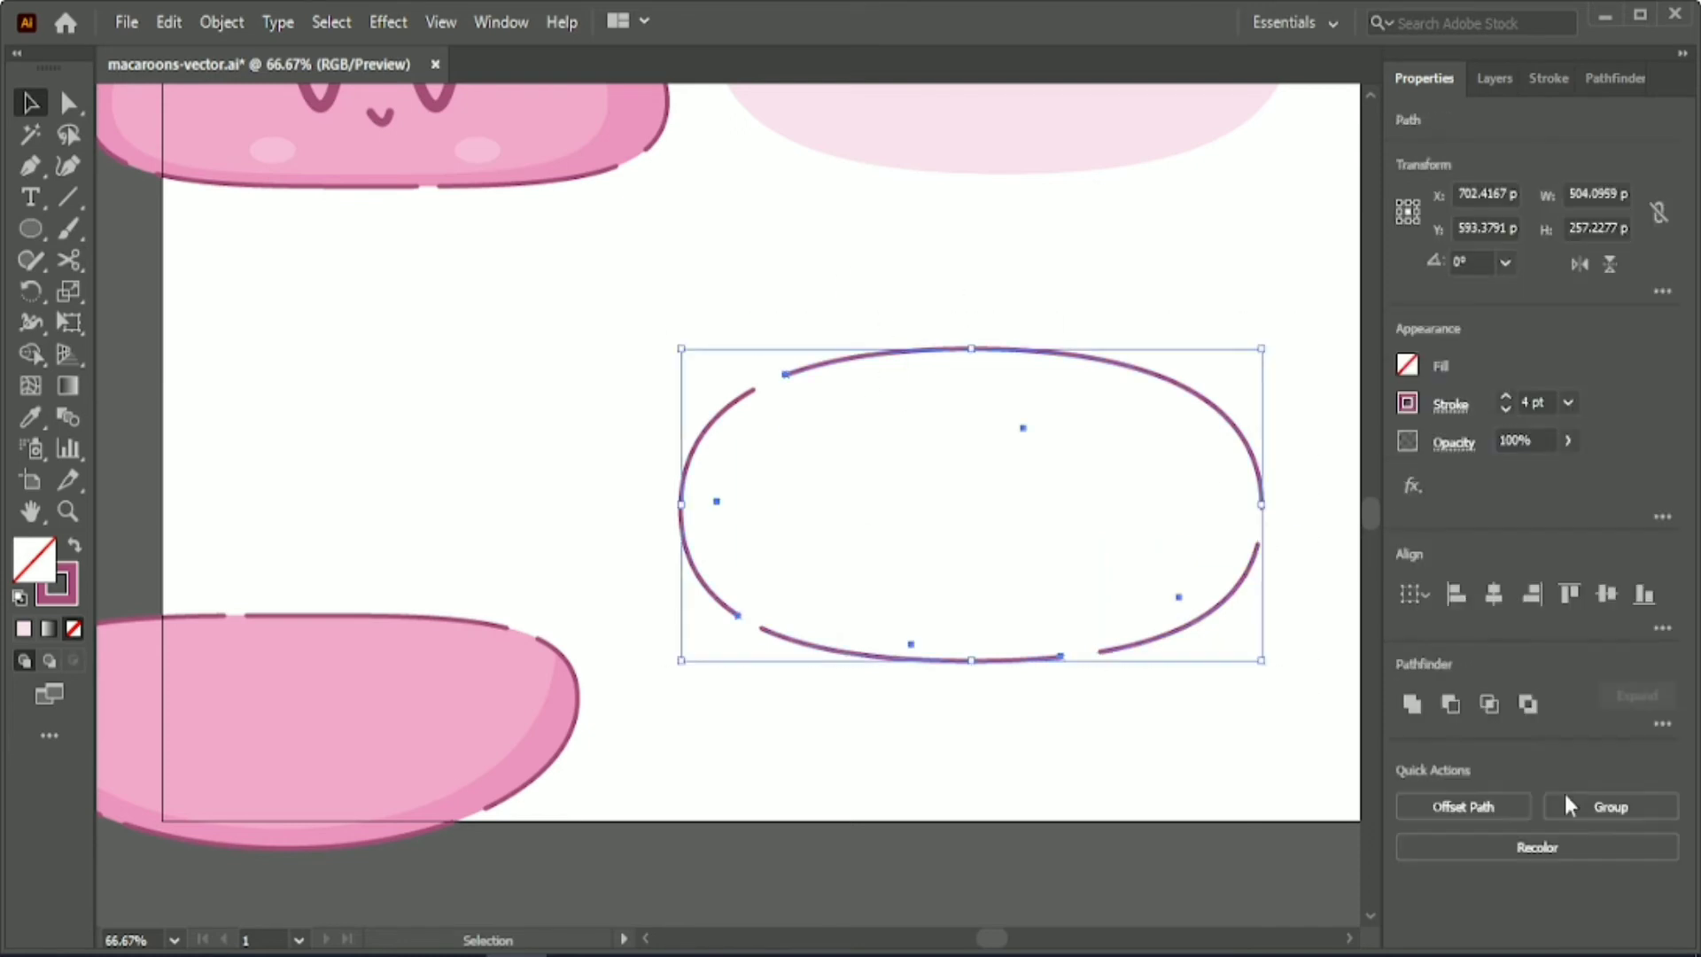
scroll(1292, 804, "down", 1)
scroll(961, 721, "right", 3)
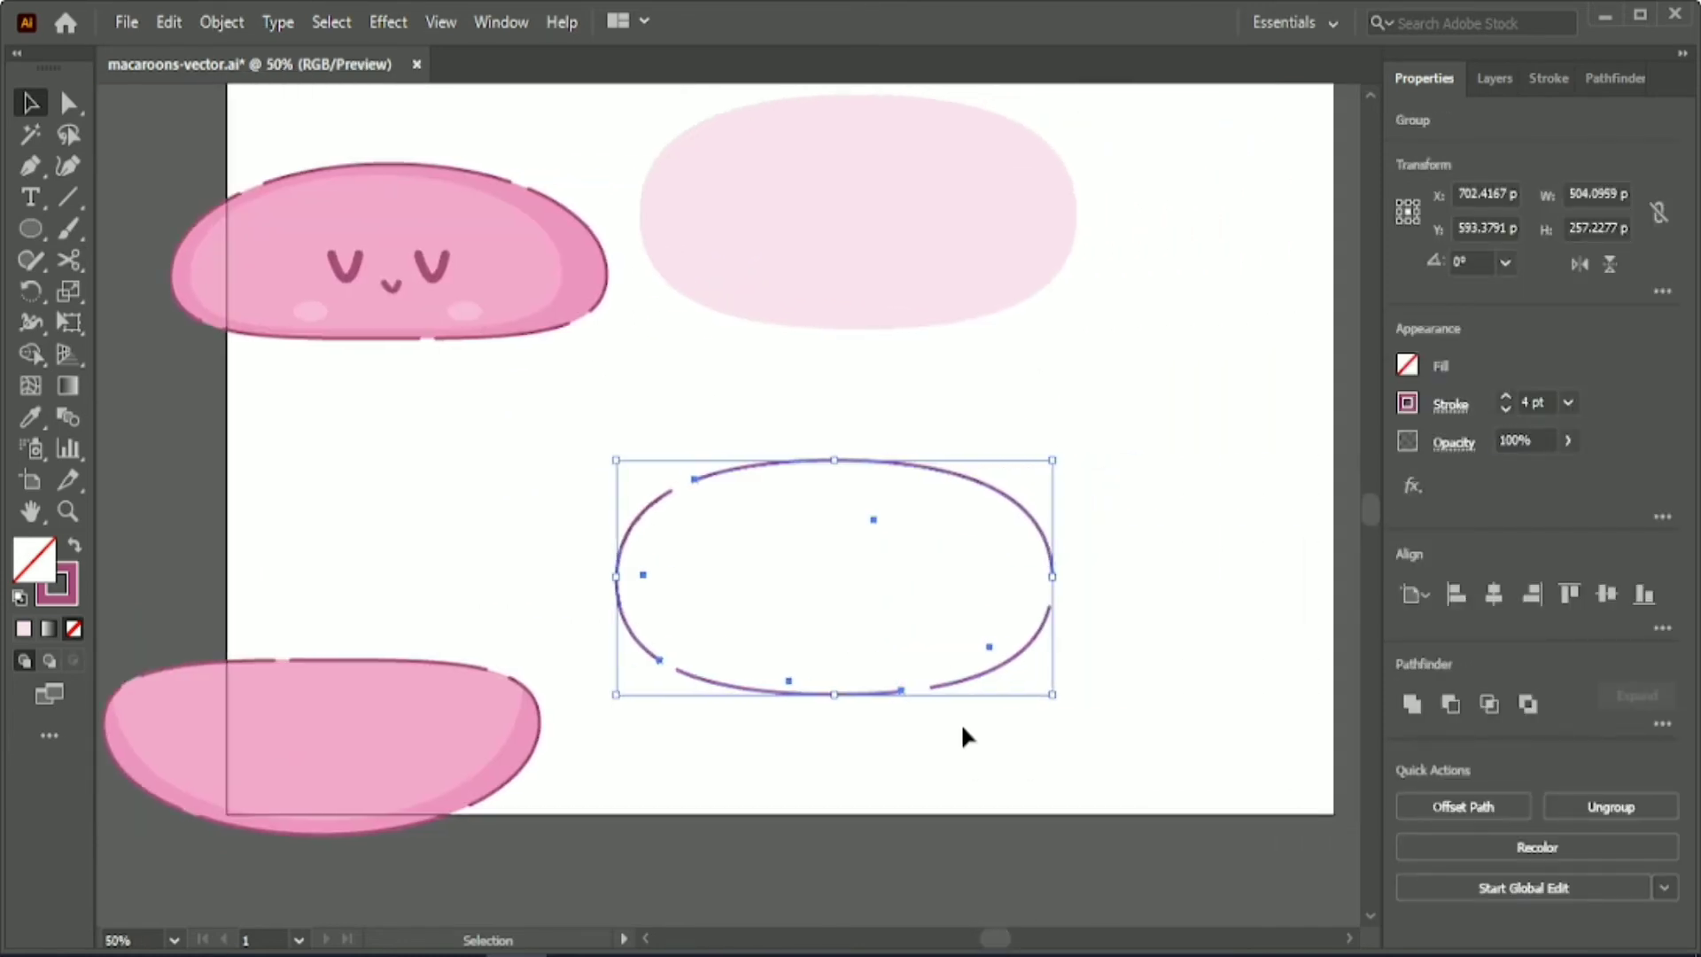
- Center the outline group horizontally and vertically on the pale filled shape
left_click(924, 156, "shift")
left_click(1493, 594)
left_click(1606, 593)
left_click(859, 671)
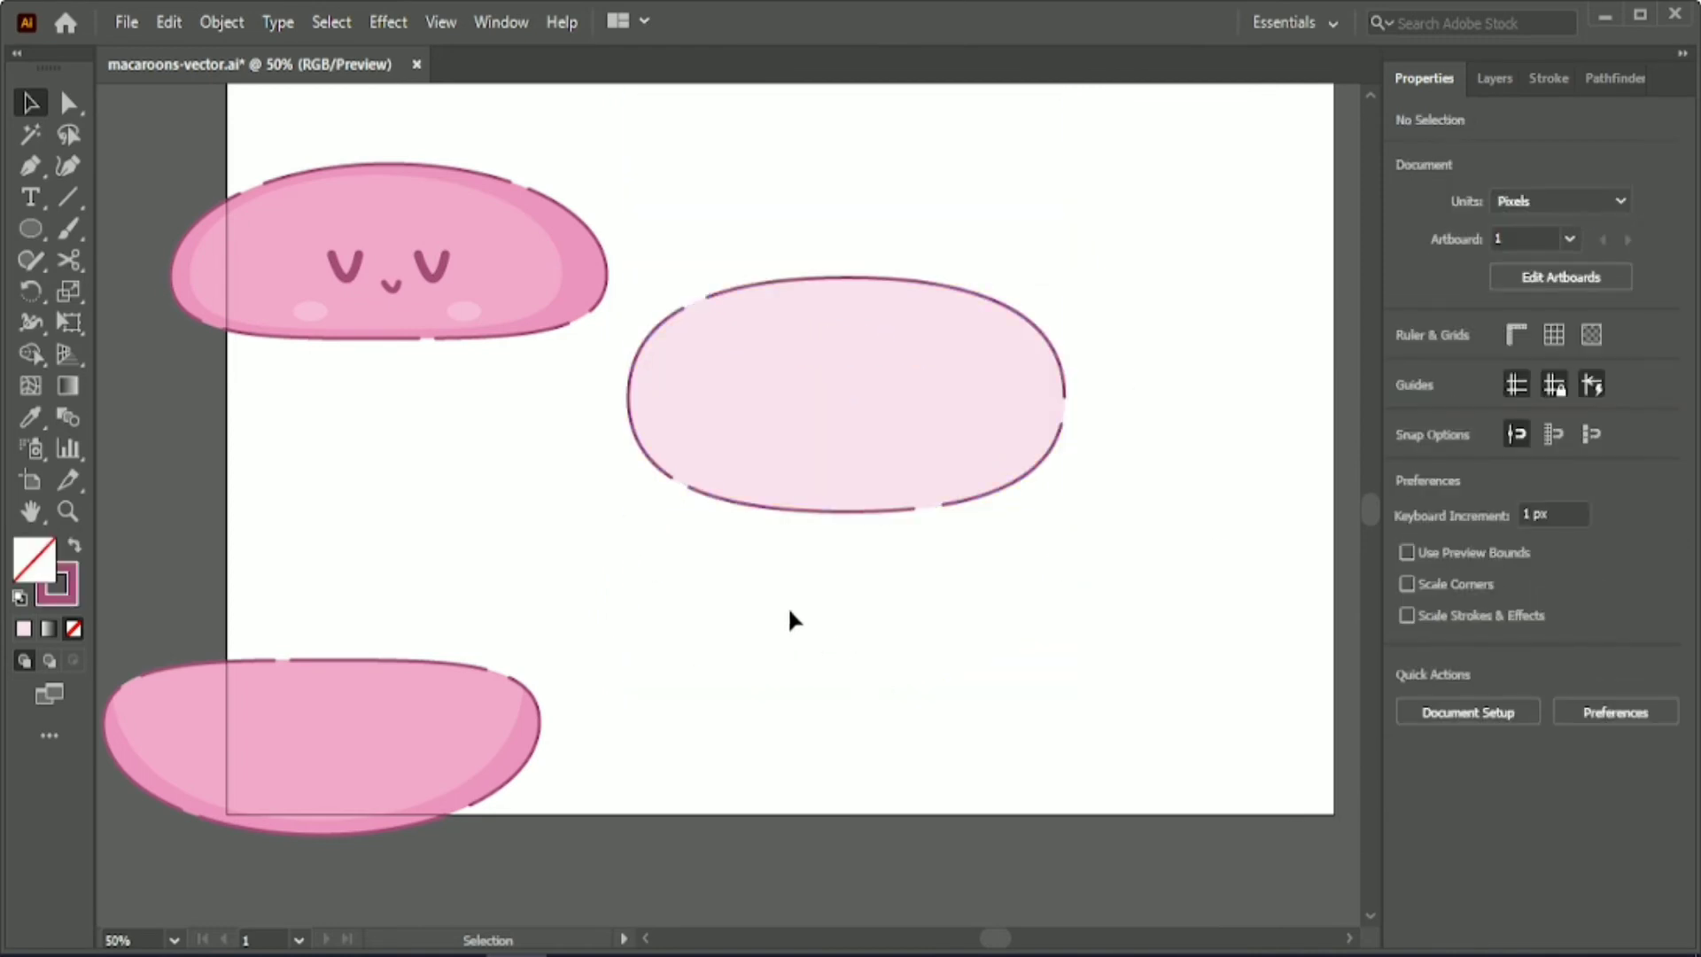
- Sample the light pink of the last palette swatch as the fill with no stroke
scroll(886, 635, "up", 1)
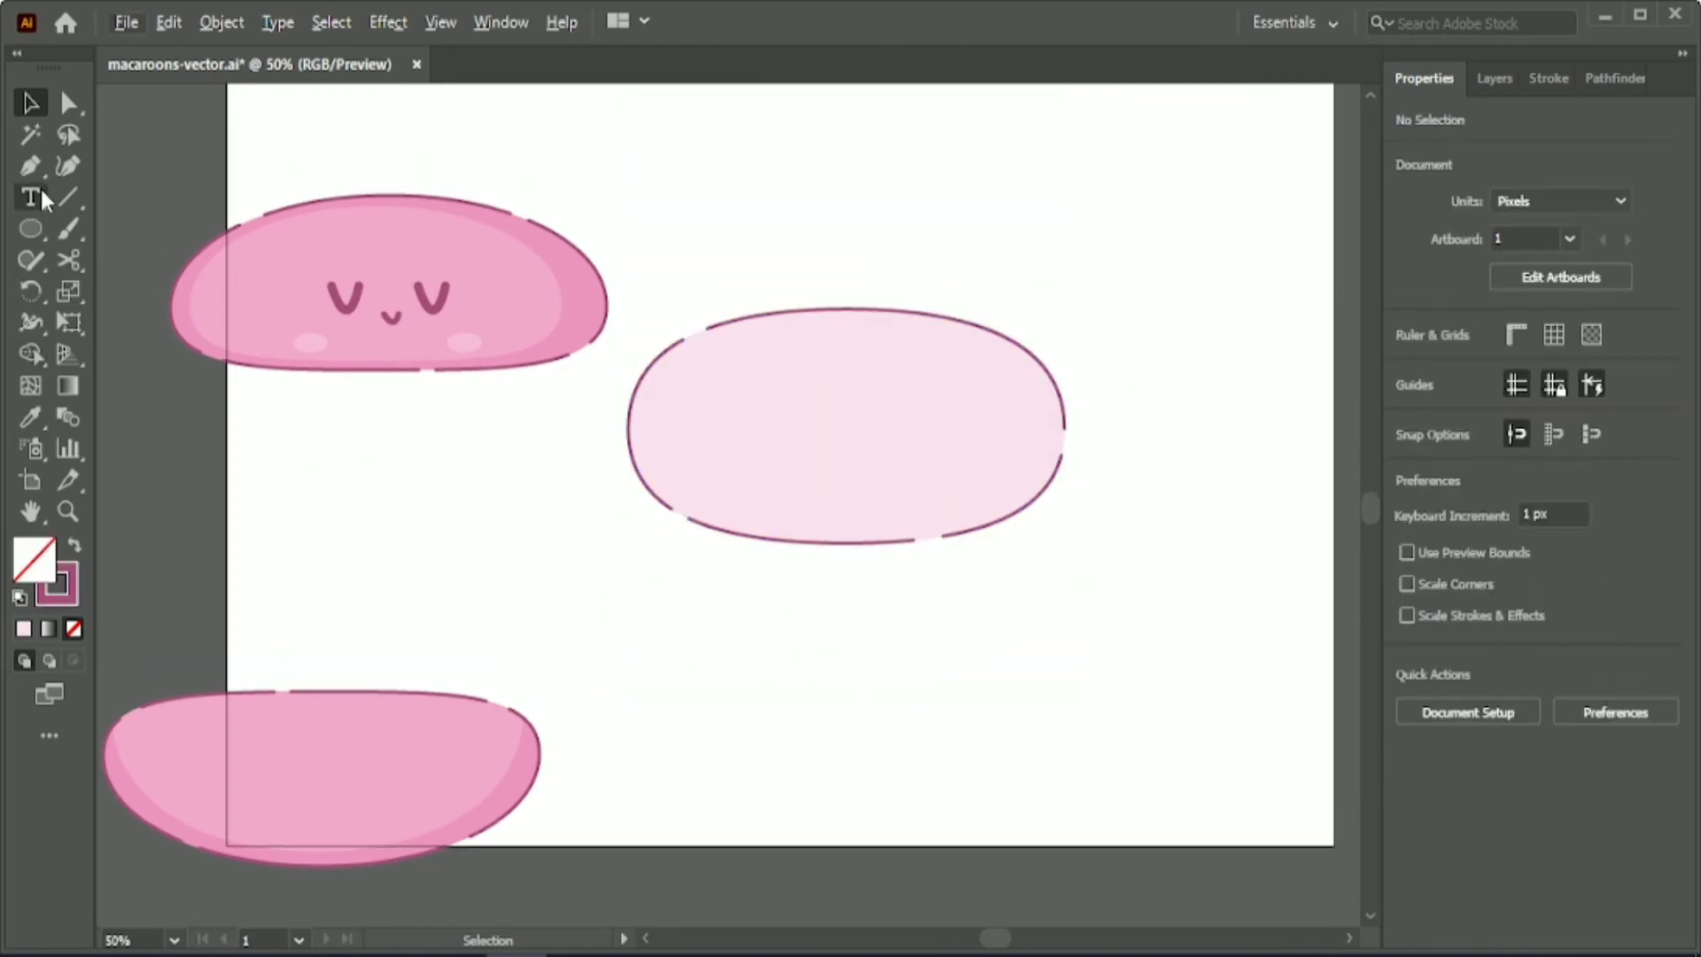
left_click(66, 205)
scroll(250, 232, "up", 4)
left_click(30, 416)
left_click(1083, 141)
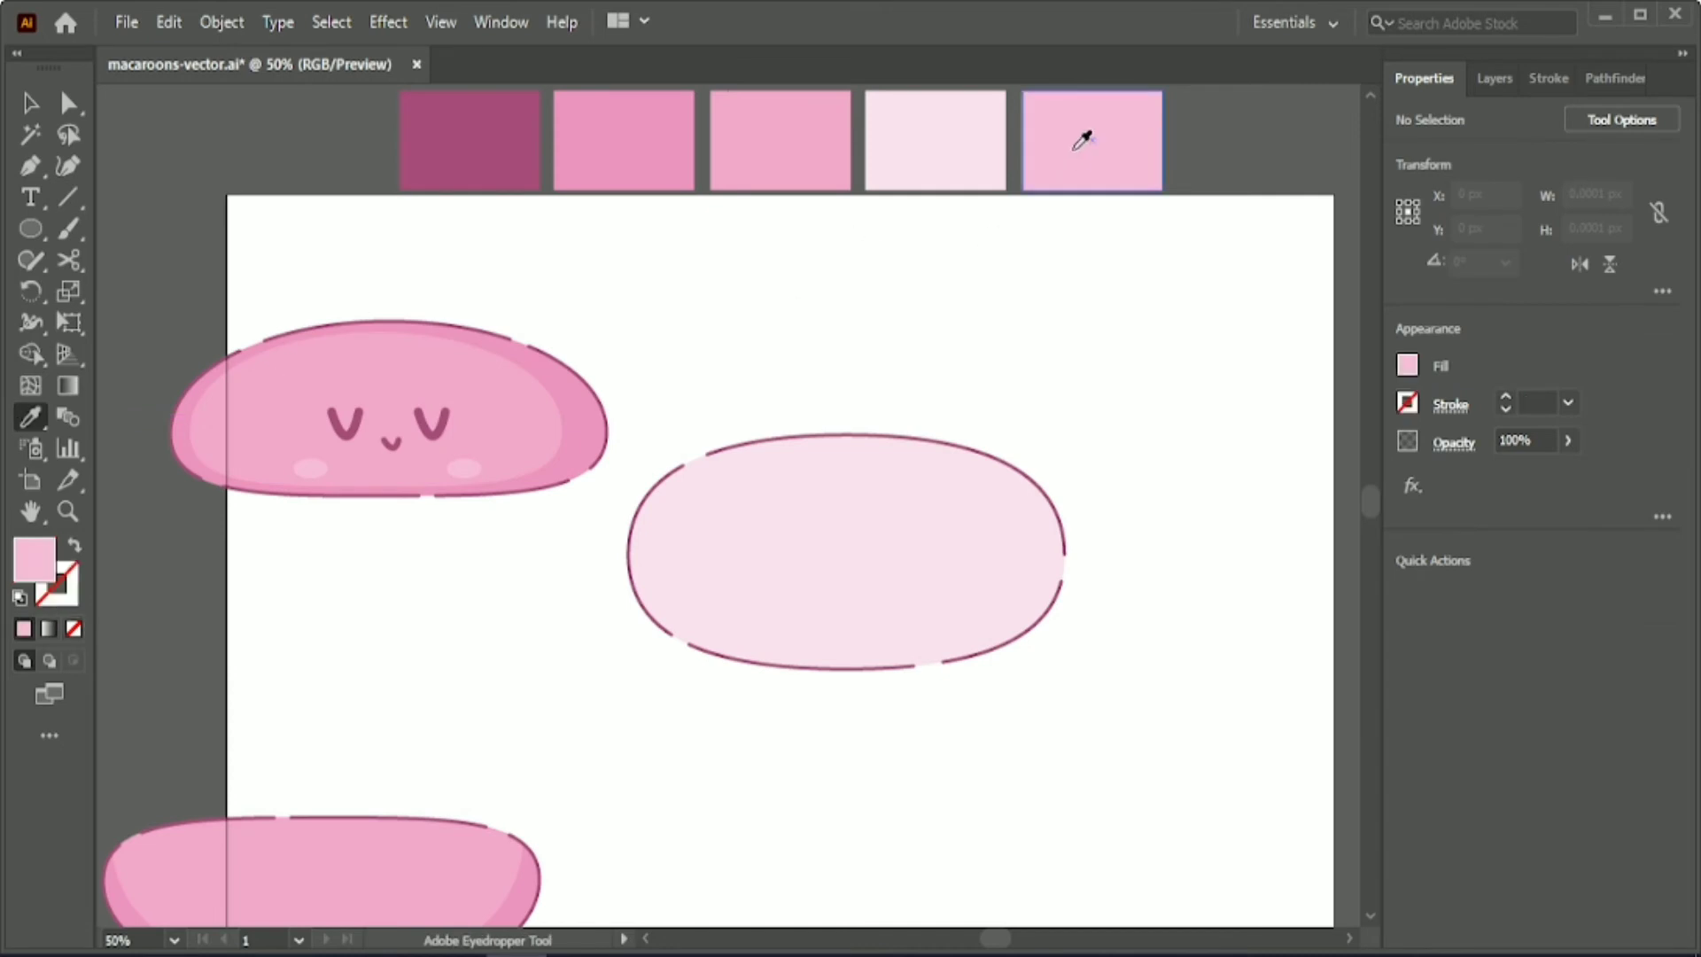
left_click(31, 106)
left_click(65, 204)
scroll(638, 266, "down", 4)
- Draw three thin, curved, pointed stripes slanting across the right half of the pale shape with the Pen tool
left_click(31, 168)
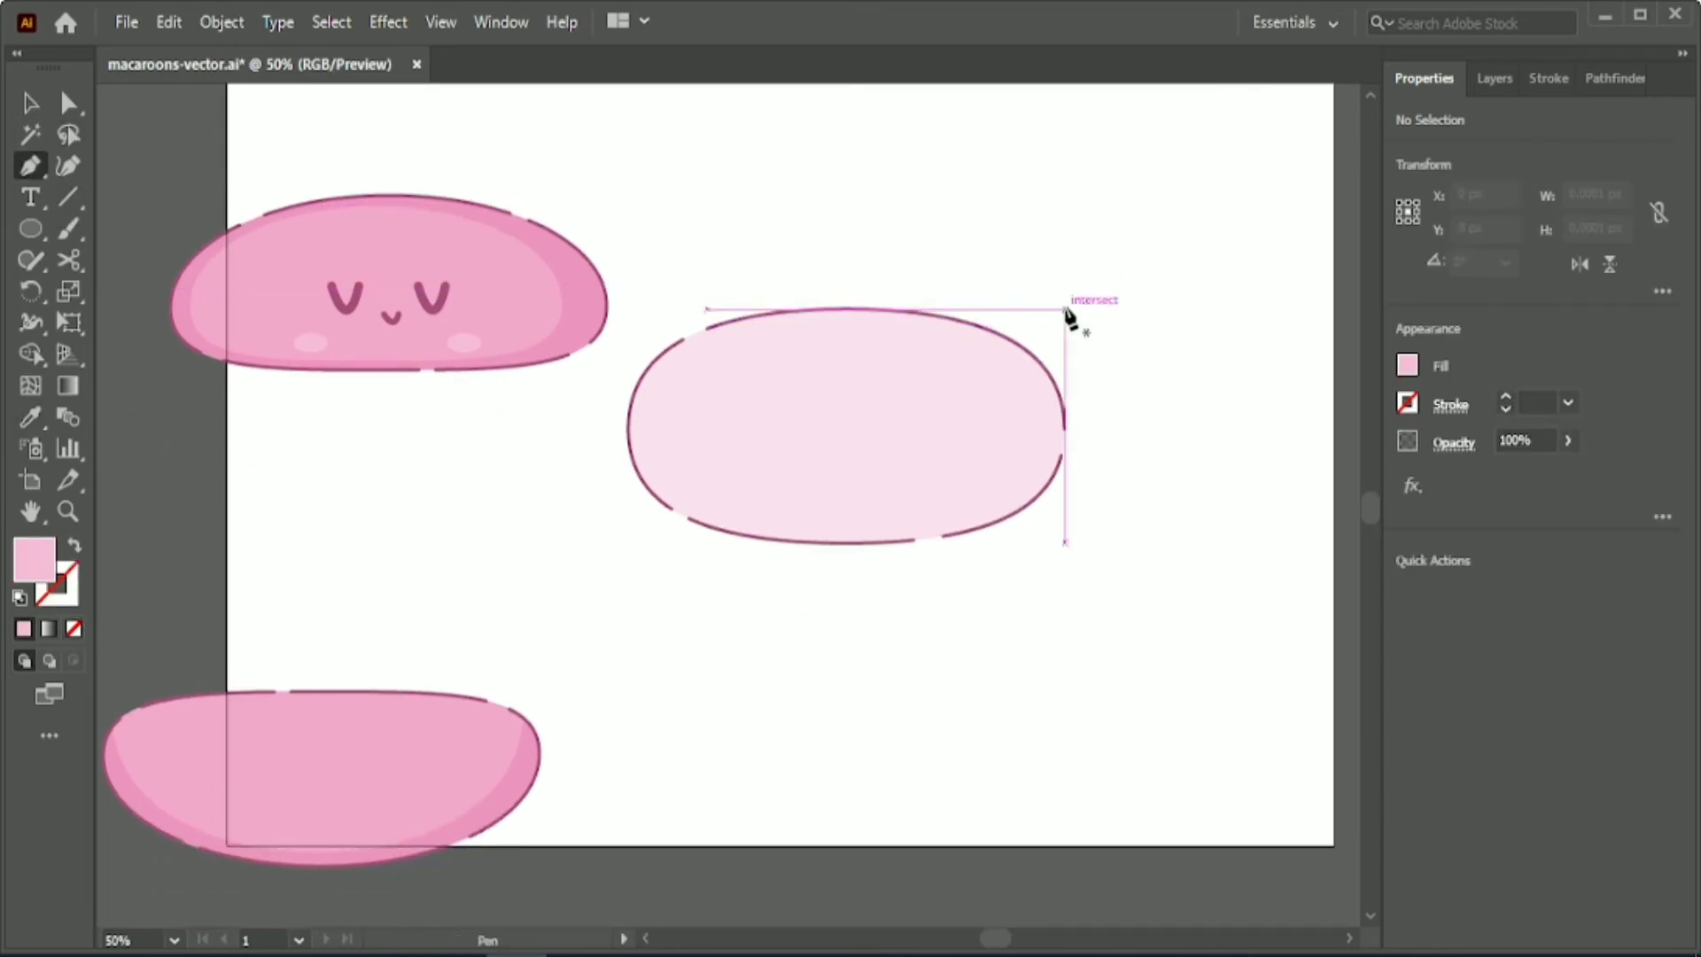
left_click(1070, 352)
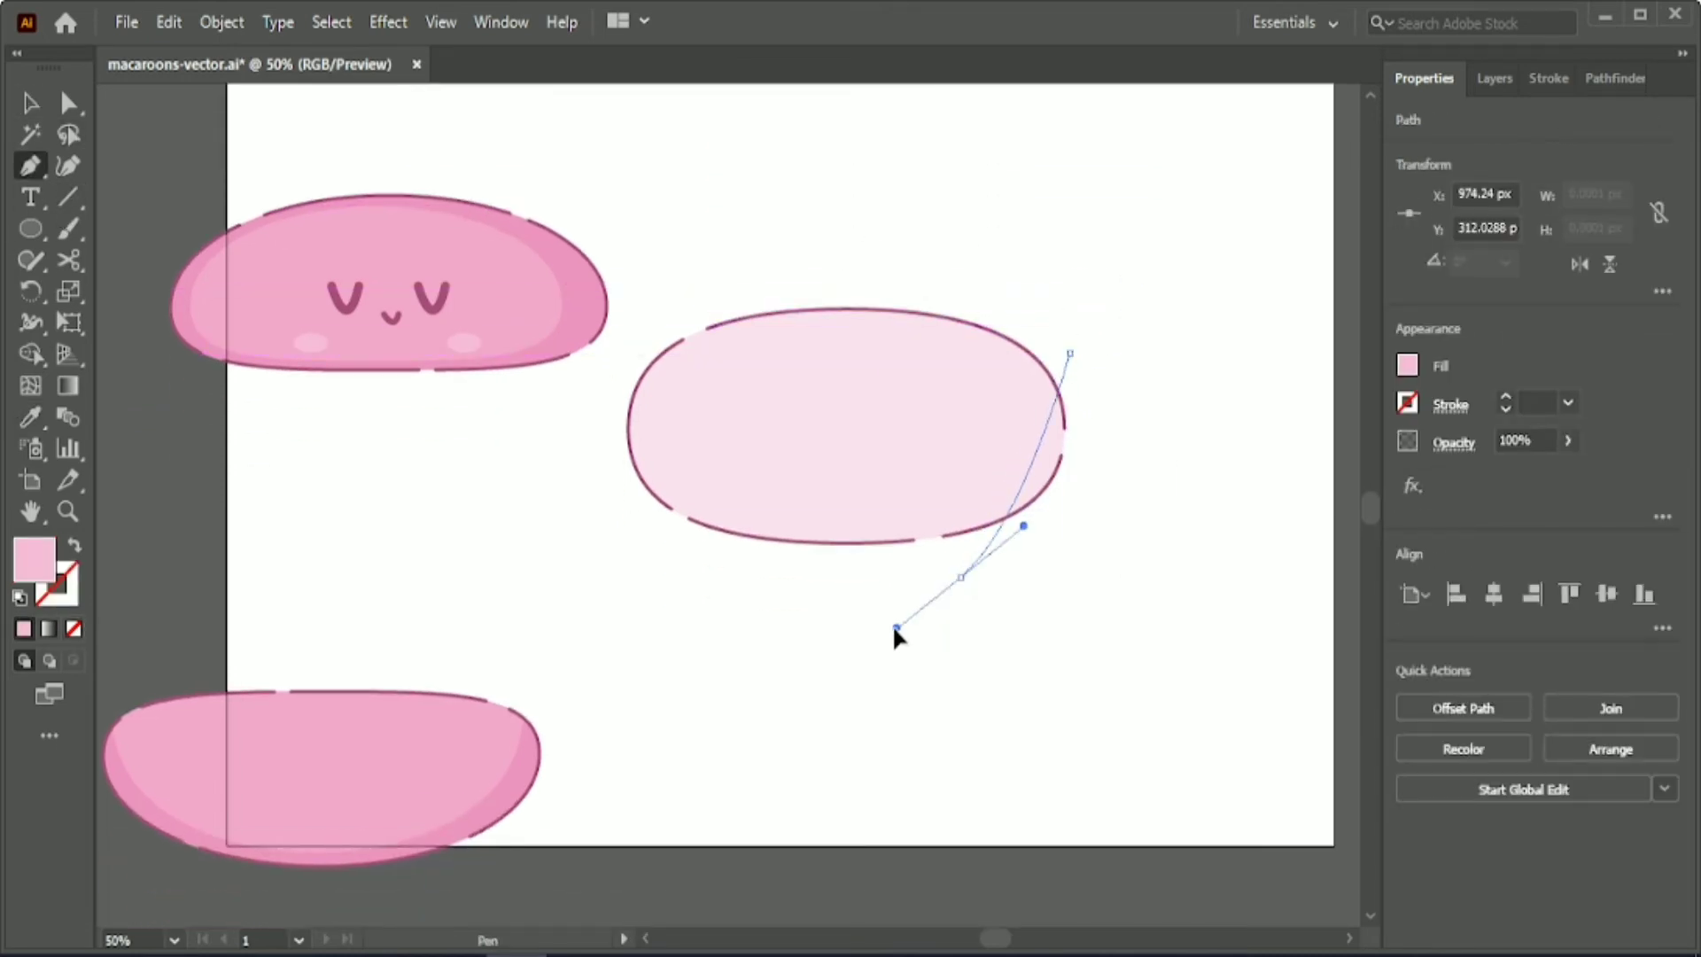
left_click_drag(896, 629, 962, 576)
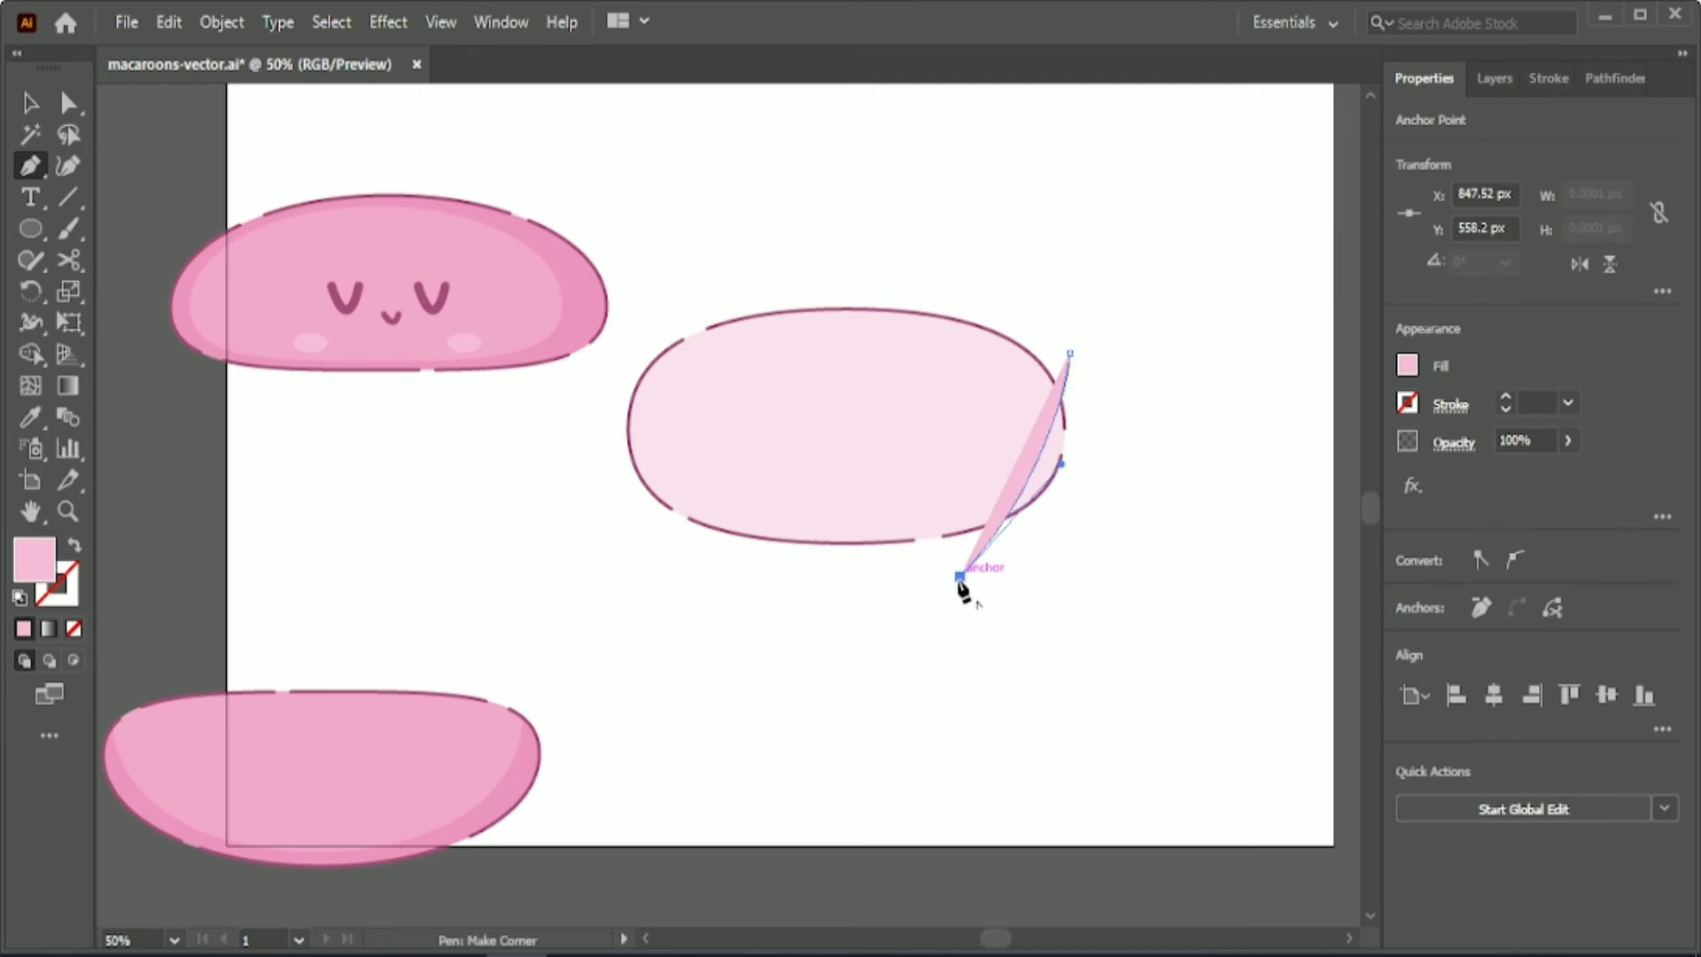
left_click(1028, 312)
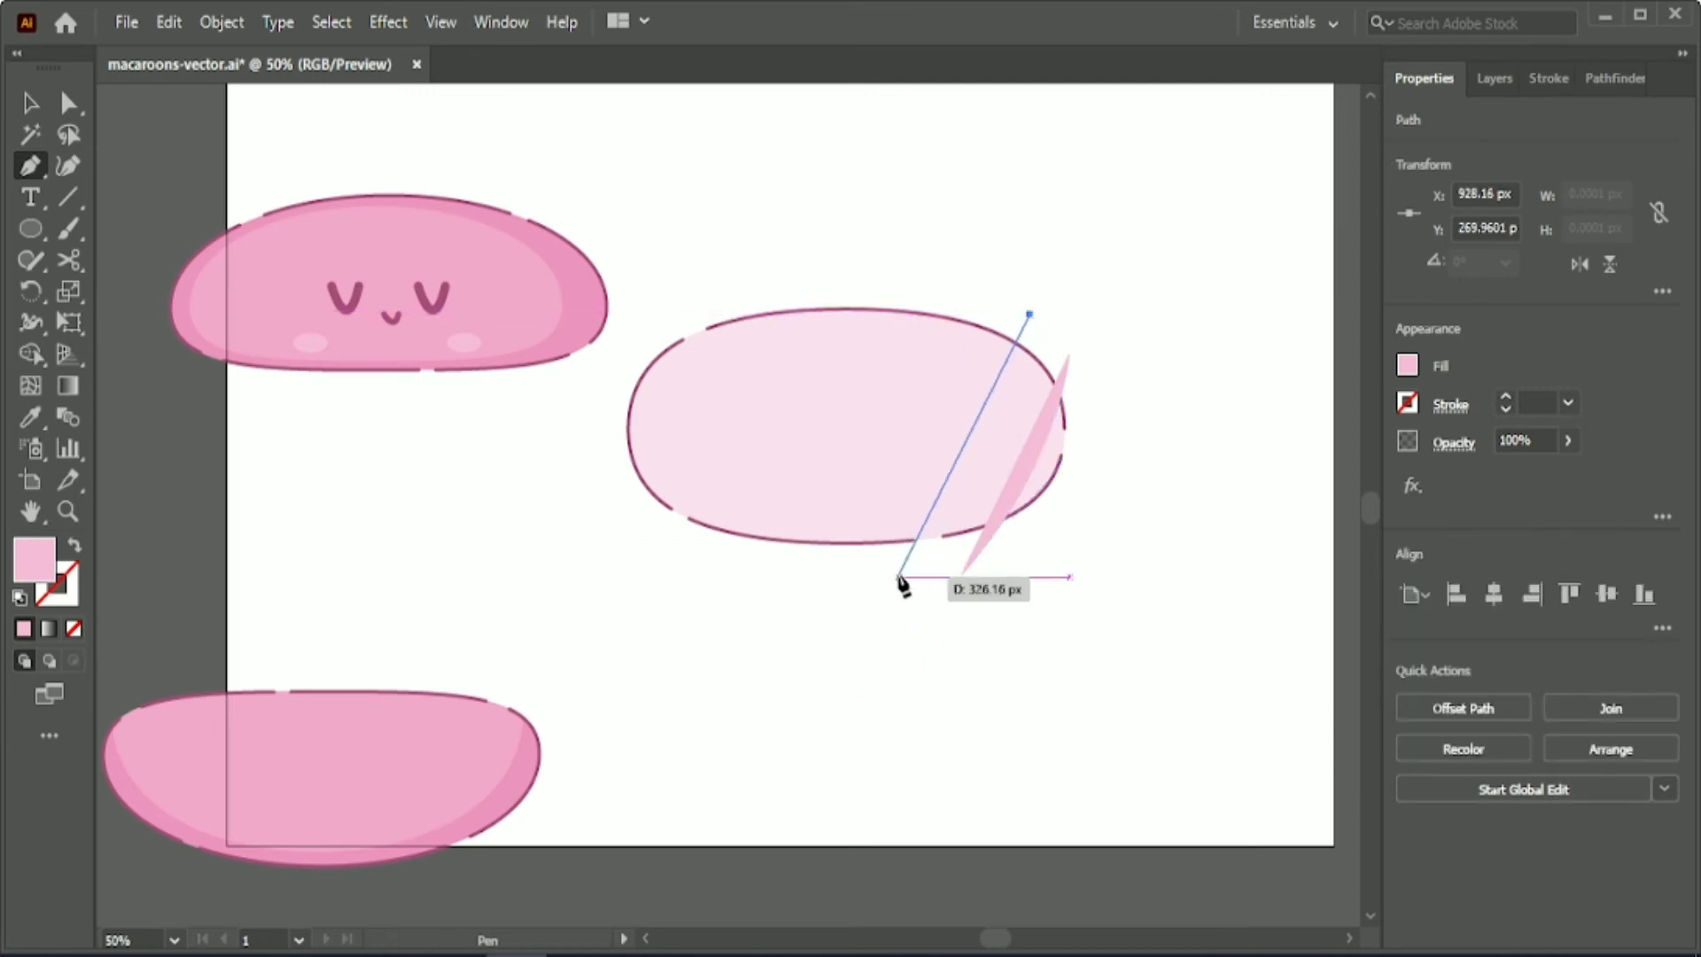
left_click_drag(897, 577, 816, 583)
left_click(961, 290)
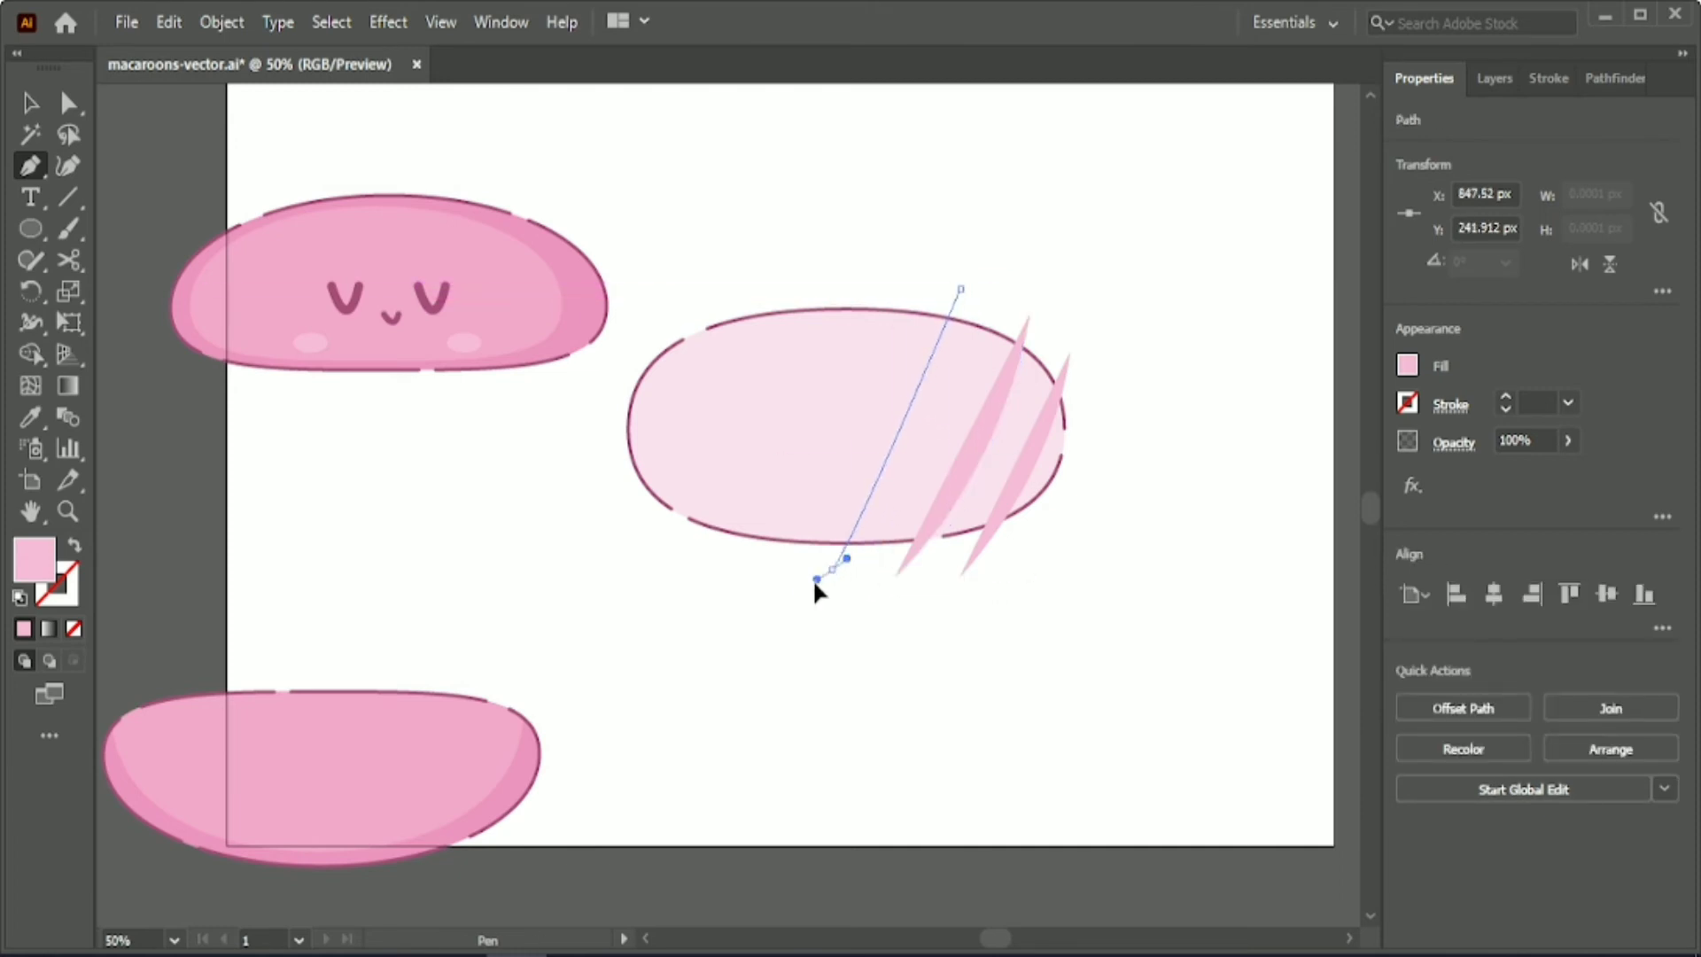
left_click_drag(700, 679, 833, 568)
- Rotate the three stripes about 10.4° counterclockwise and shift them slightly up and left
left_click(30, 102)
left_click(755, 611)
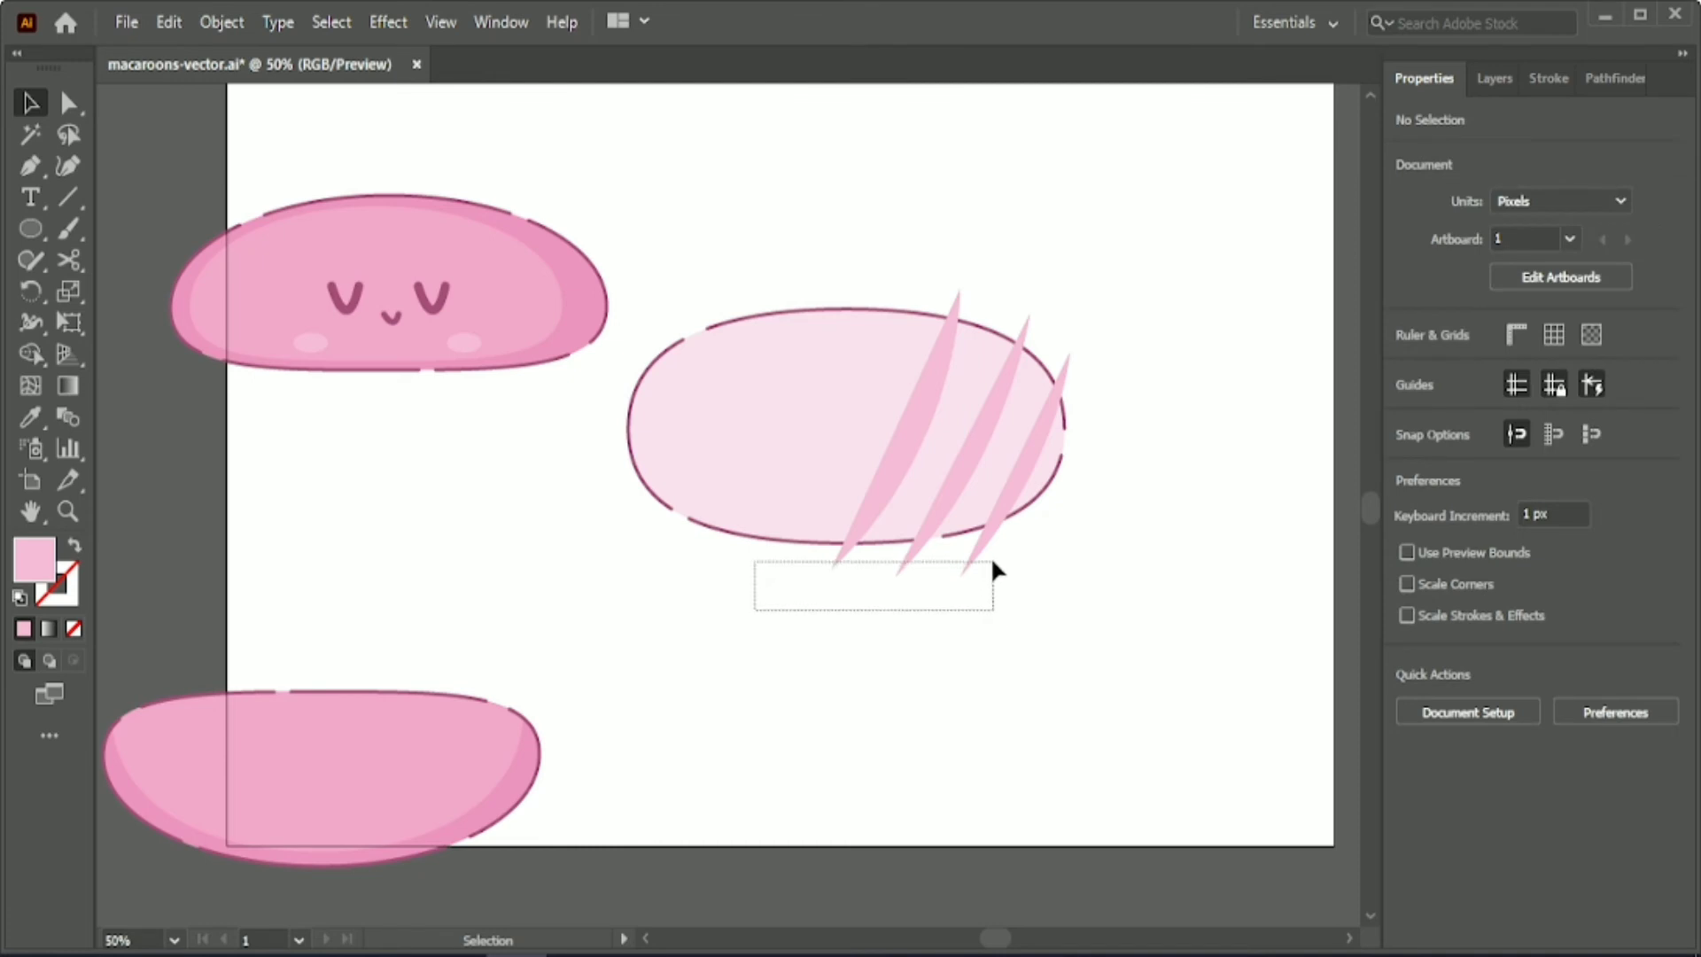
left_click_drag(992, 560, 1000, 553)
left_click_drag(1075, 583, 1101, 558)
left_click_drag(996, 538, 981, 525)
left_click(1061, 611)
- Adjust the top anchor points of the three stripes slightly to refine their tips
left_click(1040, 326)
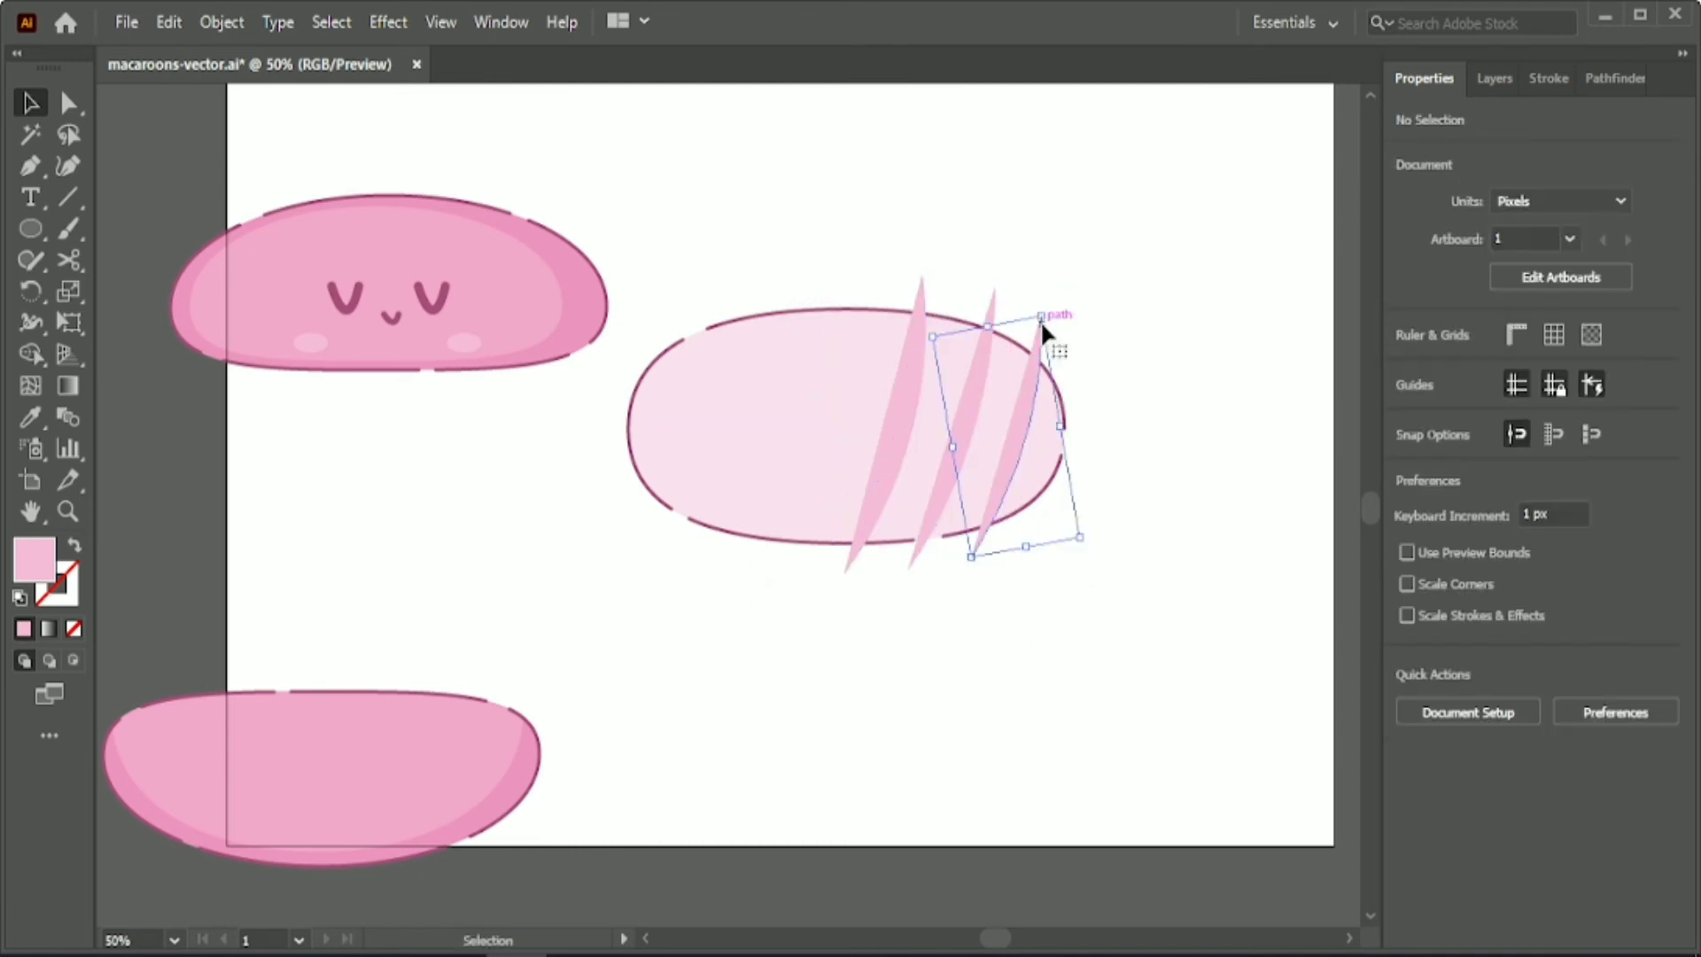
key("a")
left_click(1037, 315)
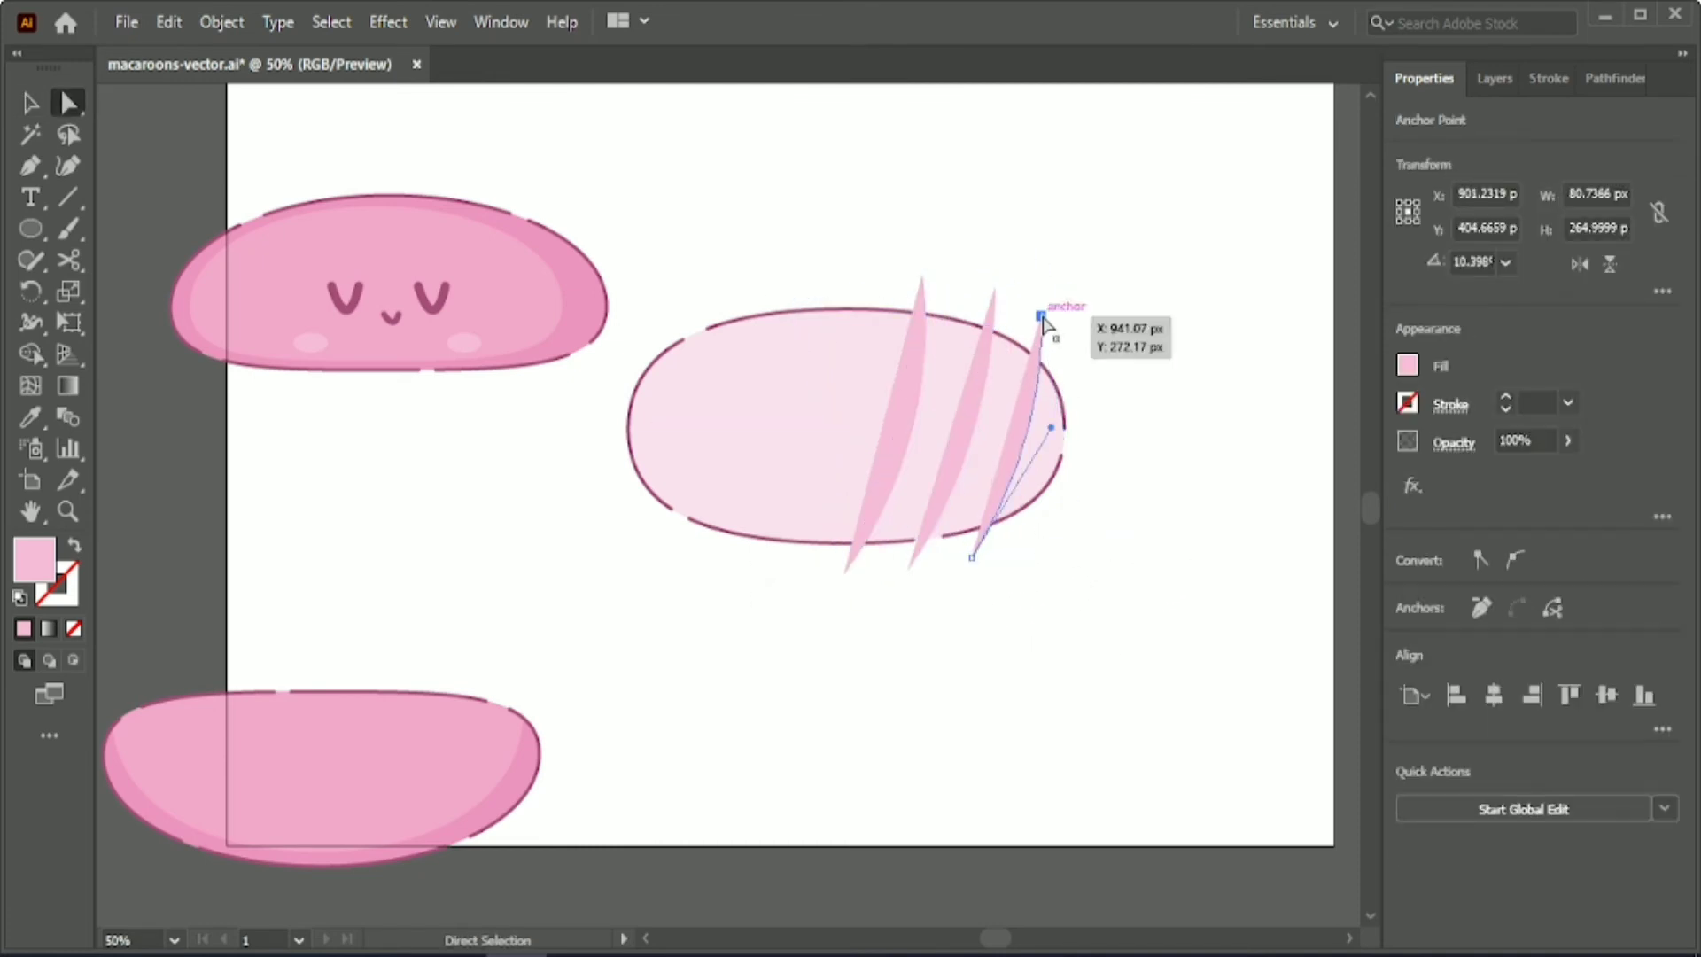
left_click_drag(995, 287, 991, 286)
left_click(921, 273)
key("v")
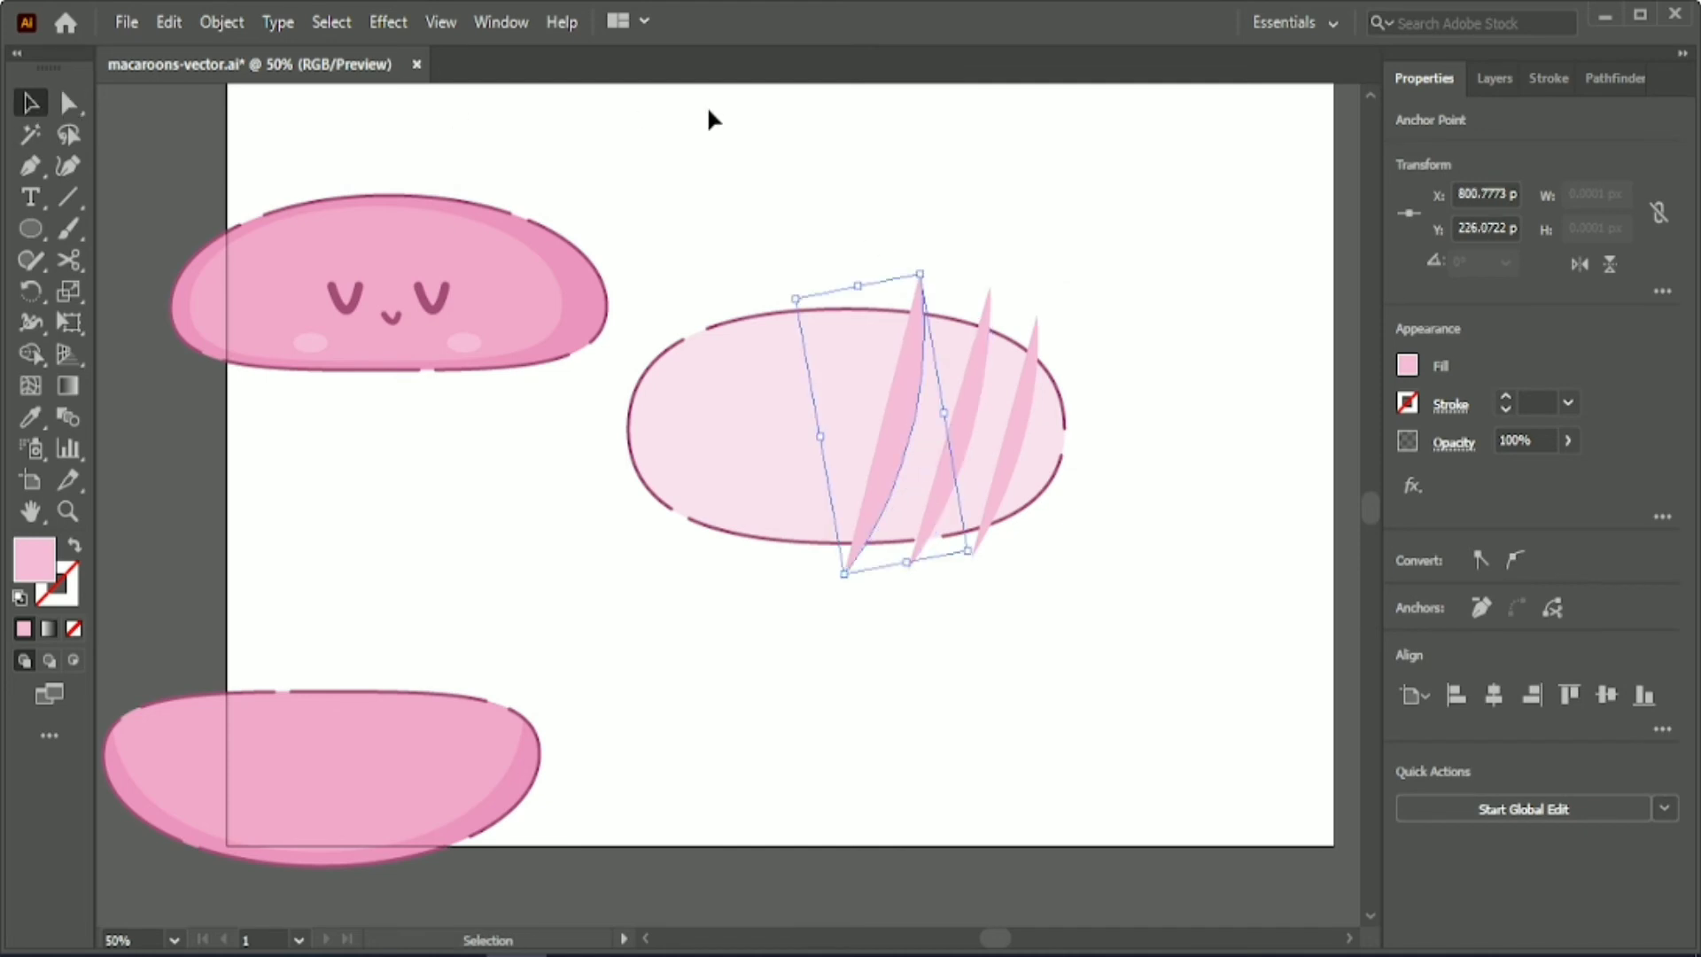
left_click(706, 118)
- Duplicate the slanted stripe leftward at even spacing until seven stripes span the pale filling shape
left_click_drag(896, 437, 770, 412)
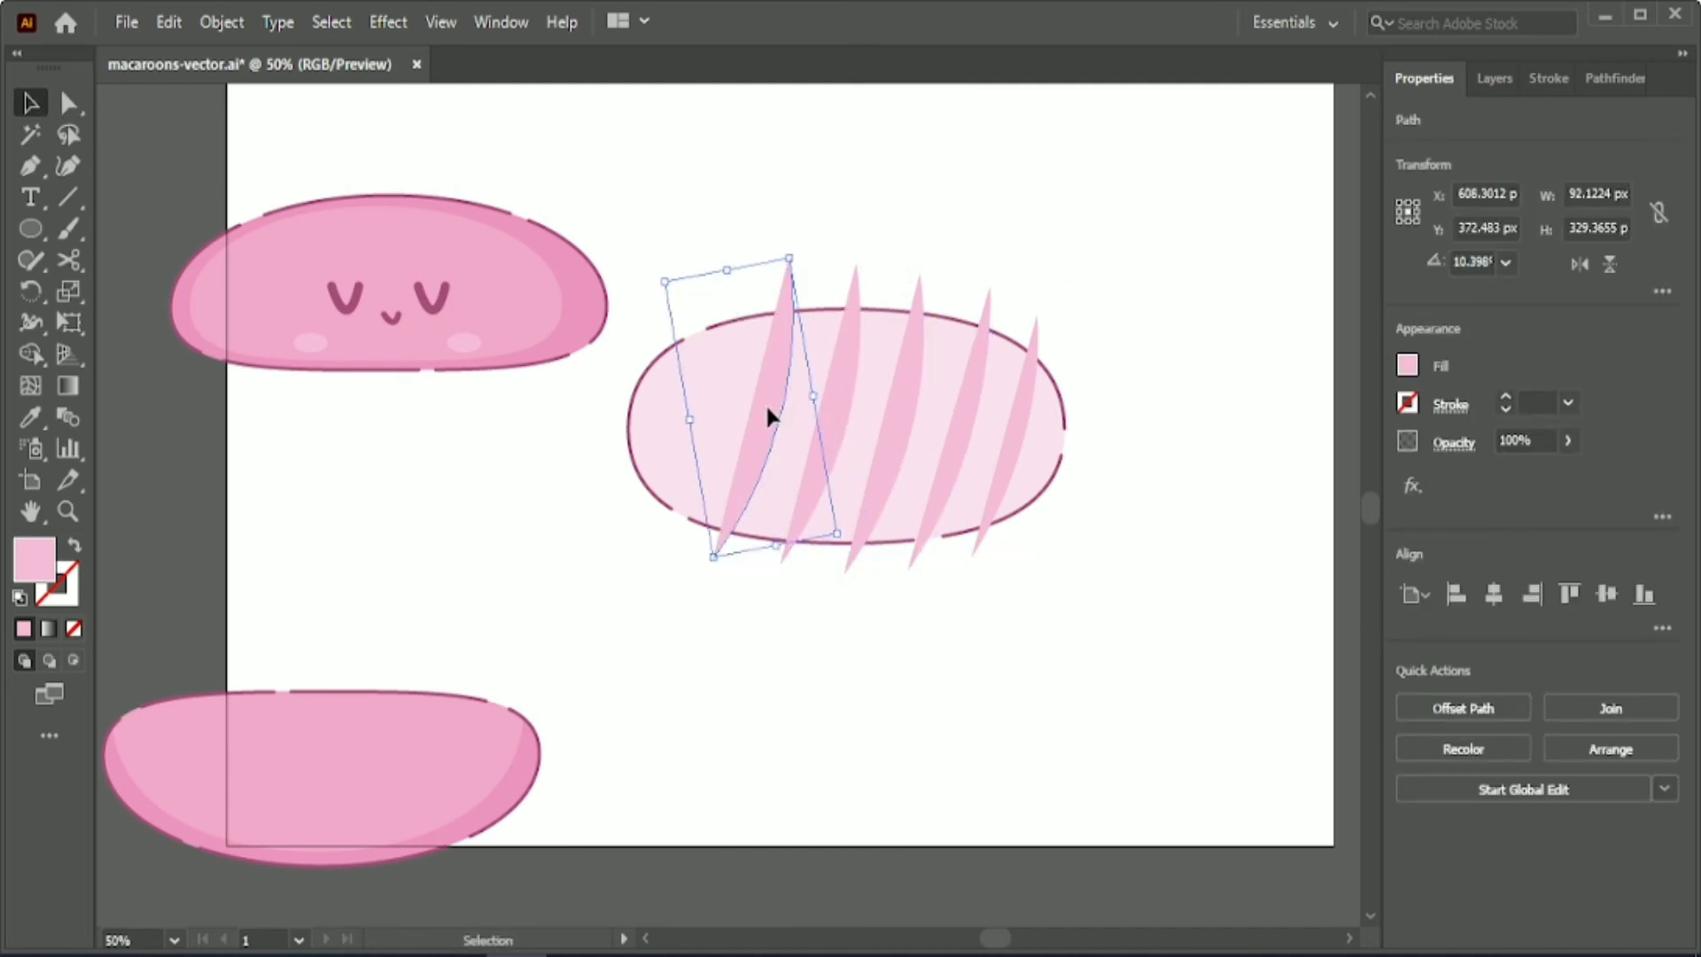
key("ctrl+d")
key("ctrl+d")
- Convert all seven stripes to unfilled paths stroked in the light pink of the last palette swatch
left_click(775, 387, "shift")
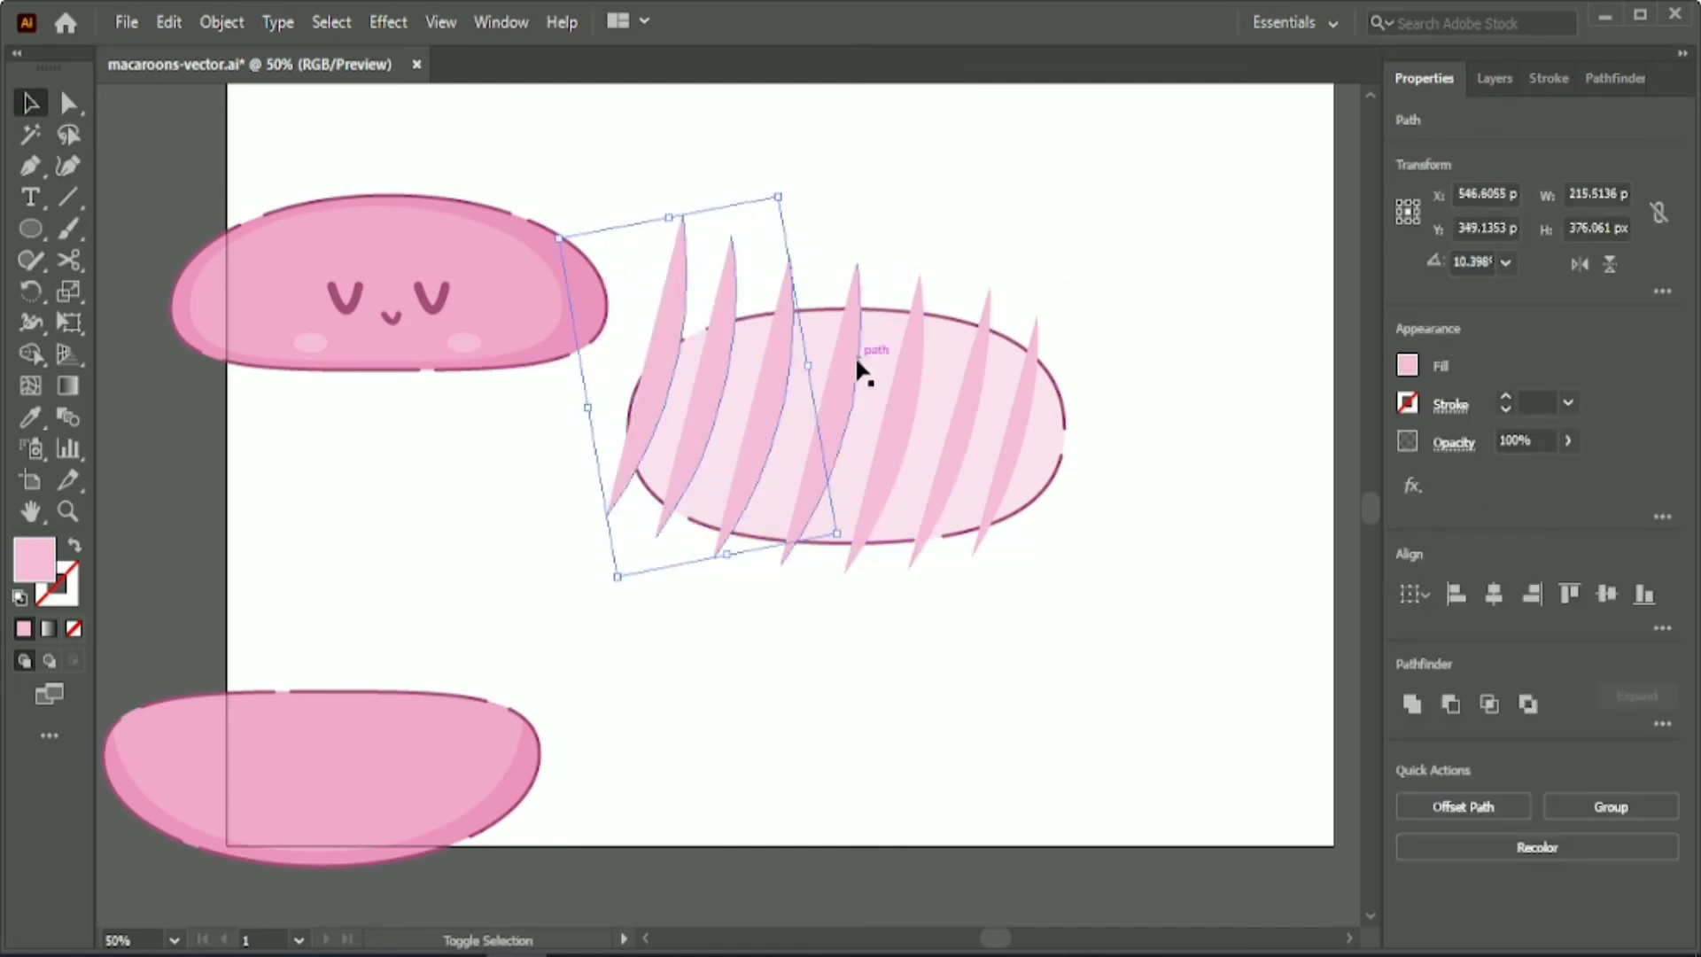
left_click(849, 368, "shift")
left_click(907, 390, "shift")
left_click(966, 416, "shift")
left_click(1016, 424, "shift")
left_click(31, 417)
left_click(632, 394)
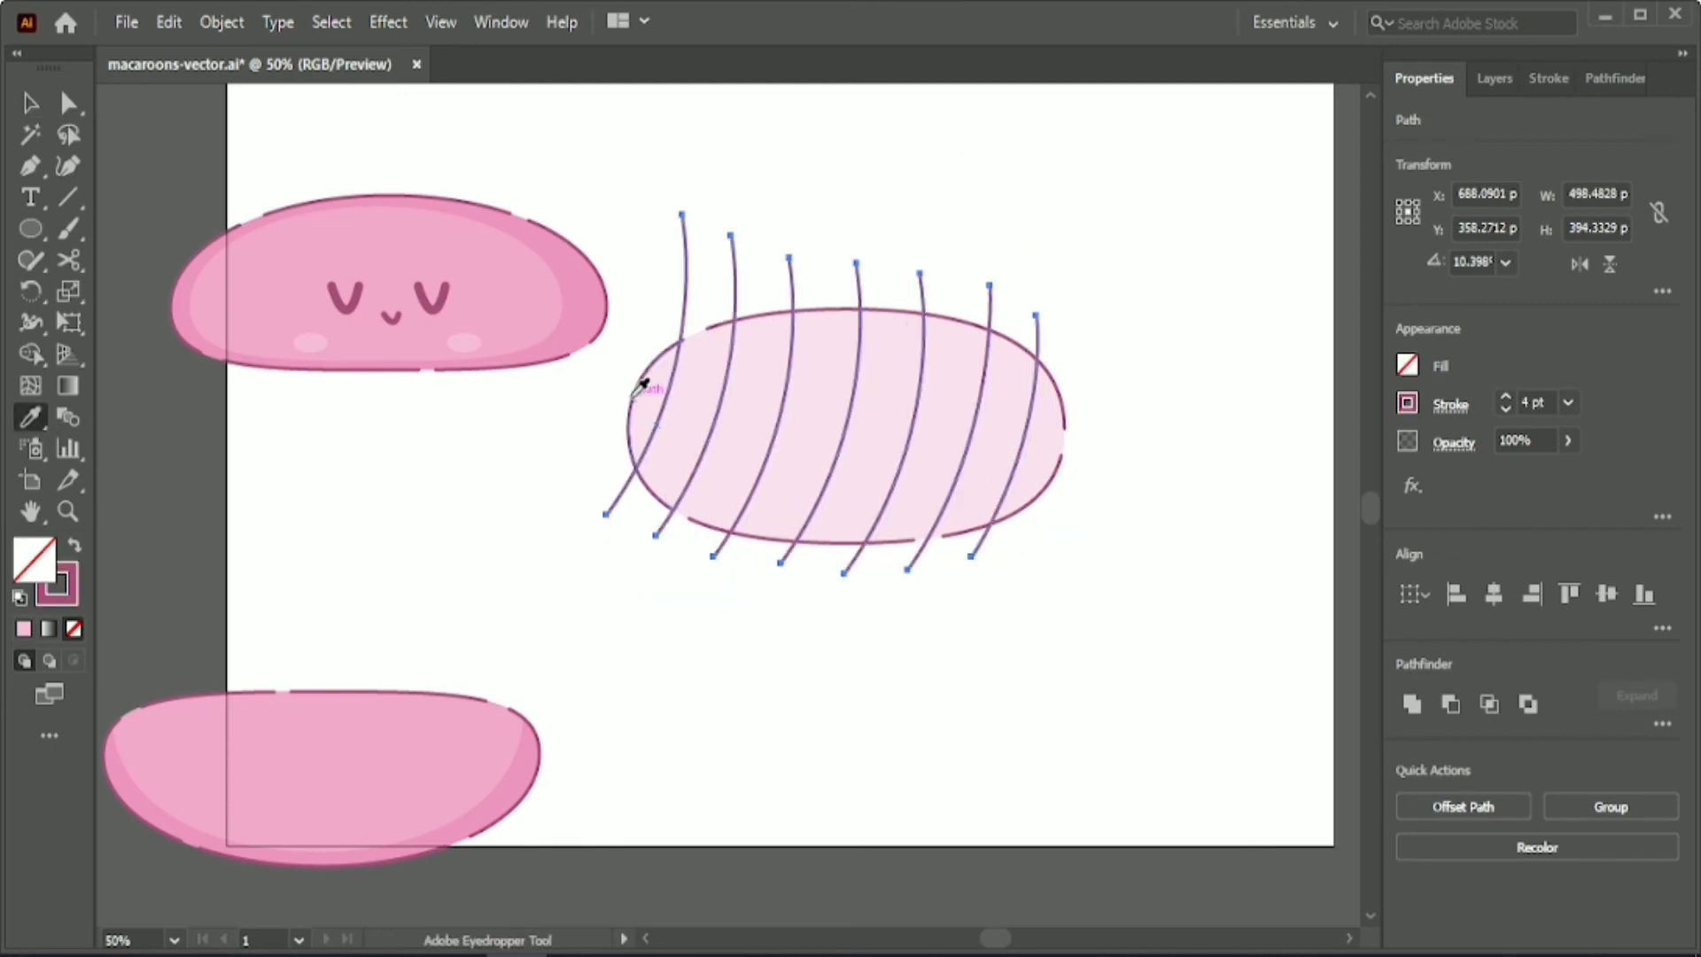
scroll(632, 394, "up", 3)
left_click(1091, 174)
left_click(31, 103)
left_click(74, 545)
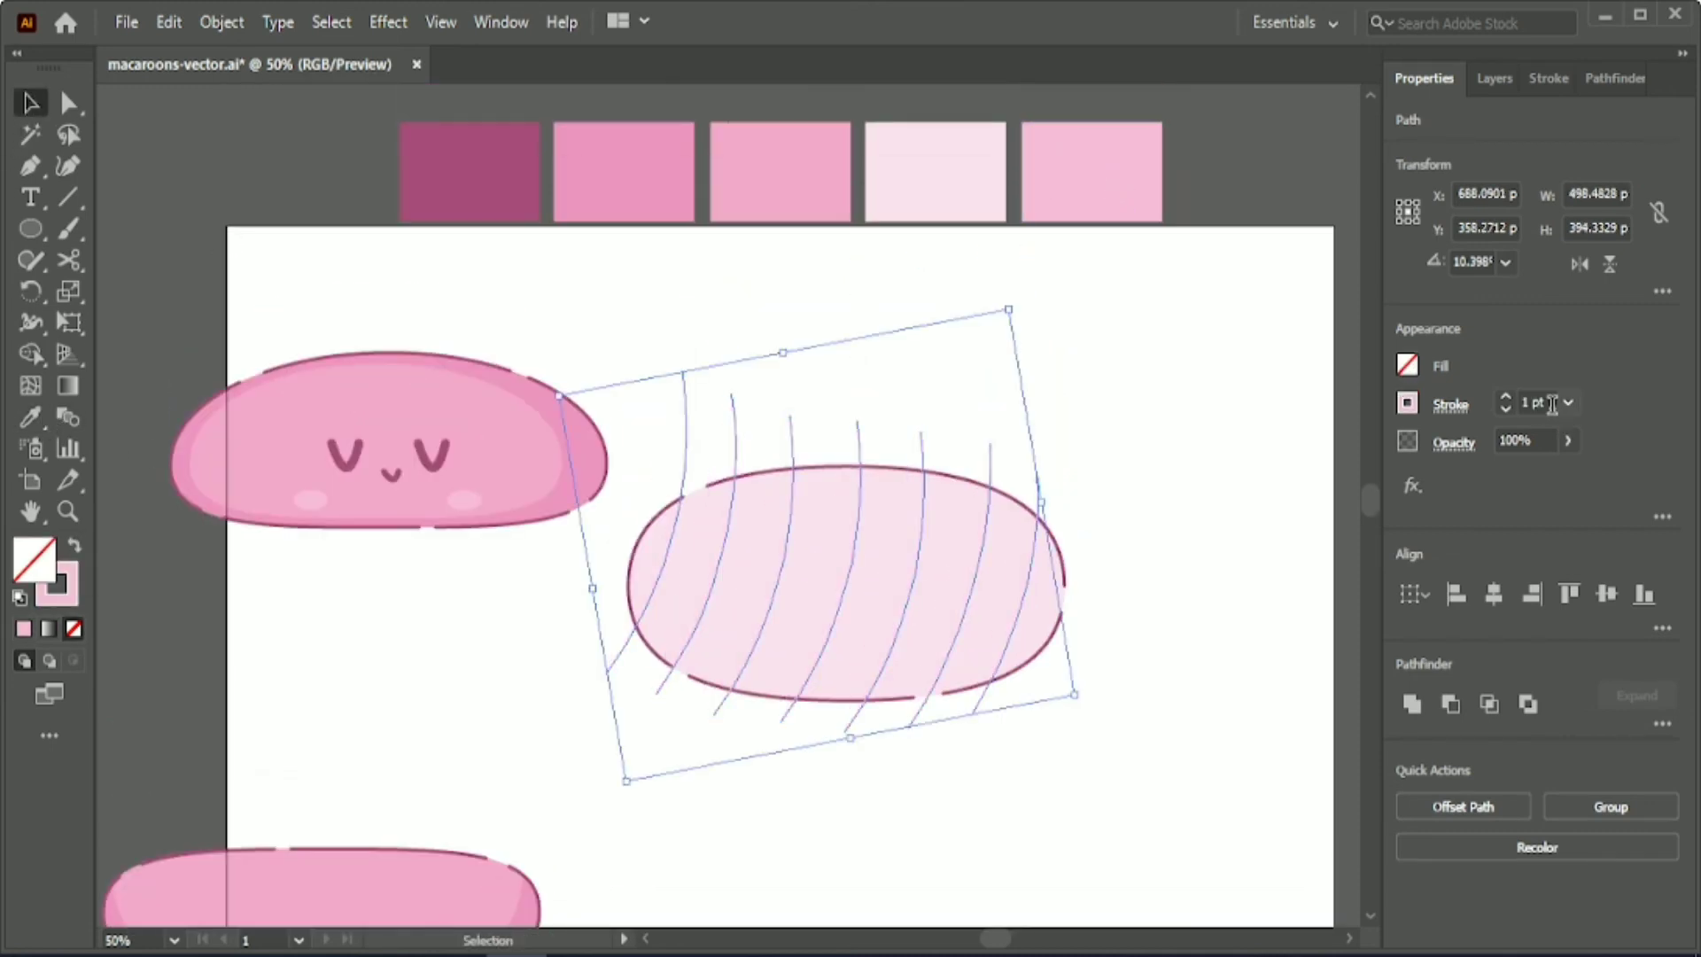
- Set the stroke weight of the seven stripes to 12 pt
left_click(1547, 403)
scroll(1547, 403, "up", 7)
scroll(1546, 403, "up", 6)
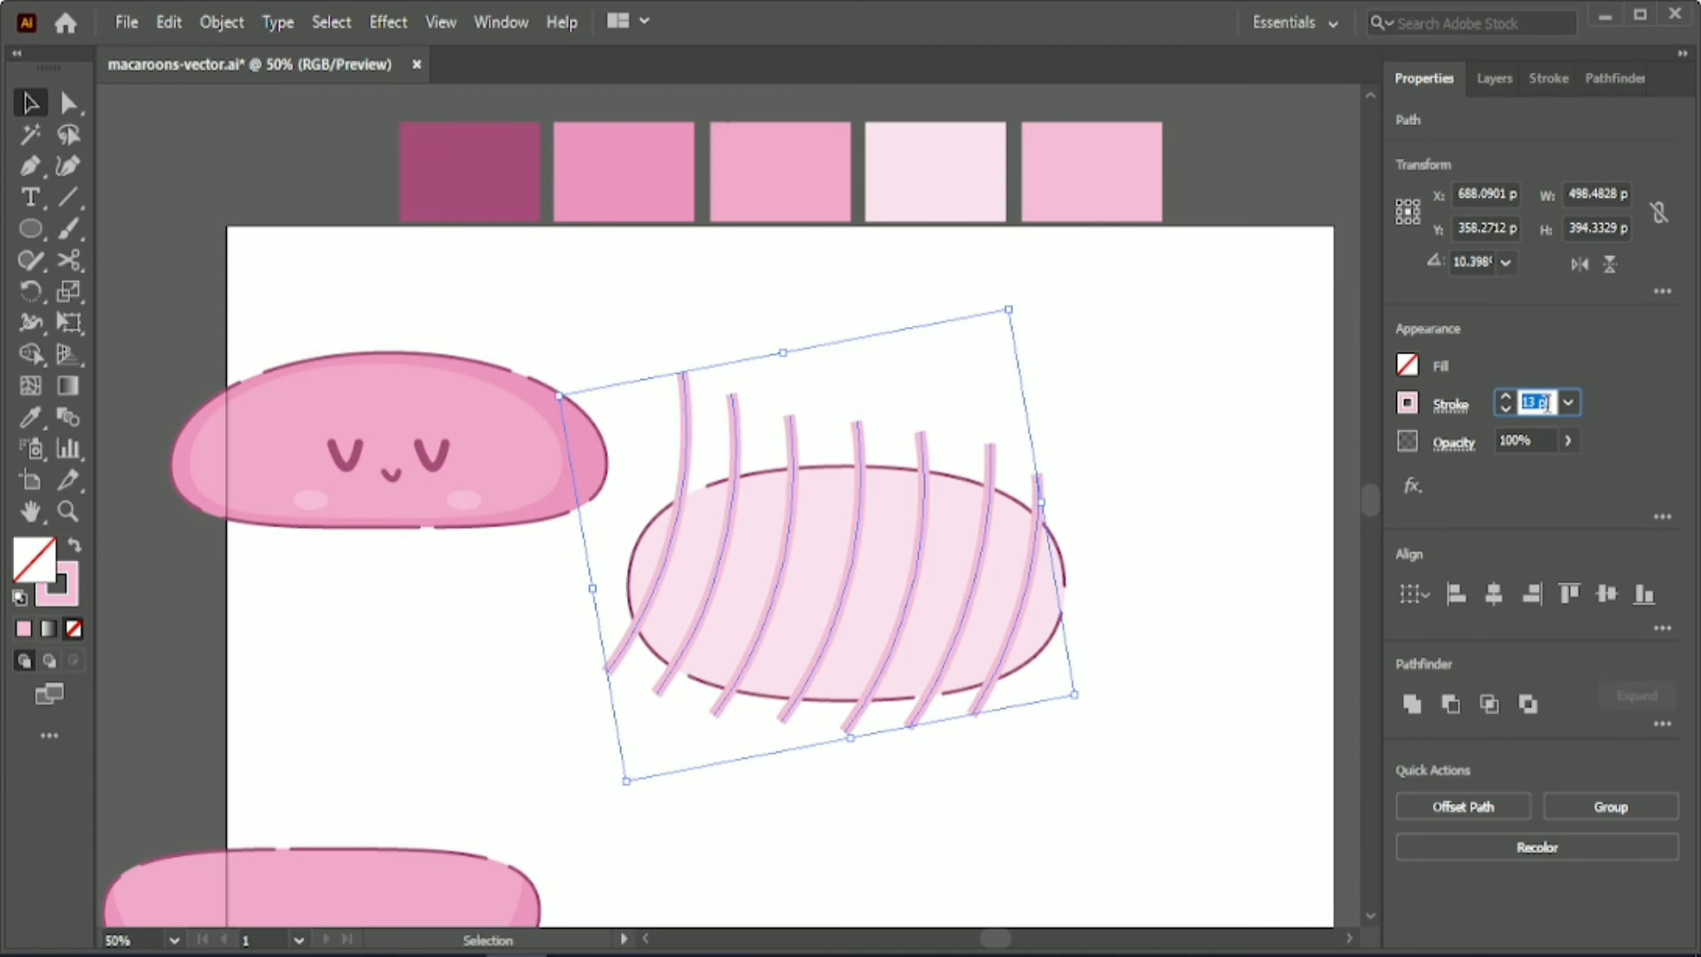
scroll(1547, 403, "down", 1)
left_click(1204, 682)
- Shift all seven stripes together about 24 px right and 11 px down over the filling shape
scroll(1097, 667, "down", 2)
scroll(1096, 667, "up", 1)
left_click(996, 412)
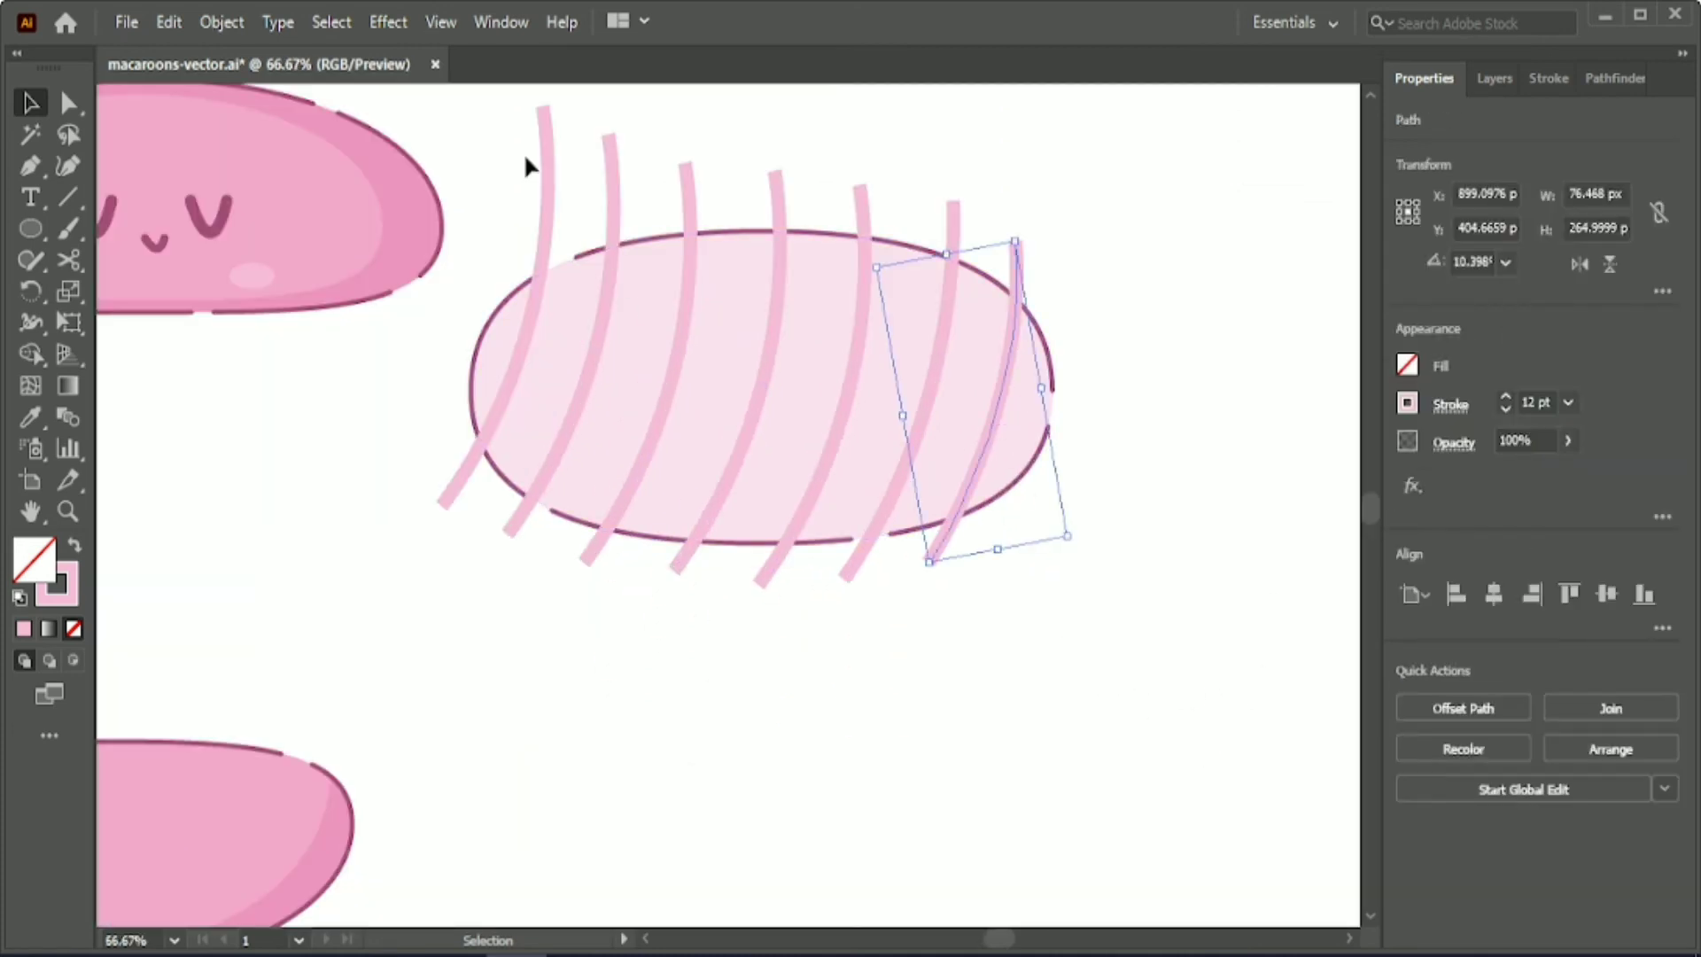
left_click_drag(525, 164, 1095, 266)
left_click_drag(1037, 421, 1034, 419)
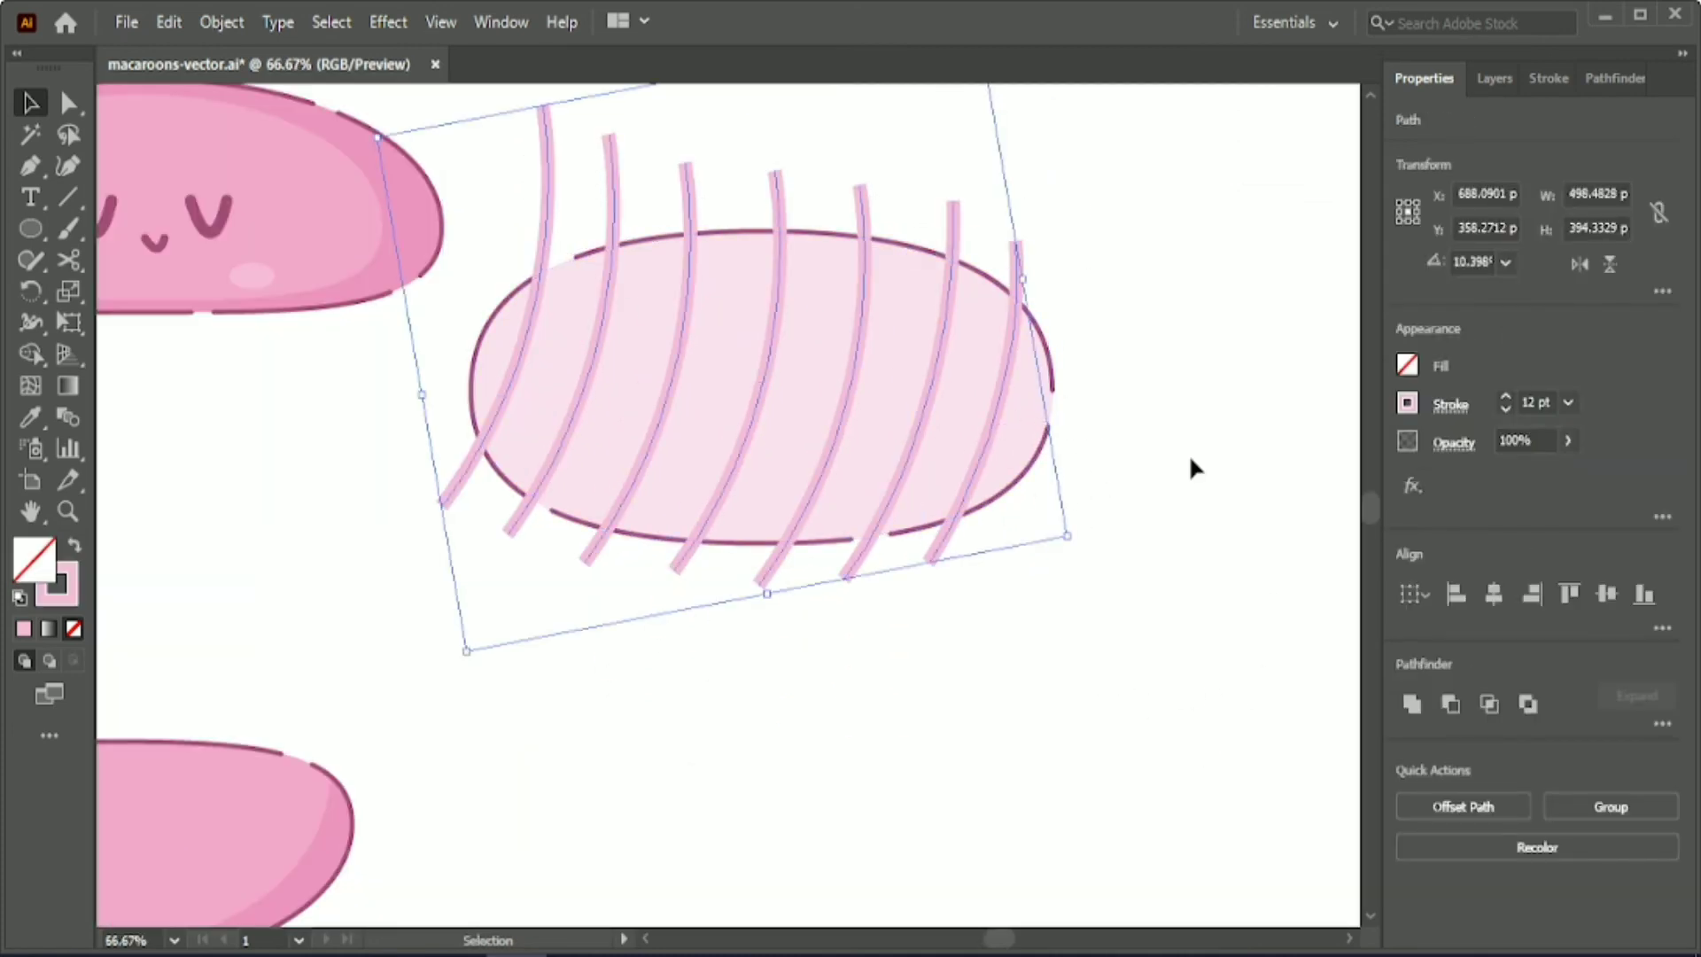
key("Right")
key("Right")
key("Right")
key("Right")
key("Right")
key("Right")
key("Right")
key("Right")
key("Right")
key("Right")
key("Right")
key("Right")
key("Right")
key("Right")
key("Right")
key("Right")
key("Right")
key("Right")
key("Right")
key("Right")
key("Right")
key("Right")
key("Right")
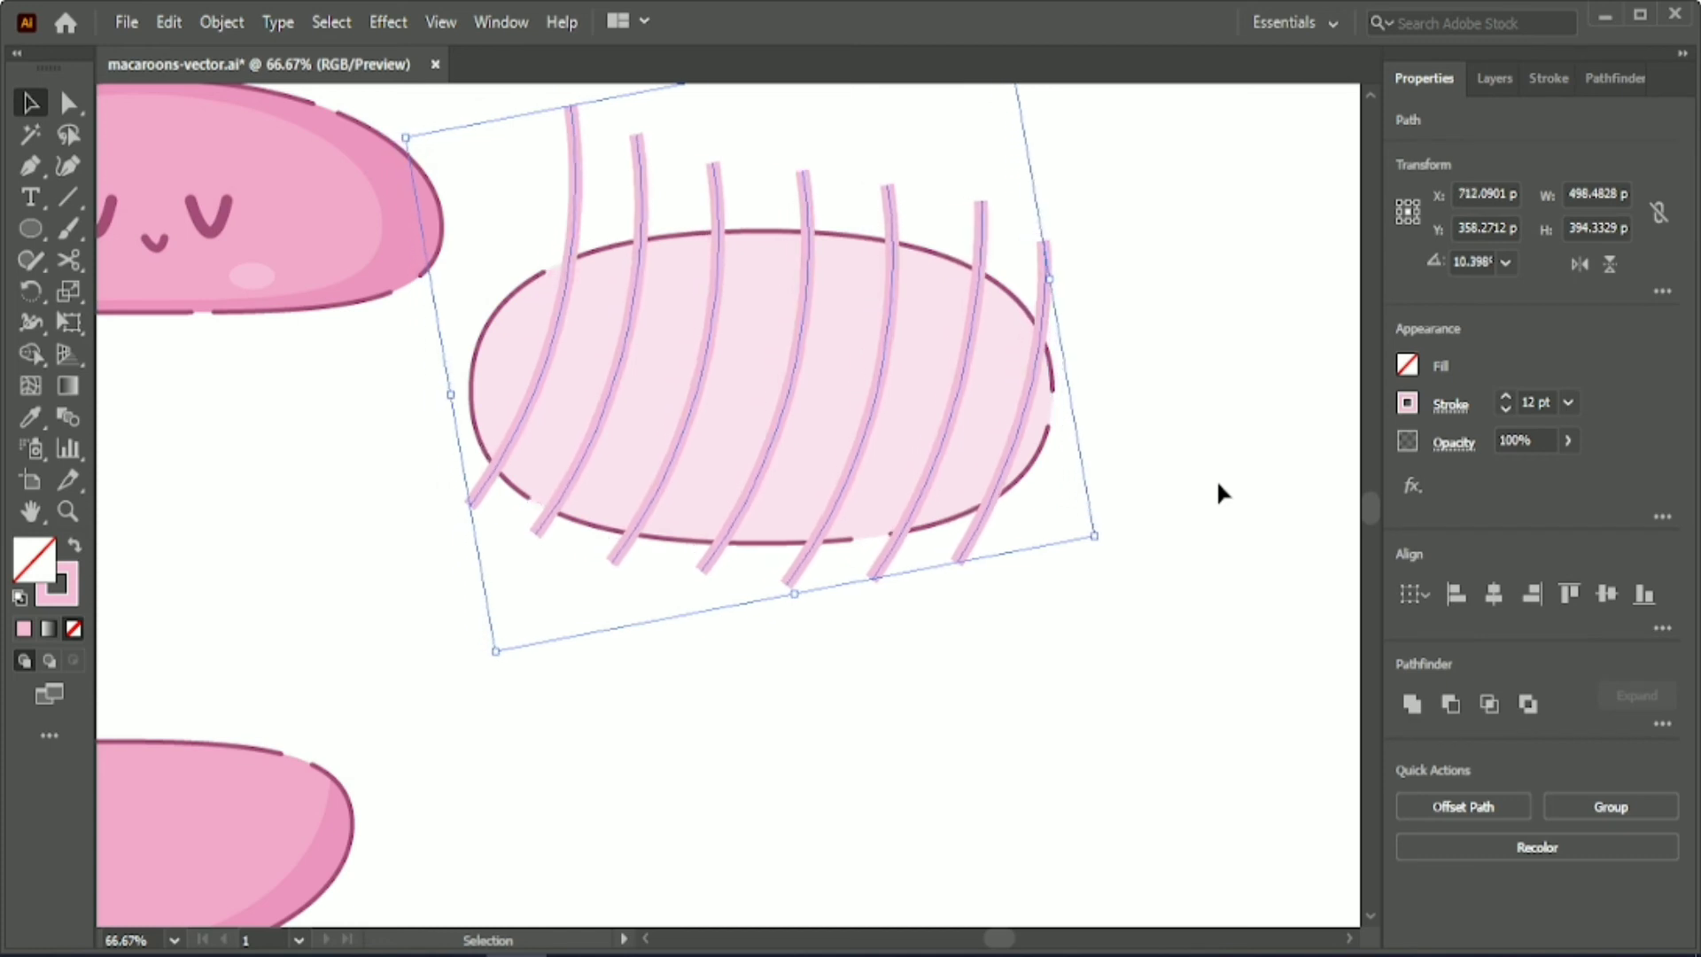
key("Down")
key("Down")
key("Down")
key("Down")
key("Down")
key("Down")
key("Down")
key("Down")
key("Down")
key("Down")
key("Down")
left_click(1073, 631)
- Shift the stripes on the filling's left half slightly right, making room for another stripe at the left end
left_click_drag(537, 122, 872, 141)
key("Right")
key("Right")
key("Right")
key("Right")
key("Right")
key("Right")
key("Right")
key("Right")
key("Right")
key("Right")
key("Right")
key("Right")
key("Right")
key("Right")
key("Right")
key("Right")
left_click(841, 119)
- Duplicate the leftmost stripe just to its left as an eighth stripe
left_click_drag(804, 248, 539, 169)
left_click(459, 301)
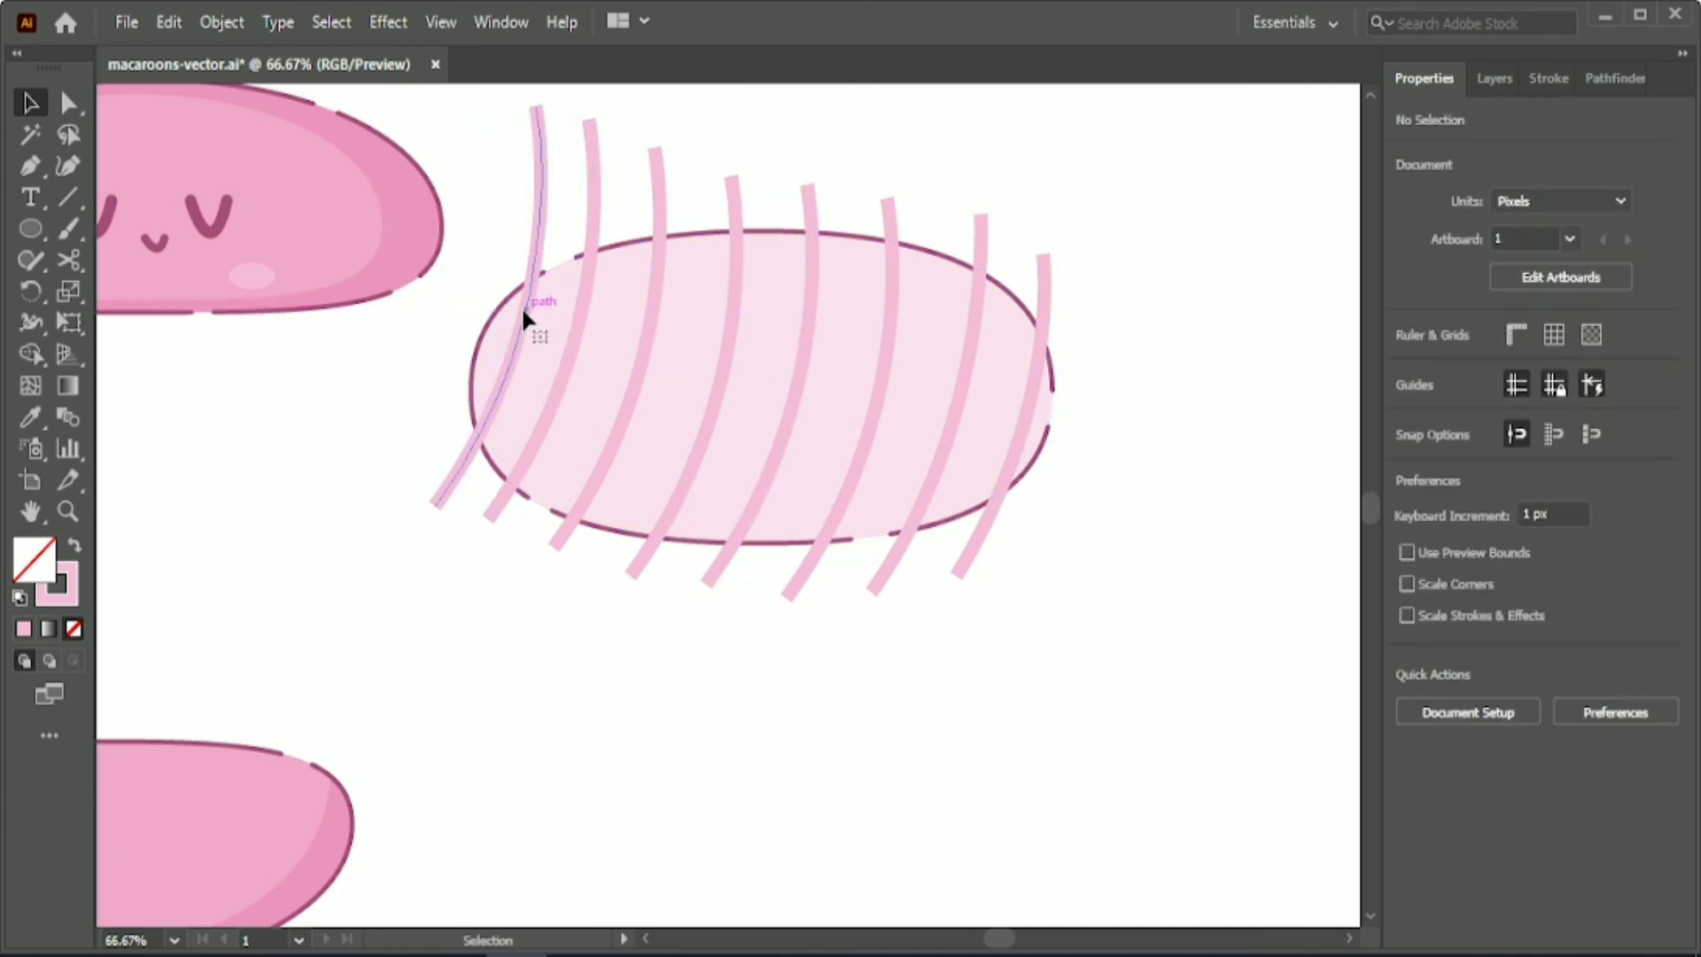
left_click(525, 306)
- Even the stripe spacing by nudging the second and third stripes from the left about 8 px right and the fourth about 3 px right
left_click(656, 310)
key("Right")
key("Right")
key("Right")
key("Right")
key("Right")
key("Right")
left_click(585, 290)
key("Right")
key("Right")
key("Right")
key("Right")
left_click(982, 160)
left_click(736, 302)
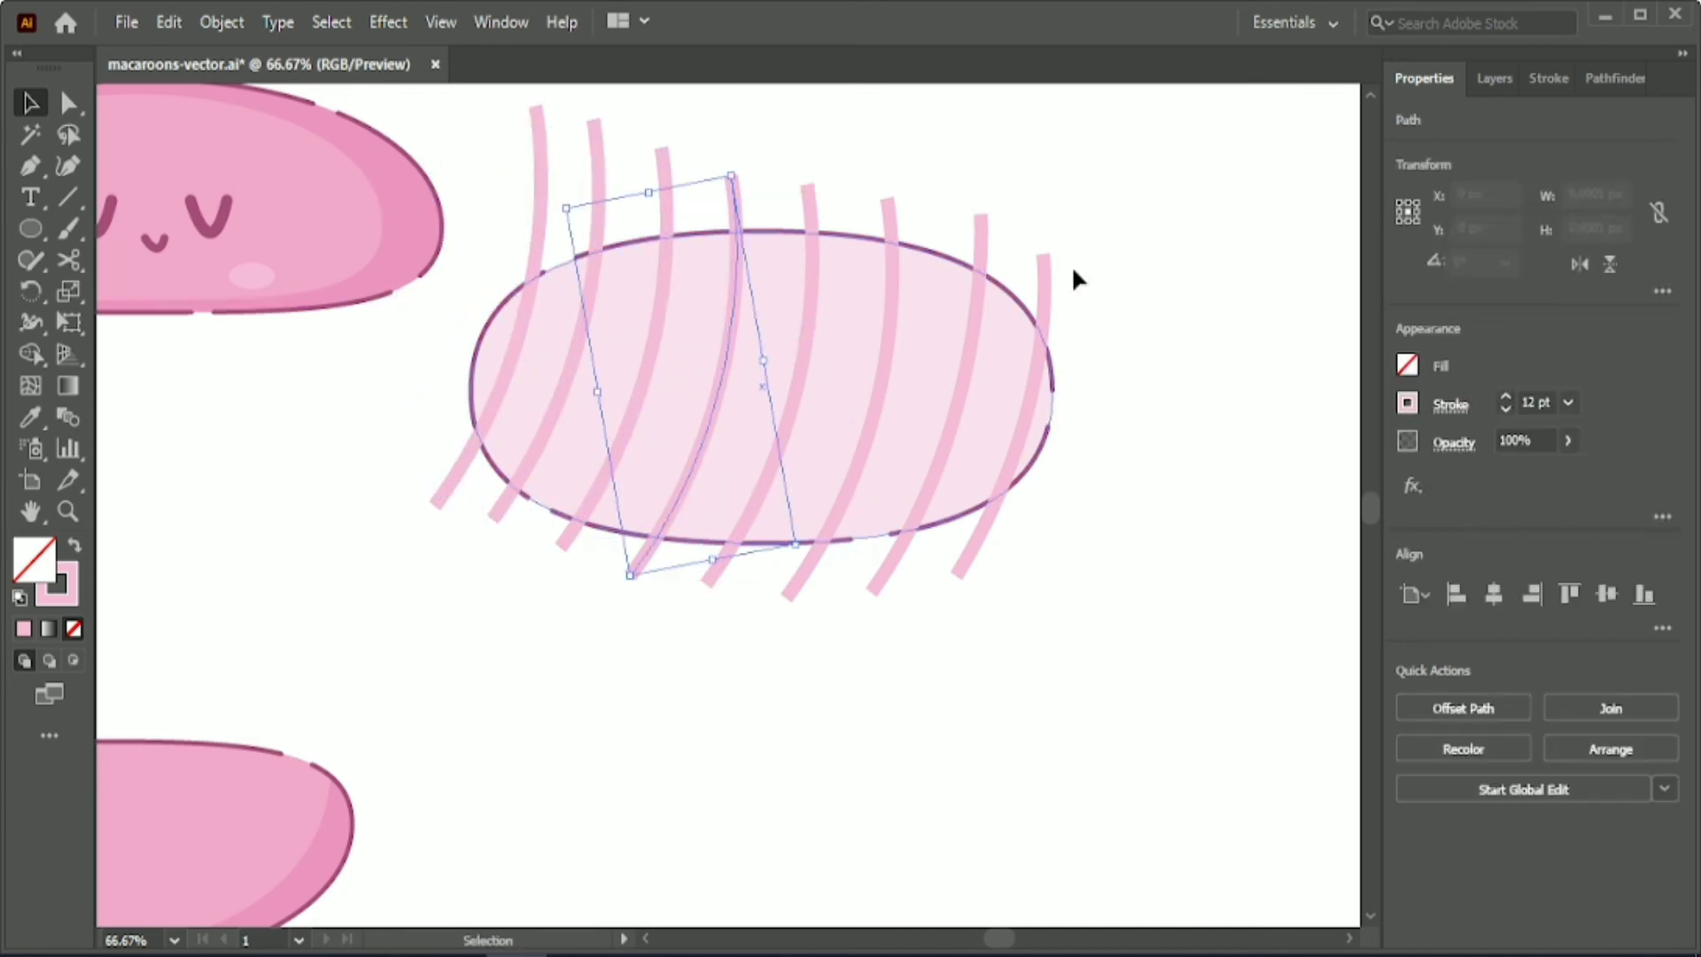
key("Right")
key("Right")
key("Right")
left_click(654, 328)
key("Right")
key("Right")
left_click(587, 307)
key("Right")
key("Right")
key("Right")
key("Right")
- Trim away the stripe ends that extend outside the filling shape with the Shape Builder tool
key("ctrl+a")
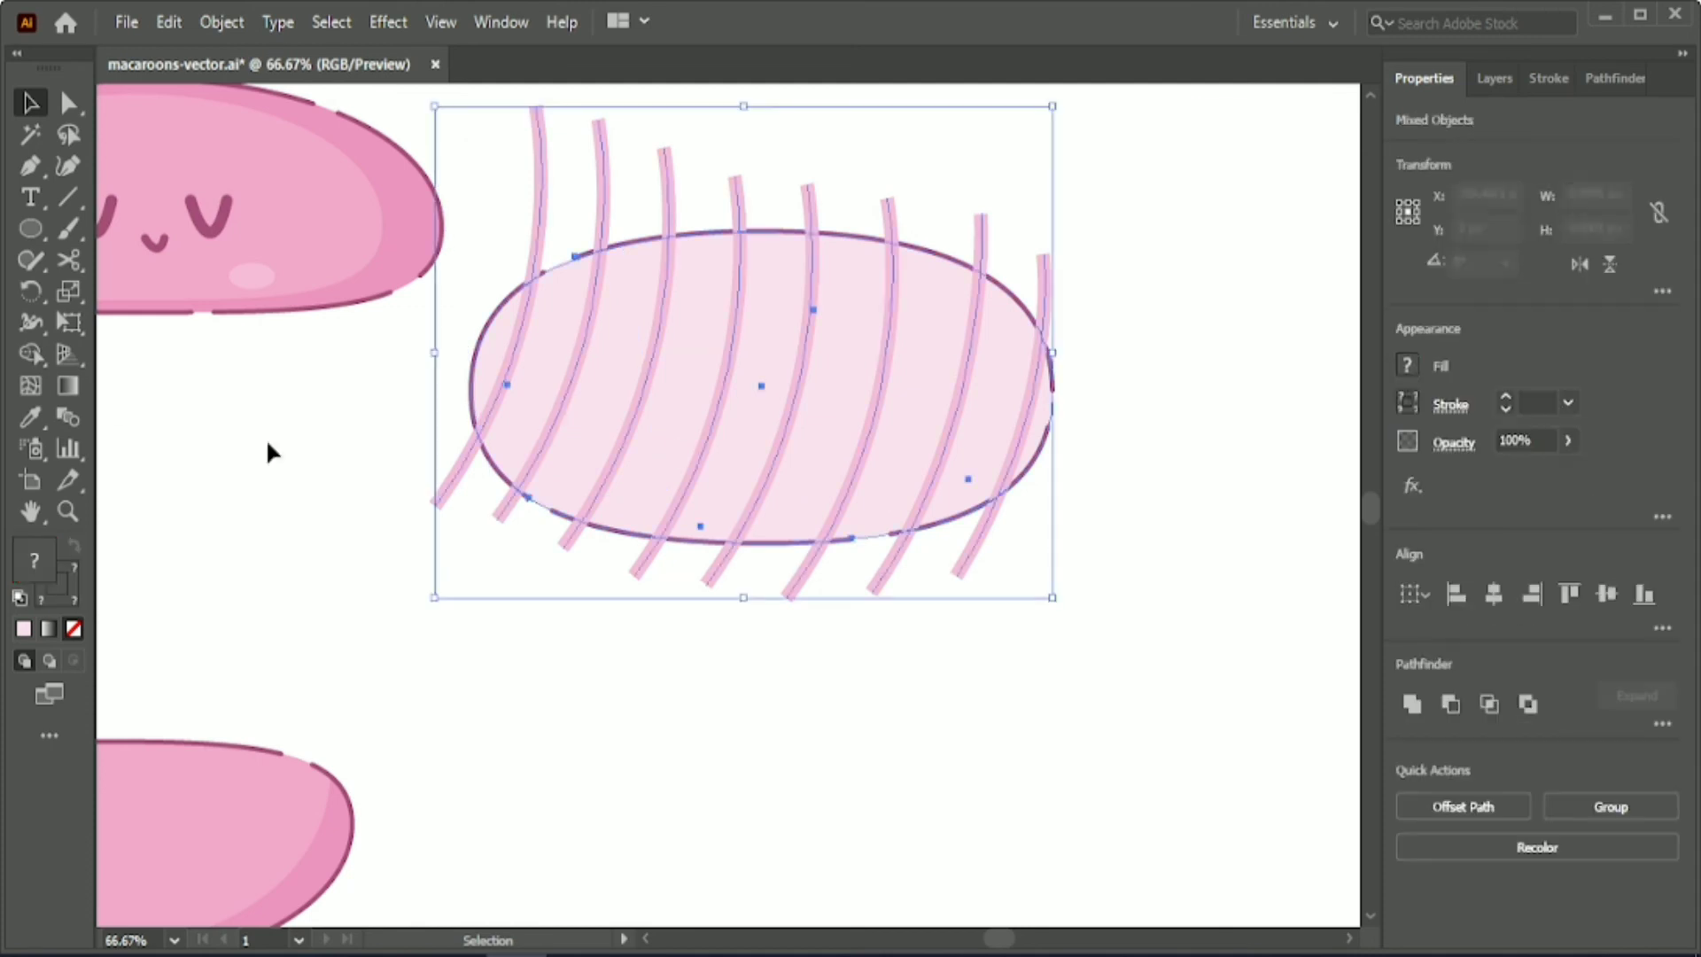
key("shift+m")
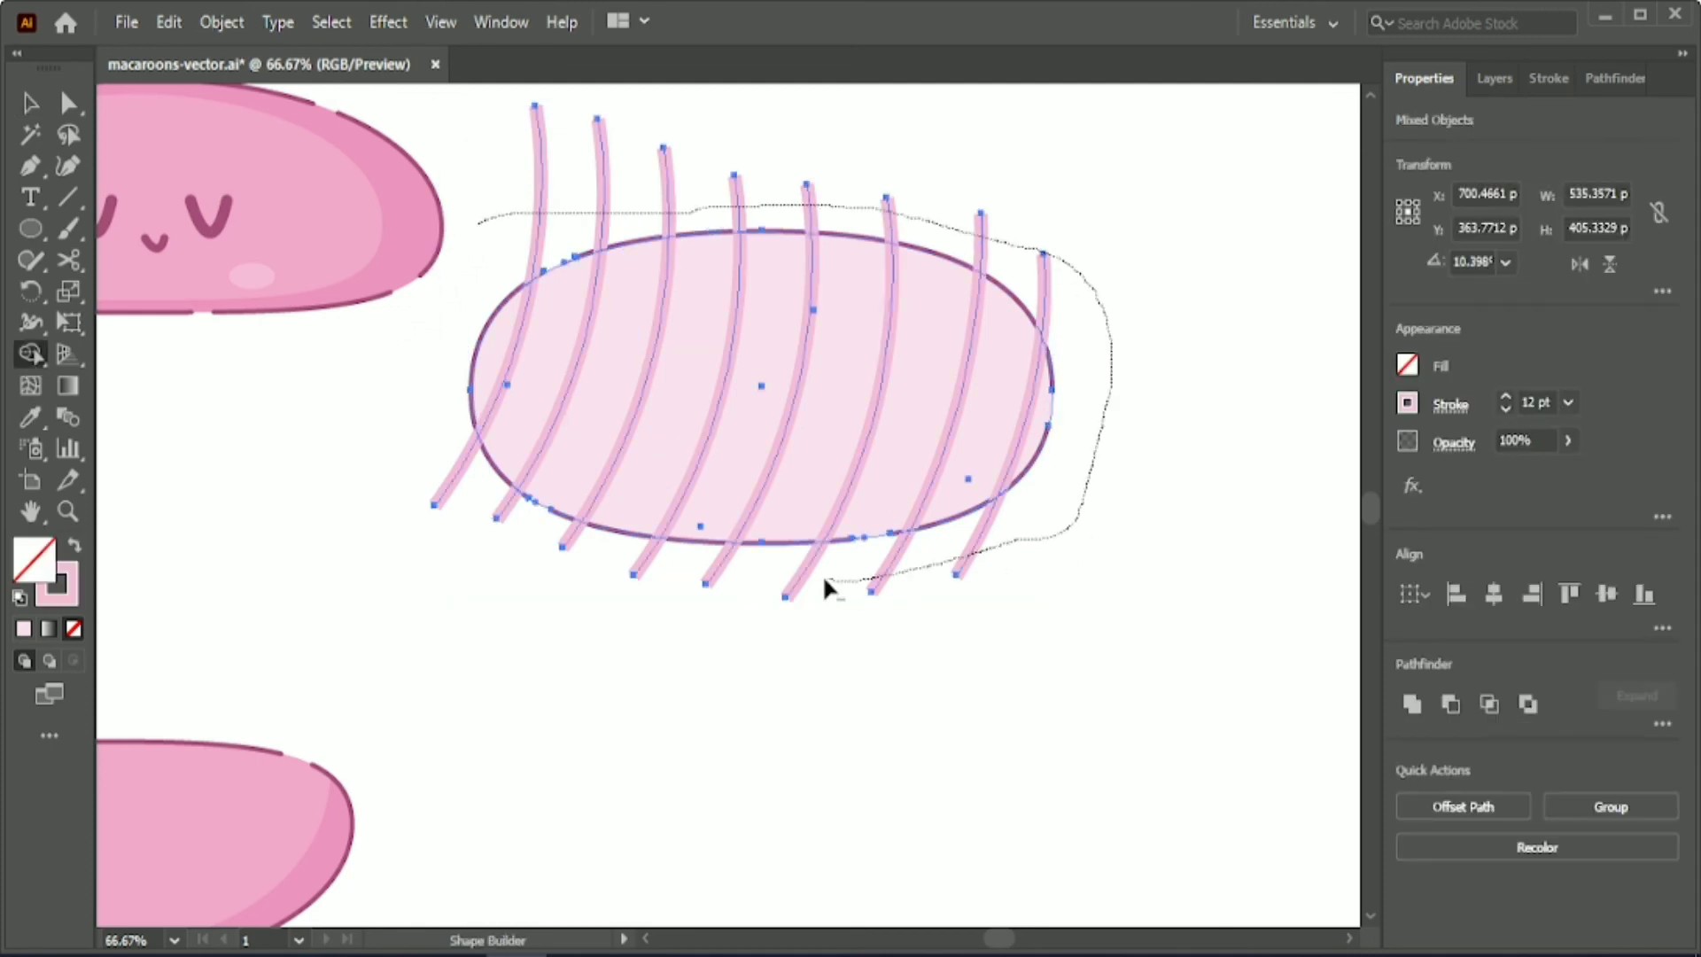
left_click_drag(560, 538, 446, 473)
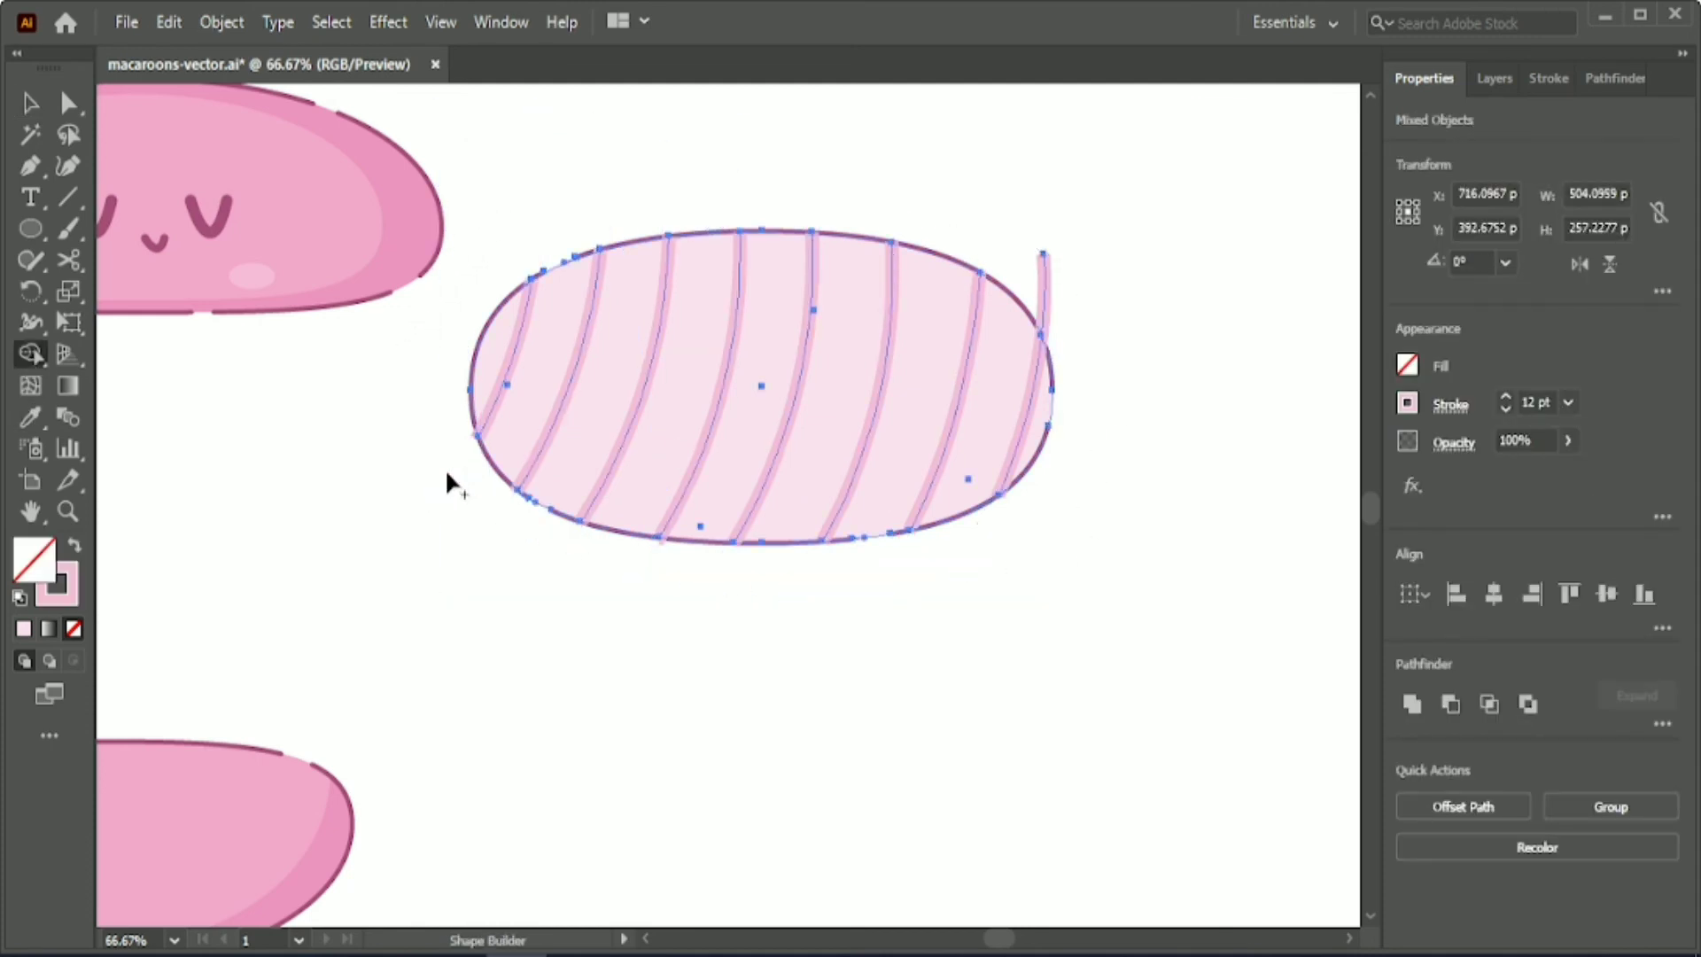
left_click(32, 104)
left_click(726, 600)
- Apply round caps to all eight stripes, leaving the filling shape and its outline out of the selection
key("ctrl+a")
left_click(842, 368, "shift")
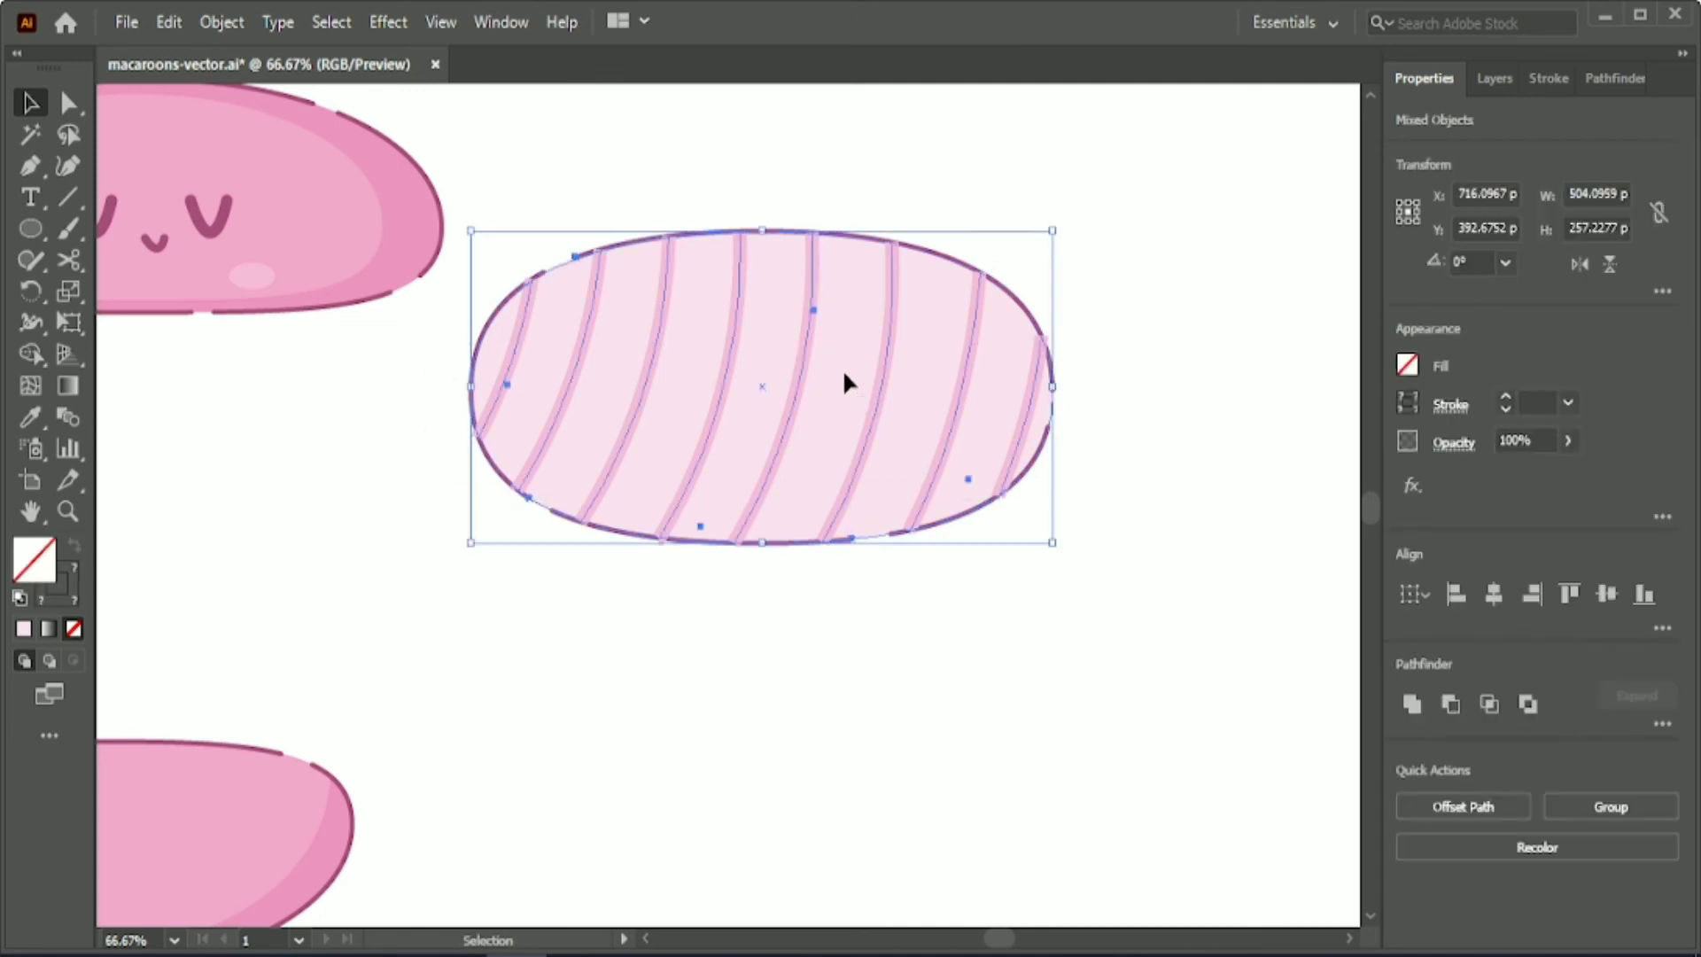
left_click(854, 240, "shift")
left_click(858, 350, "shift")
key("ctrl+F10")
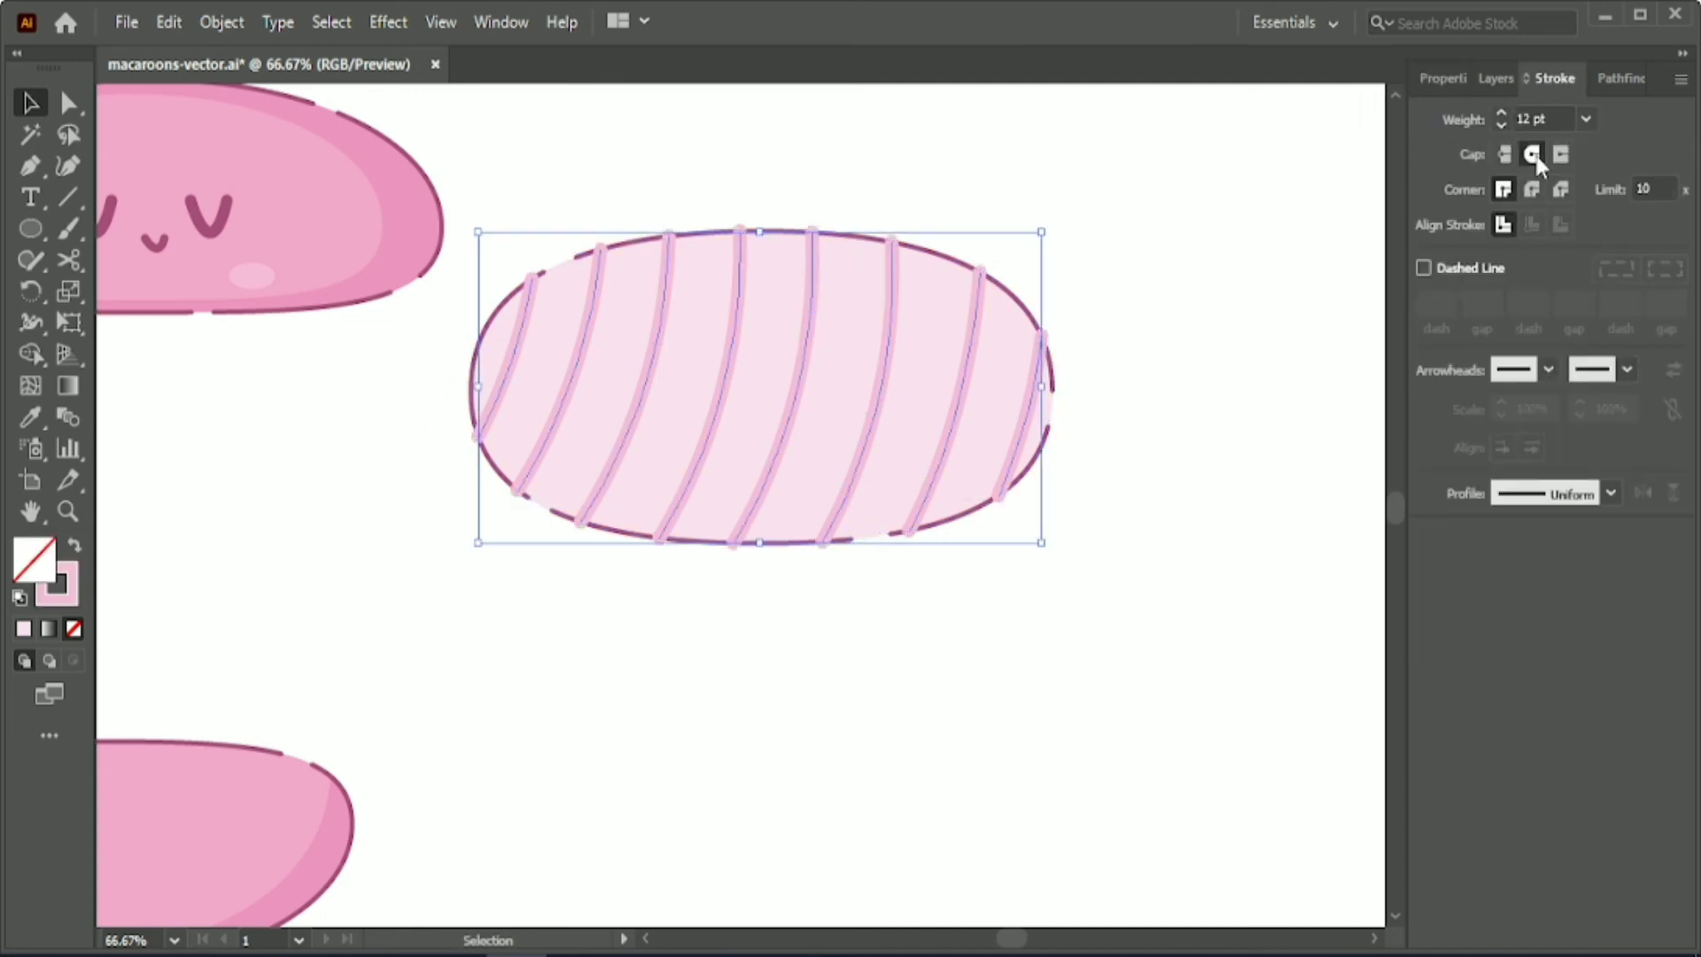
left_click(1171, 237)
- Bring the filling's dark broken outline in front of the stripes
right_click(949, 522)
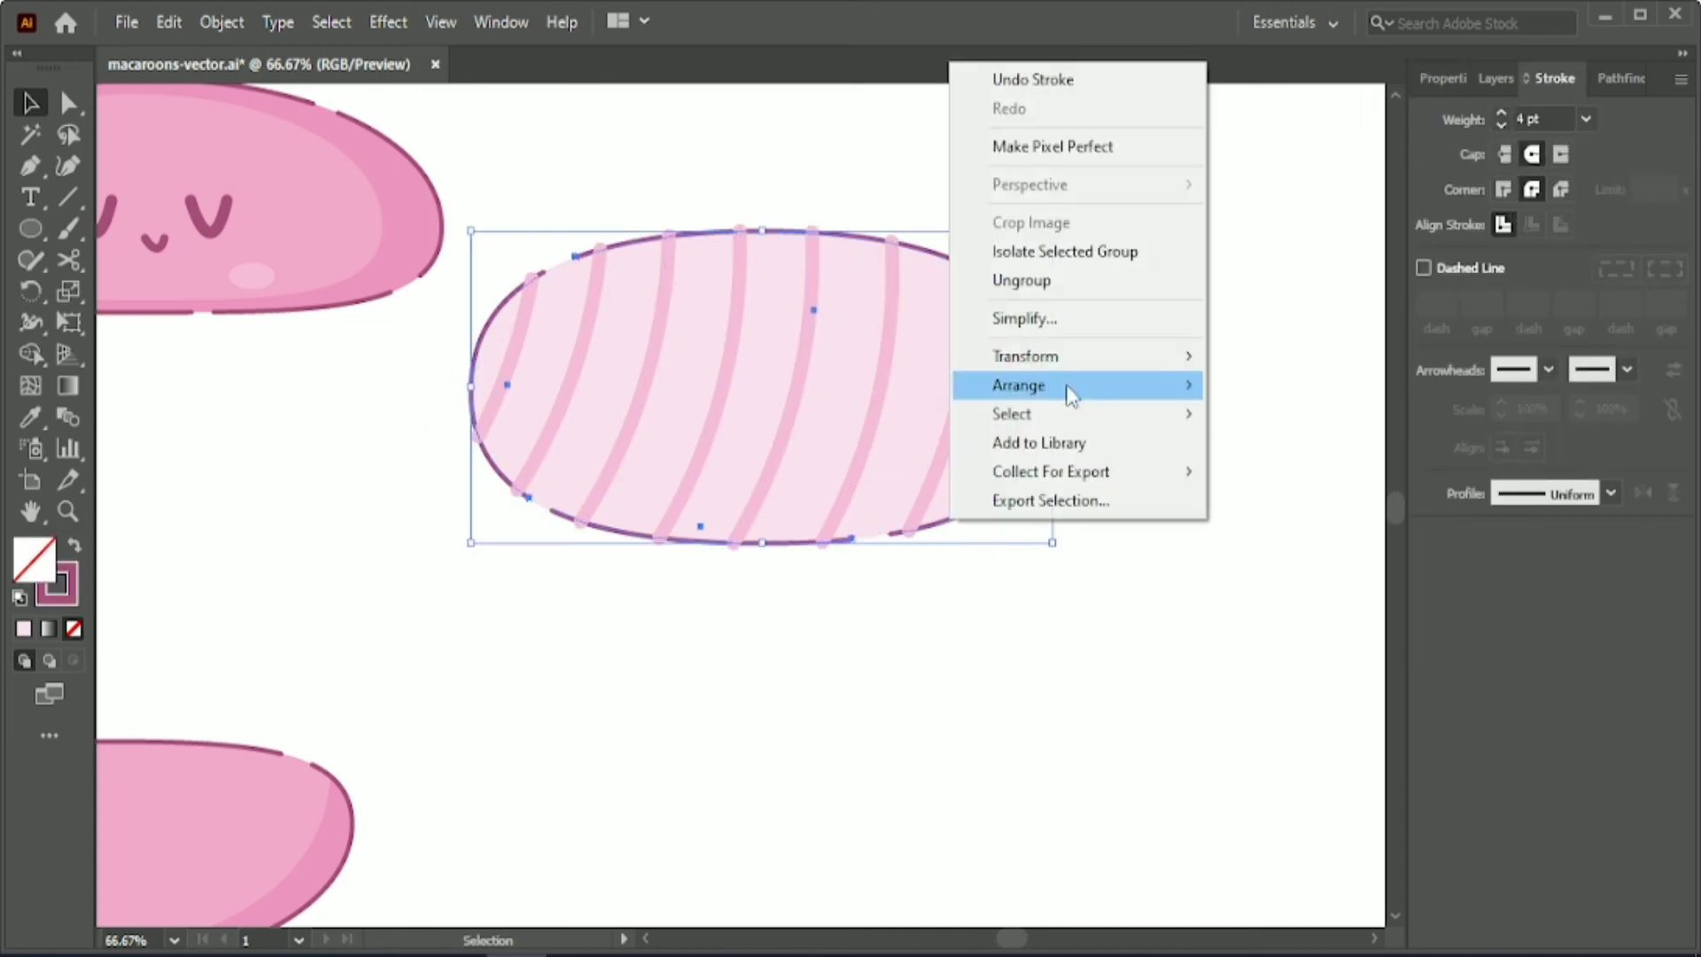
mouse_move(1069, 388)
left_click(1263, 386)
left_click(1074, 564)
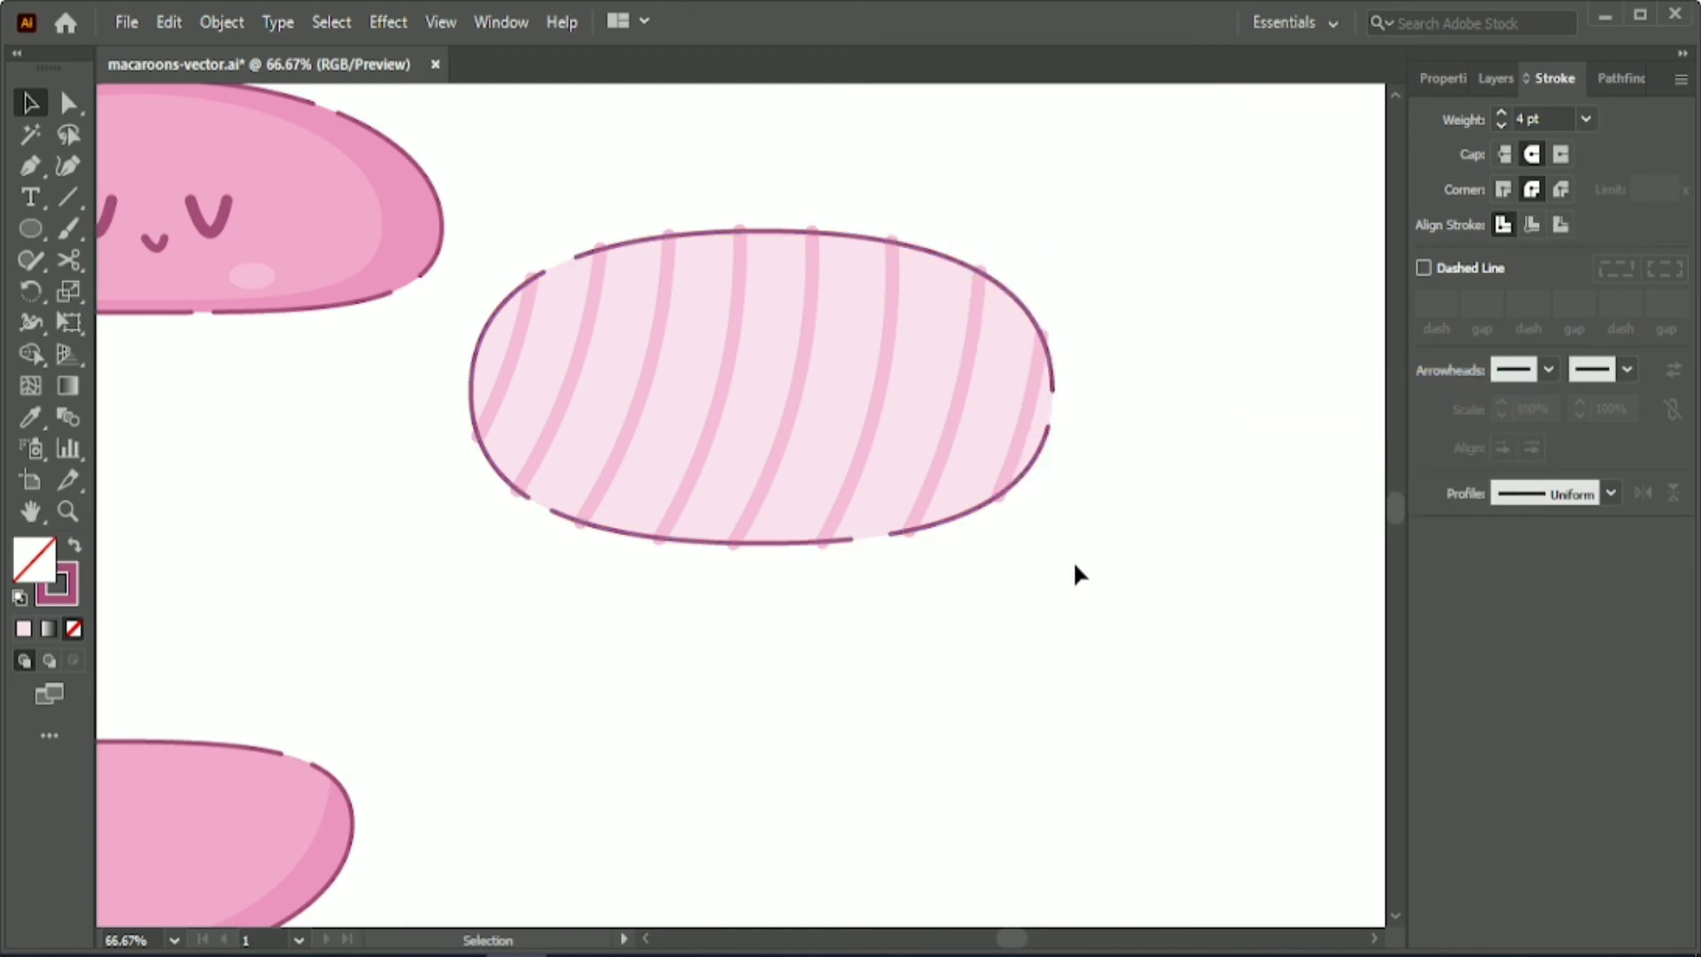
- Group the filling shape, its stripes and its outline into one object
scroll(1072, 560, "down", 1)
left_click_drag(618, 346, 1098, 563)
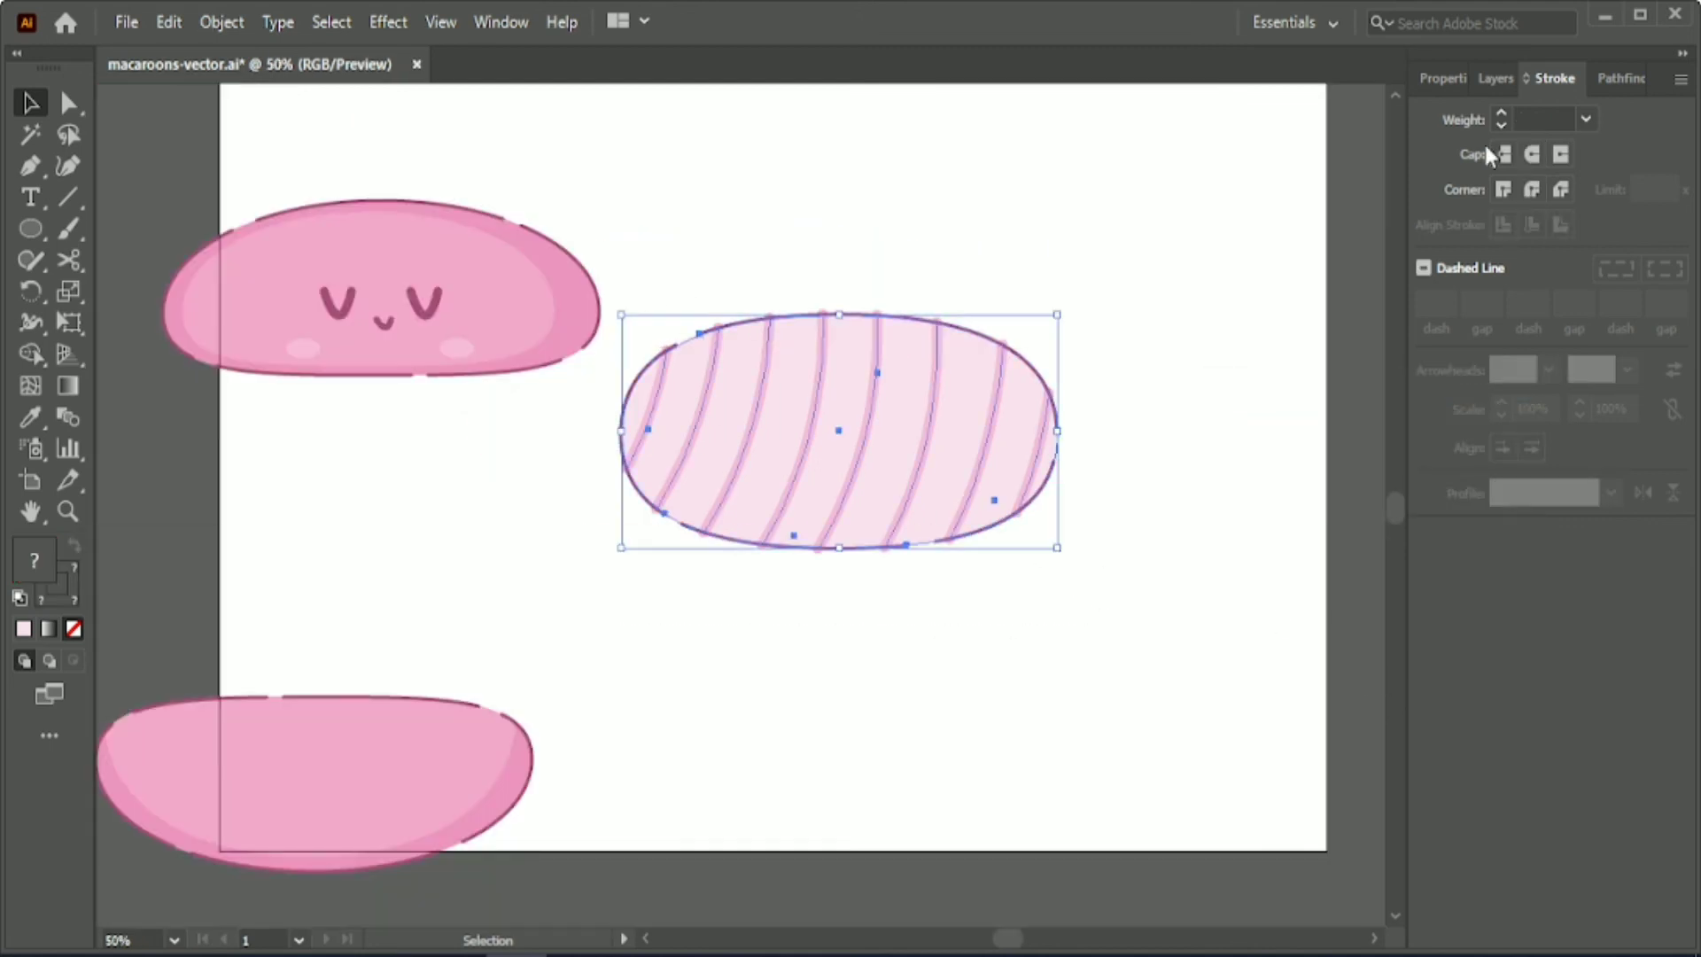
left_click(1443, 79)
left_click(1600, 812)
left_click(1143, 612)
- Stack the face shell over the filling's top and the lower shell beneath it, and bring the face shell to the front
left_click_drag(334, 252, 775, 254)
left_click_drag(452, 736, 919, 543)
left_click(915, 254)
right_click(915, 255)
mouse_move(1054, 570)
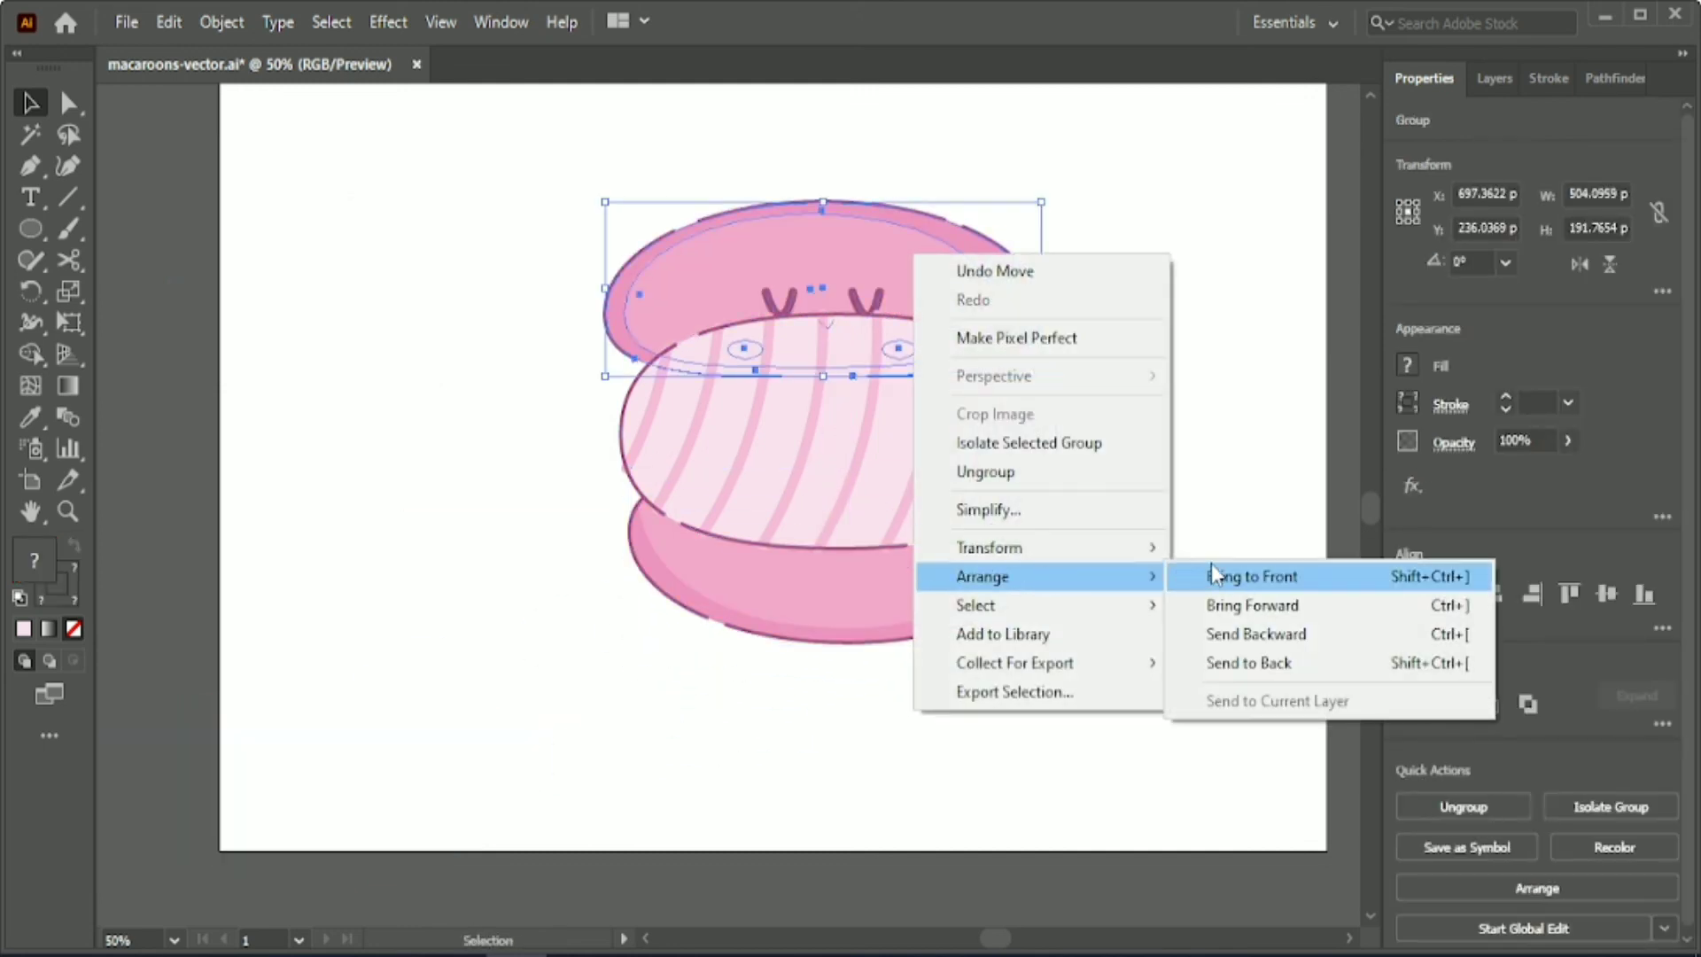
left_click(1214, 576)
- Align the upper shell, filling and lower shell on their horizontal centers
left_click(748, 161)
left_click_drag(748, 161, 956, 611)
left_click(1494, 597)
left_click(1170, 426)
left_click(889, 289)
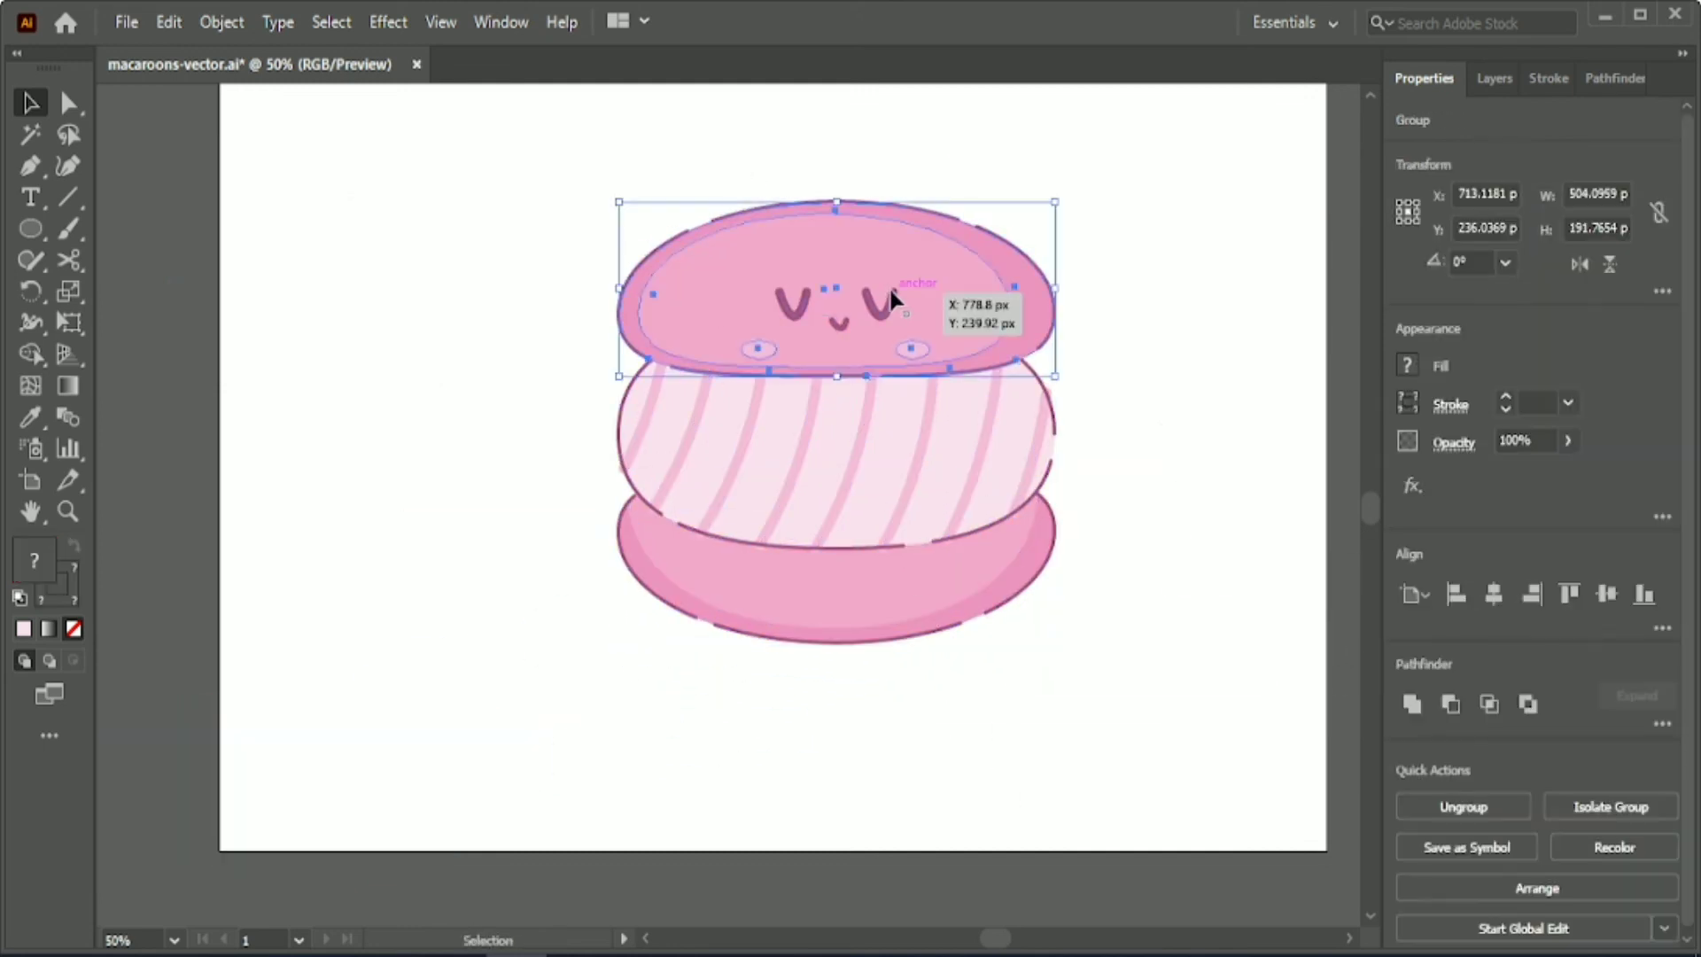
- Nudge the face shell straight down by 55 px so it overlaps more of the striped filling
key("Down")
key("Down")
key("Down")
key("Down")
key("Down")
key("Down")
key("Down")
key("Down")
key("Down")
key("Down")
key("Down")
key("Down")
key("Down")
key("Down")
key("Down")
key("Down")
key("Down")
key("Down")
key("Down")
key("Down")
mouse_move(838, 283)
left_mouse_down()
mouse_move(842, 334)
mouse_move(839, 282)
left_mouse_up()
key("Down")
key("Down")
key("Down")
key("Down")
key("Down")
key("Down")
key("Down")
key("Down")
key("Down")
key("Down")
key("Down")
key("Down")
key("Down")
key("Down")
key("Down")
key("Down")
key("Down")
key("Down")
key("Down")
key("Down")
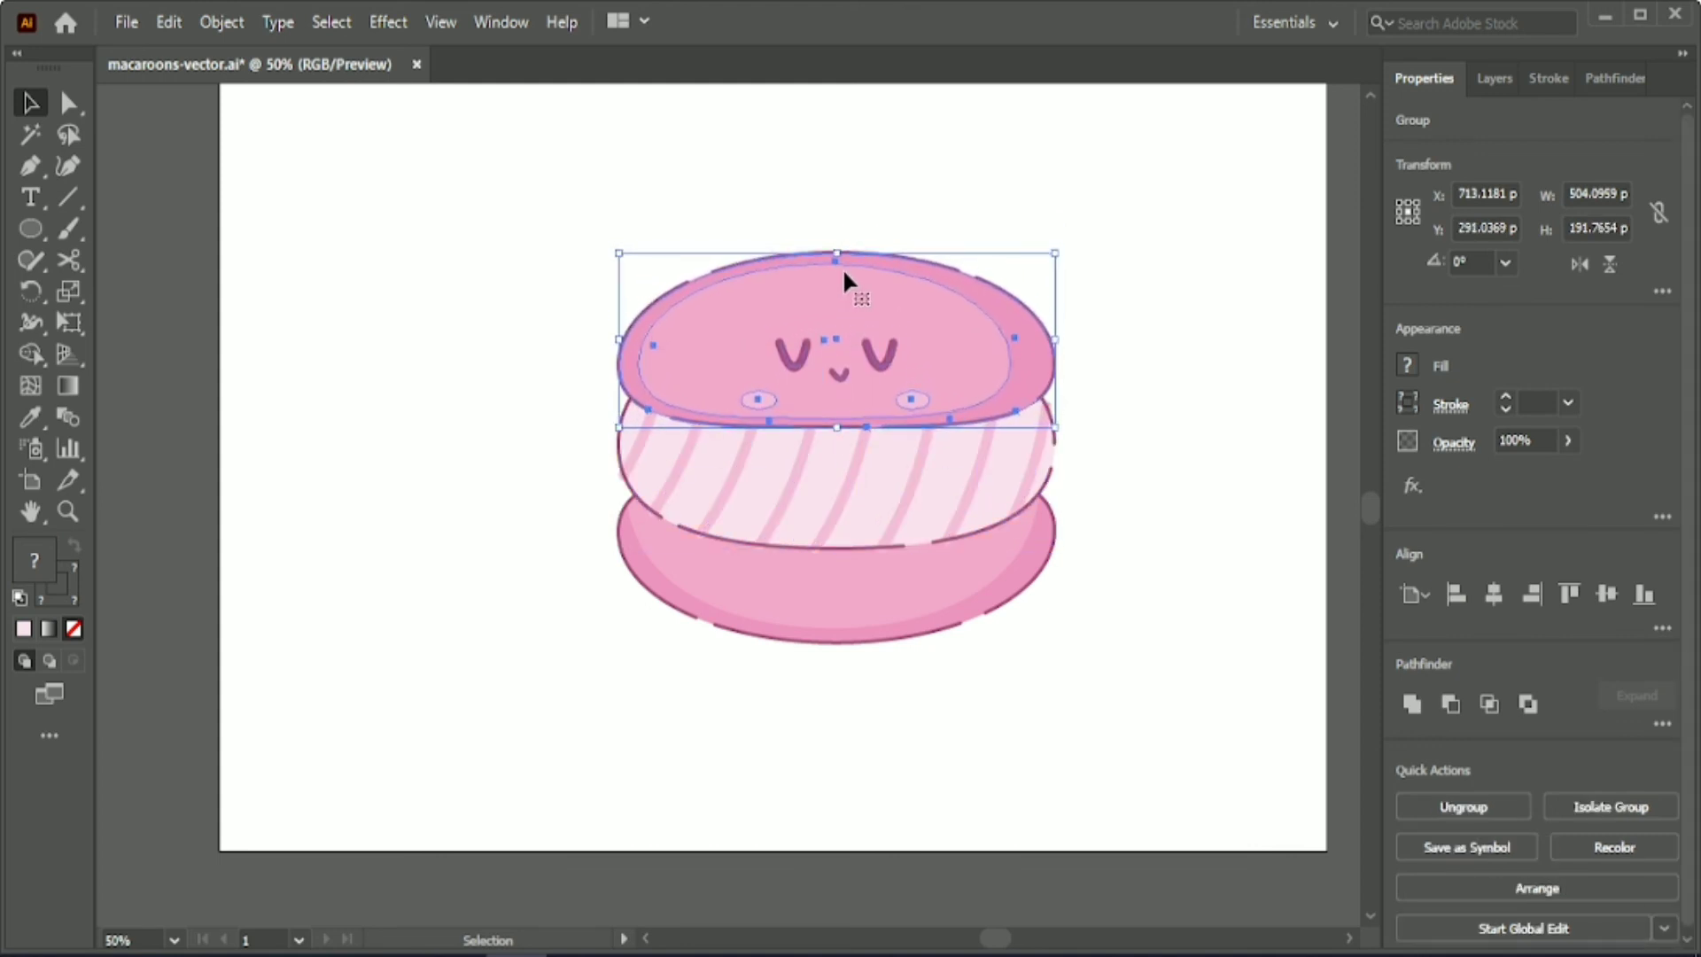
left_click(855, 188)
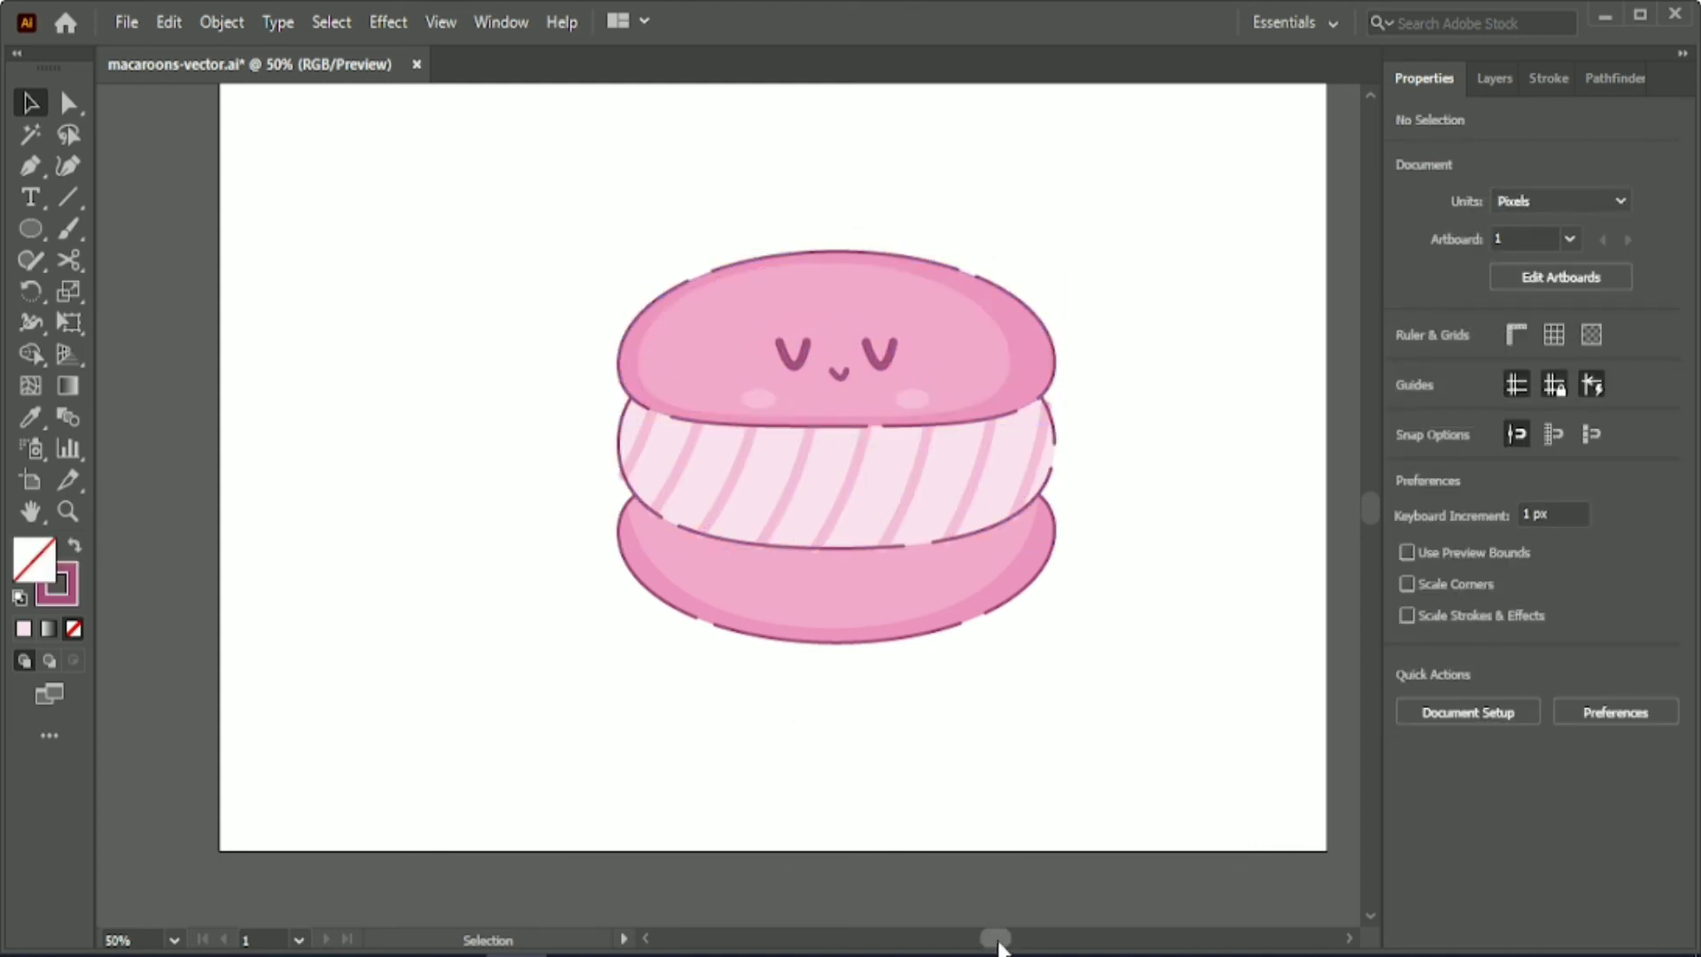
- Fine-tune the macaroon's vertical spacing by nudging the face shell up a few pixels and adjusting the layers beneath it
left_click_drag(997, 939, 1001, 939)
left_click(790, 585)
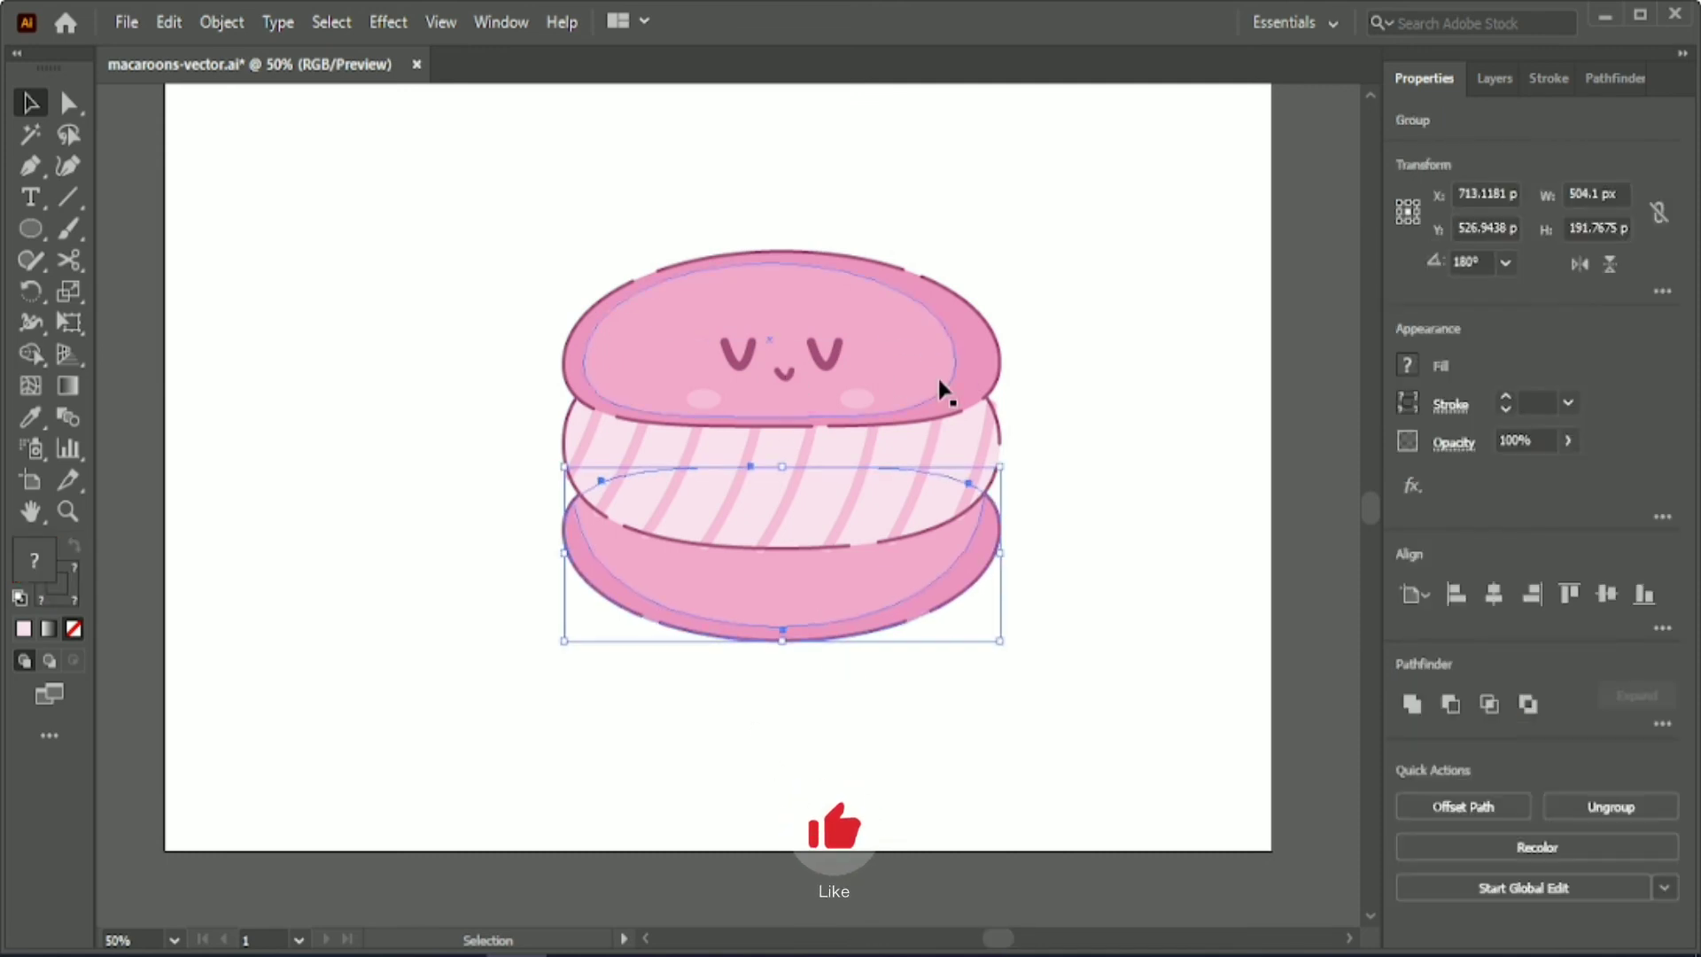
left_click(1113, 497)
left_click(861, 333)
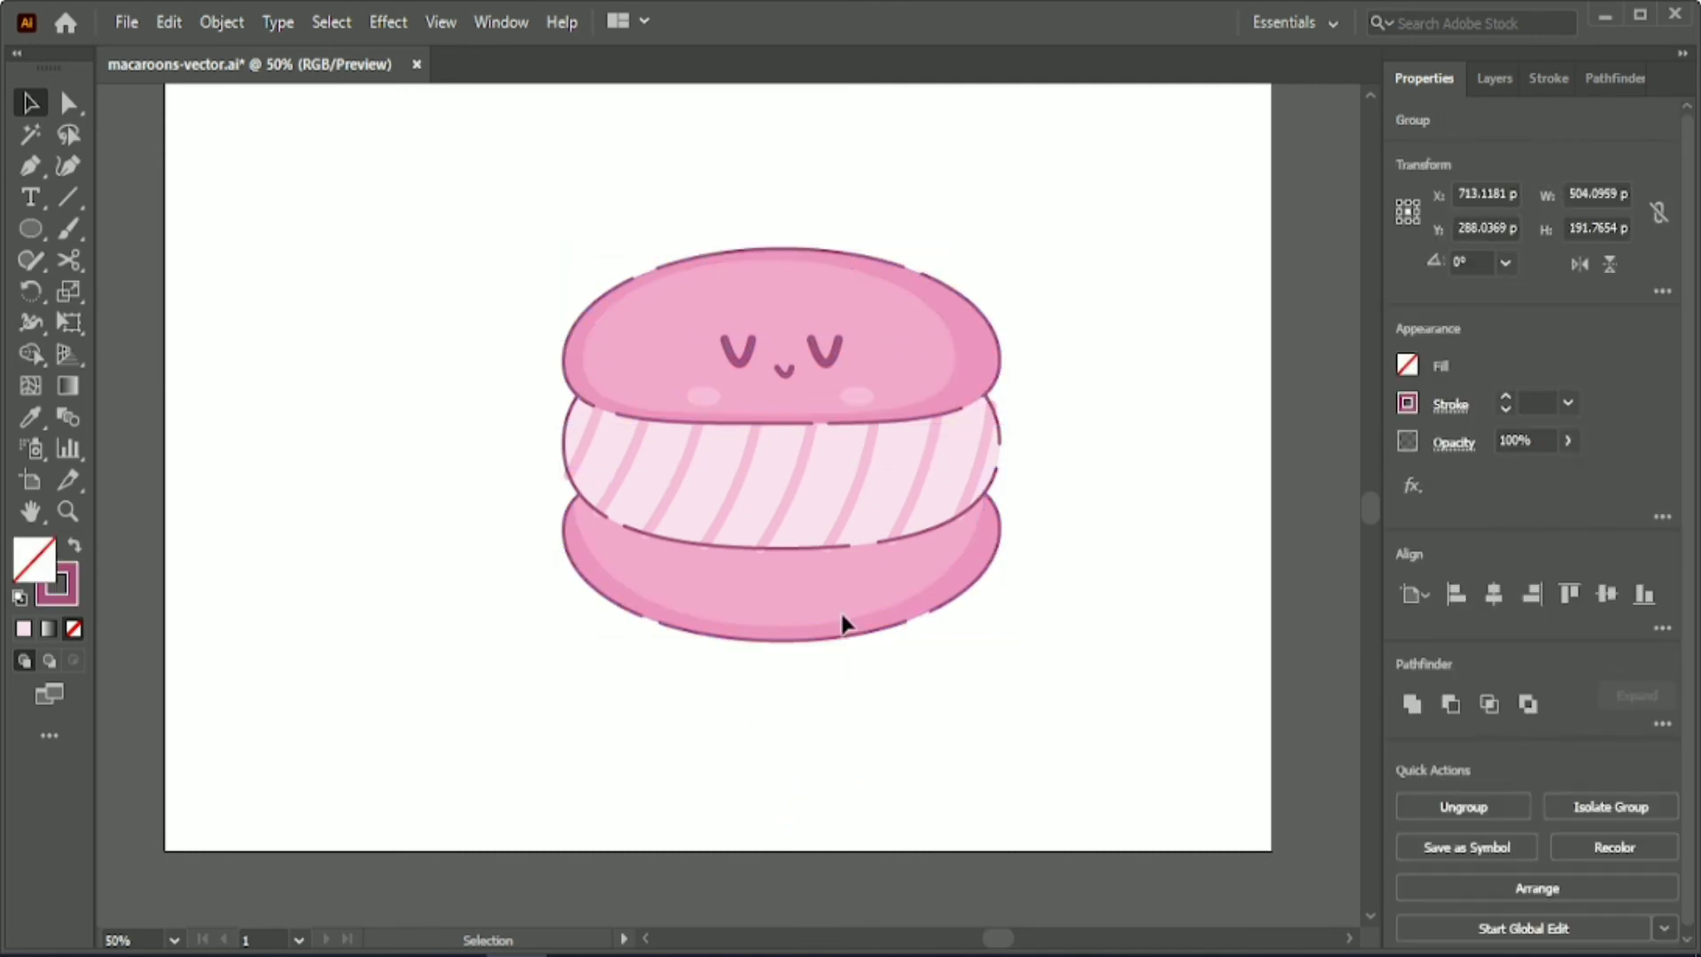
left_click(842, 619)
left_click(837, 346)
left_click(811, 705)
left_click(800, 493)
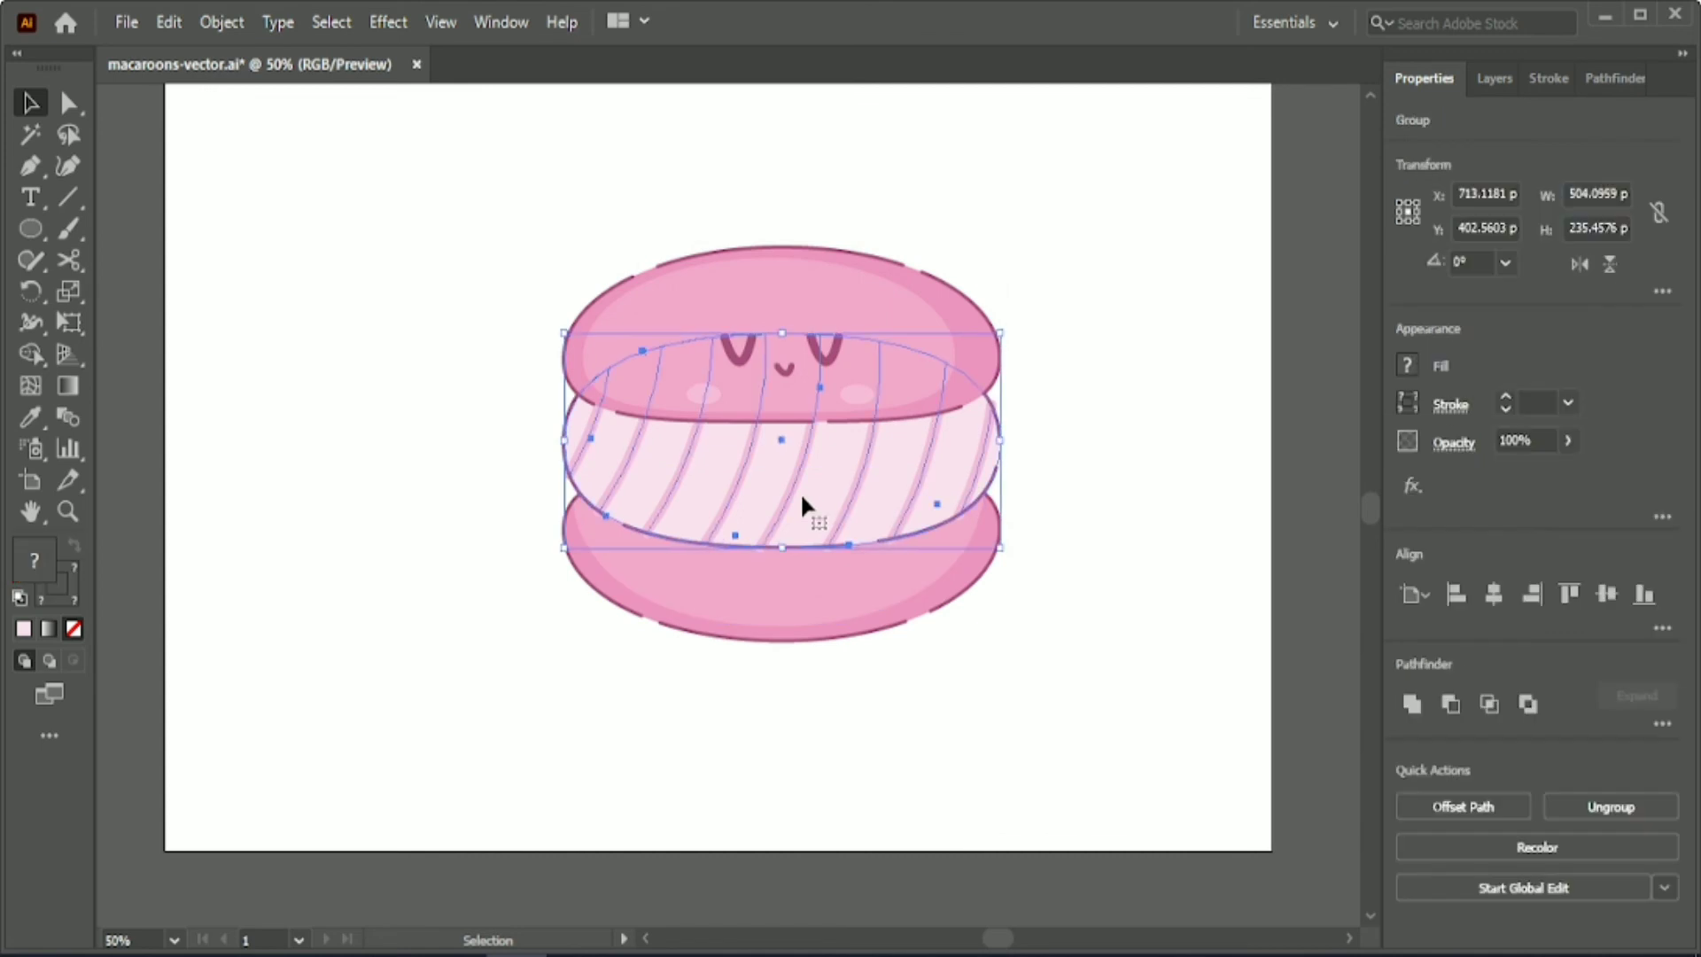
- Group both shells and the filling into one object and center it horizontally and vertically on the artboard
left_click_drag(651, 190, 831, 666)
left_click(1458, 803)
left_click(1495, 592)
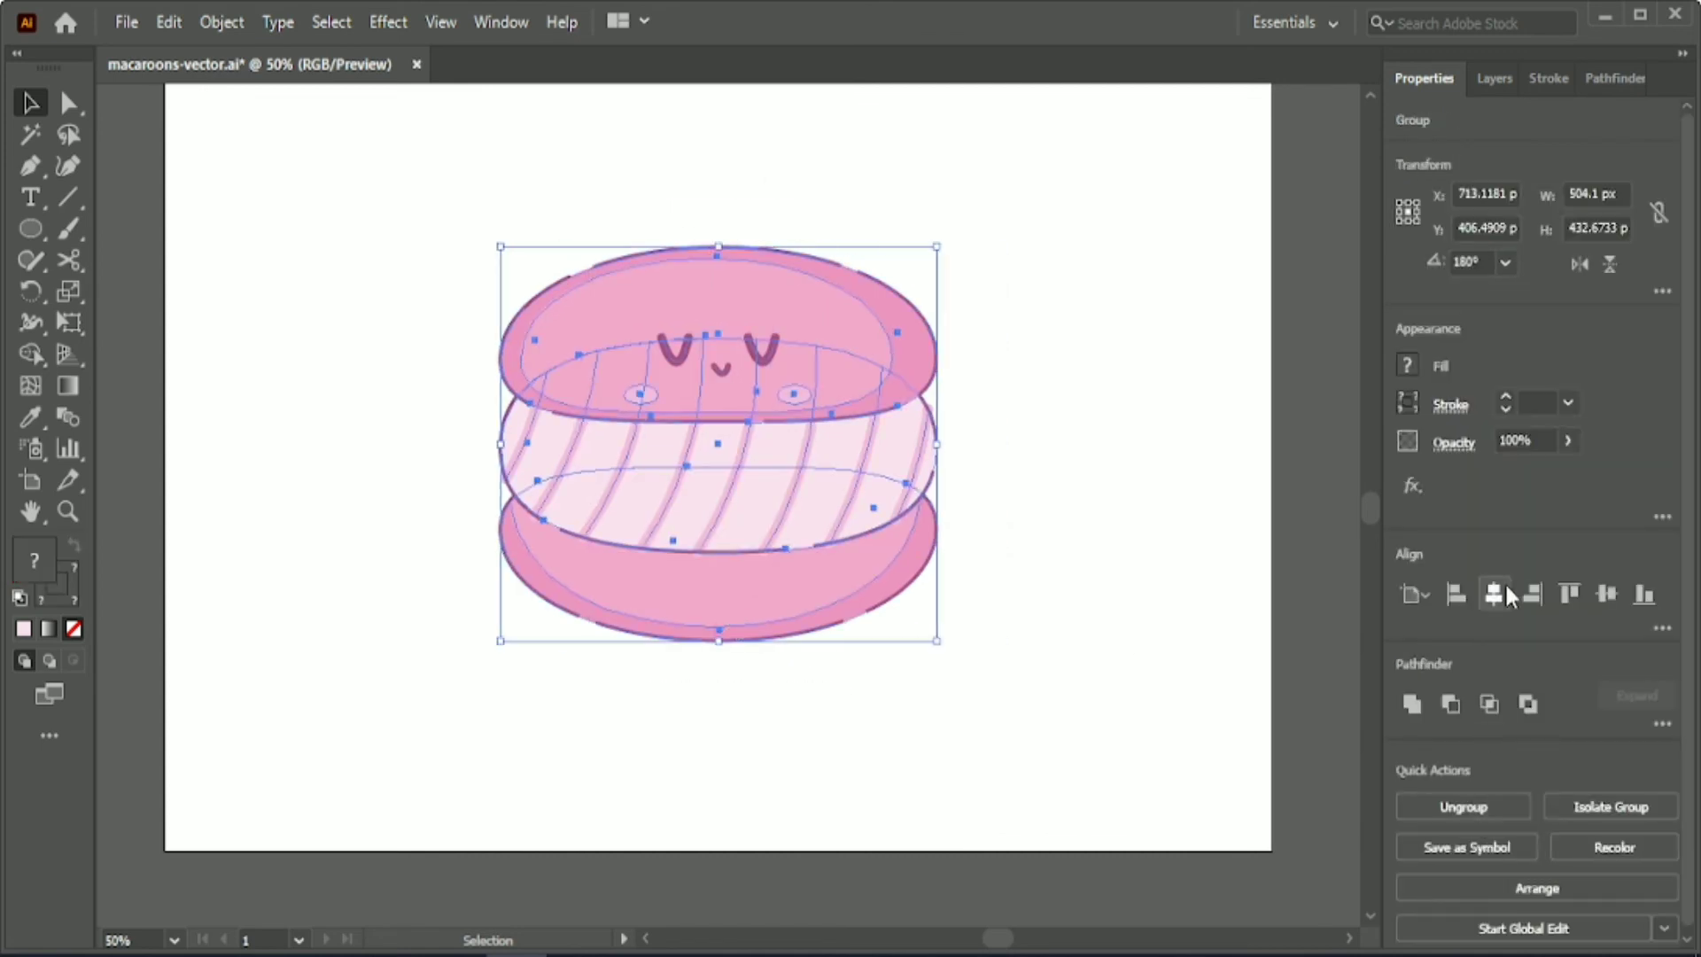
left_click(1604, 593)
- Scale the macaroon group up proportionally to about 779 px wide and recenter it on the artboard both ways
left_click_drag(936, 461, 1577, 510)
left_click(1494, 593)
left_click(1605, 593)
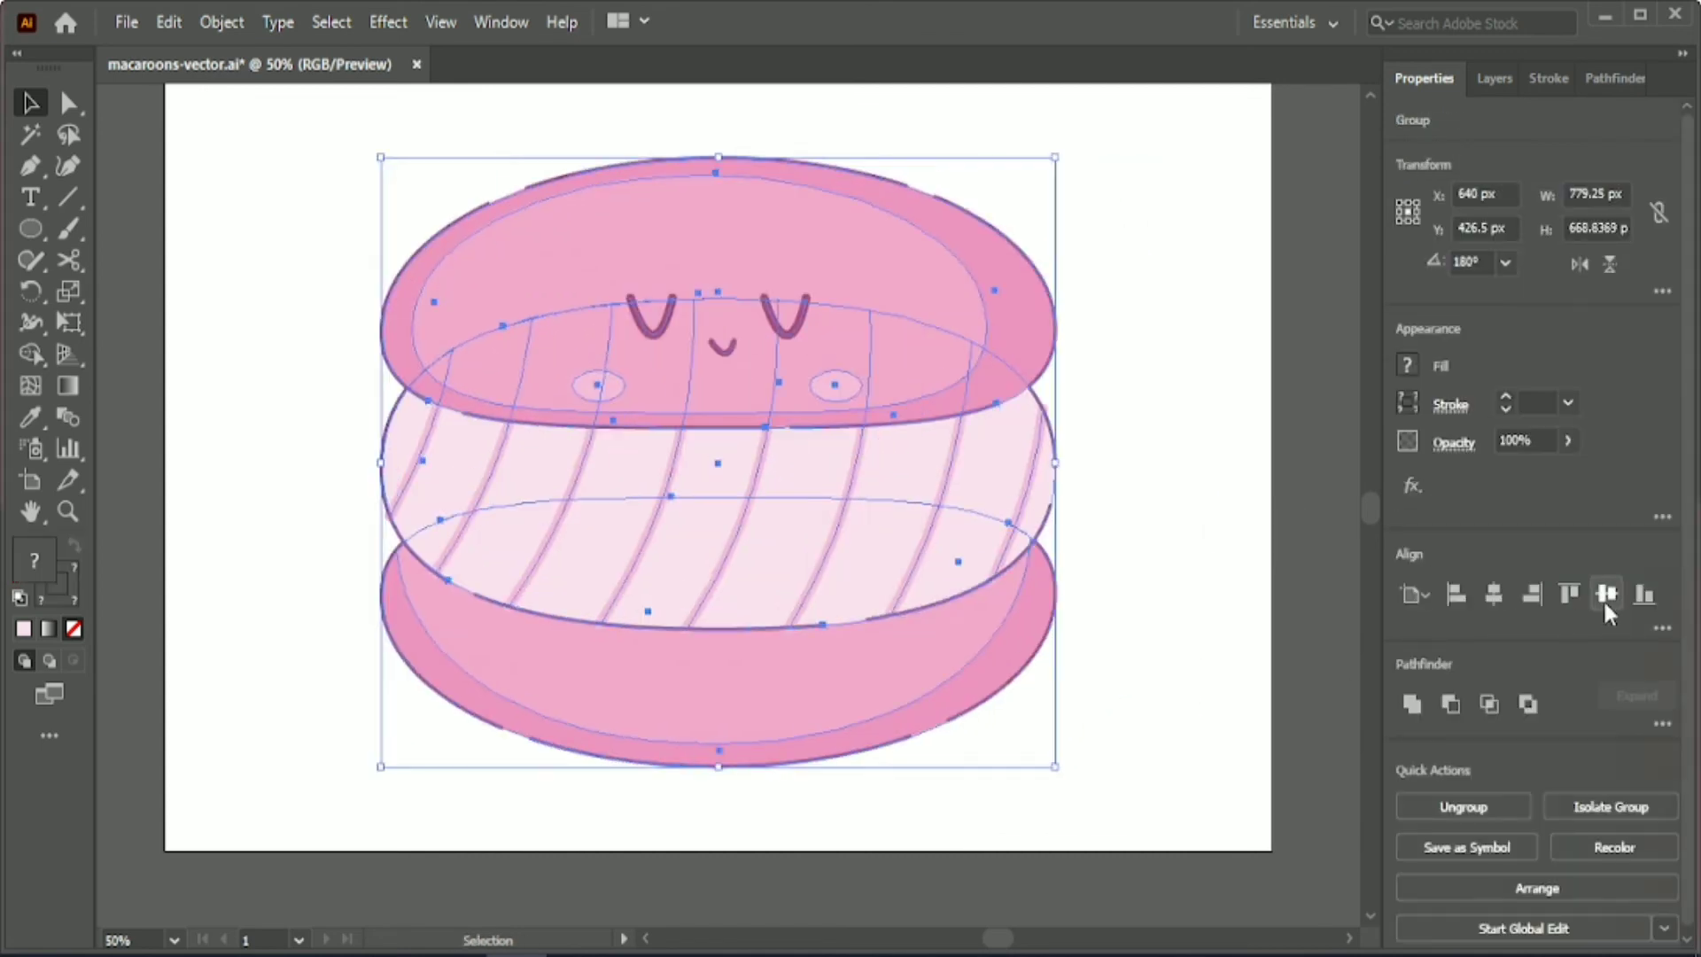